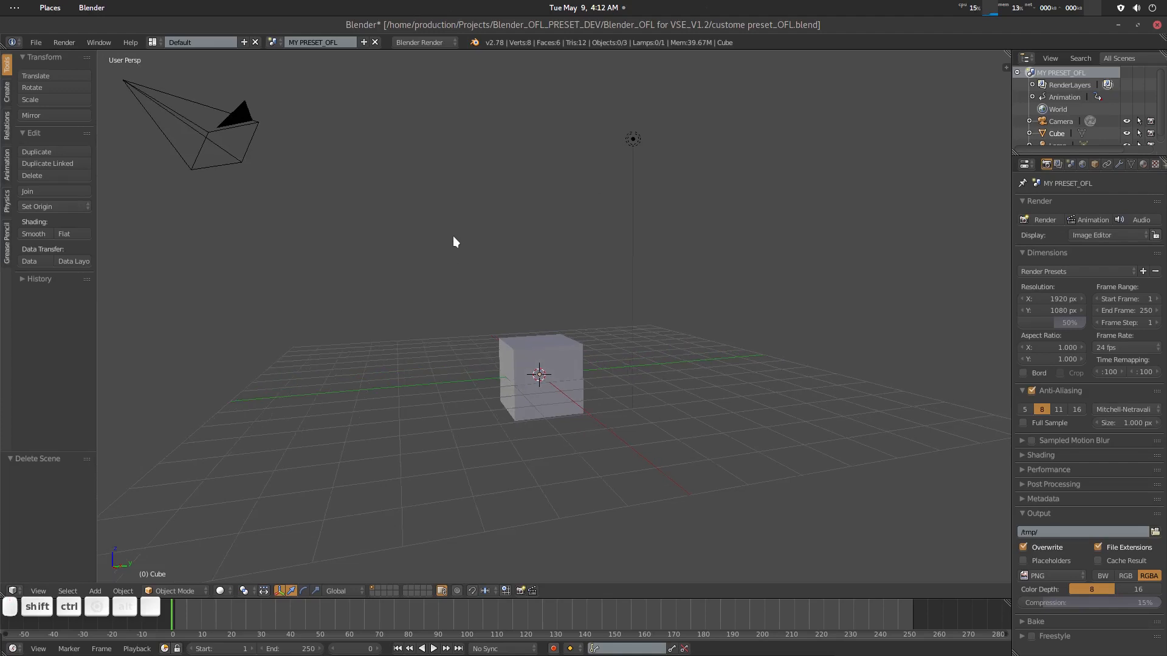
# Save the project under the existing file name custome preset_OFL.blend.
pyautogui.hotkey('ctrl', 'shift', 's')
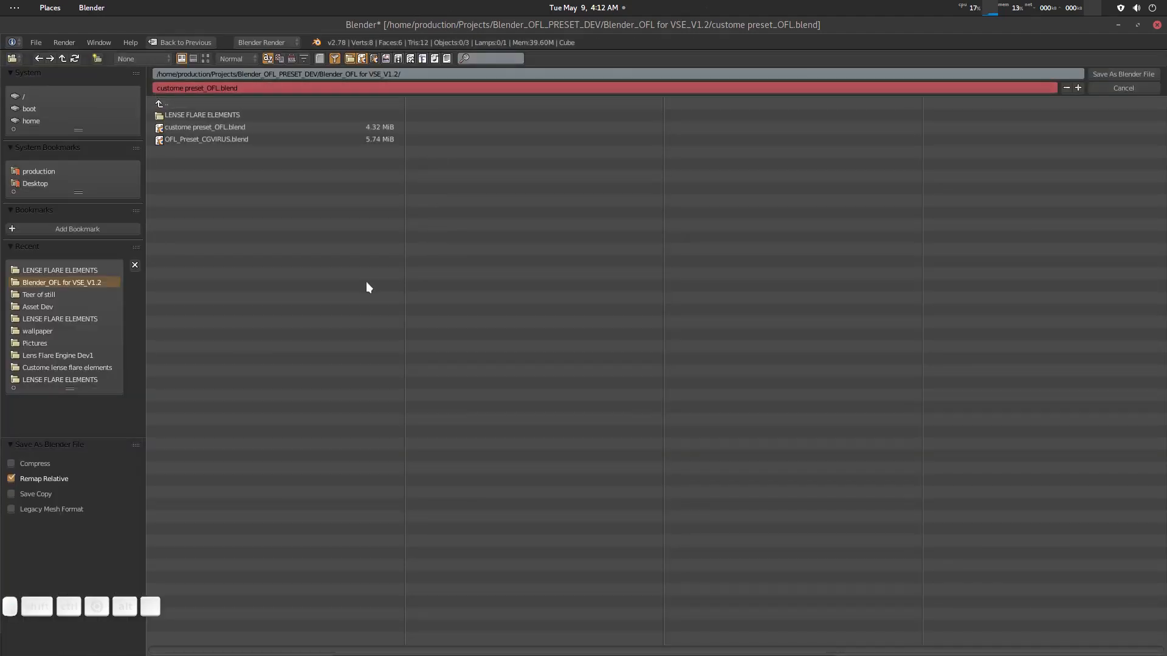
pyautogui.press('Return')
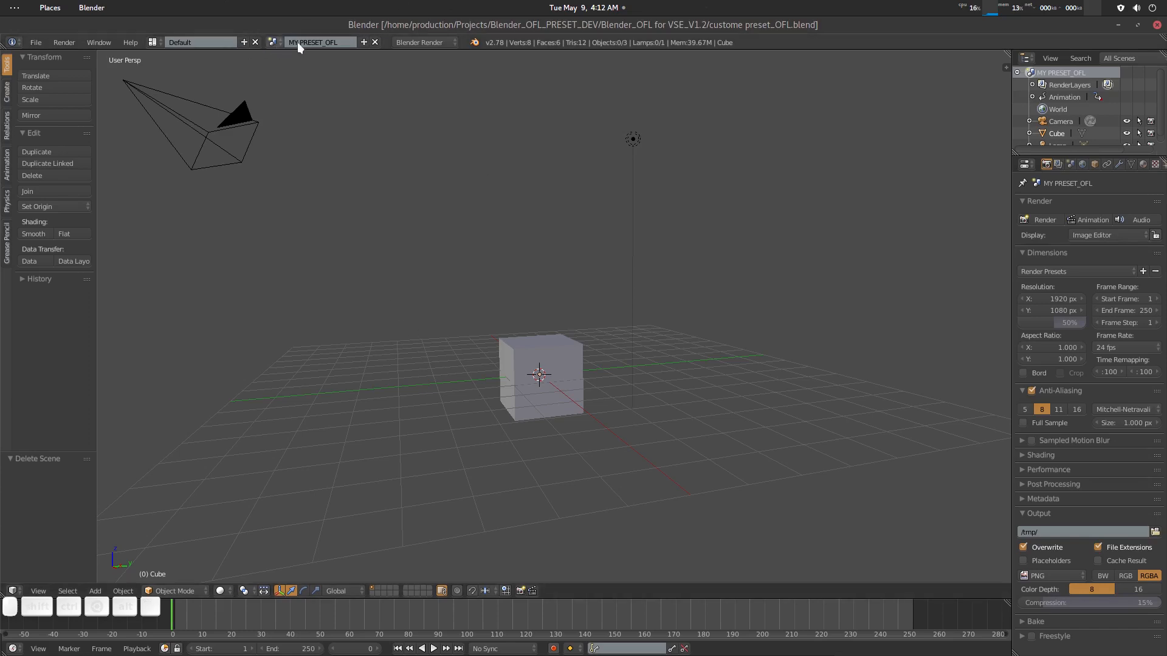
pyautogui.click(325, 41)
pyautogui.click(335, 133)
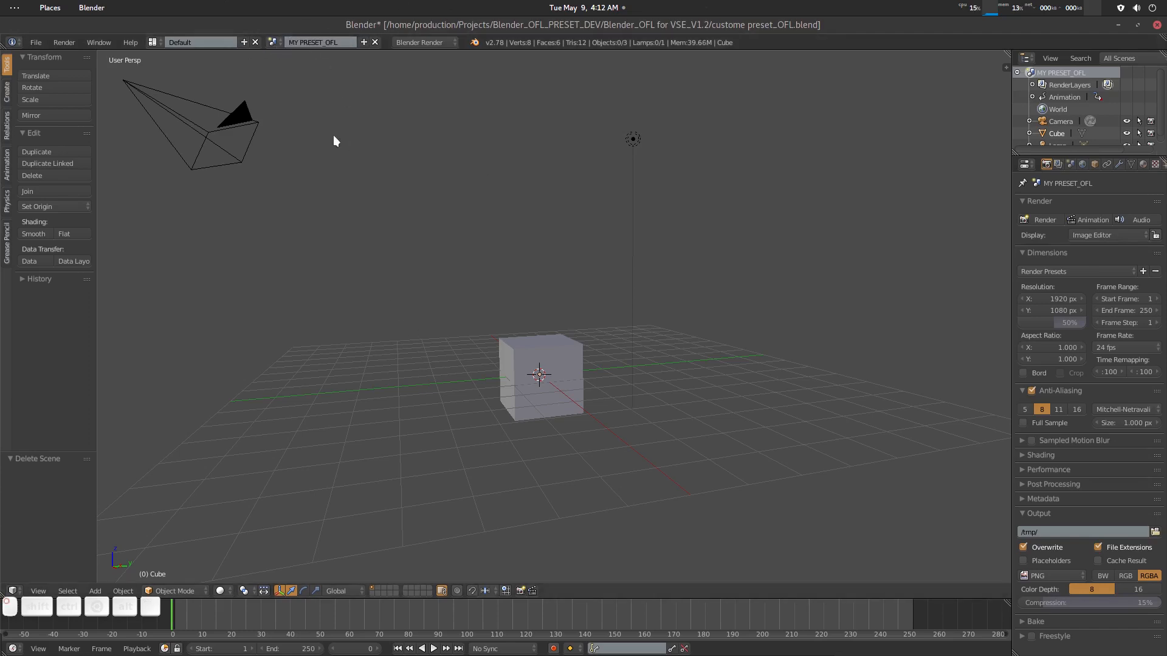
# Switch the workspace to the Video Editing screen layout.
pyautogui.click(271, 42)
pyautogui.click(153, 42)
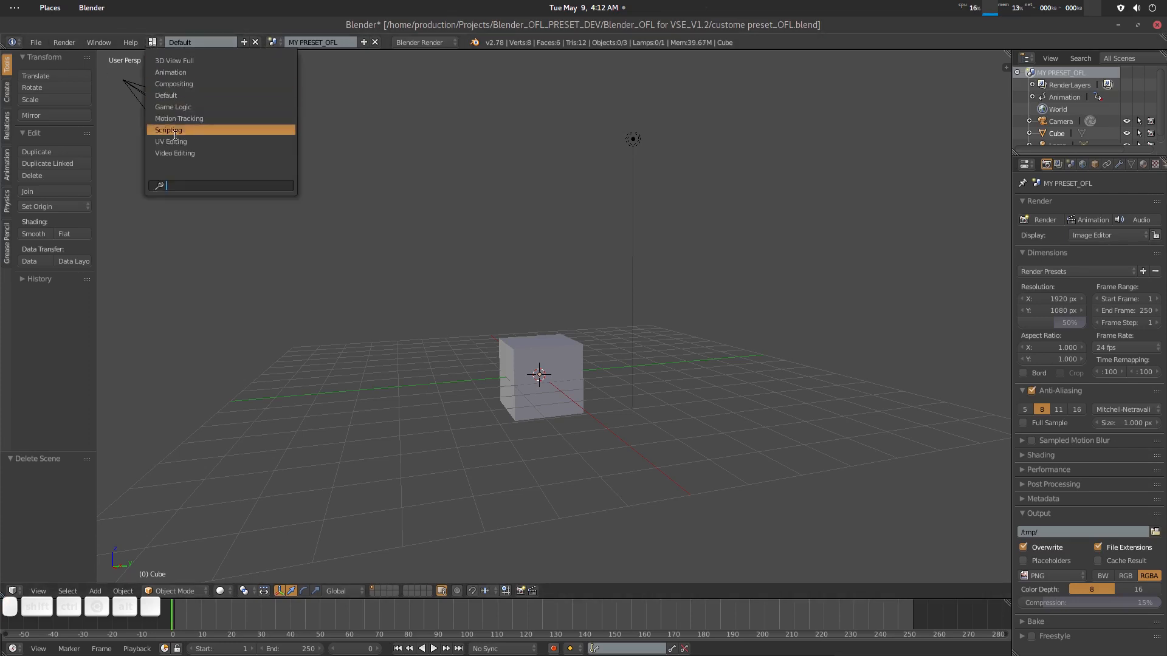
pyautogui.click(176, 152)
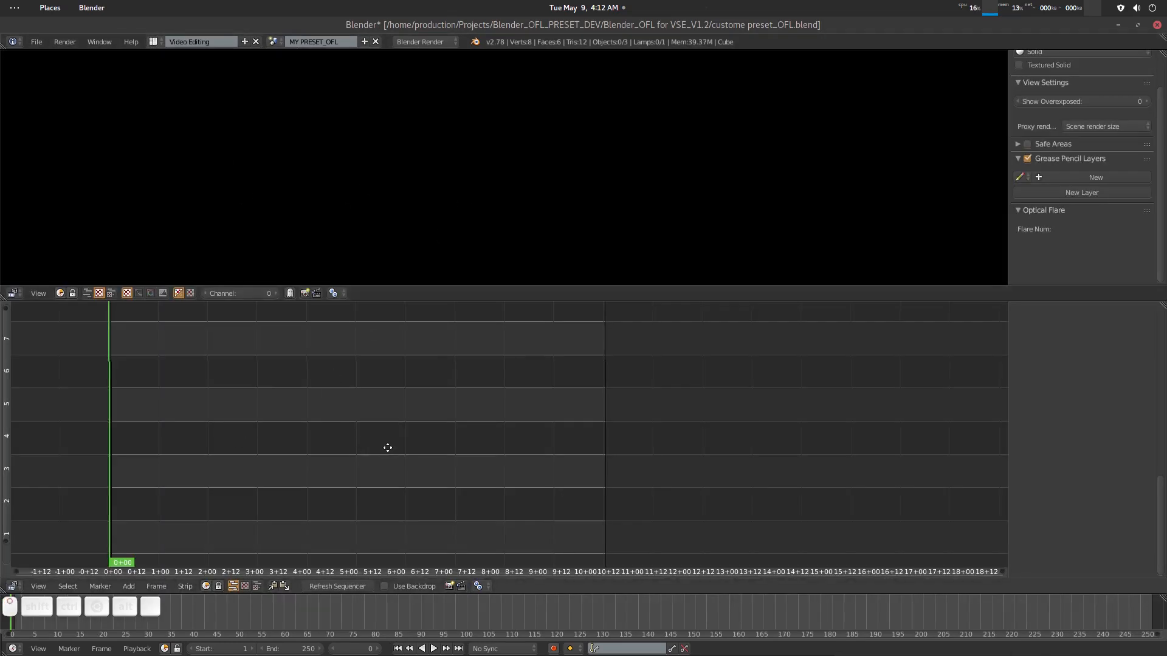
# Append the scene OFL_VSE_PRESET_COMMON_cgvirus from the OFL_Preset_CGVIRUS.blend library file.
pyautogui.click(36, 42)
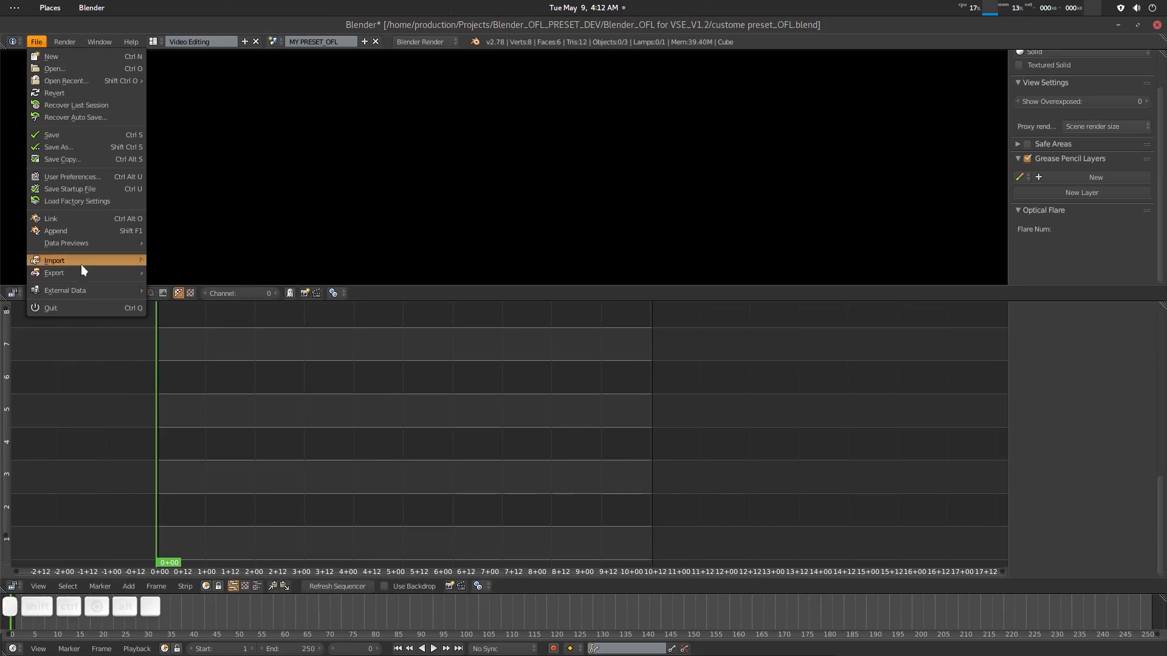
pyautogui.click(85, 231)
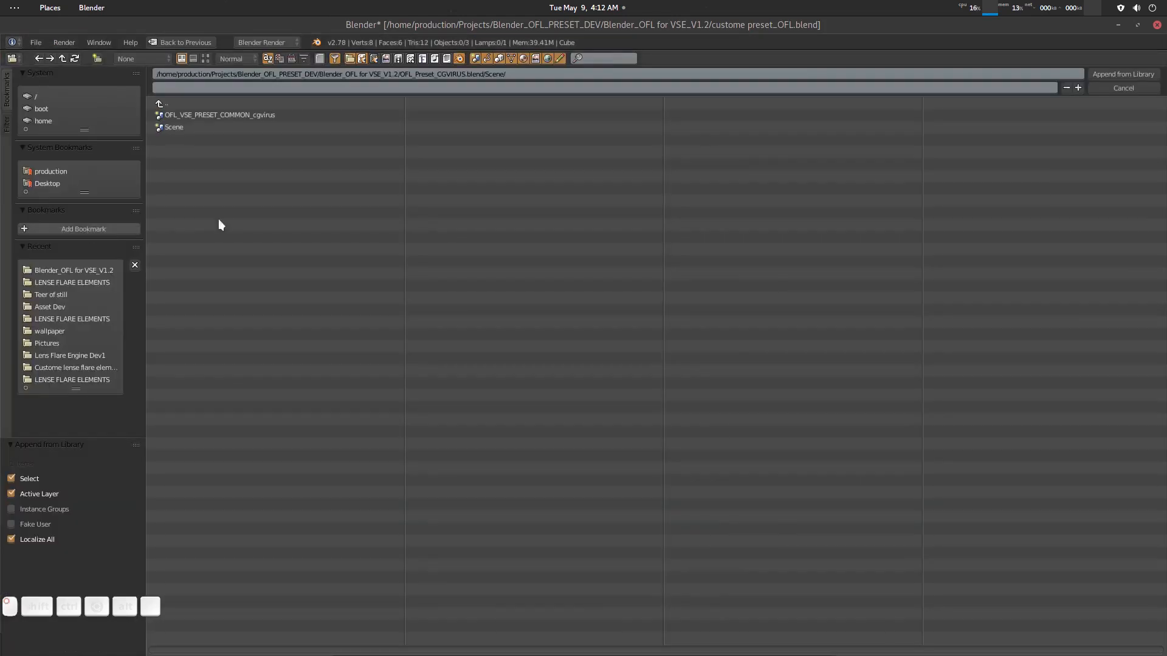
pyautogui.click(161, 107)
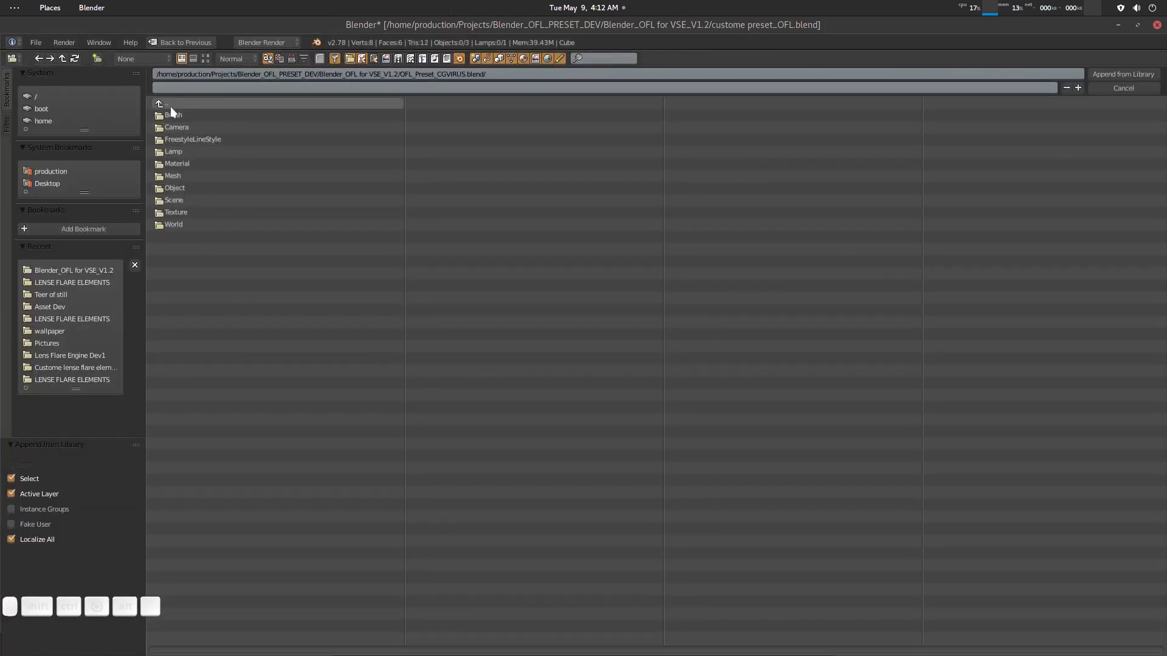
pyautogui.click(171, 107)
pyautogui.click(240, 129)
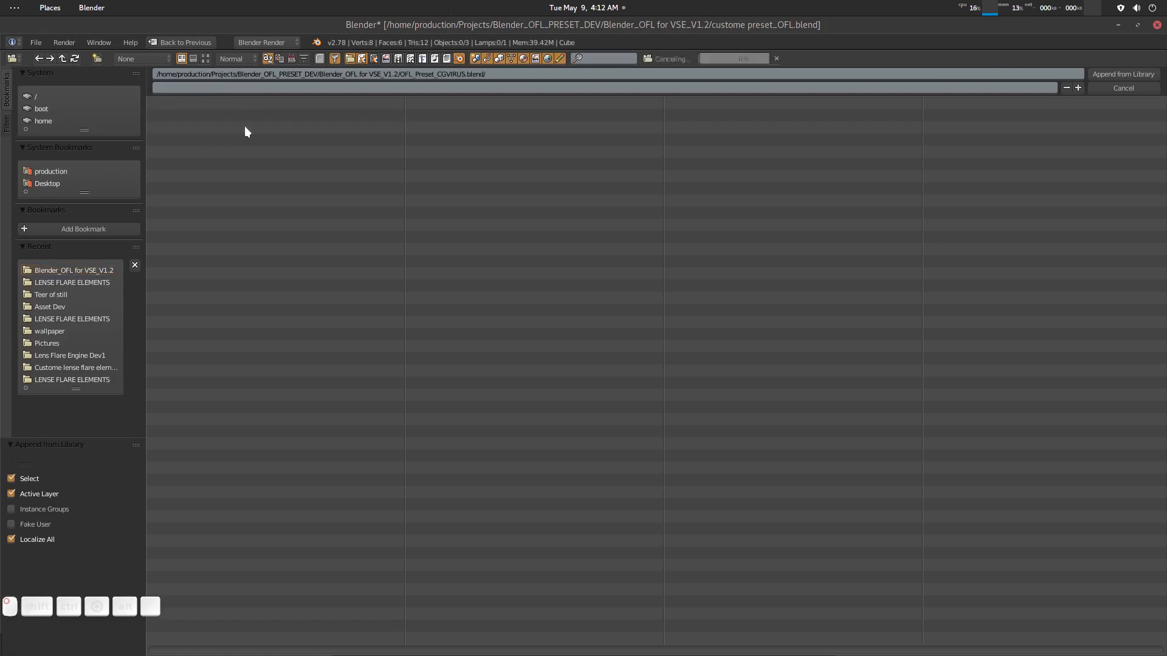
pyautogui.click(195, 199)
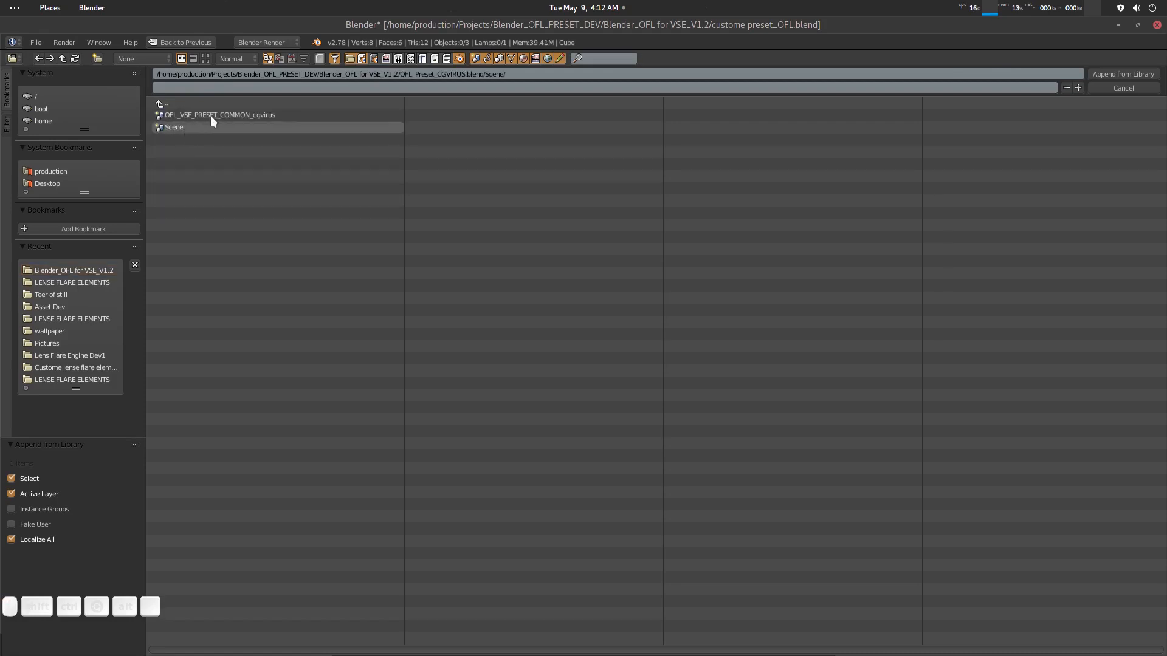
pyautogui.doubleClick(210, 115)
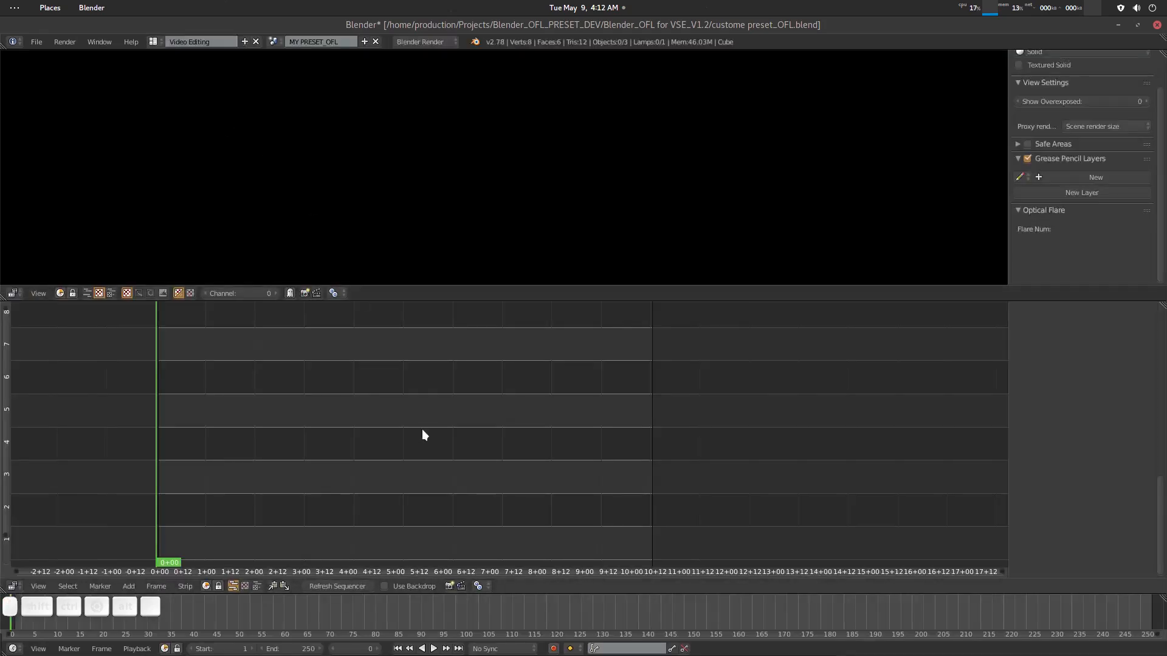
# Make the appended OFL_VSE_PRESET_COMMON_cgvirus scene the active scene and view its flare strips.
pyautogui.click(286, 41)
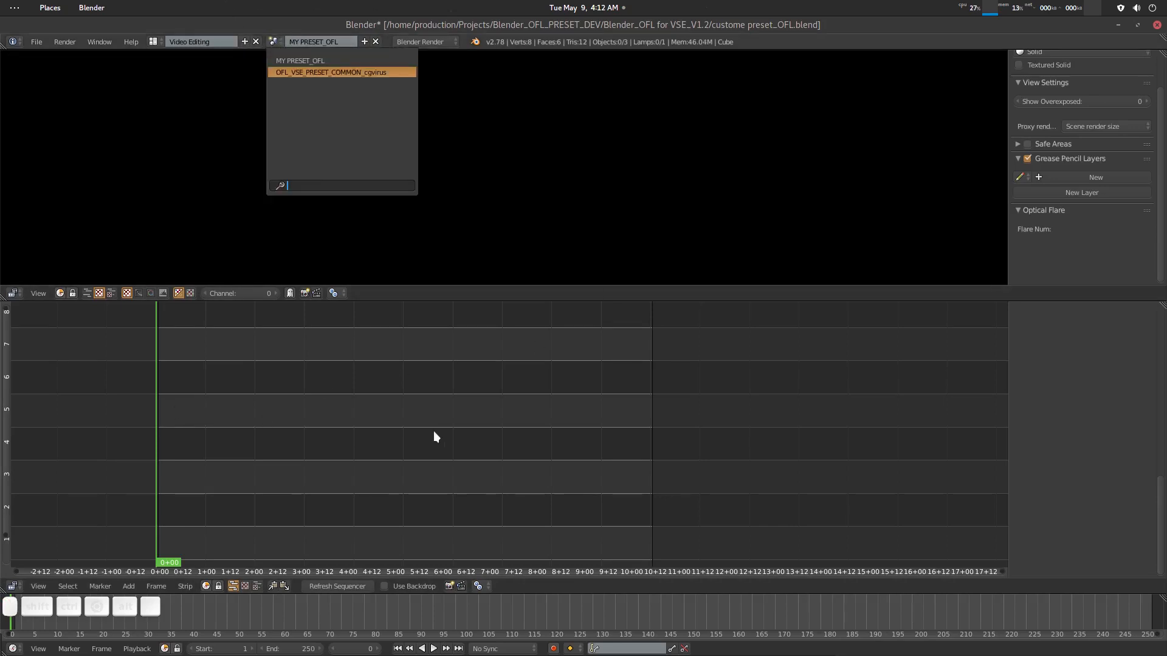
pyautogui.press('Return')
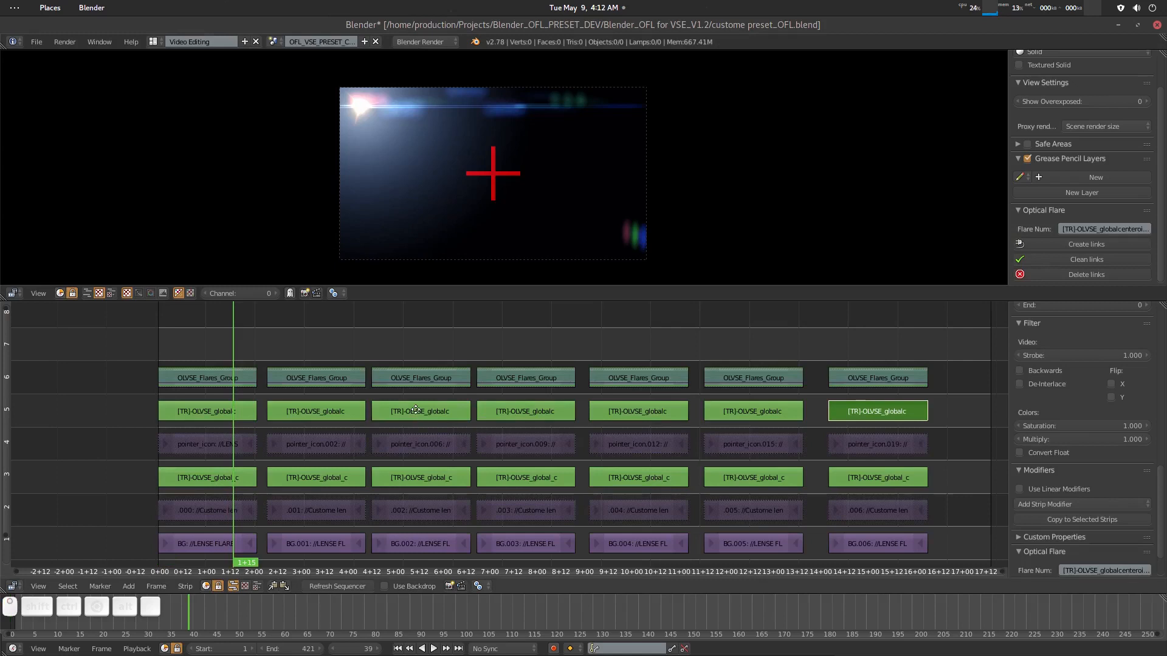
pyautogui.moveTo(416, 410); pyautogui.dragTo(442, 412, button='middle')
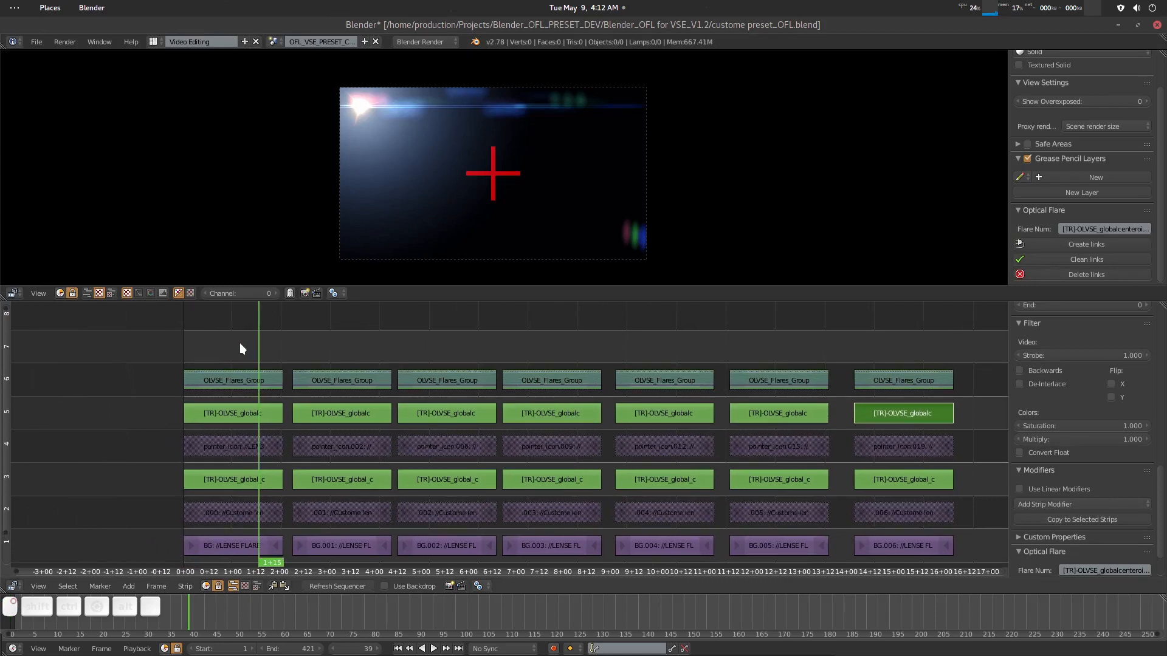
# Play the preset sequence briefly in reverse, stop it, and refresh the sequencer.
pyautogui.hotkey('shift', 'alt', 'a')
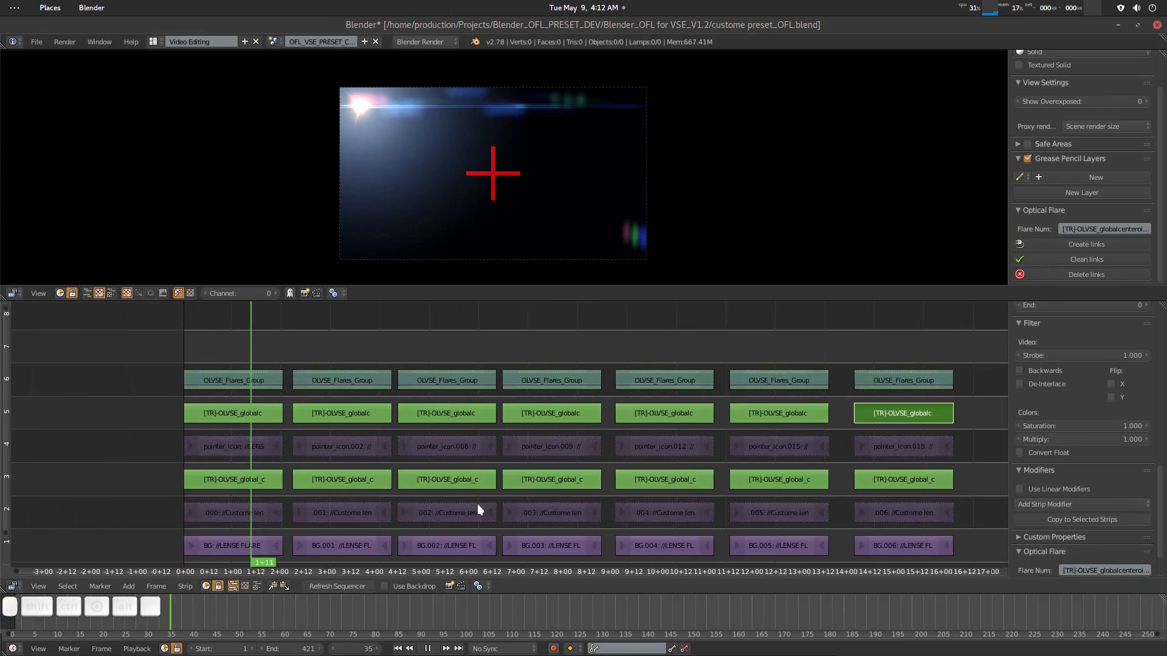
pyautogui.hotkey('shift', 'alt', 'a')
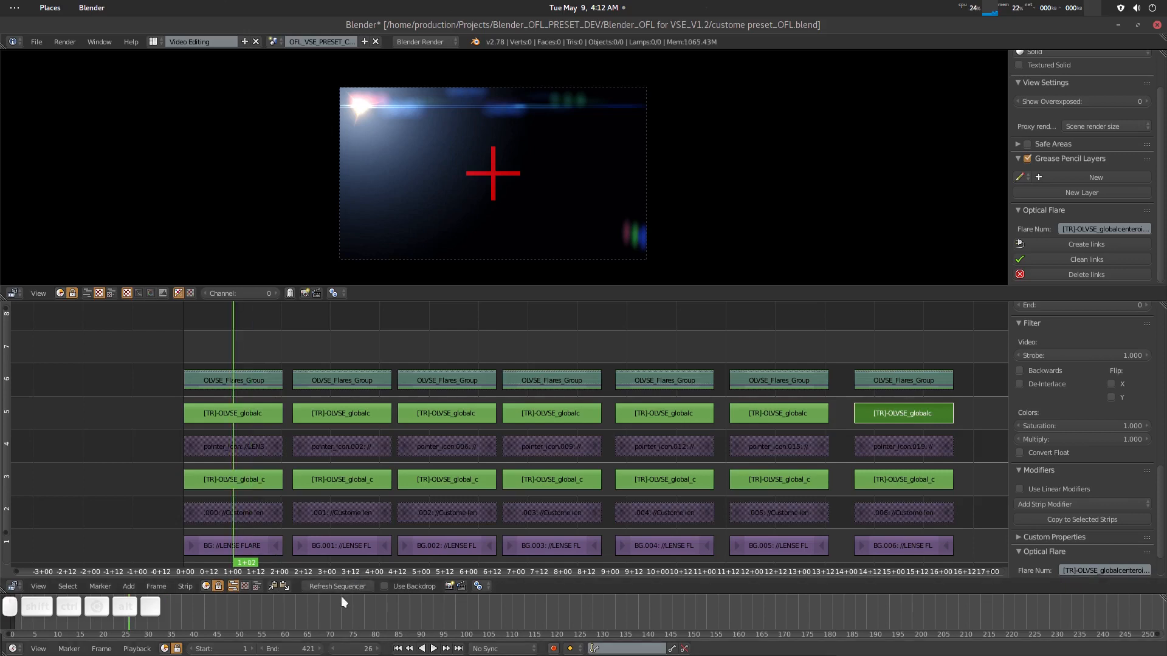
pyautogui.click(350, 586)
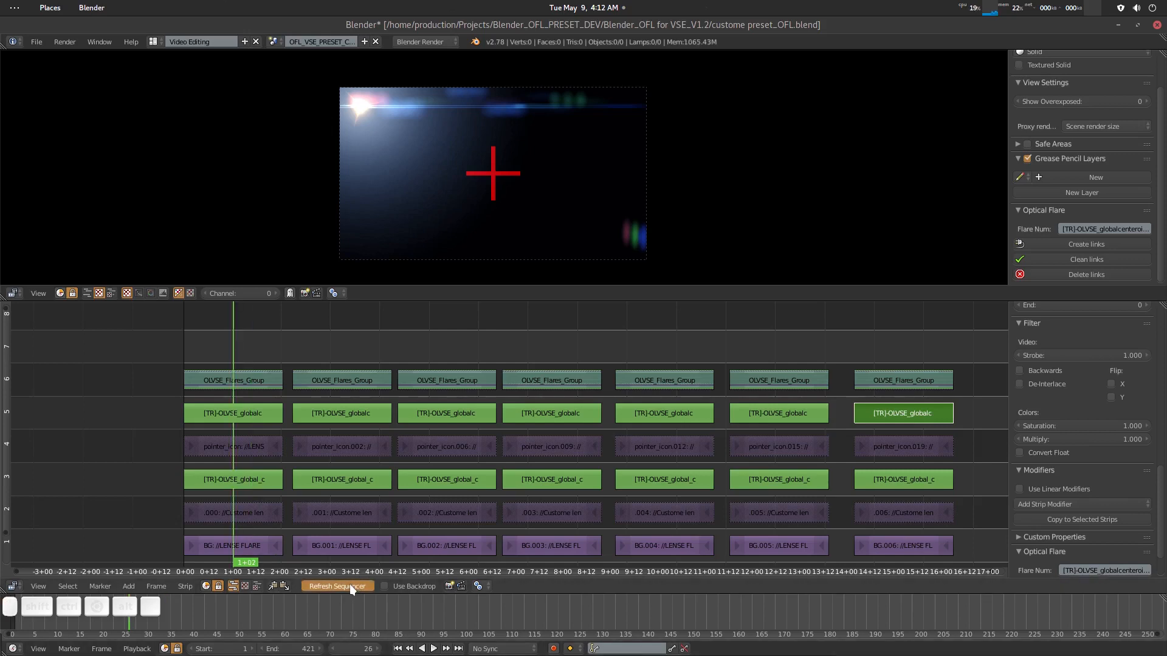
pyautogui.click(350, 586)
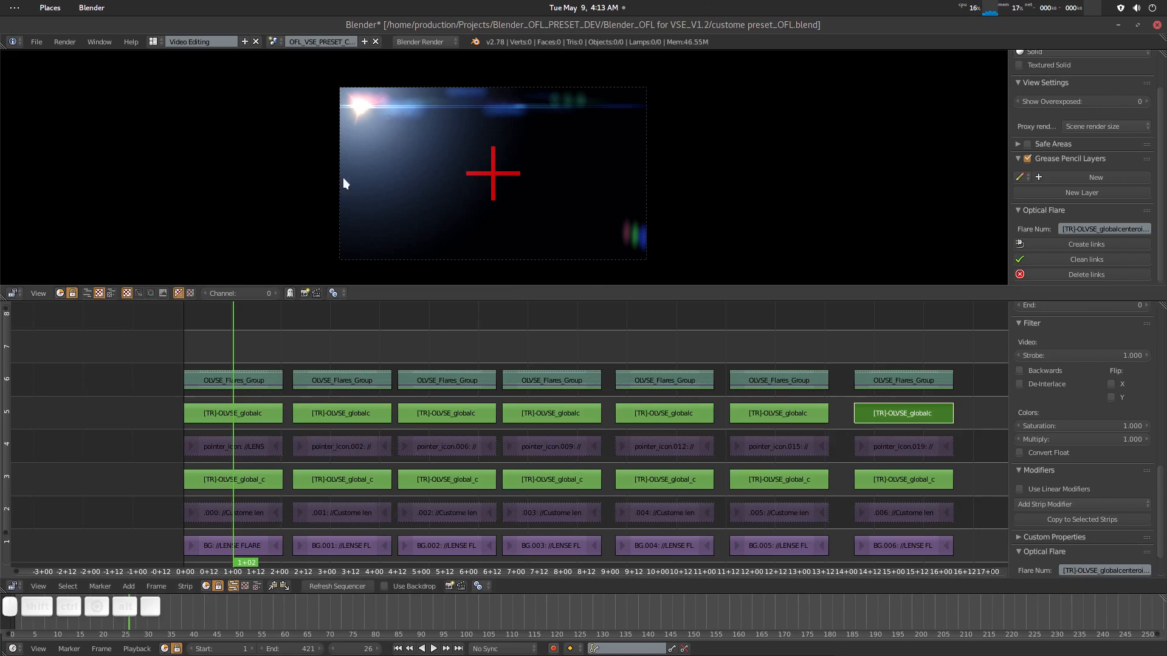
# Select all six stacked strips of the first flare preset, from OLVSE_Flares_Group to BG, and copy them.
pyautogui.click(242, 383)
pyautogui.keyDown('shift'); pyautogui.click(239, 414); pyautogui.keyUp('shift')
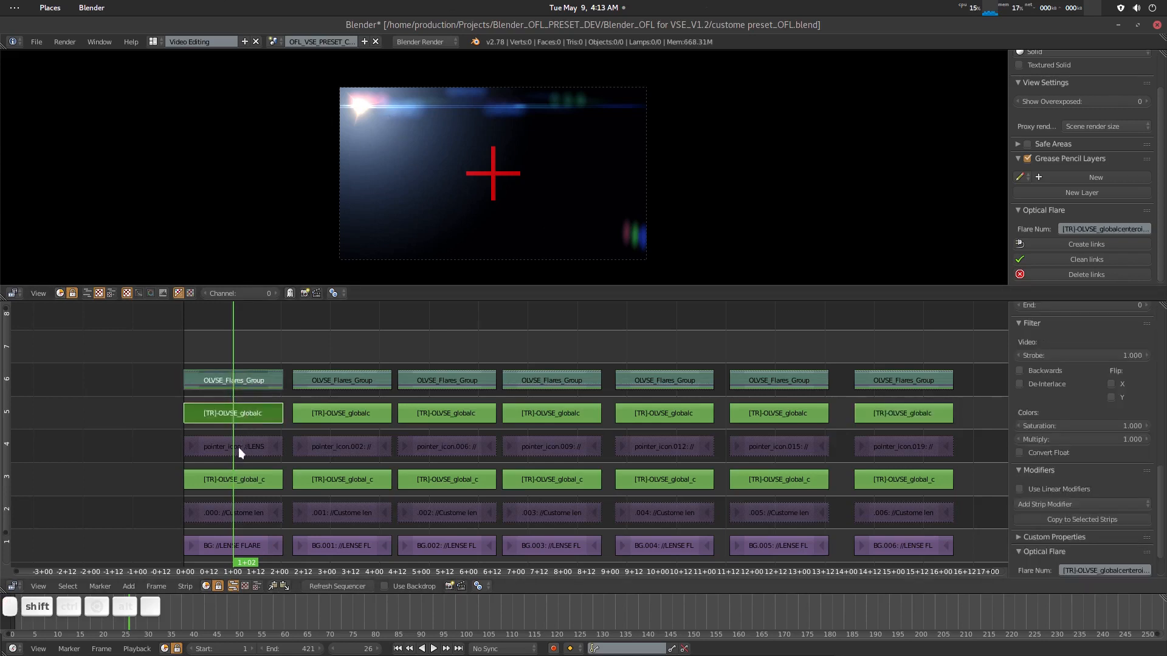
pyautogui.keyDown('shift'); pyautogui.click(241, 444); pyautogui.keyUp('shift')
pyautogui.keyDown('shift'); pyautogui.click(239, 480); pyautogui.keyUp('shift')
pyautogui.keyDown('shift'); pyautogui.click(239, 509); pyautogui.keyUp('shift')
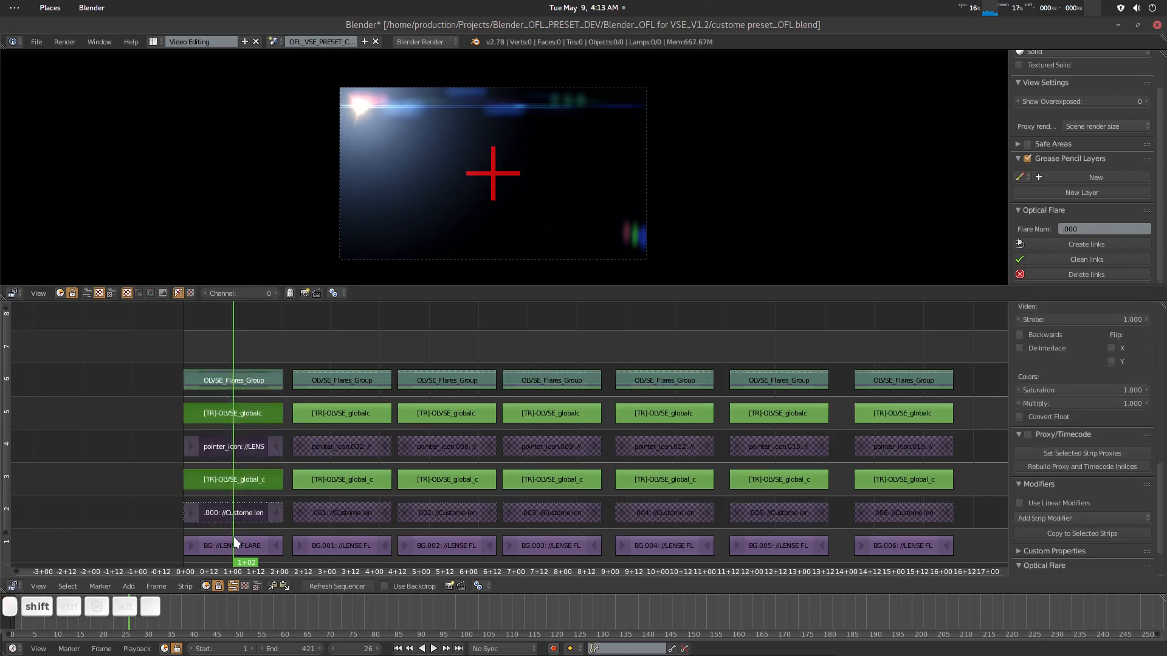
pyautogui.keyDown('shift'); pyautogui.click(234, 540); pyautogui.keyUp('shift')
pyautogui.hotkey('ctrl', 'c')
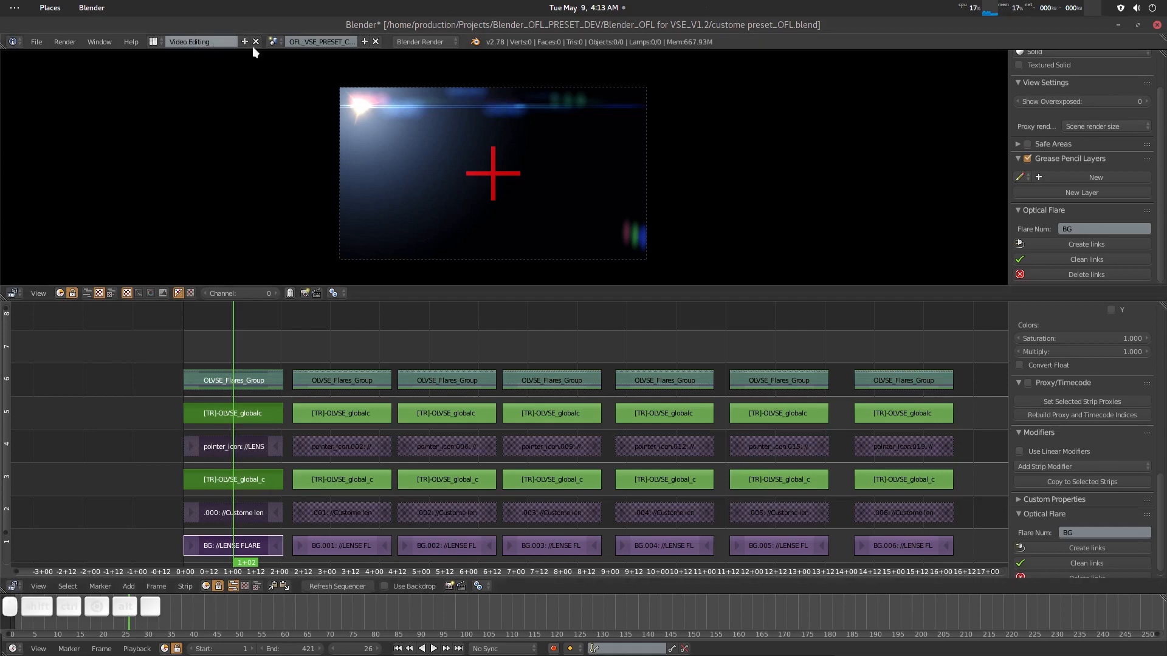
# Paste the copied flare strips into the sequencer of the MY PRESET_OFL scene.
pyautogui.click(273, 42)
pyautogui.click(296, 65)
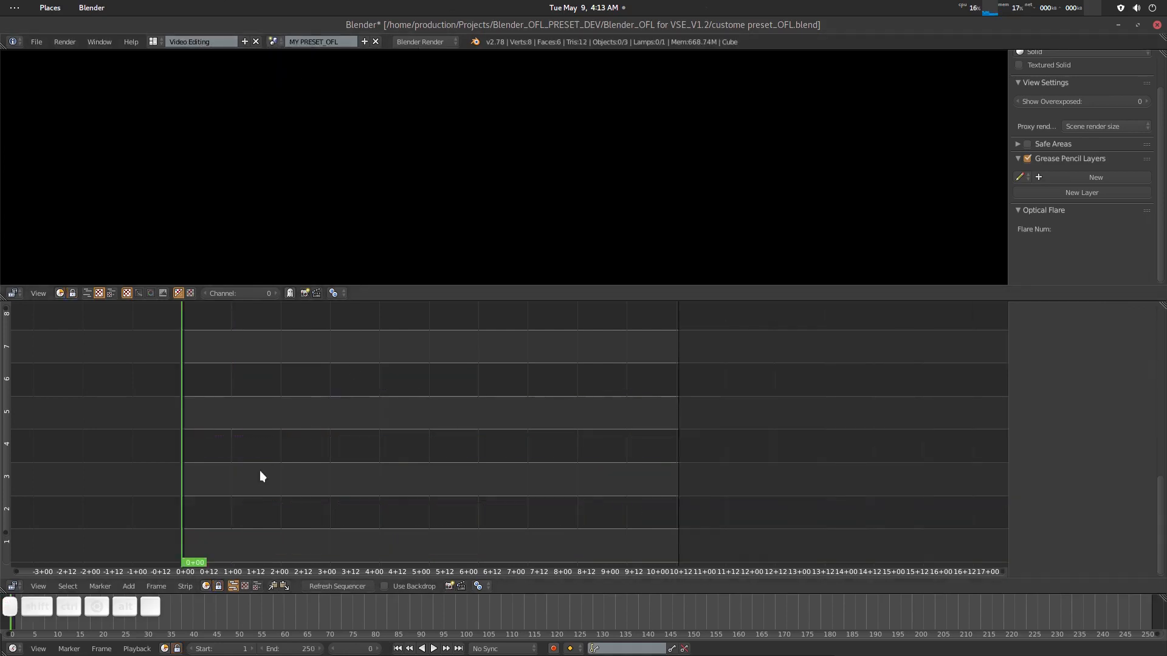
pyautogui.hotkey('ctrl', 'v')
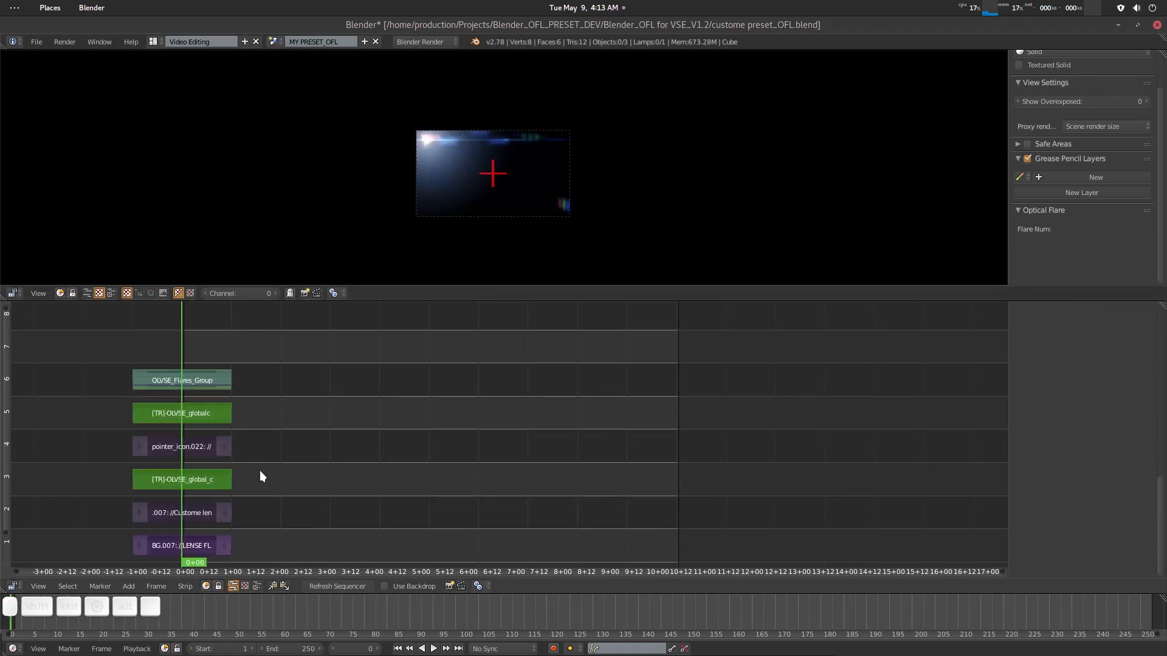
# Slide the pasted strips along the timeline so they start at about frame 0.
pyautogui.press('g')
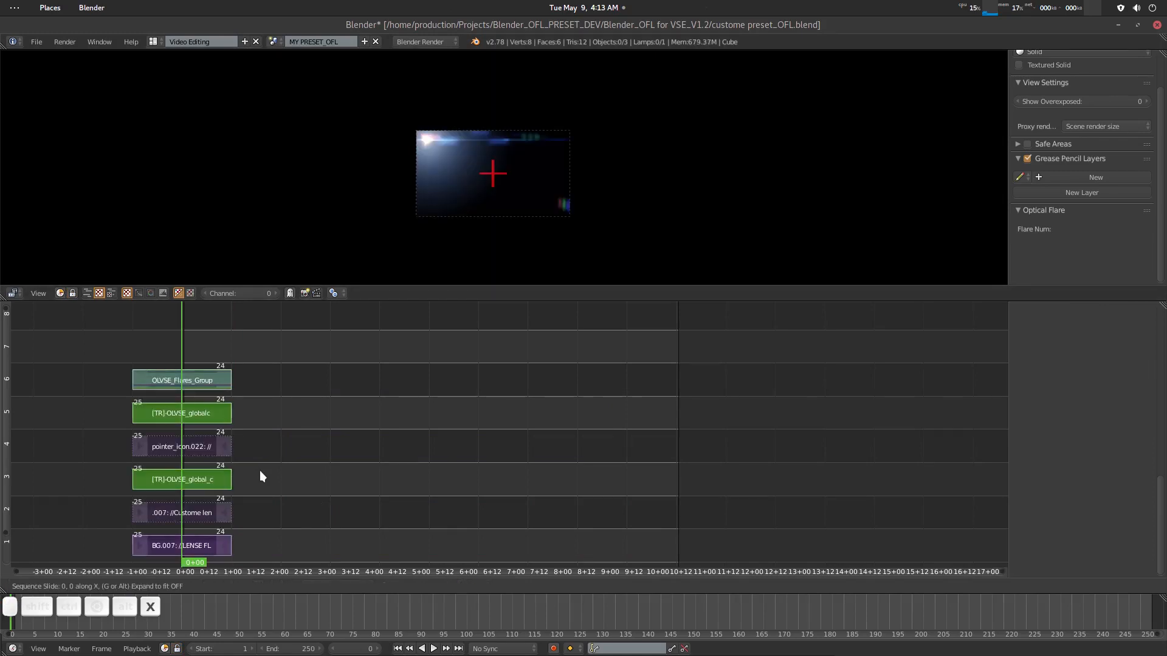
pyautogui.rightClick(308, 468)
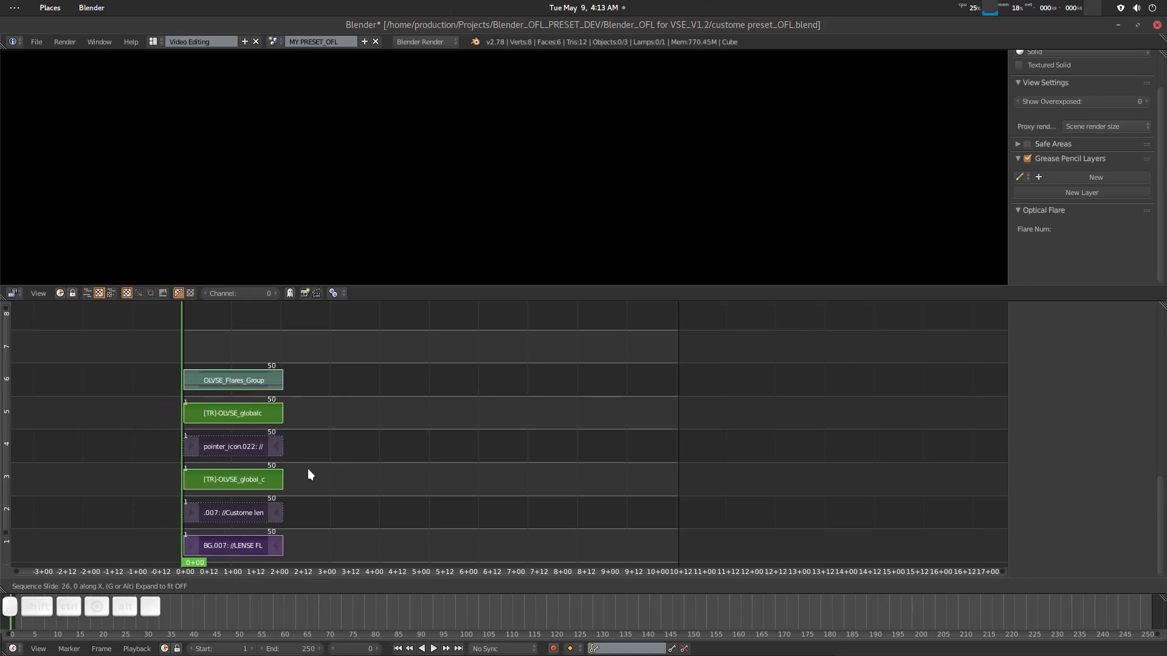
pyautogui.click(238, 326)
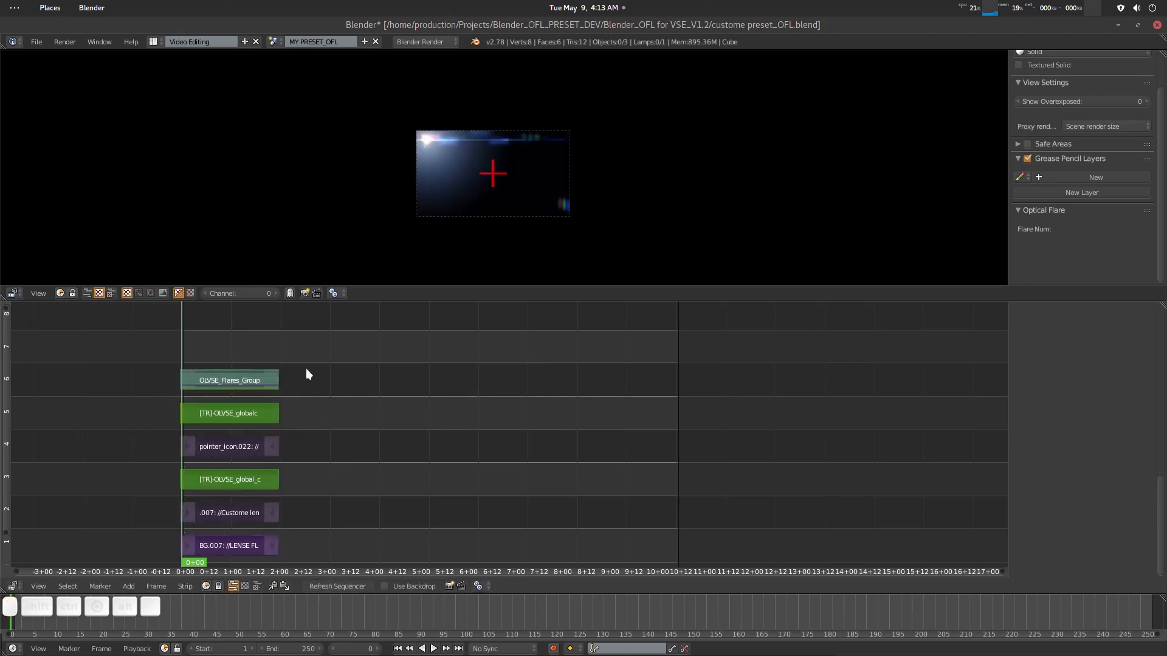
# Select the .007 custom lens flare strip in channel 2 and create its Optical Flare links.
pyautogui.scroll(3, 480, 195)
pyautogui.moveTo(343, 427); pyautogui.dragTo(392, 399, button='middle')
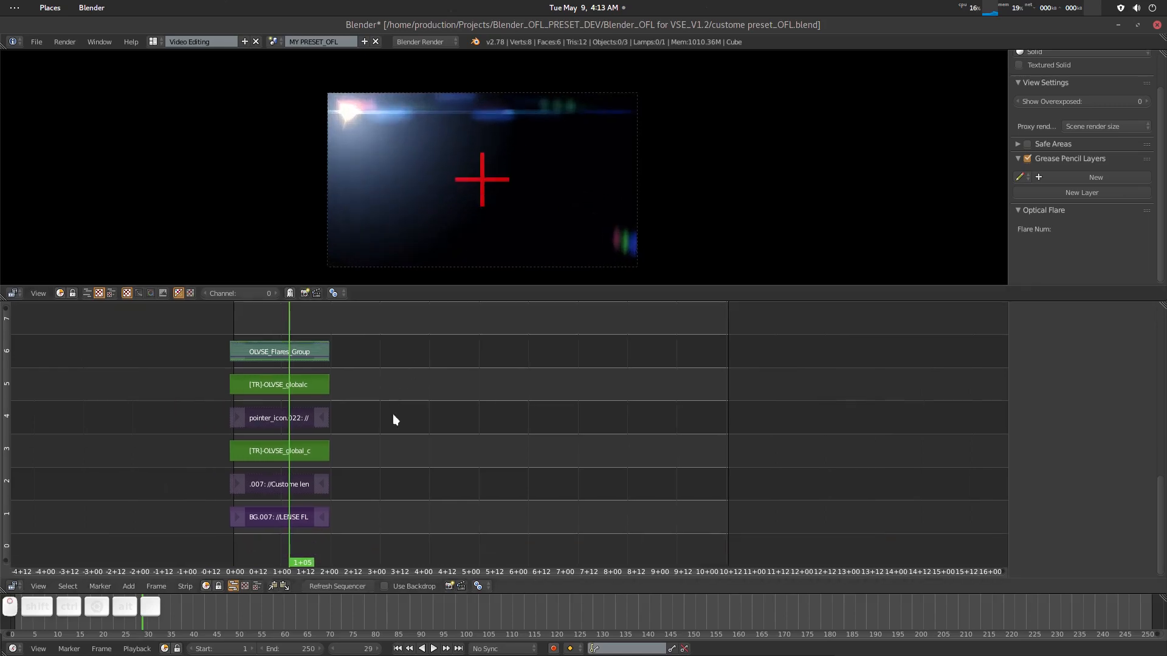
pyautogui.scroll(5, 386, 457)
pyautogui.moveTo(279, 450); pyautogui.dragTo(324, 461, button='middle')
pyautogui.rightClick(229, 488)
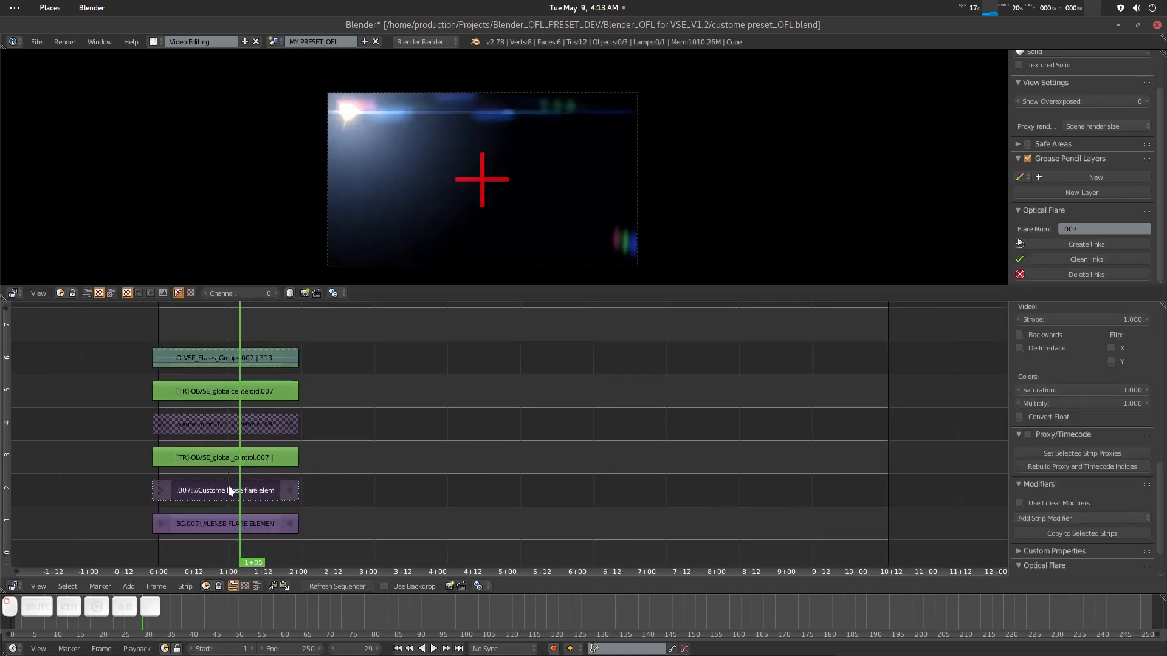
pyautogui.click(1097, 246)
# Refresh the sequencer and move the flare's OLVSE_global_control transform strip slightly downward in the preview.
pyautogui.press('g')
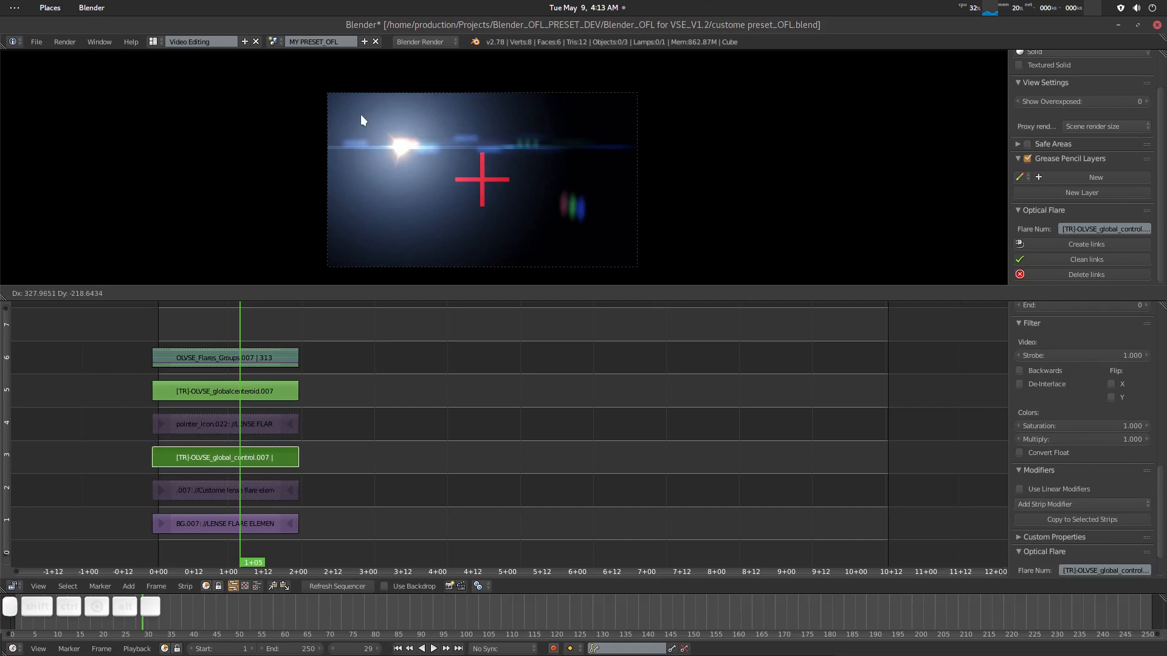
pyautogui.press('Escape')
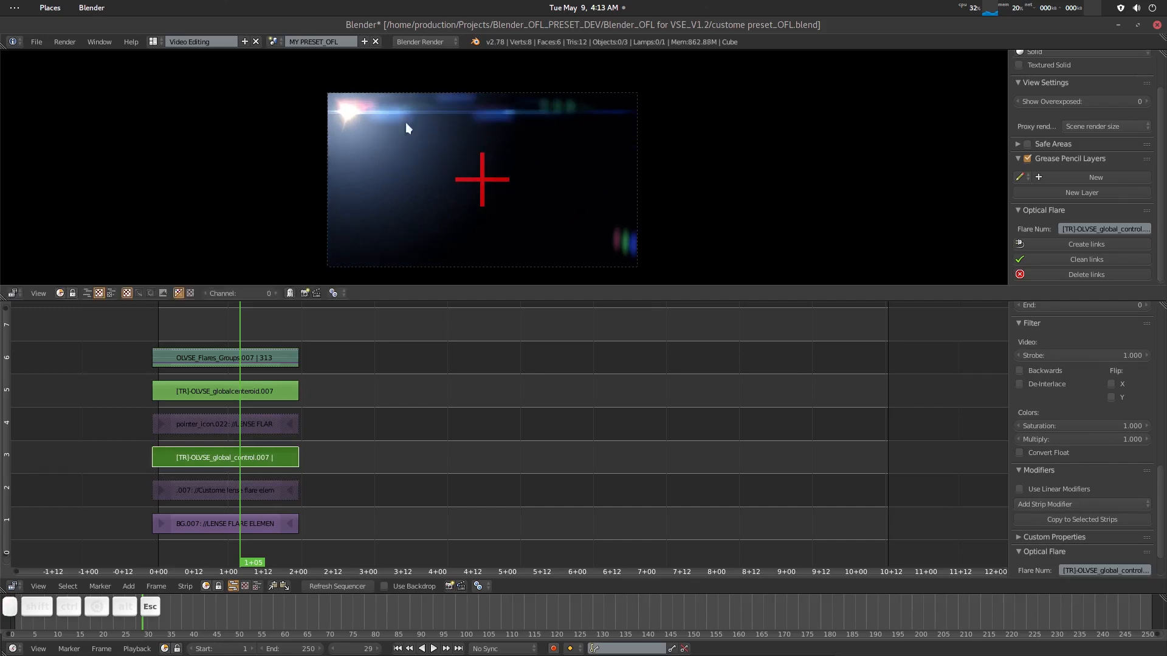
pyautogui.click(355, 586)
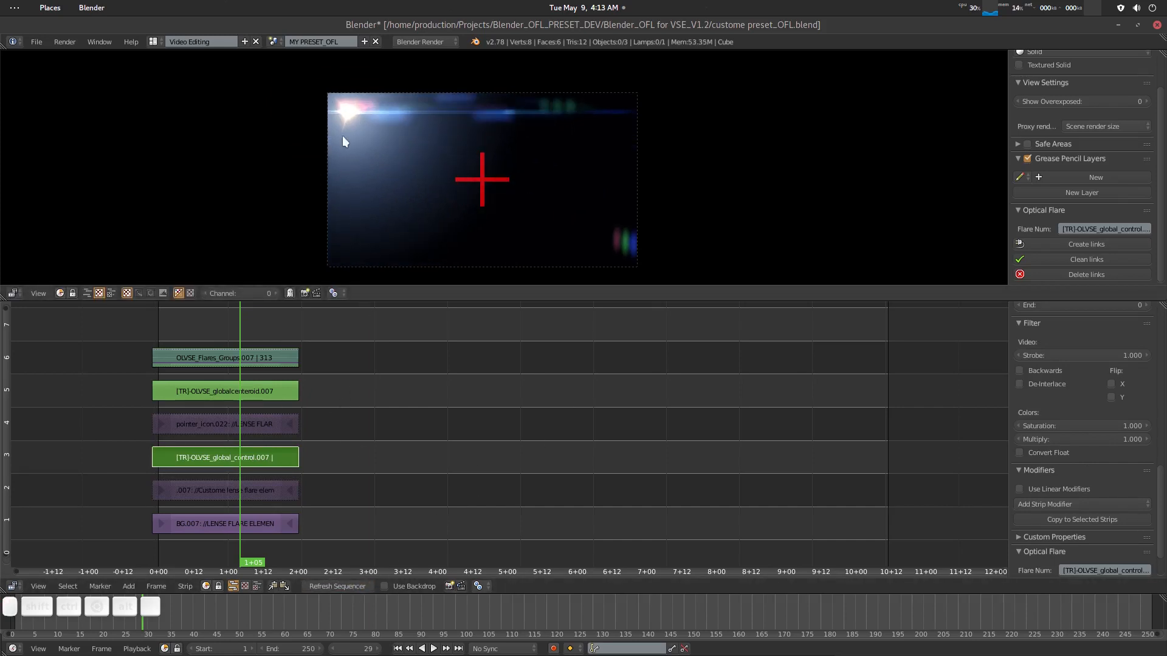
pyautogui.press('g')
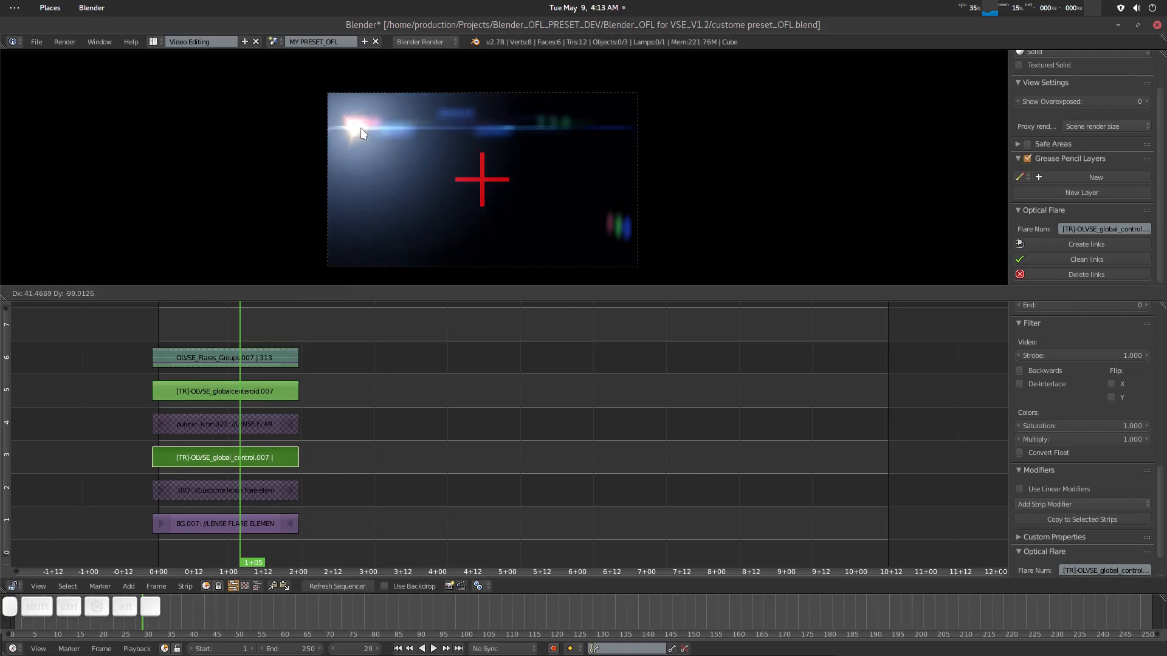
pyautogui.click(360, 126)
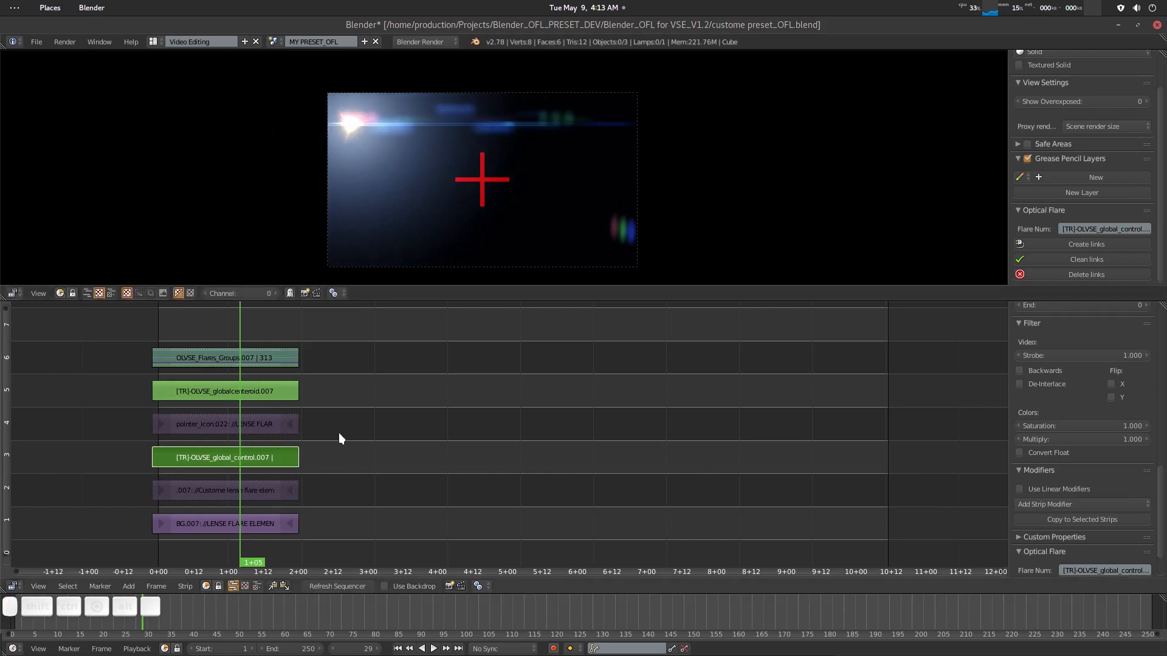
# Move the flare's OLVSE_global_control transform strip slightly up and to the right in the preview.
pyautogui.rightClick(353, 127)
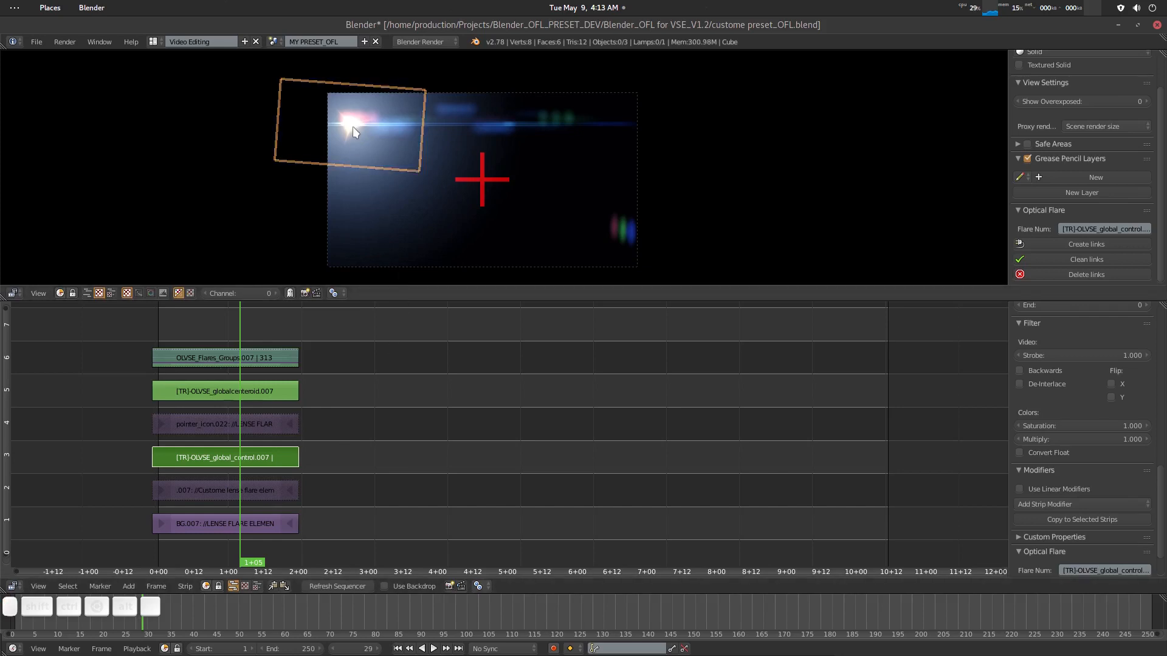
pyautogui.press('g')
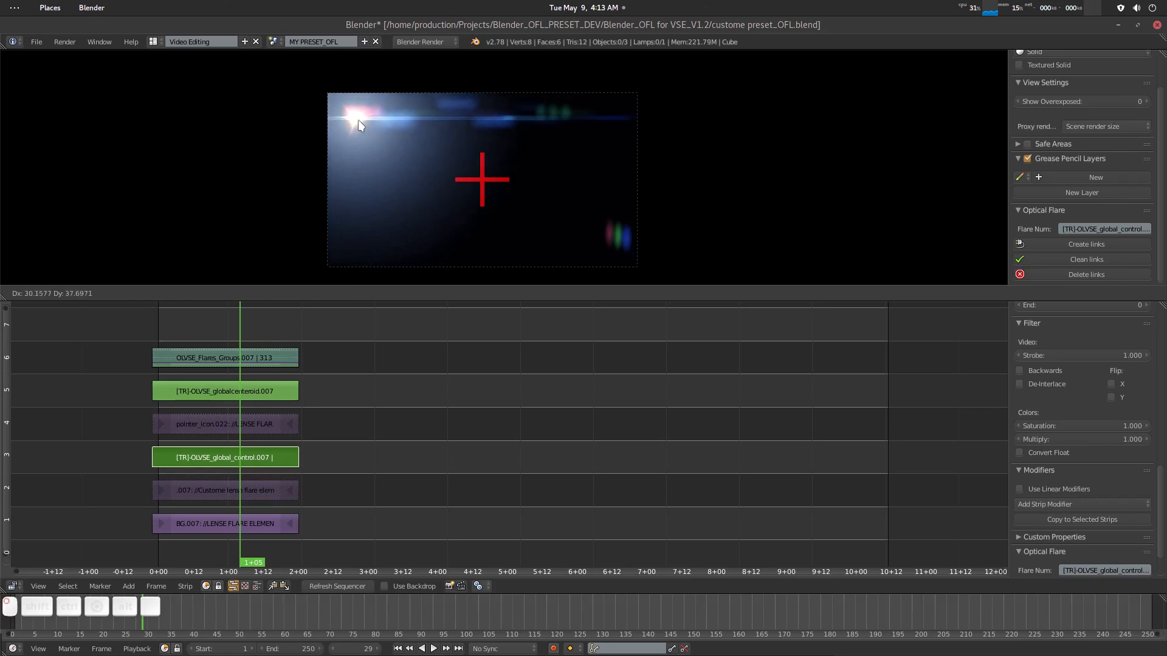
pyautogui.click(358, 119)
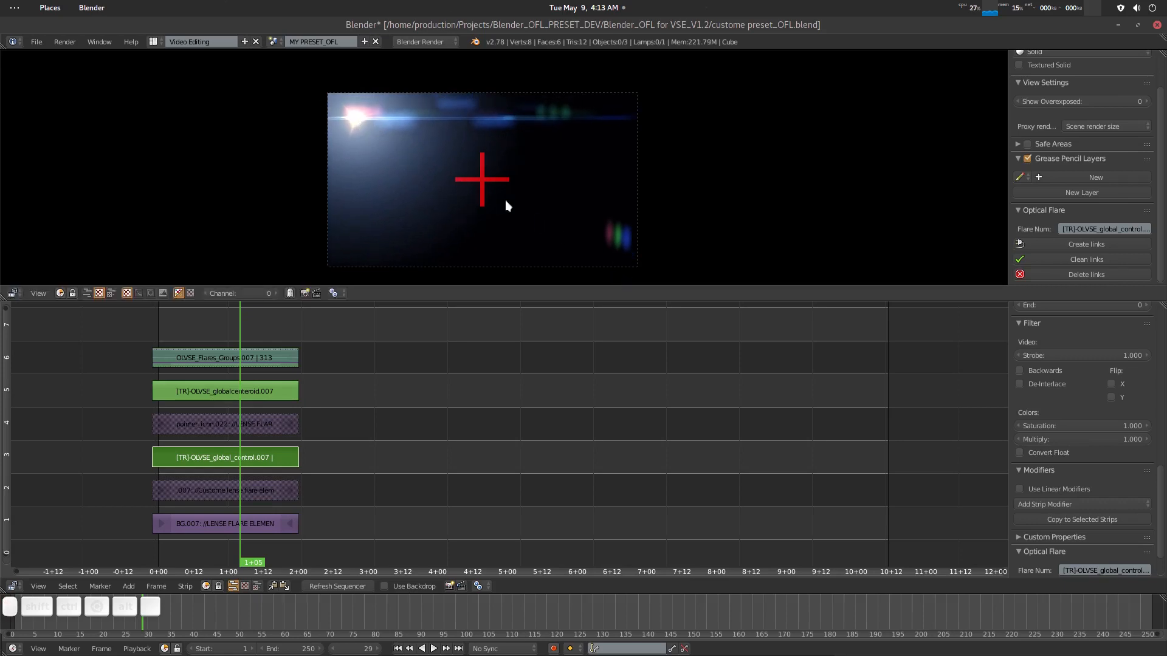
# Clean the Optical Flare links of the .007 custom lens flare strip, and reselect the global control transform in the preview.
pyautogui.rightClick(228, 490)
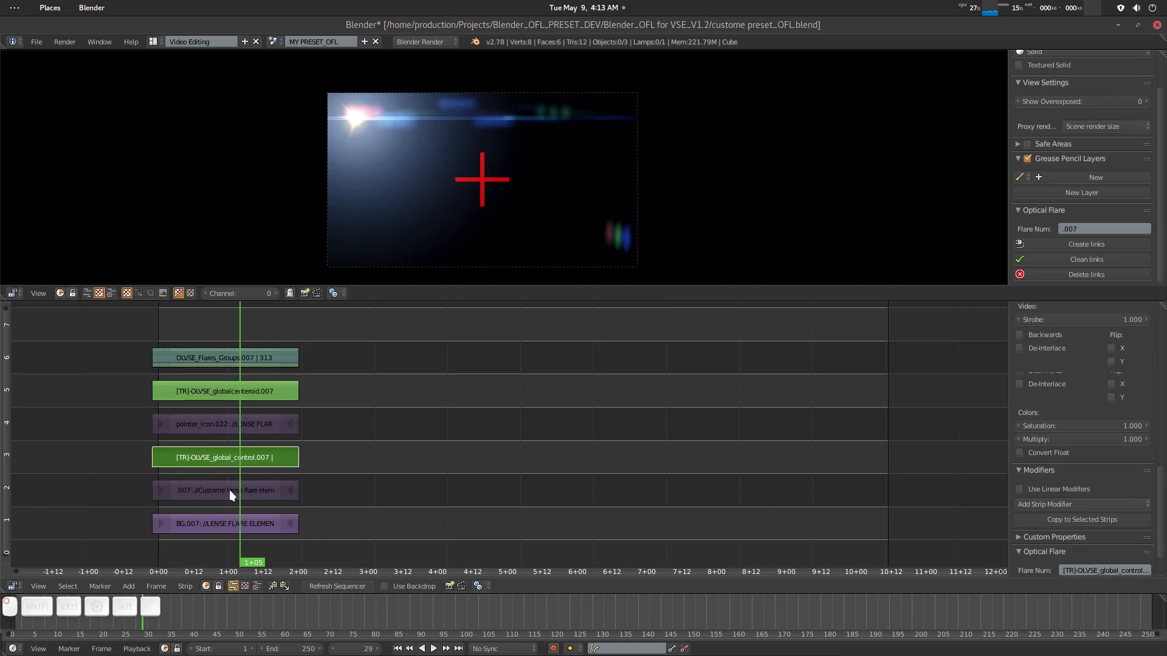
pyautogui.click(1091, 260)
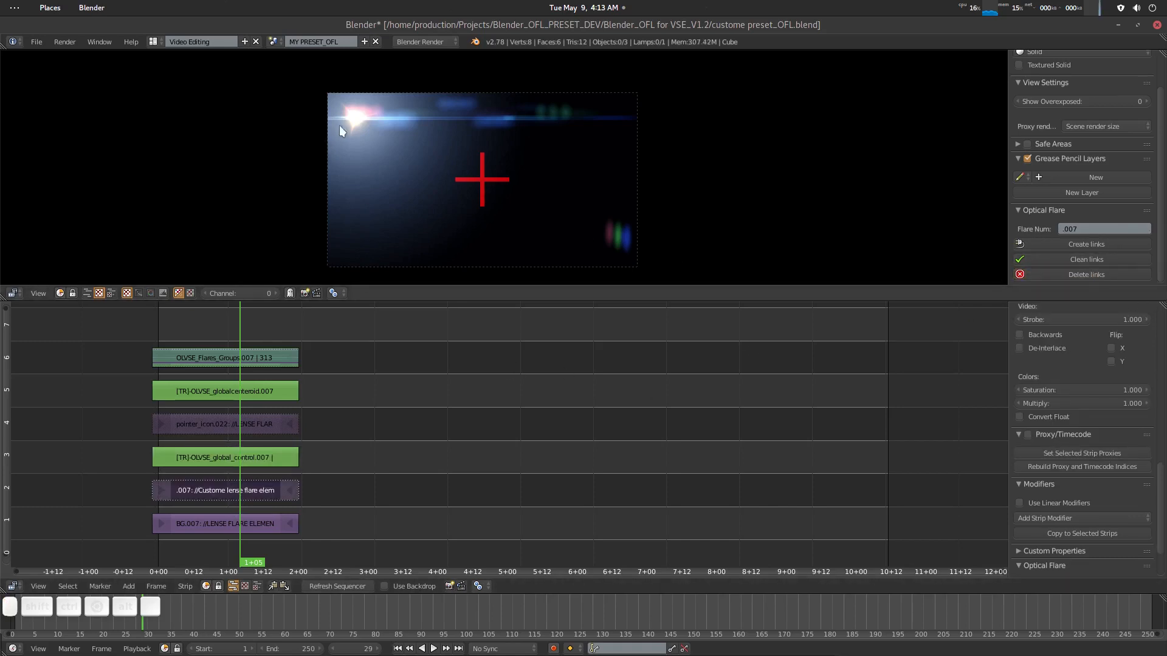
pyautogui.click(355, 124)
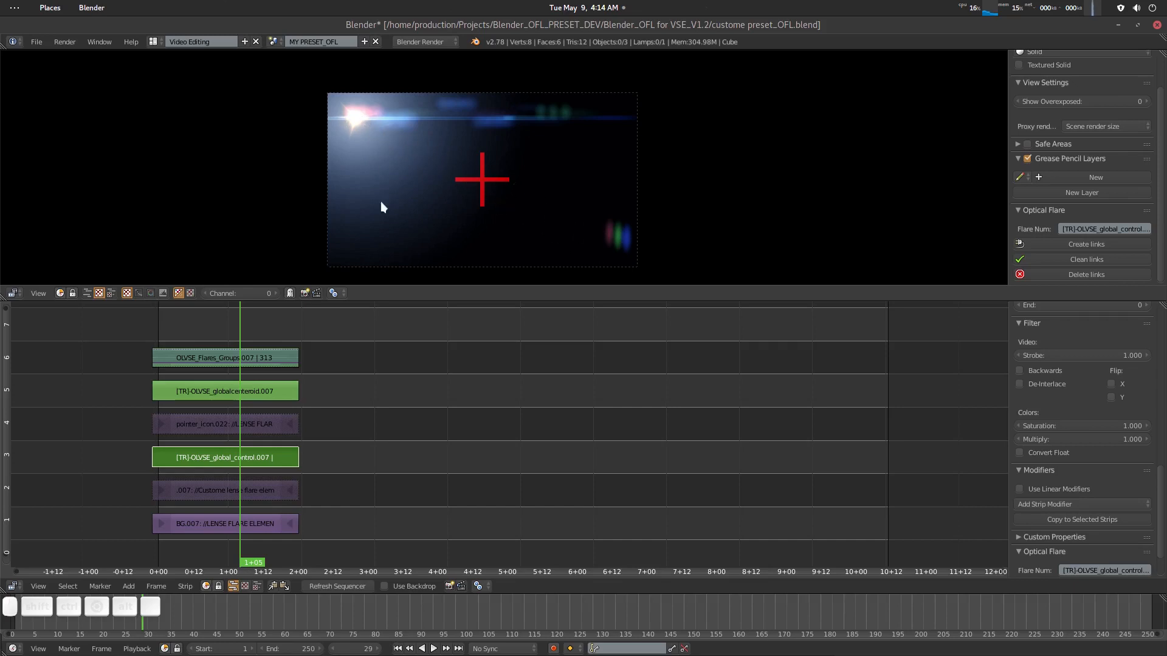
# Open the OLVSE_Flares_Groups.007 meta strip and select the OLVSE_CoreObjects_group.007 strip inside it.
pyautogui.rightClick(250, 356)
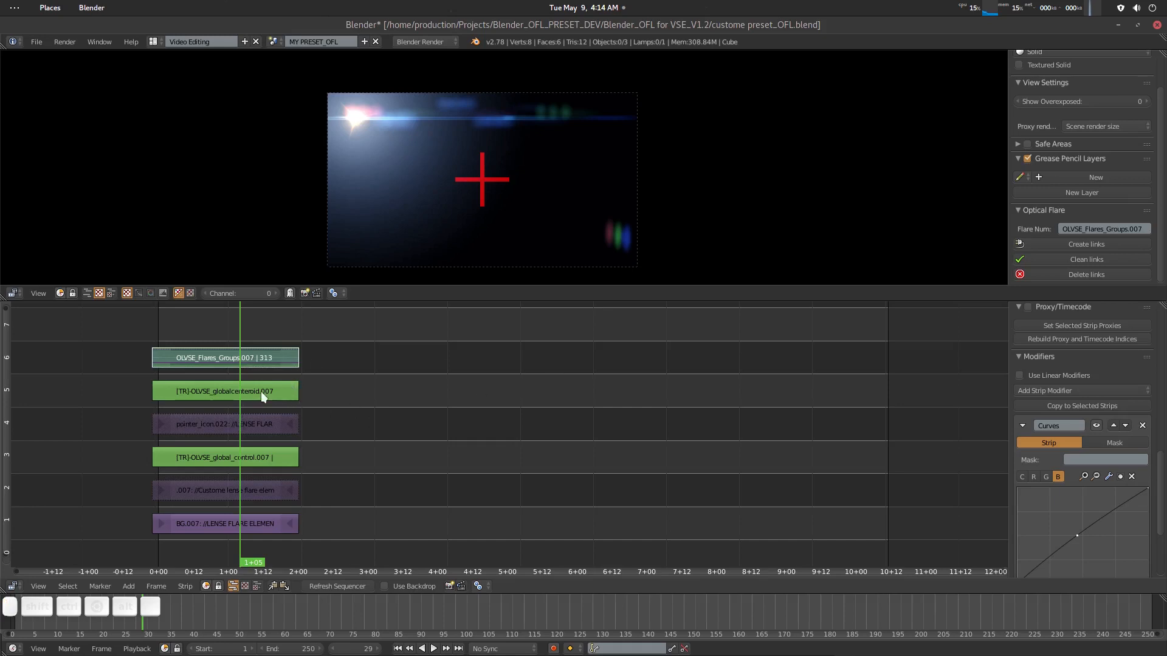
pyautogui.press('Tab')
pyautogui.moveTo(347, 421); pyautogui.dragTo(291, 478, button='middle')
pyautogui.press('a')
pyautogui.rightClick(304, 411)
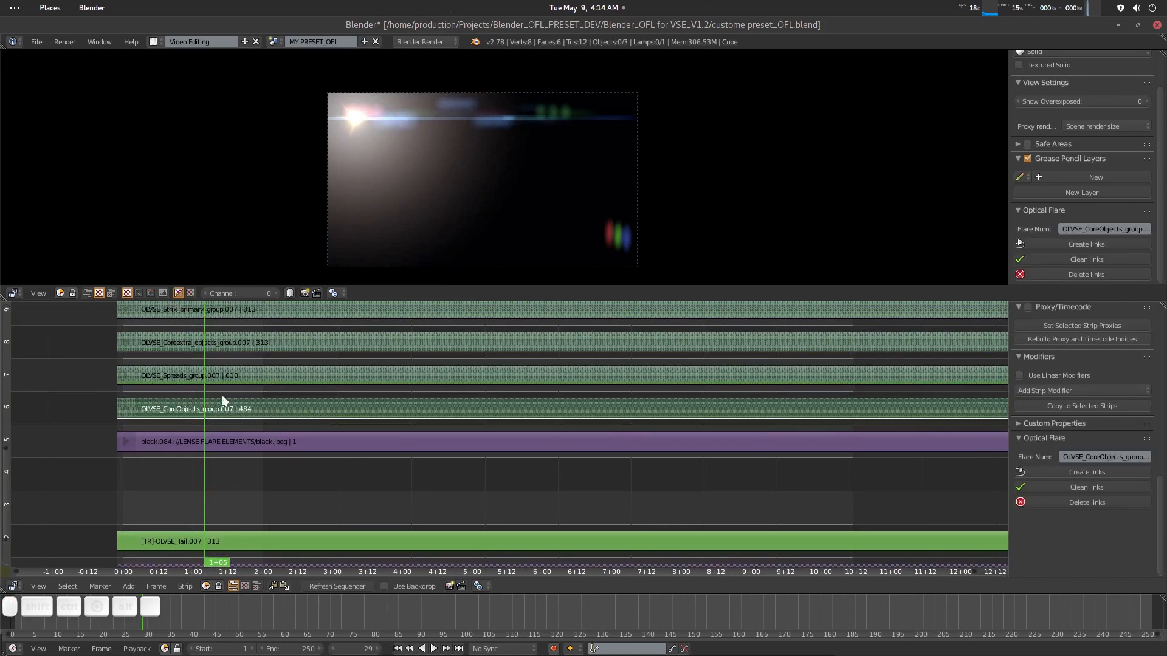
# Mute and unmute the OLVSE_CoreObjects_group.007 strip to check what it contributes to the flare.
pyautogui.moveTo(222, 397); pyautogui.dragTo(218, 458, button='middle')
pyautogui.moveTo(287, 474); pyautogui.dragTo(284, 471, button='middle')
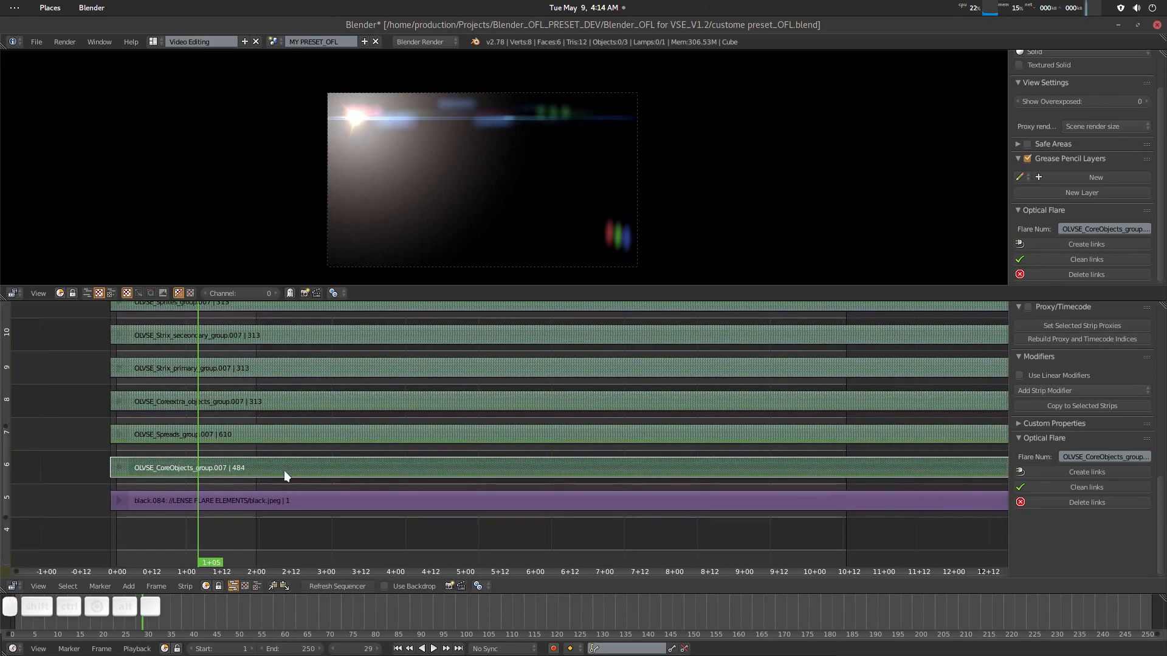
pyautogui.press('h')
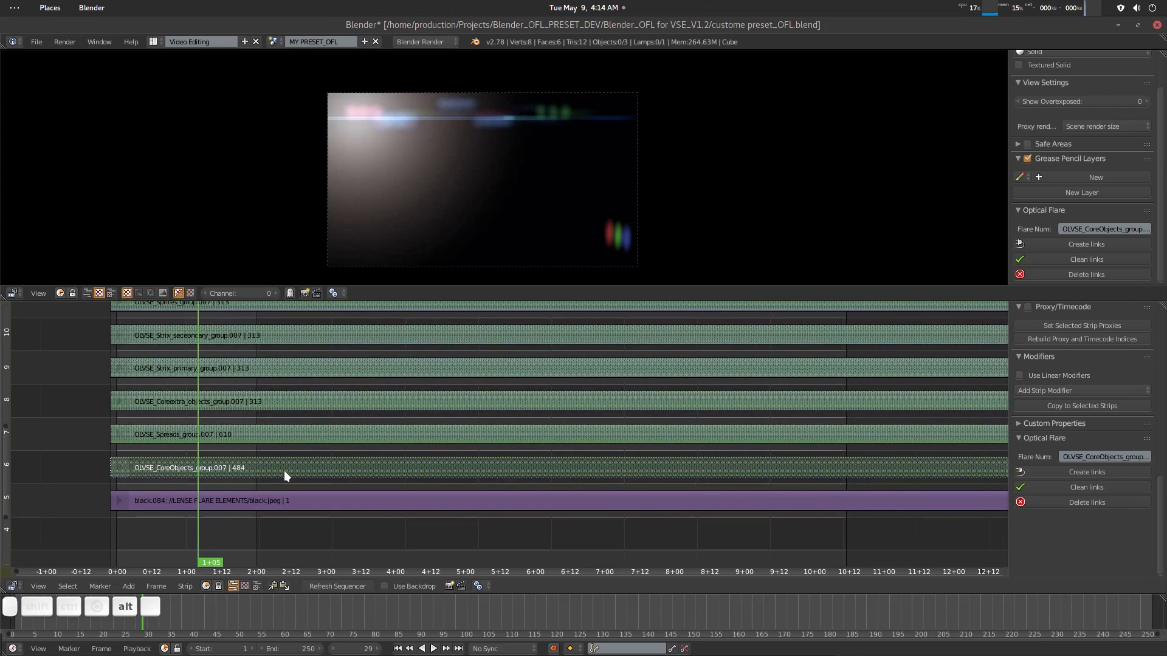
pyautogui.hotkey('alt', 'h')
# Open the OLVSE_CoreObjects_group.007 meta strip and select its [TR]-OLVSE_Core.007 transform strip.
pyautogui.press('Tab')
pyautogui.moveTo(318, 492); pyautogui.dragTo(241, 415, button='middle')
pyautogui.rightClick(184, 450)
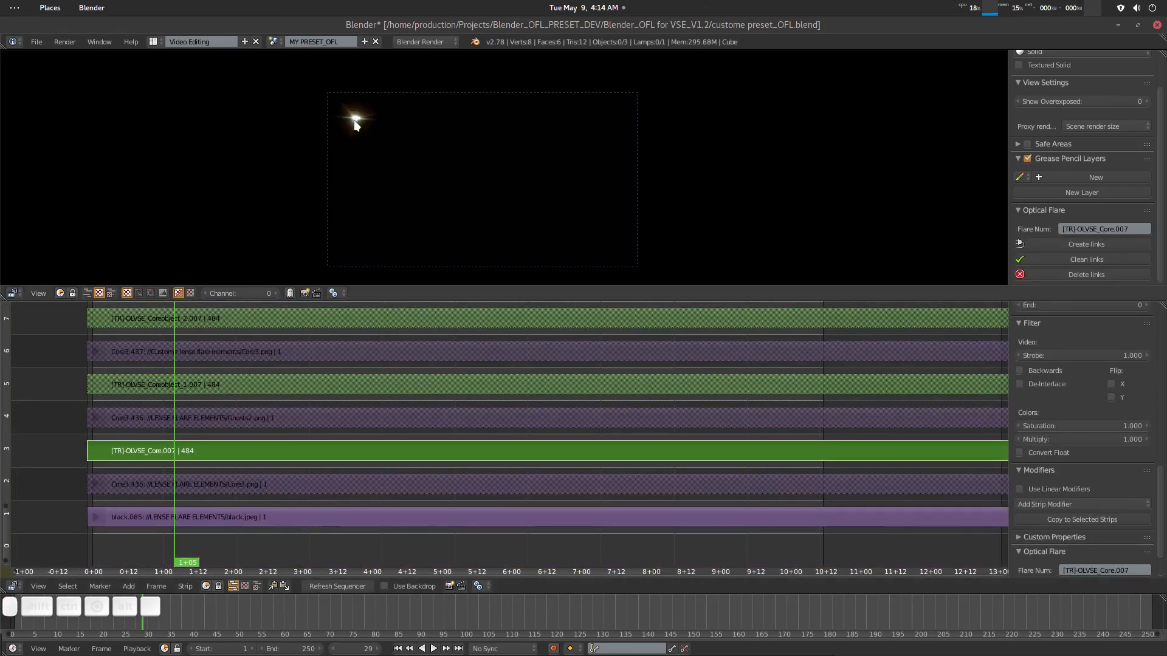
pyautogui.moveTo(288, 446); pyautogui.dragTo(276, 457, button='middle')
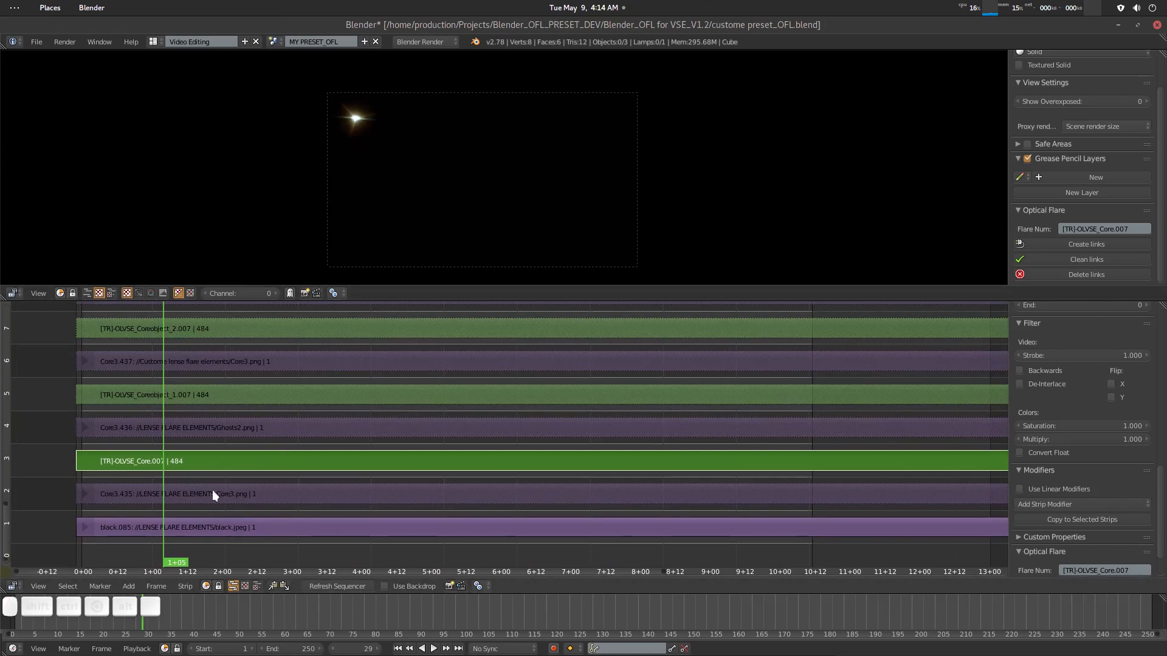
pyautogui.scroll(-2, 1088, 448)
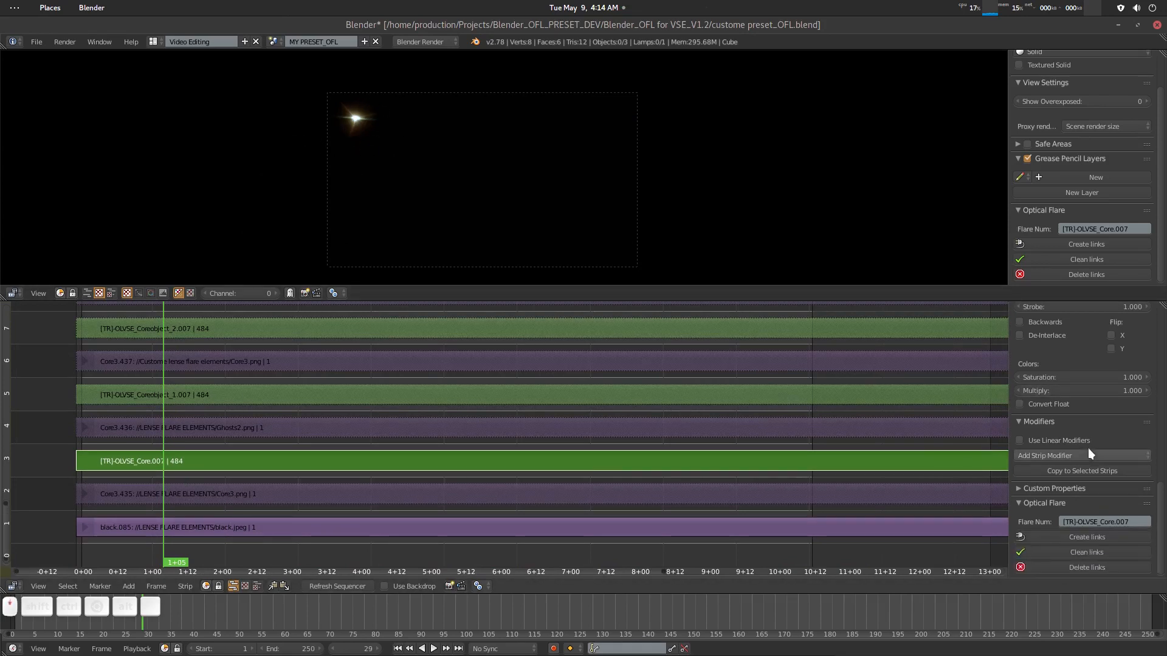
# Replace the source image of the Core3.435 strip in channel 2 with LightRays.png from the LENSE FLARE ELEMENTS folder.
pyautogui.rightClick(409, 492)
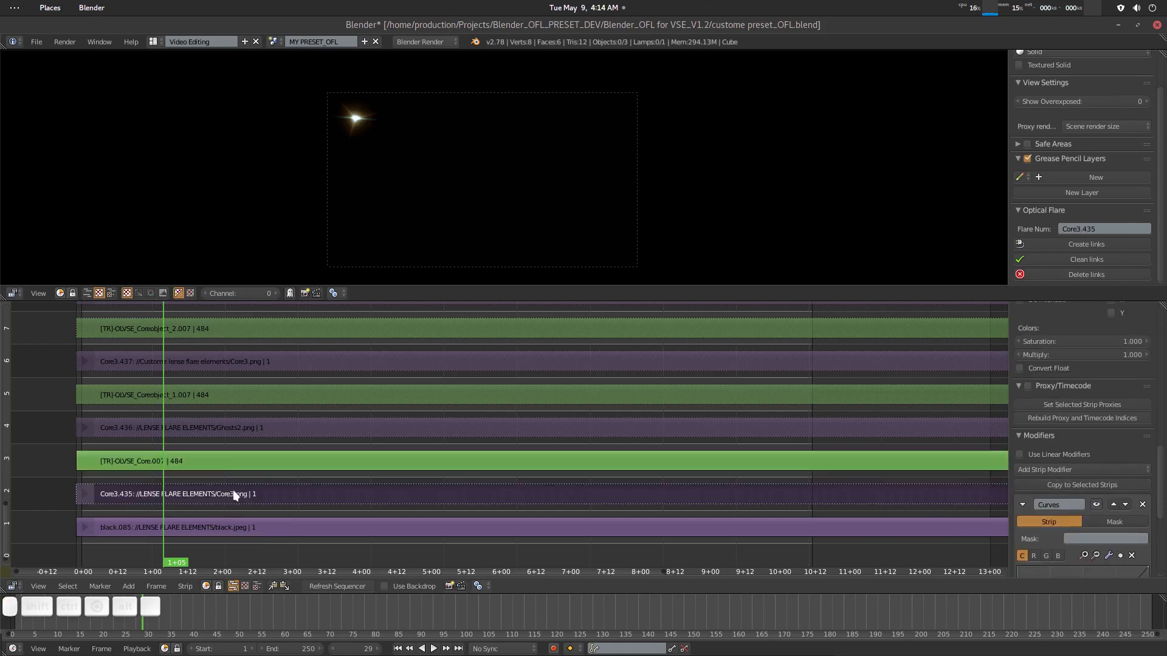
pyautogui.scroll(-8, 1070, 457)
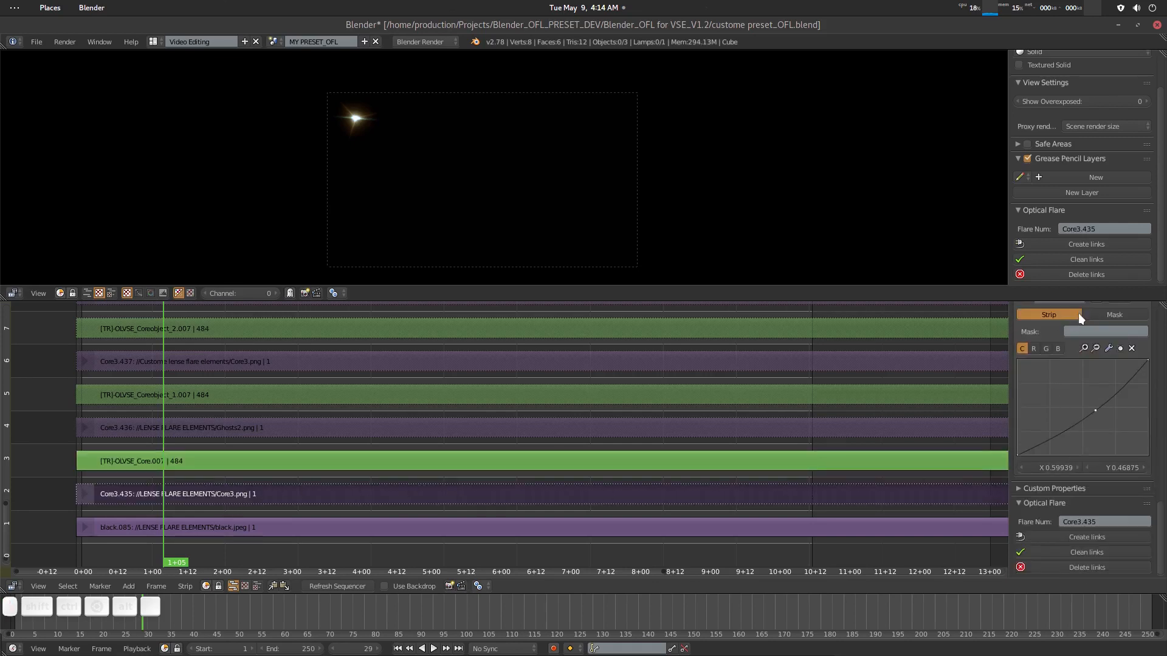
pyautogui.scroll(11, 1076, 454)
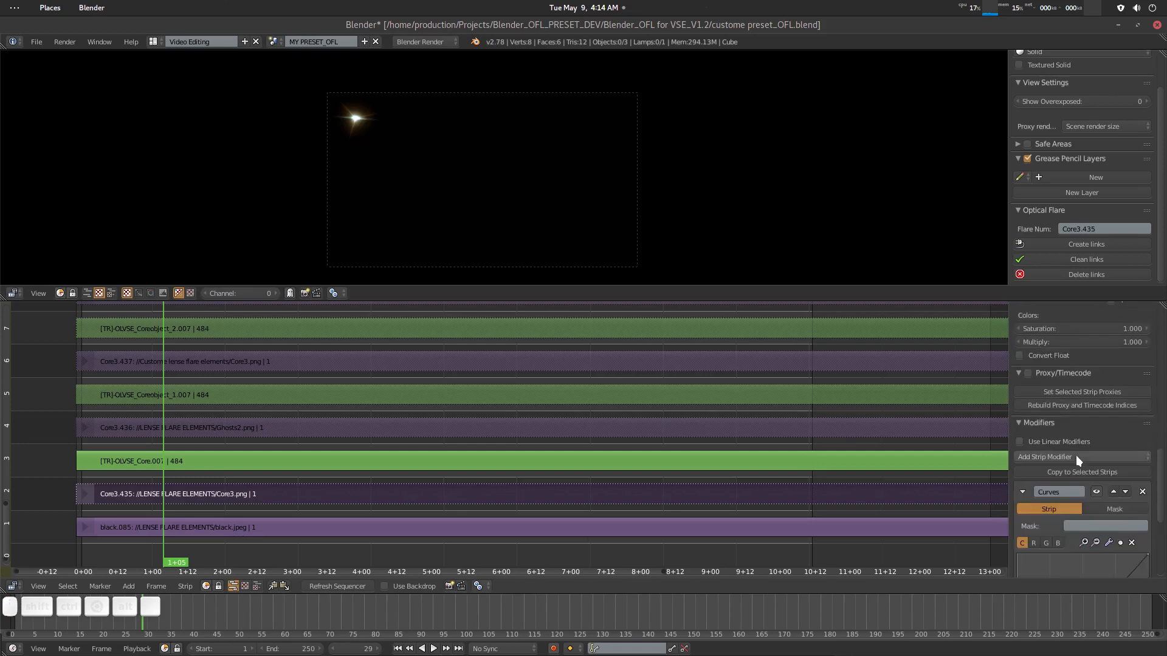
pyautogui.scroll(10, 1075, 455)
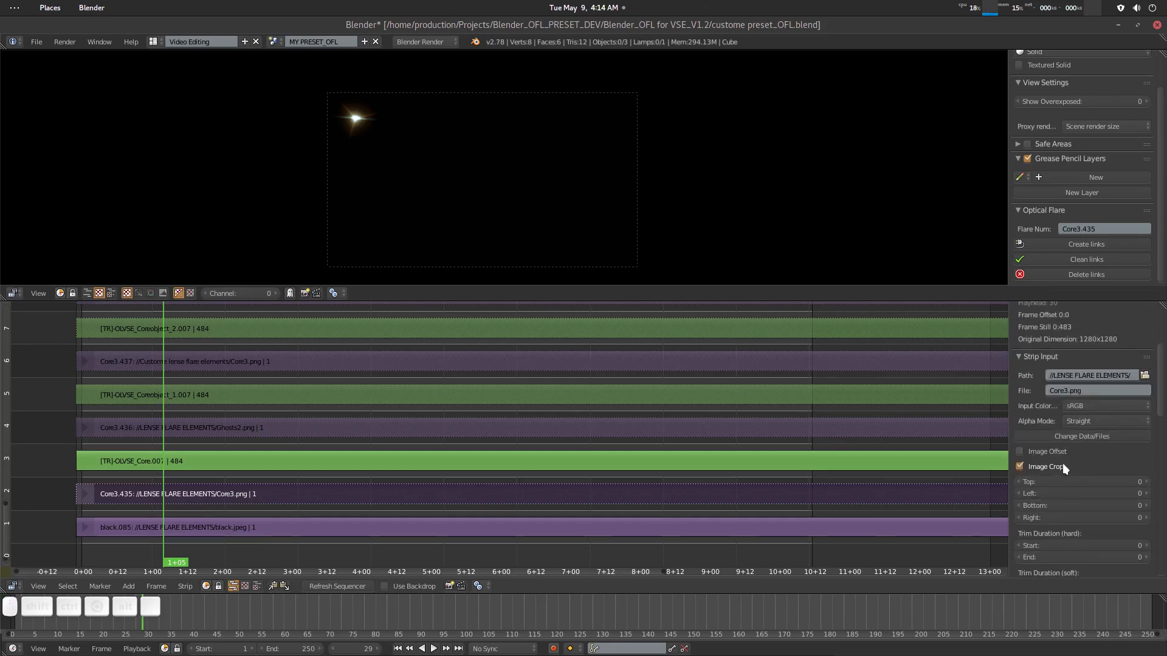
pyautogui.scroll(1, 1048, 424)
pyautogui.scroll(-1, 1070, 450)
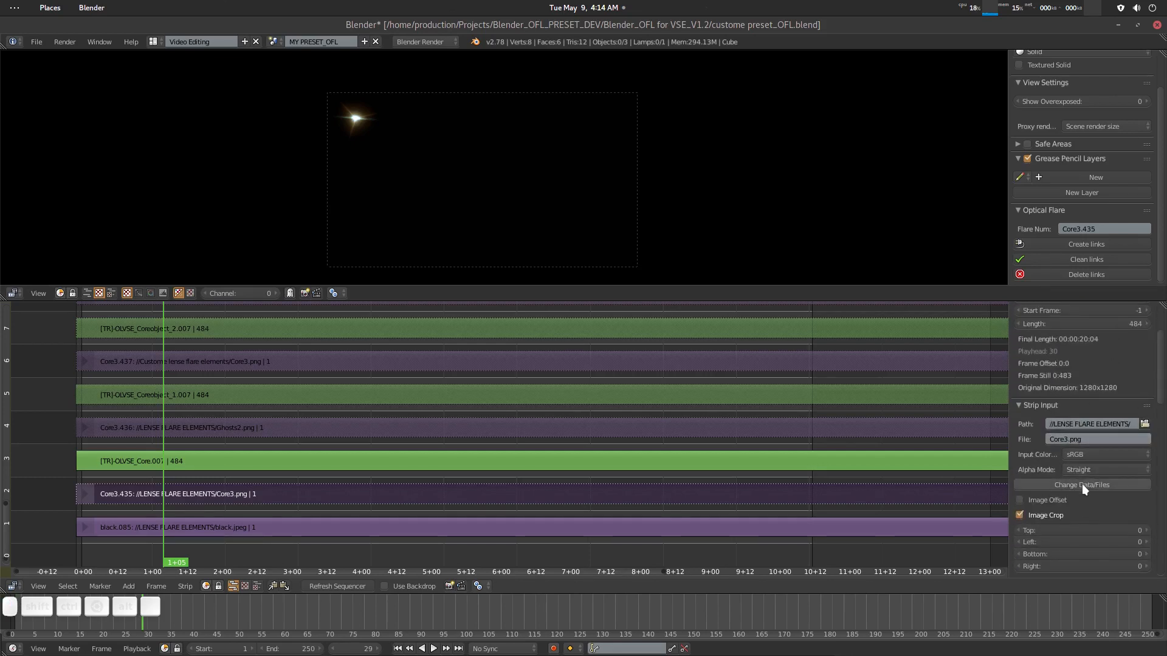
pyautogui.click(1081, 484)
pyautogui.click(206, 58)
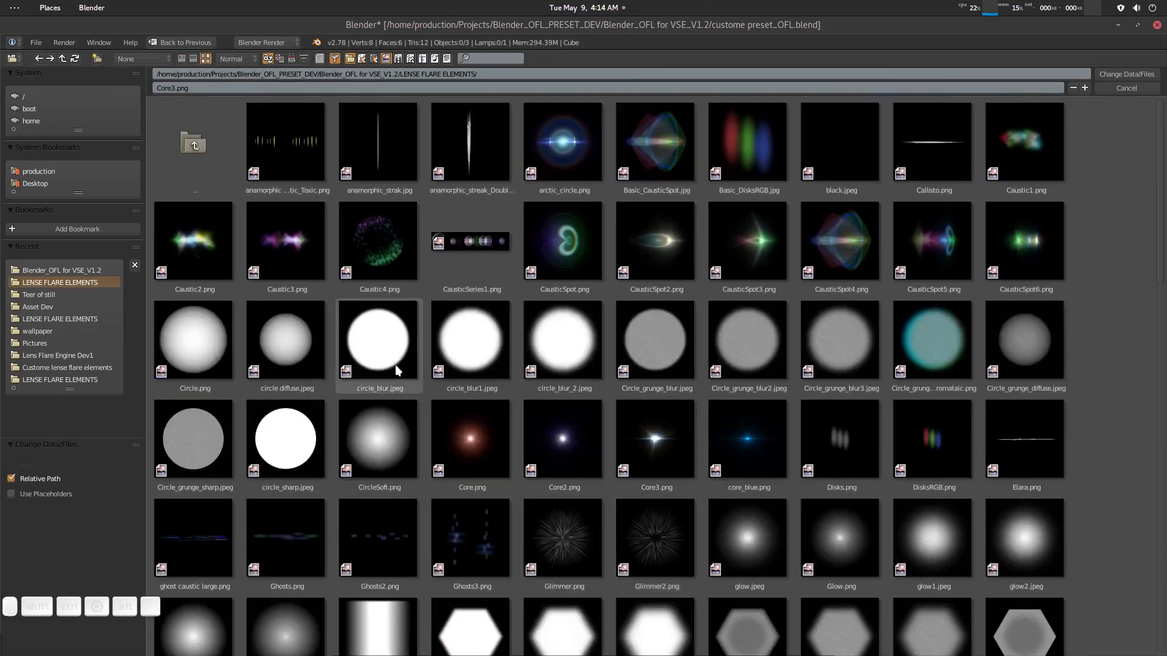
pyautogui.scroll(-1, 730, 462)
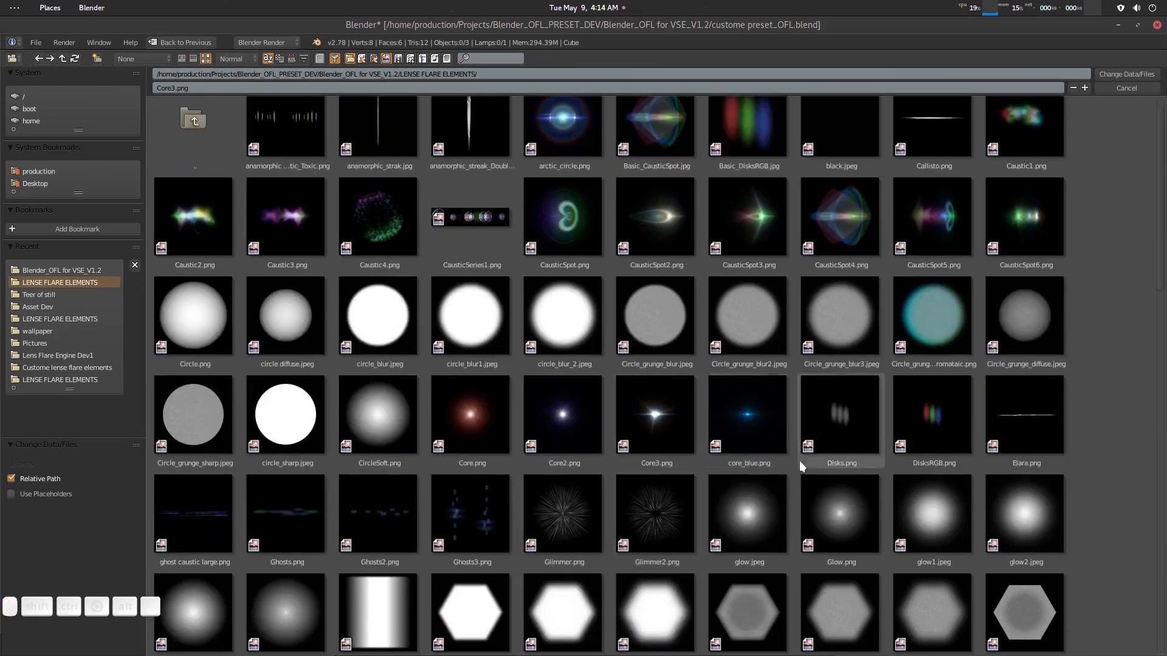
pyautogui.scroll(-2, 608, 465)
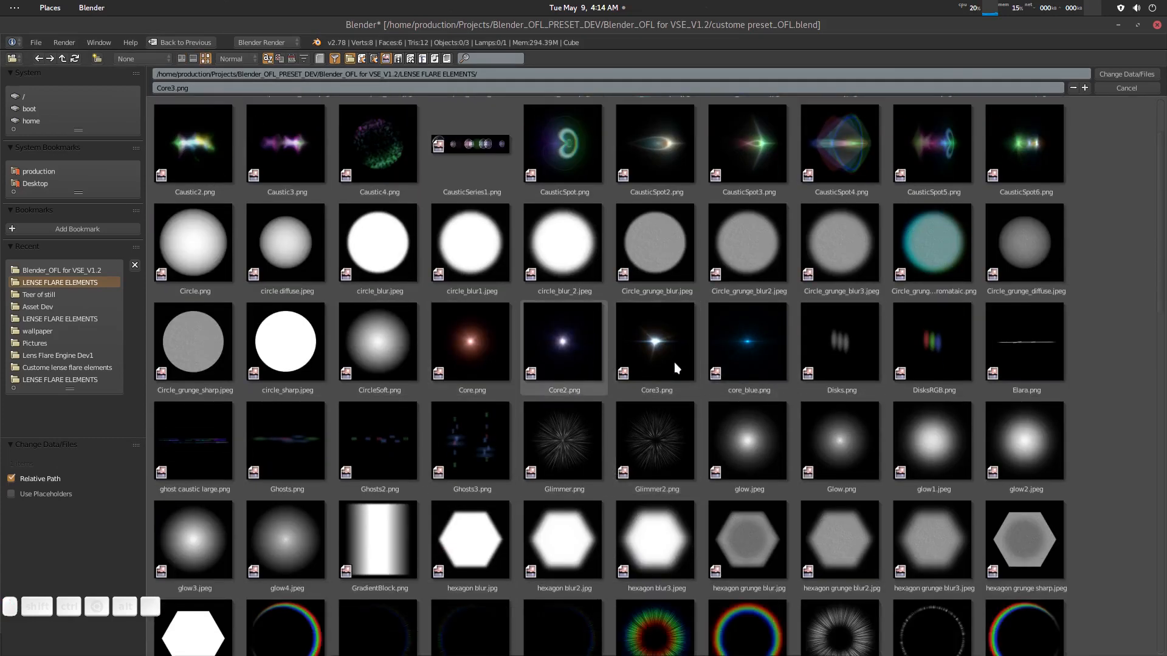
pyautogui.scroll(-15, 729, 457)
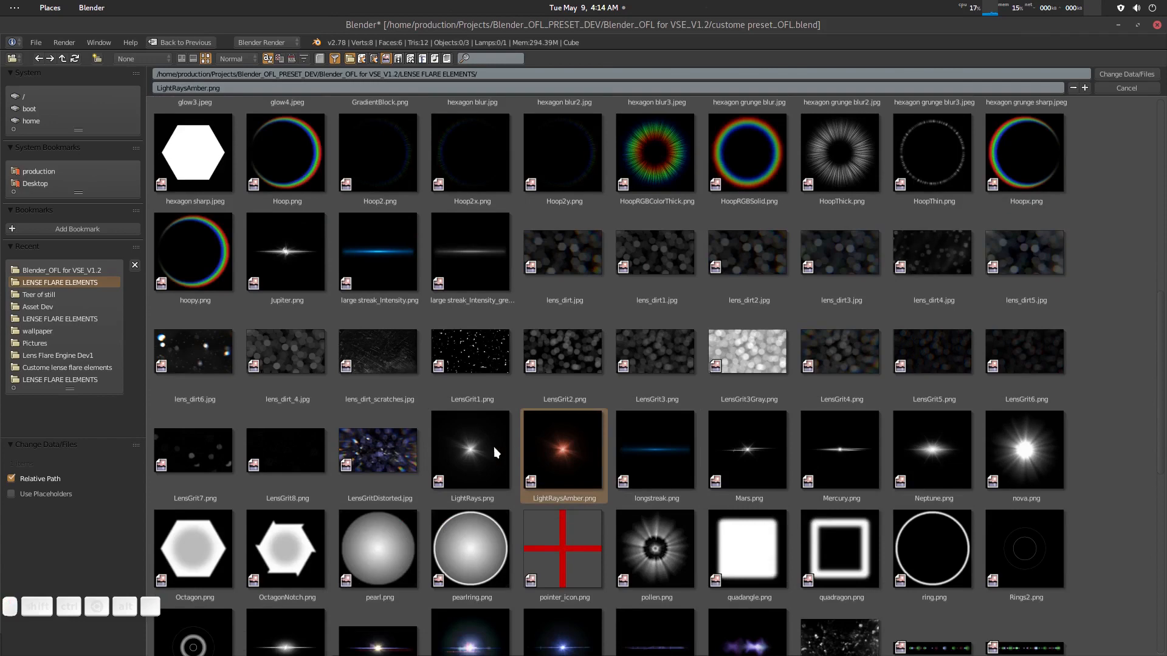
pyautogui.doubleClick(474, 448)
# Leave the core objects group, and mute and unmute the OLVSE_Spreads_group.007 strip to check its contribution.
pyautogui.moveTo(479, 476); pyautogui.dragTo(488, 442, button='middle')
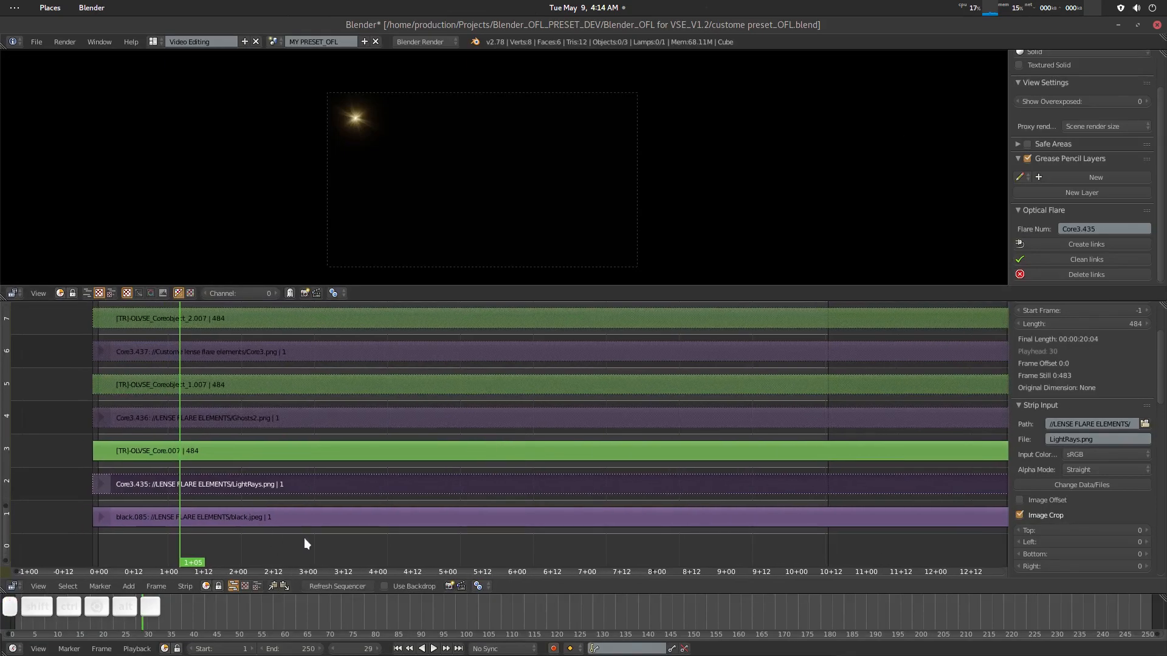
pyautogui.press('Tab')
pyautogui.moveTo(327, 451)
pyautogui.mouseDown(button='middle')
pyautogui.moveTo(342, 515)
pyautogui.moveTo(335, 461)
pyautogui.mouseUp(button='middle')
pyautogui.rightClick(243, 414)
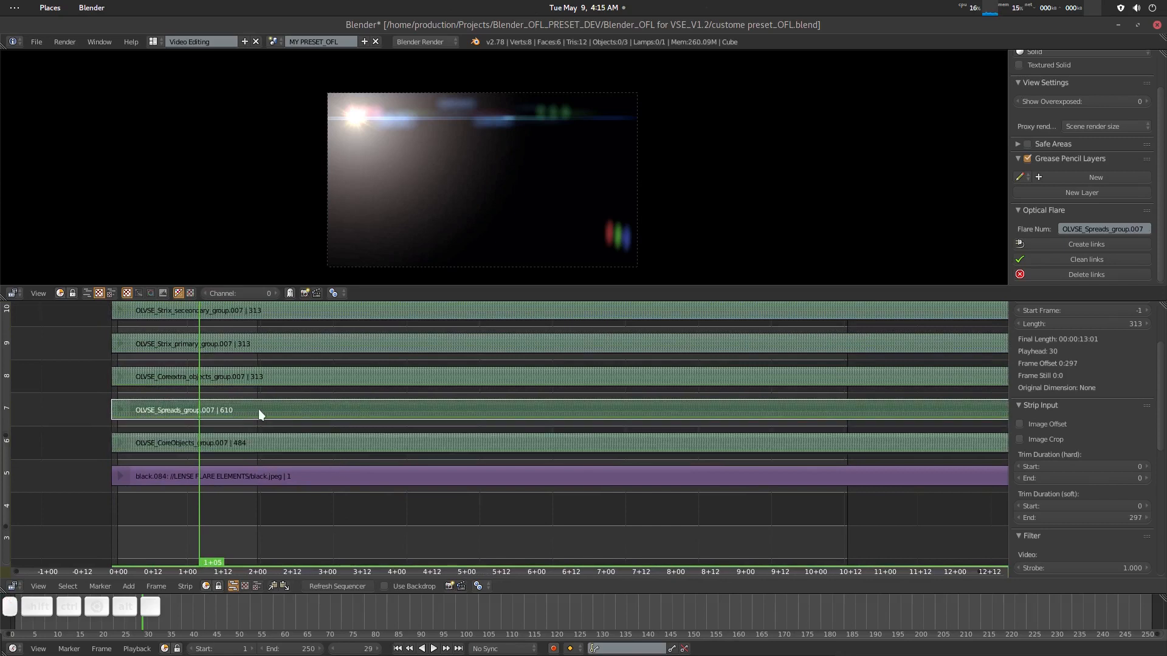
pyautogui.press('h')
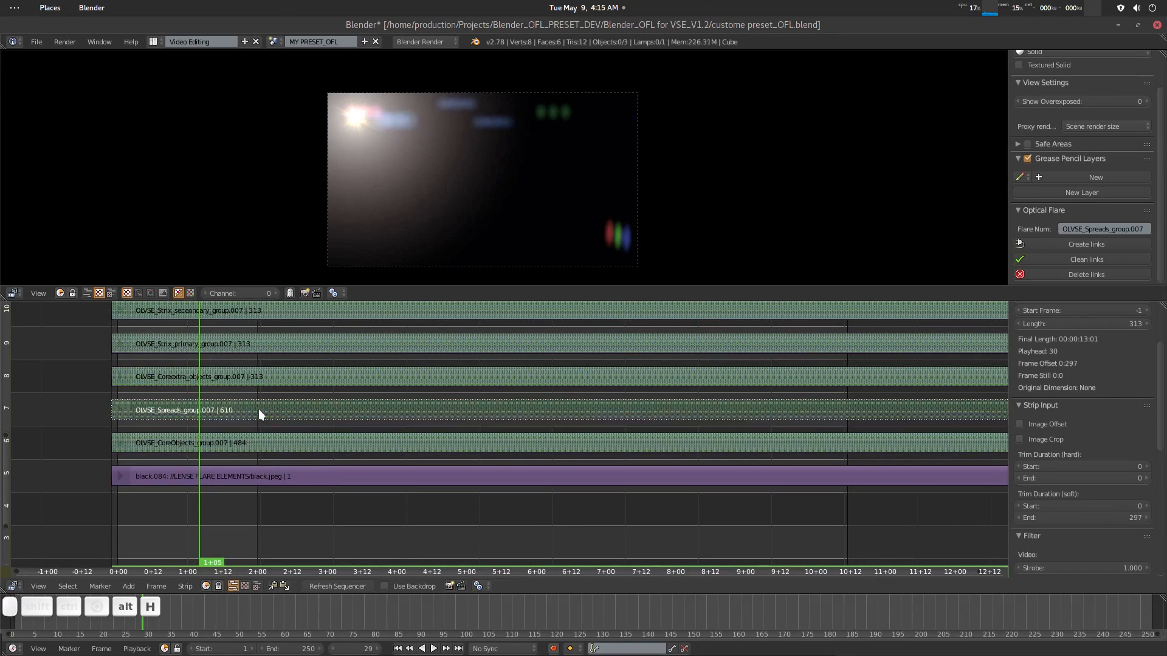
pyautogui.hotkey('alt', 'h')
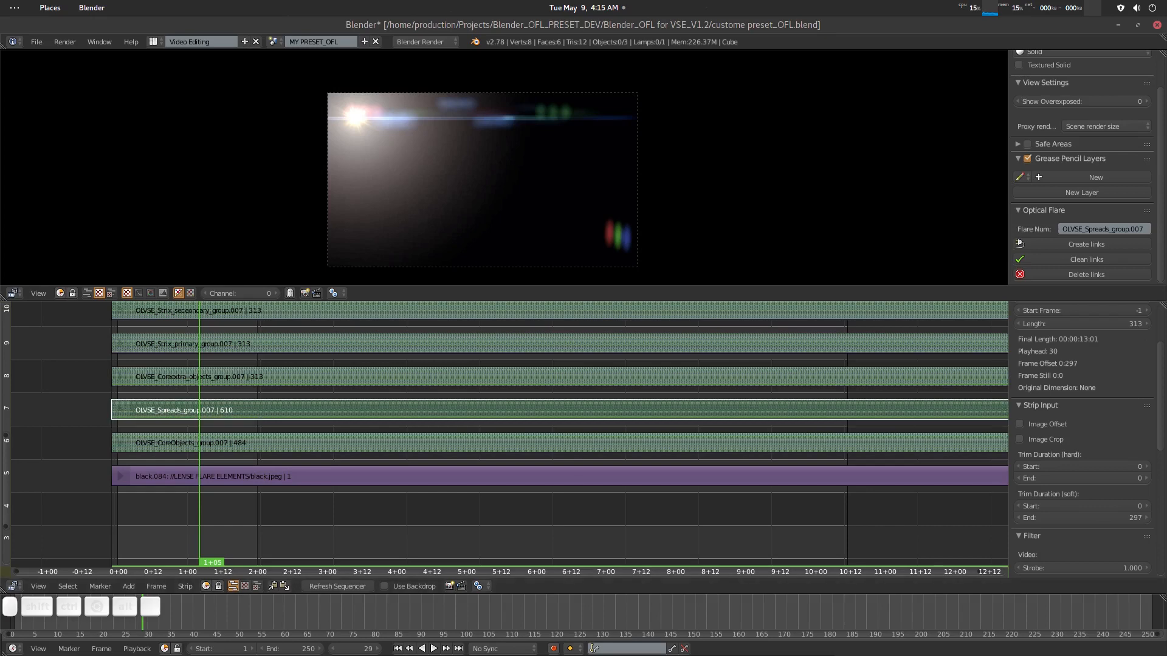
# Bring the Different Flare Behaviors.txt notes into view, read the flare type descriptions, and move the window back off screen.
pyautogui.moveTo(1166, 200); pyautogui.dragTo(455, 121)
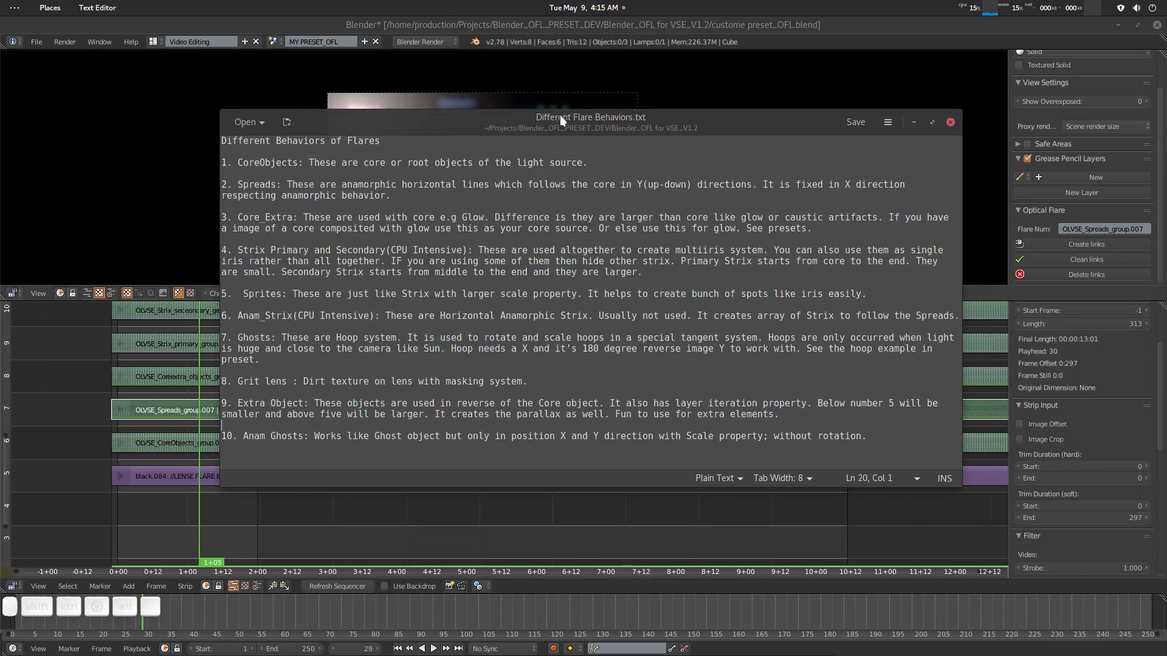
pyautogui.moveTo(534, 118); pyautogui.dragTo(1166, 134)
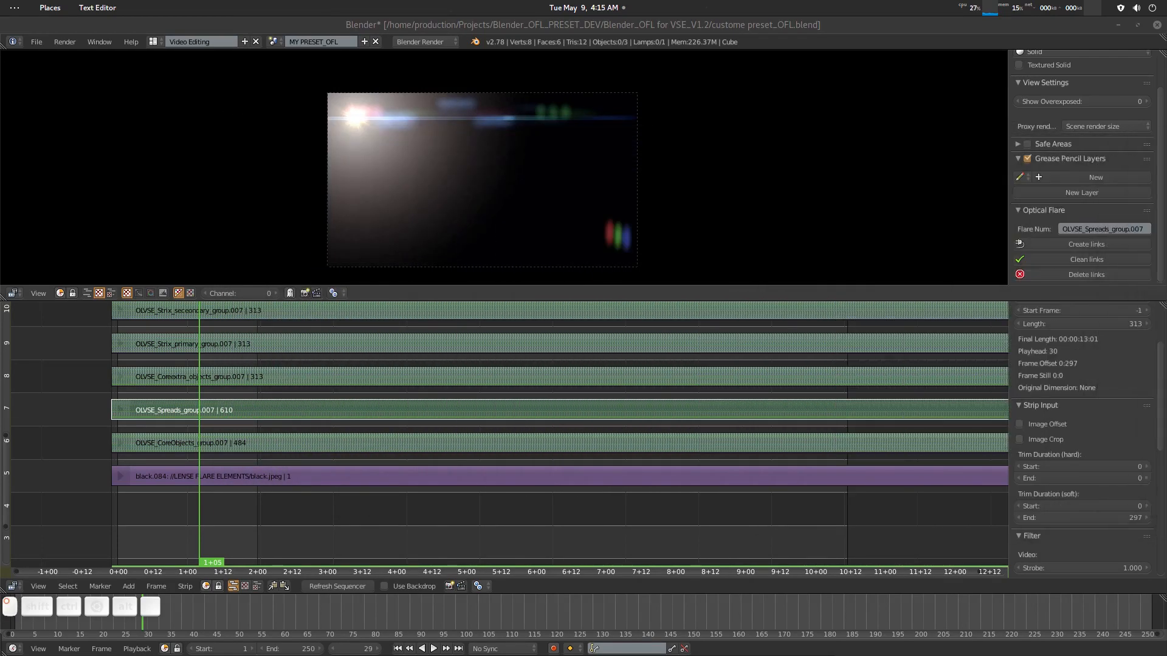
# Select the global control in the preview, and open the OLVSE_Spreads_group.007 meta strip in the sequencer.
pyautogui.click(355, 118)
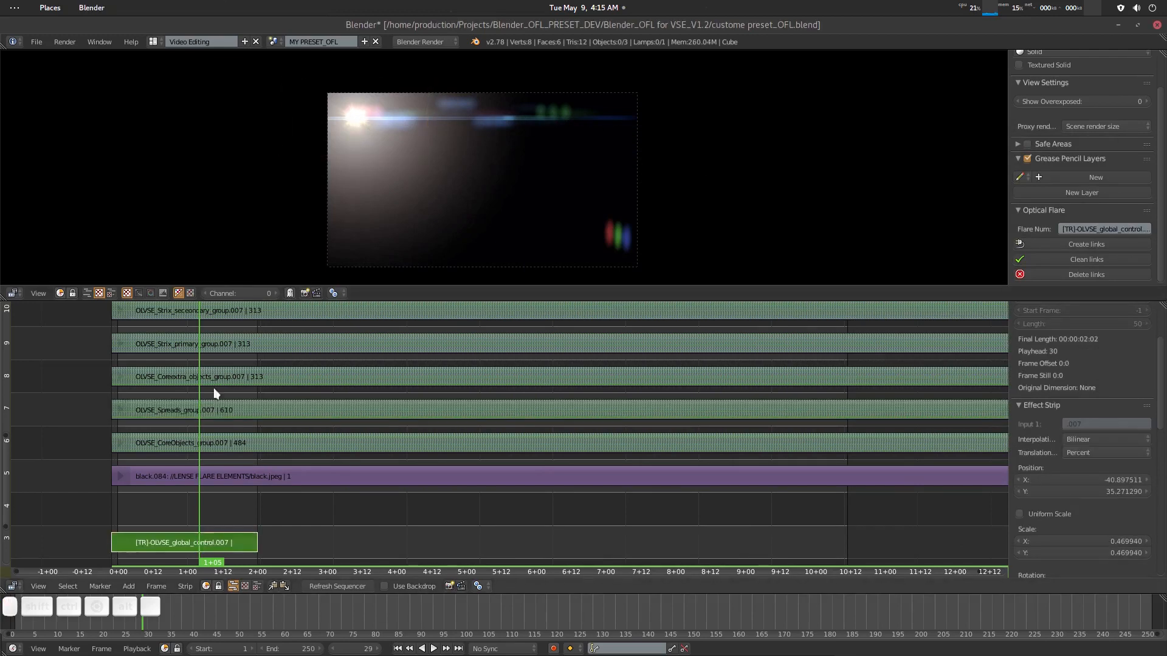
pyautogui.rightClick(204, 410)
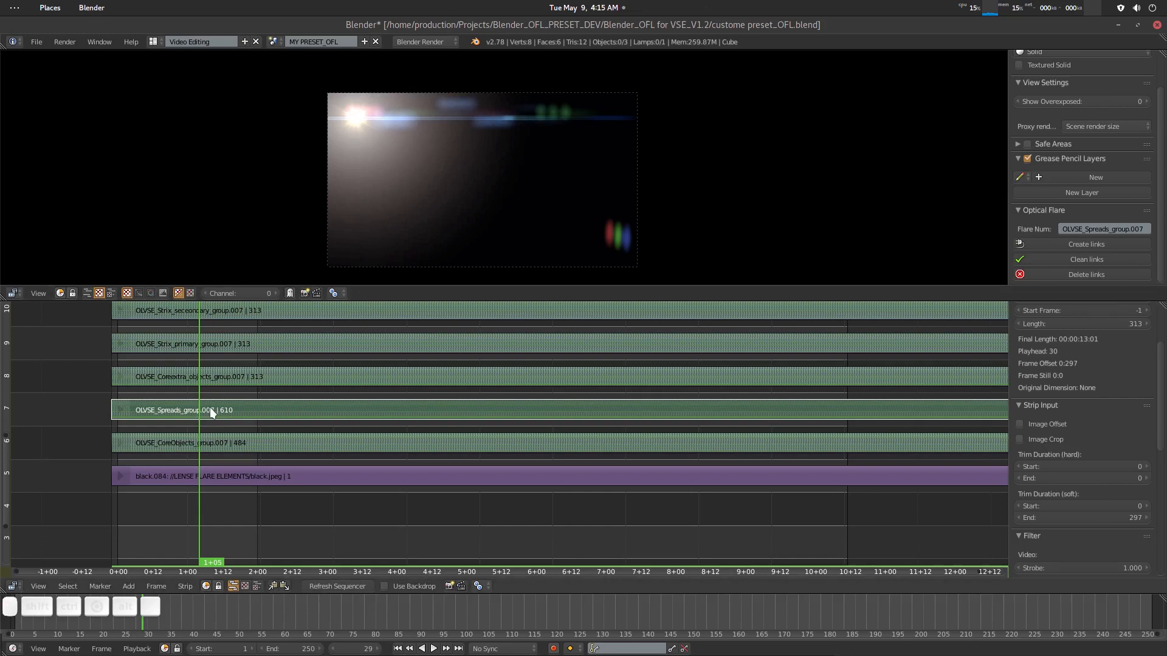
pyautogui.press('Tab')
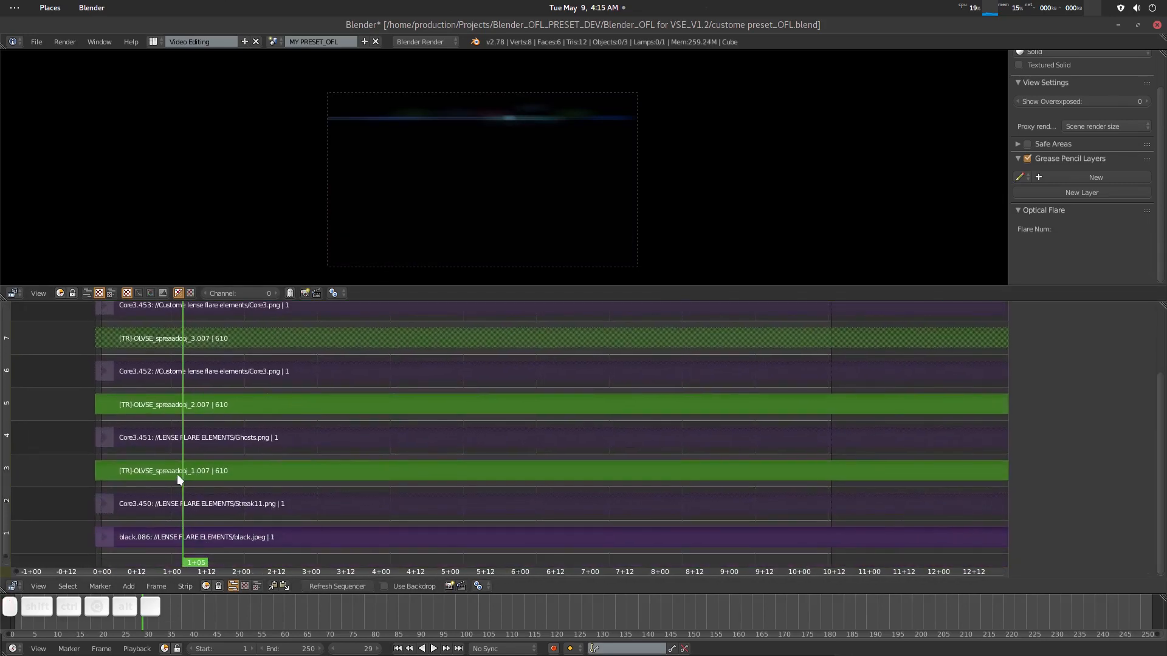
# Inspect the Streak11.png strip, and mute and unmute the first spread object's transform strip to check its effect.
pyautogui.click(177, 474)
pyautogui.click(236, 500)
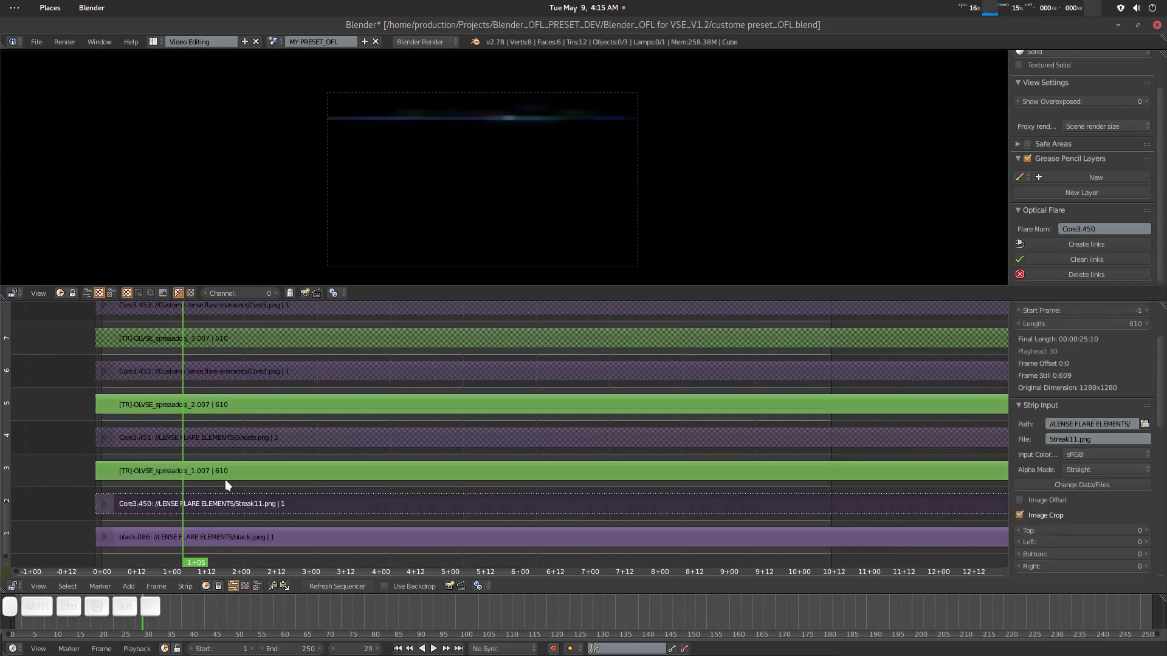
pyautogui.click(225, 472)
pyautogui.press('h')
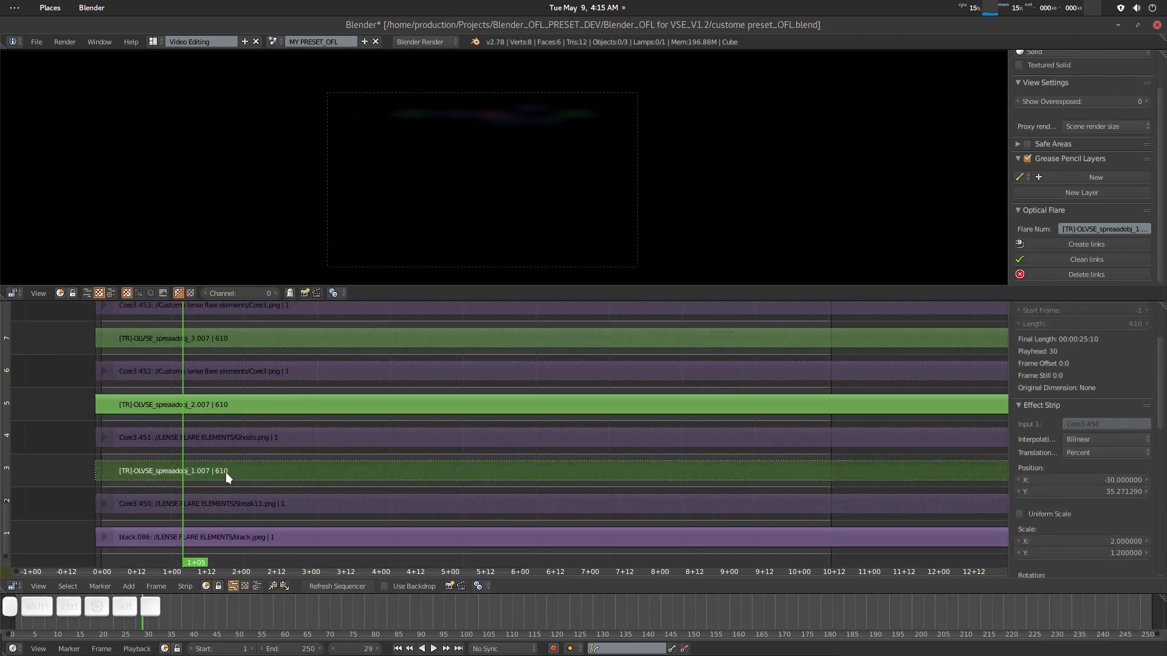
pyautogui.hotkey('alt', 'h')
# Mute and unmute the second spread object's transform strip to check its effect, and inspect the Ghosts.png strip's input settings.
pyautogui.click(242, 407)
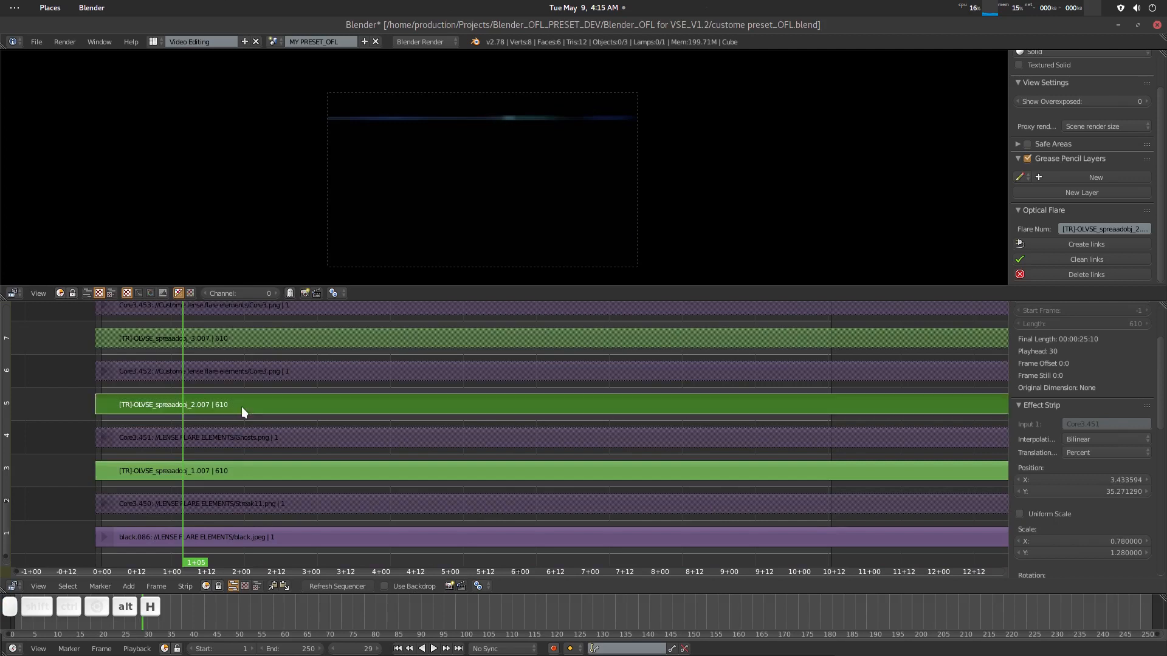
pyautogui.click(235, 437)
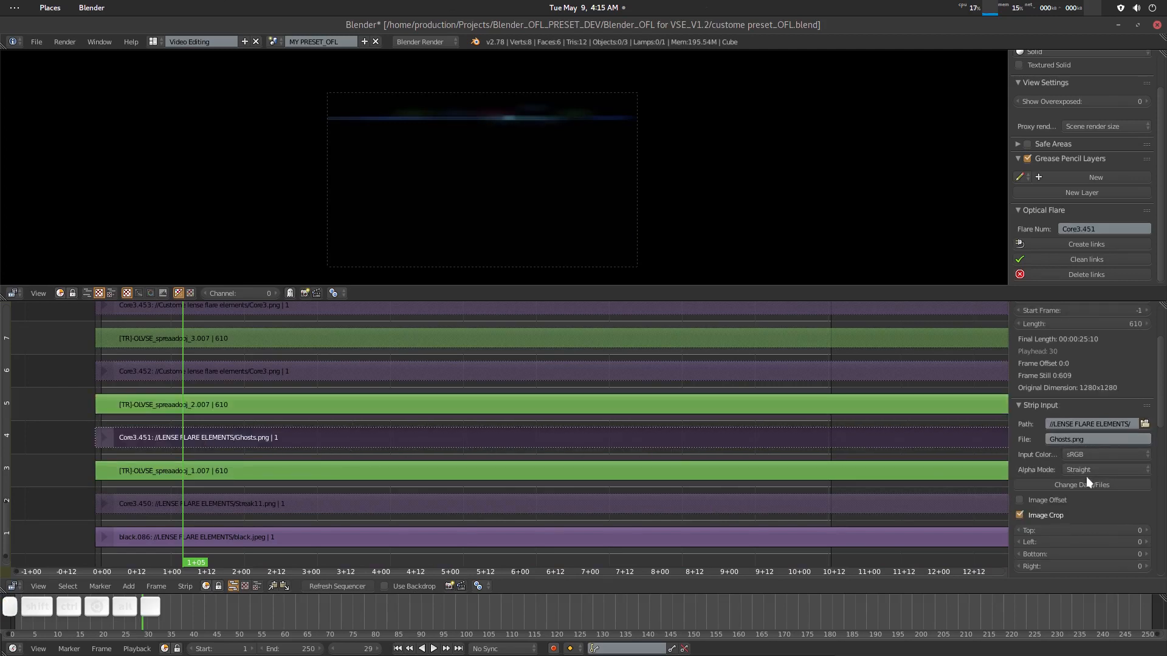
pyautogui.scroll(-2, 1101, 501)
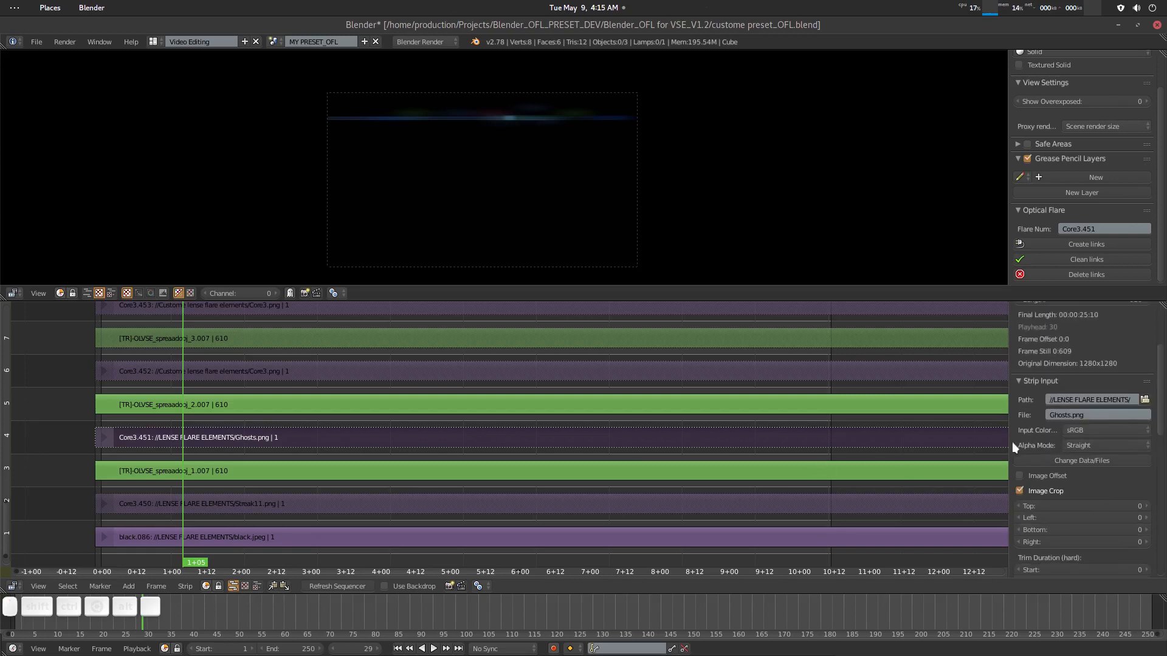
# Select the first spread object's transform strip, and widen the sequencer's properties area to review its position, scale and rotation settings.
pyautogui.rightClick(218, 474)
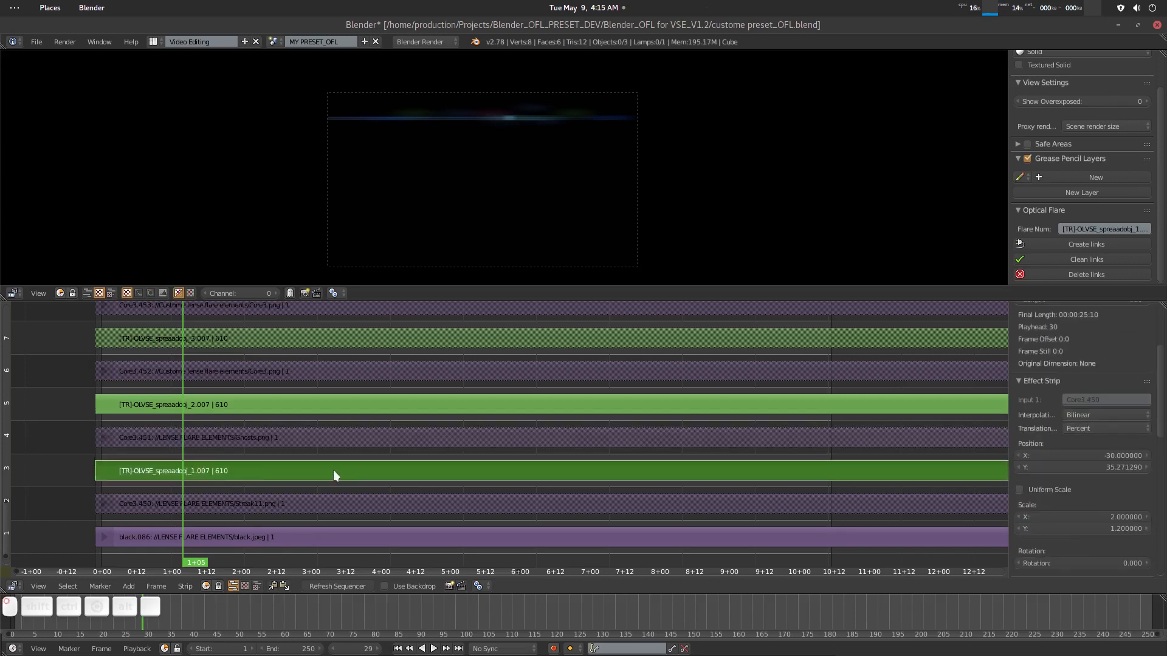
pyautogui.rightClick(214, 503)
pyautogui.rightClick(475, 476)
pyautogui.moveTo(1008, 437); pyautogui.dragTo(906, 438)
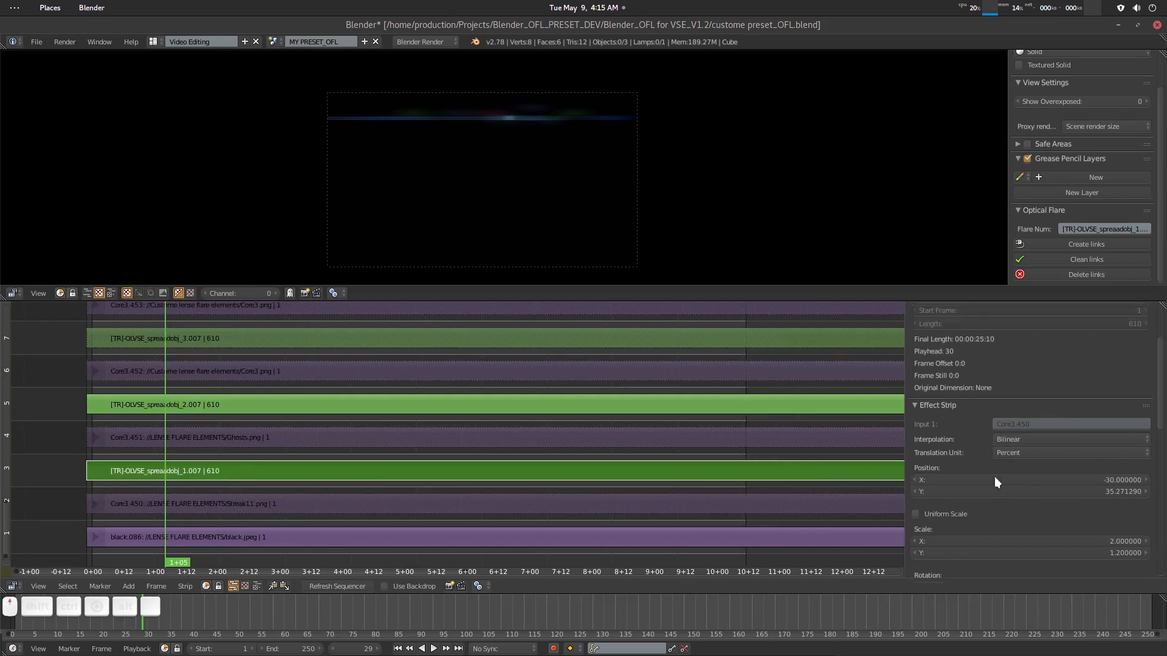
pyautogui.scroll(3, 994, 476)
pyautogui.scroll(-5, 1004, 444)
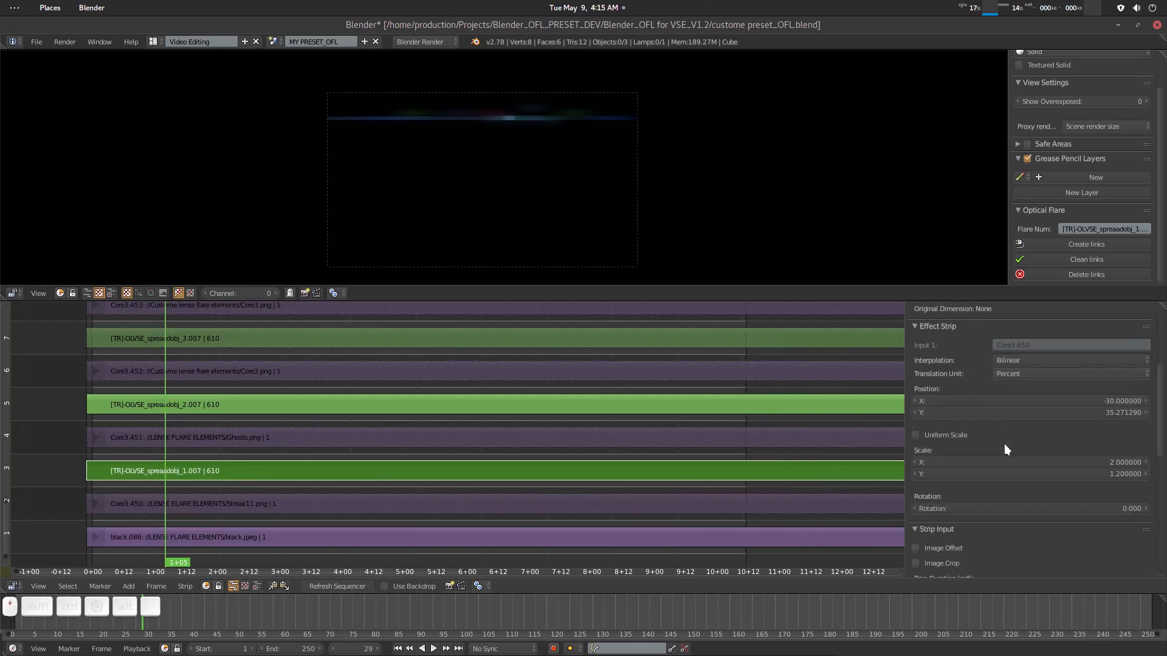
# Leave the spreads group and the enclosing flares group, and select the .007 image strip at the top level.
pyautogui.moveTo(464, 466); pyautogui.dragTo(480, 446, button='middle')
pyautogui.rightClick(354, 540)
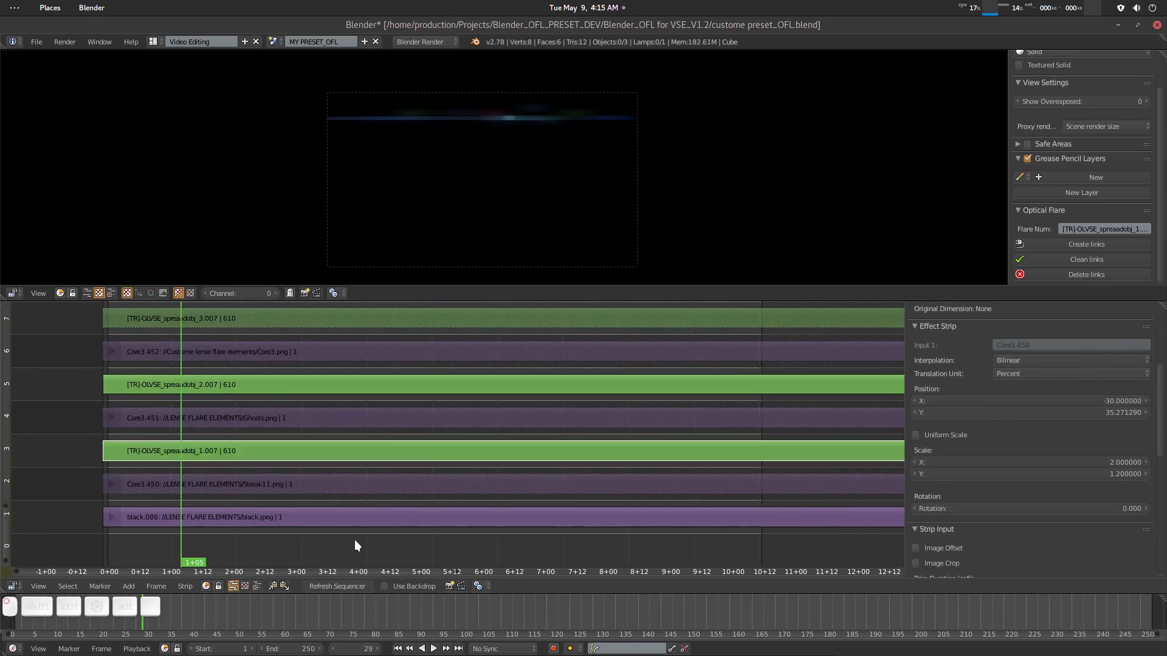
pyautogui.press('Tab')
pyautogui.press('Tab')
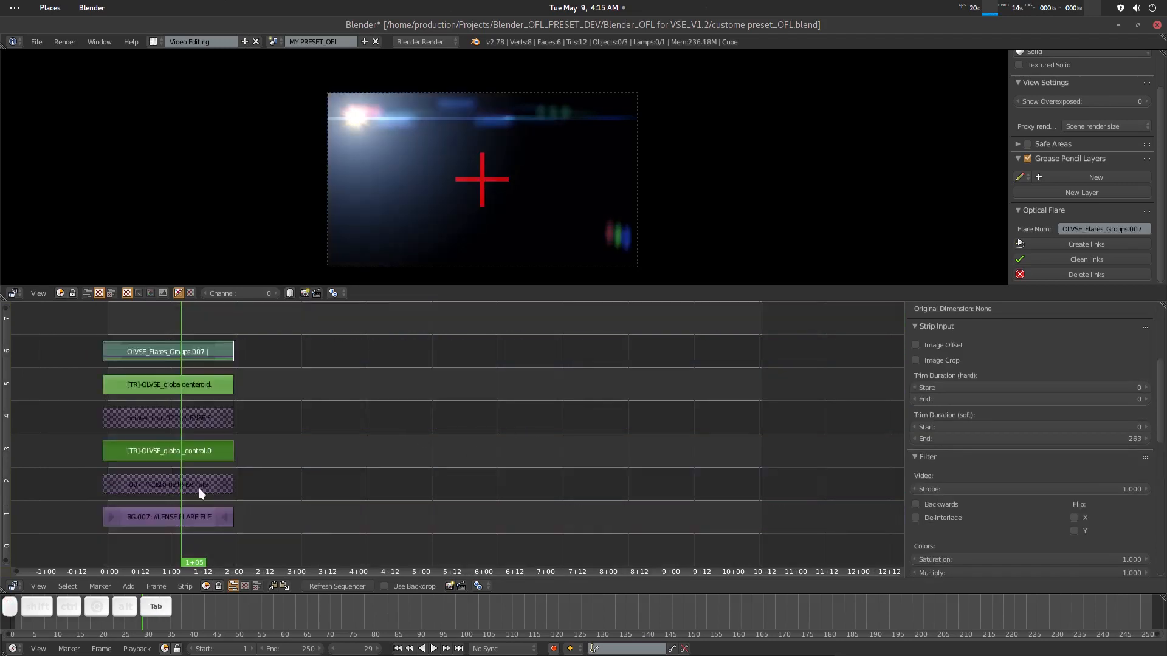
pyautogui.rightClick(160, 491)
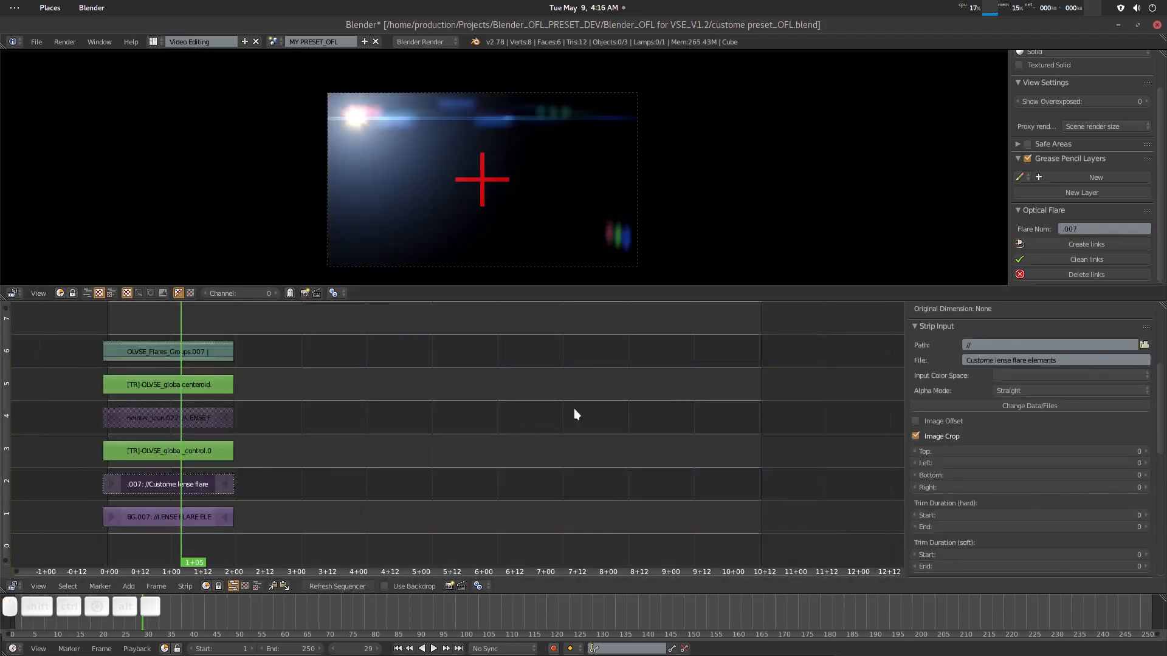
# Open OLVSE_Flares_Groups.007 and the OLVSE_Spreads_group.007 inside it, and select the first spread object's transform strip.
pyautogui.rightClick(167, 358)
pyautogui.press('Tab')
pyautogui.moveTo(191, 331); pyautogui.dragTo(190, 377, button='middle')
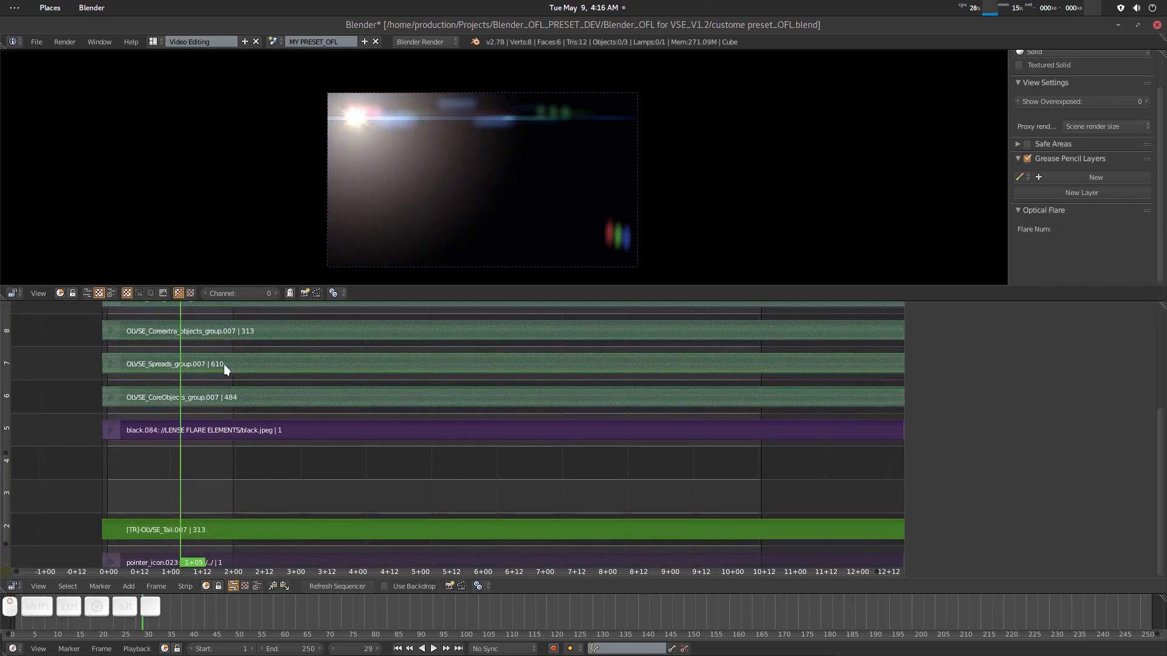
pyautogui.rightClick(225, 364)
pyautogui.press('Tab')
pyautogui.moveTo(245, 476); pyautogui.dragTo(244, 424, button='middle')
pyautogui.rightClick(225, 456)
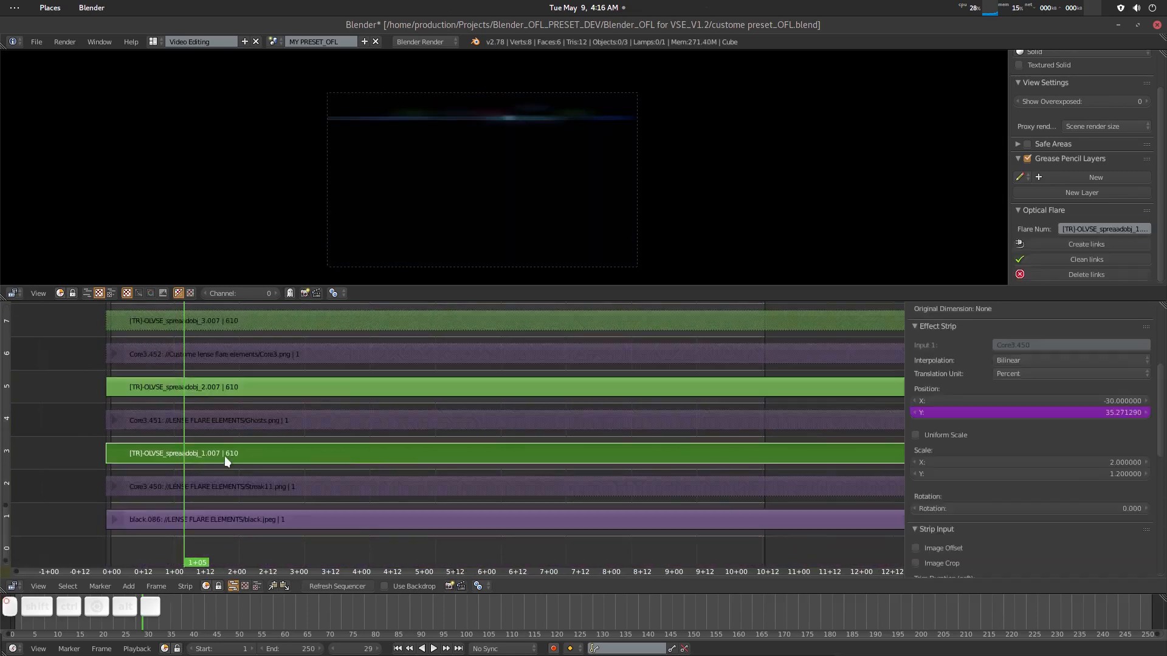
# Try different X position and X scale values on the first spread object's transform strip, and undo both changes.
pyautogui.scroll(1, 1033, 462)
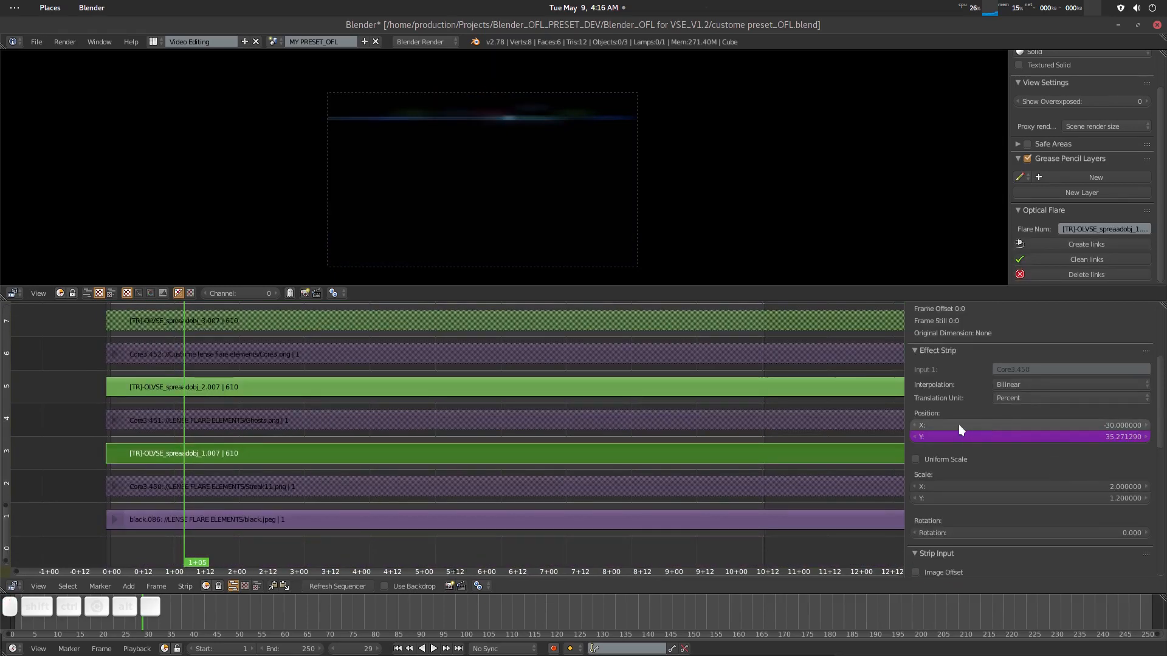
pyautogui.moveTo(1002, 425)
pyautogui.mouseDown()
pyautogui.moveTo(961, 425)
pyautogui.moveTo(997, 425)
pyautogui.mouseUp()
pyautogui.hotkey('ctrl', 'z')
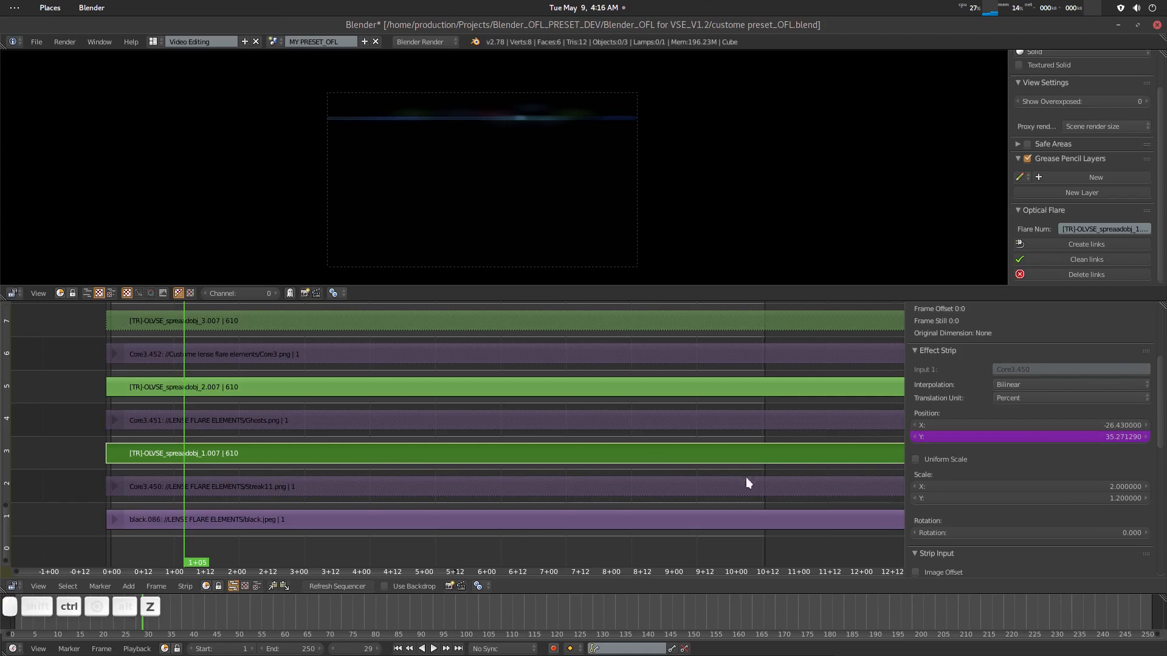
pyautogui.scroll(-3, 1070, 456)
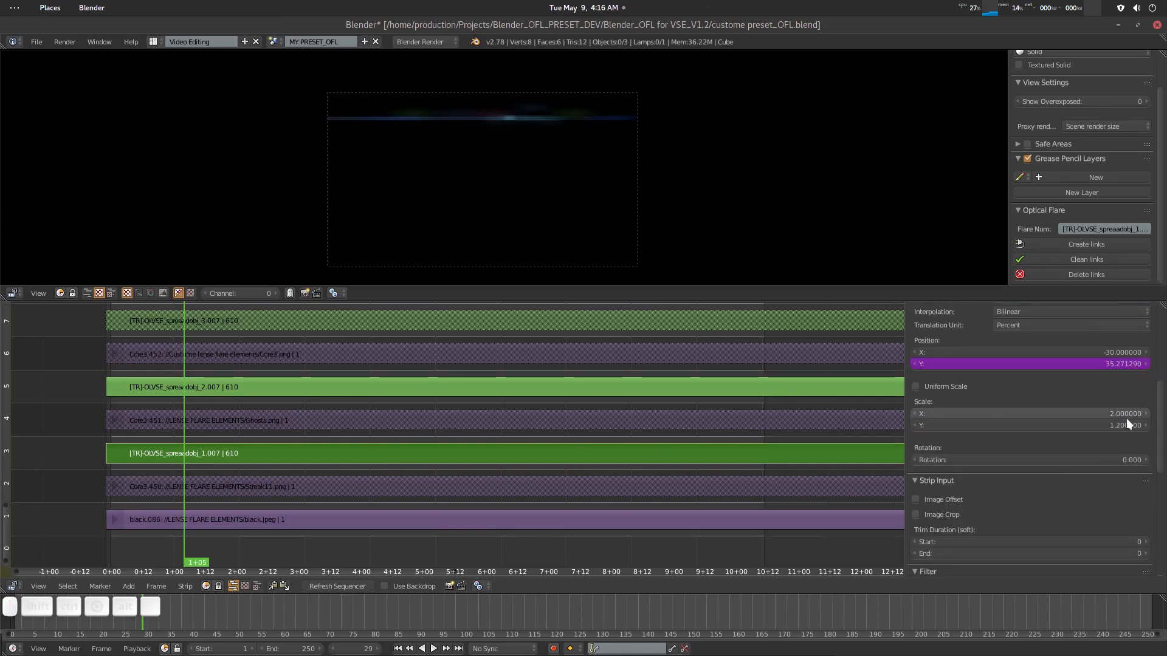
pyautogui.moveTo(1126, 420)
pyautogui.mouseDown()
pyautogui.moveTo(1164, 421)
pyautogui.moveTo(1094, 414)
pyautogui.moveTo(1128, 413)
pyautogui.mouseUp()
pyautogui.hotkey('ctrl', 'z')
pyautogui.hotkey('ctrl', 'z')
pyautogui.scroll(-1, 1037, 474)
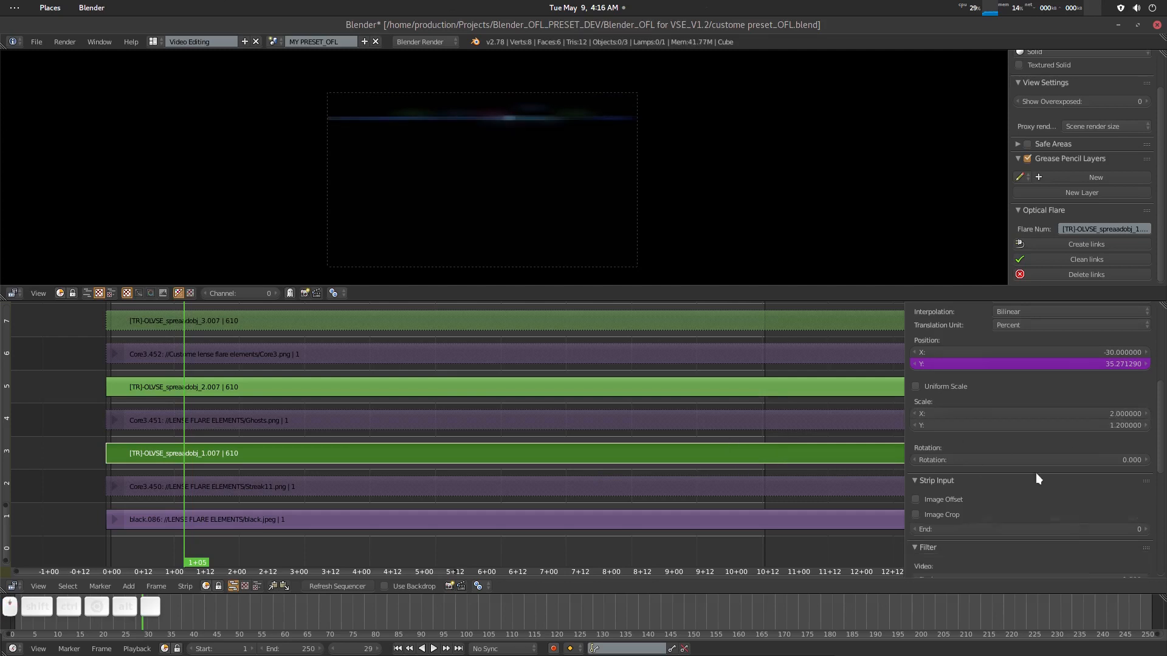
pyautogui.scroll(-10, 1036, 473)
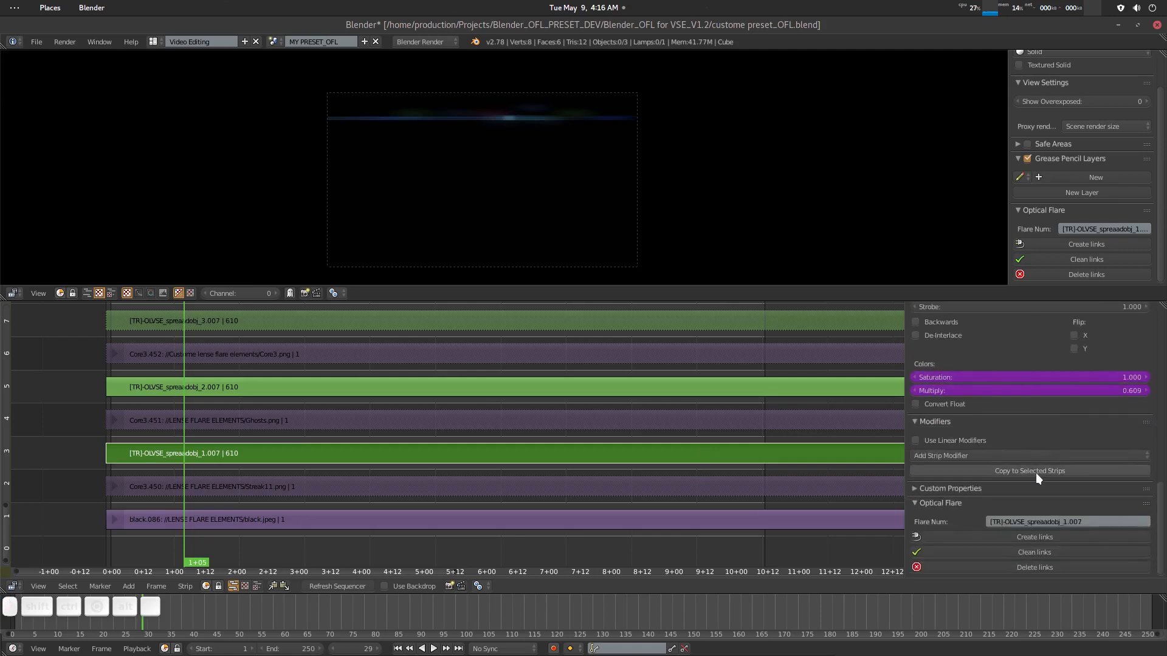
# Select the second spread object's transform strip, return to the top-level strips, and select the .007 image strip.
pyautogui.moveTo(411, 451); pyautogui.dragTo(402, 449, button='middle')
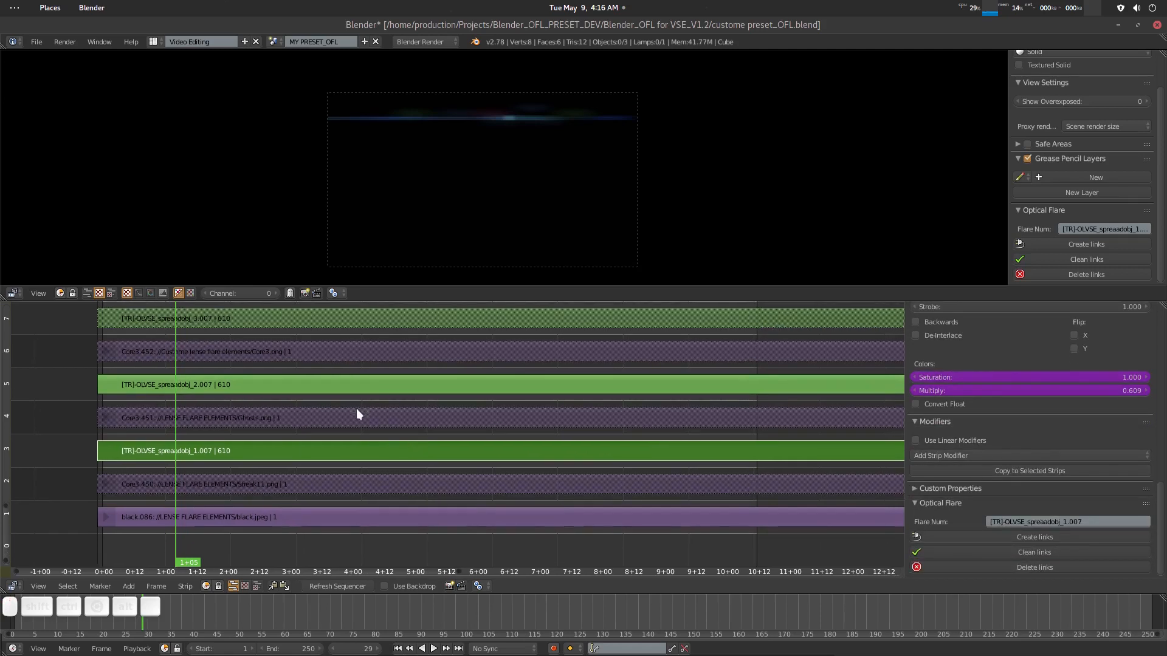
pyautogui.rightClick(244, 389)
pyautogui.press('Tab')
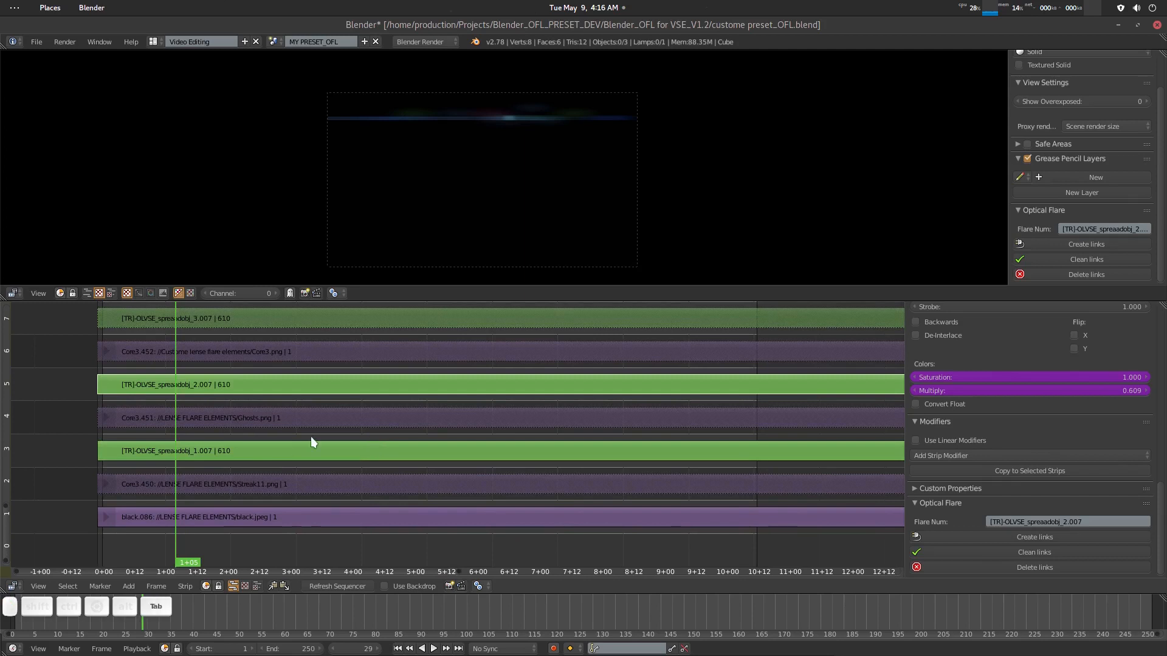
pyautogui.moveTo(338, 438)
pyautogui.mouseDown(button='middle')
pyautogui.moveTo(365, 472)
pyautogui.moveTo(356, 429)
pyautogui.mouseUp(button='middle')
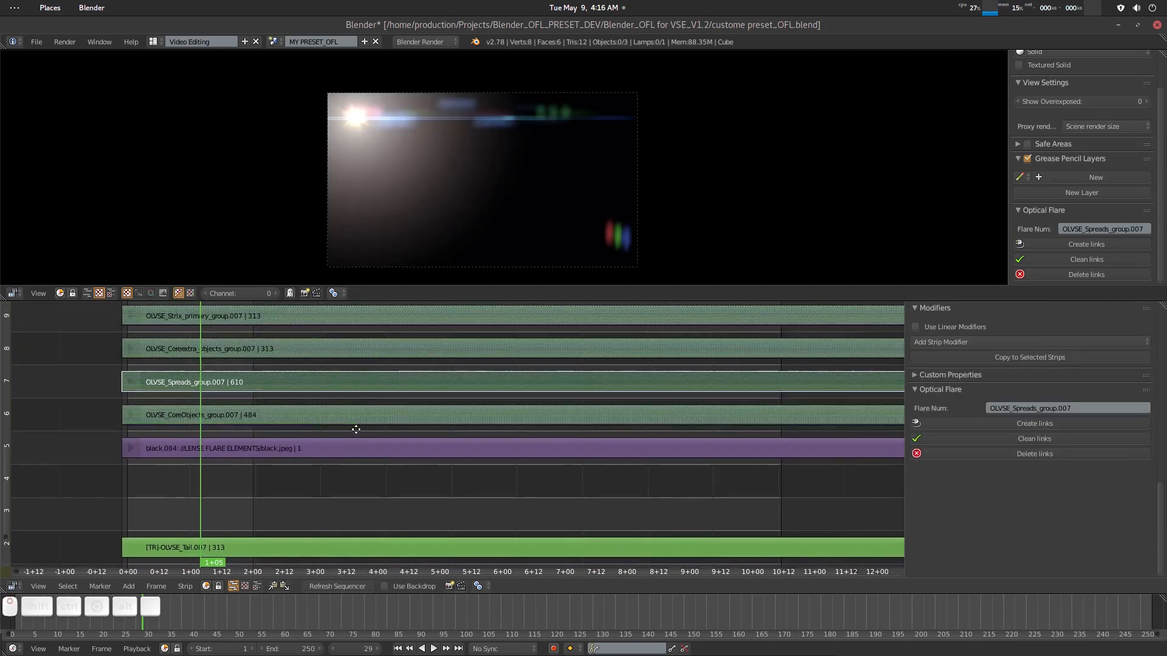
pyautogui.moveTo(255, 436); pyautogui.dragTo(255, 396, button='middle')
pyautogui.moveTo(293, 444); pyautogui.dragTo(373, 446, button='middle')
pyautogui.rightClick(294, 457)
pyautogui.press('Tab')
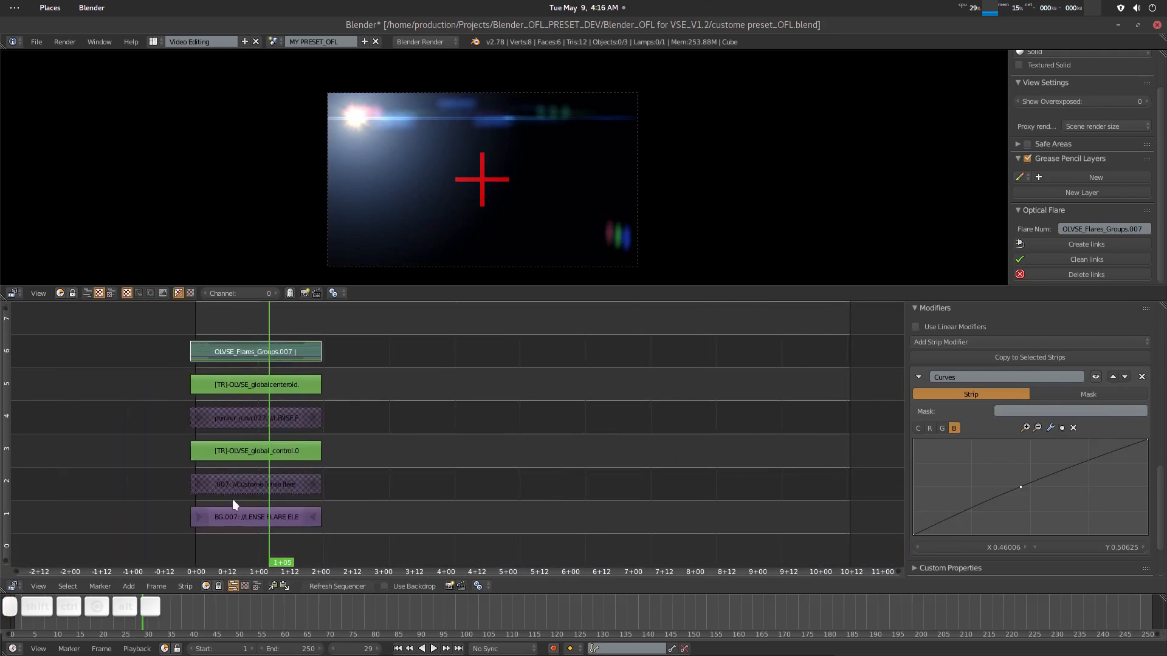
pyautogui.rightClick(251, 482)
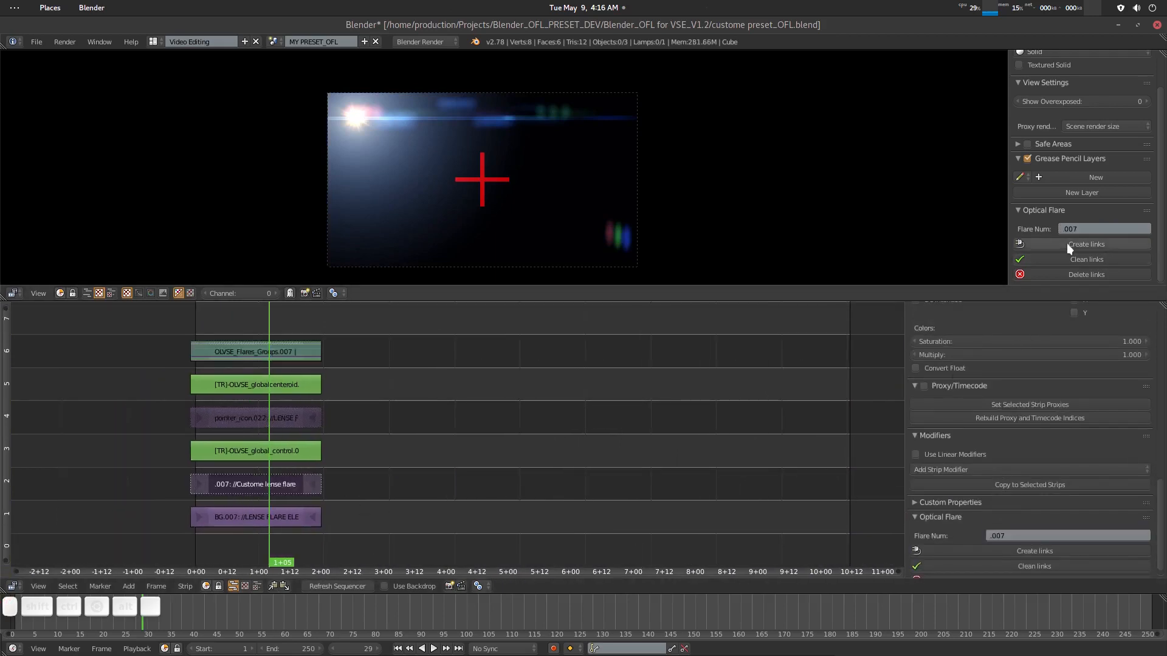
# Reopen OLVSE_Flares_Groups.007, and mute and unmute the OLVSE_Coreextra_objects_group.007 strip to check its contribution.
pyautogui.moveTo(437, 406); pyautogui.dragTo(431, 431, button='middle')
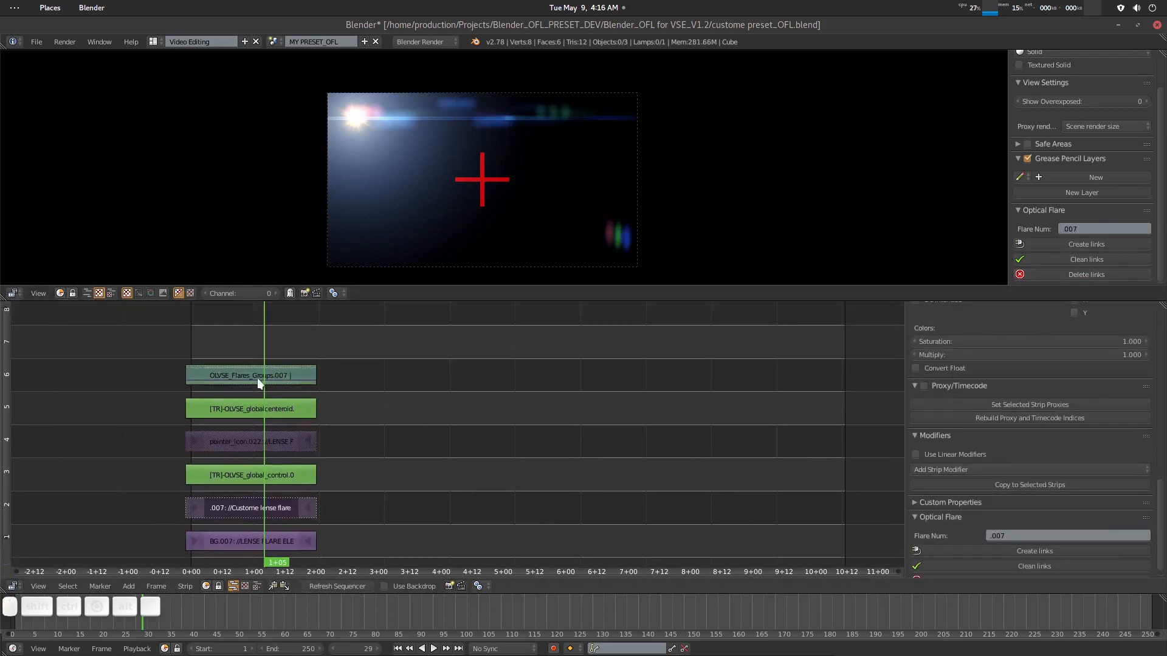
pyautogui.rightClick(257, 381)
pyautogui.press('Tab')
pyautogui.moveTo(323, 424); pyautogui.dragTo(275, 500, button='middle')
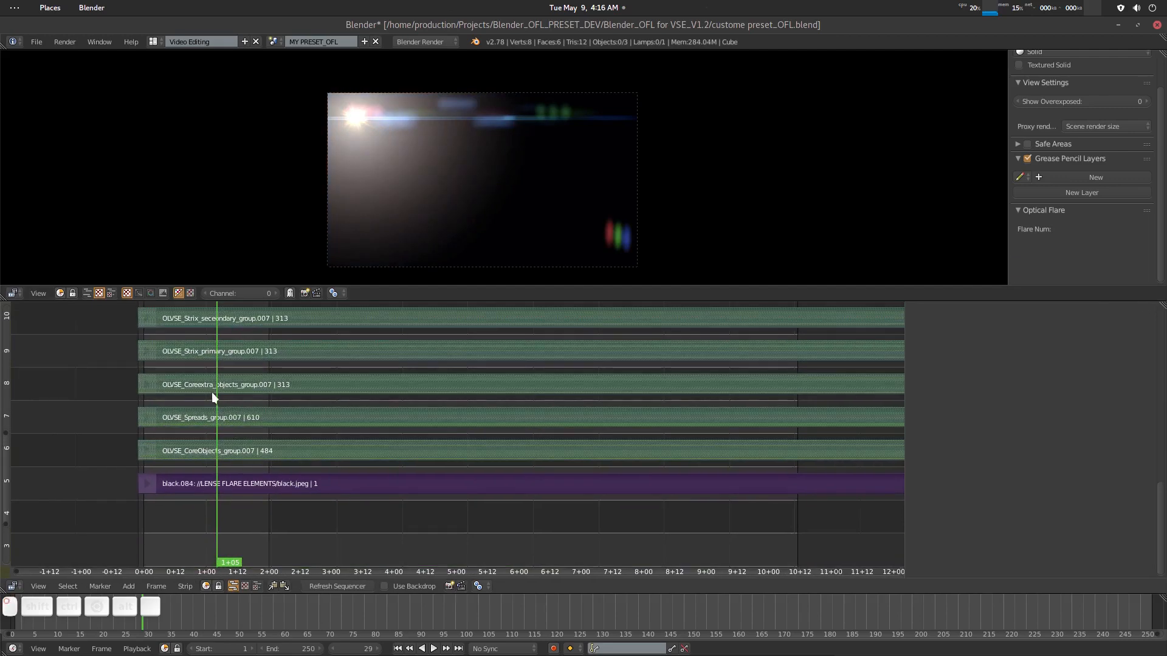
pyautogui.rightClick(353, 385)
pyautogui.moveTo(354, 387); pyautogui.dragTo(329, 419, button='middle')
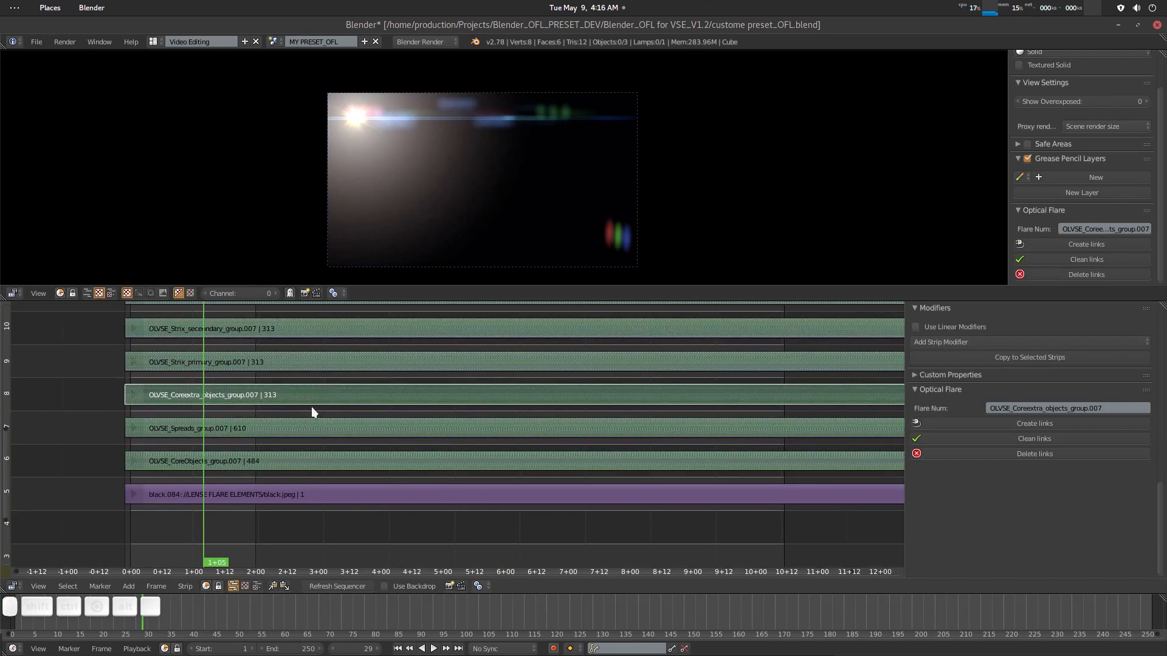
pyautogui.press('h')
pyautogui.hotkey('alt', 'h')
# Open the core extra objects group, and mute and unmute the first object's transform strip to check its effect.
pyautogui.press('Tab')
pyautogui.moveTo(261, 541); pyautogui.dragTo(246, 463, button='middle')
pyautogui.rightClick(349, 449)
pyautogui.press('Tab')
pyautogui.press('Tab')
pyautogui.rightClick(352, 454)
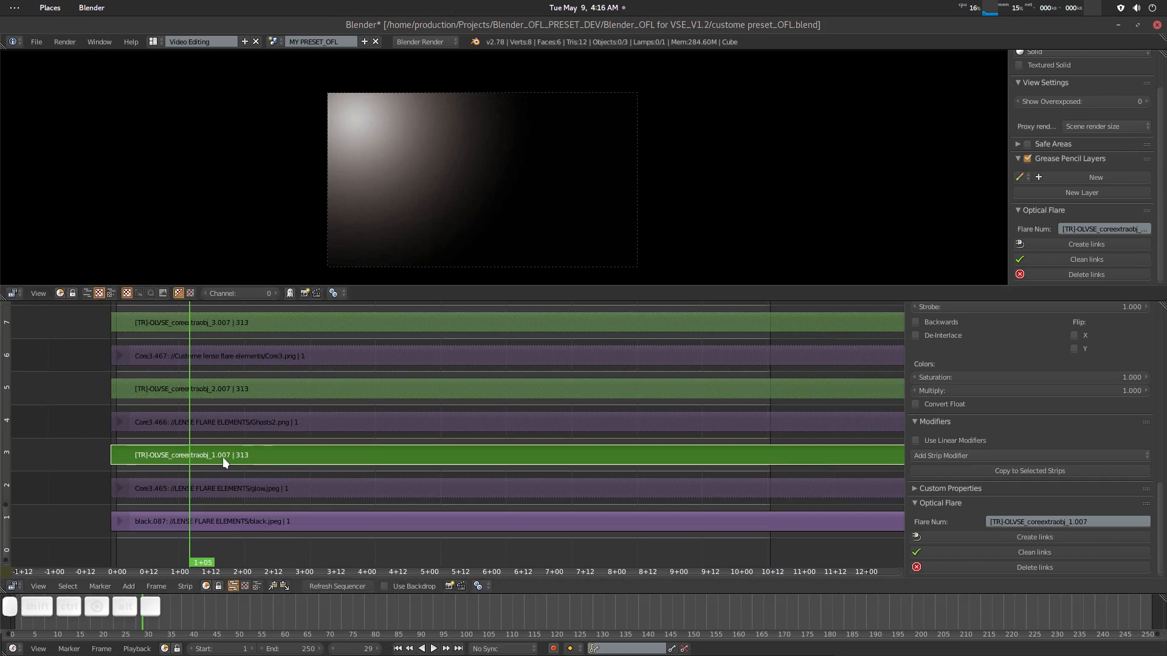
pyautogui.press('h')
pyautogui.hotkey('alt', 'h')
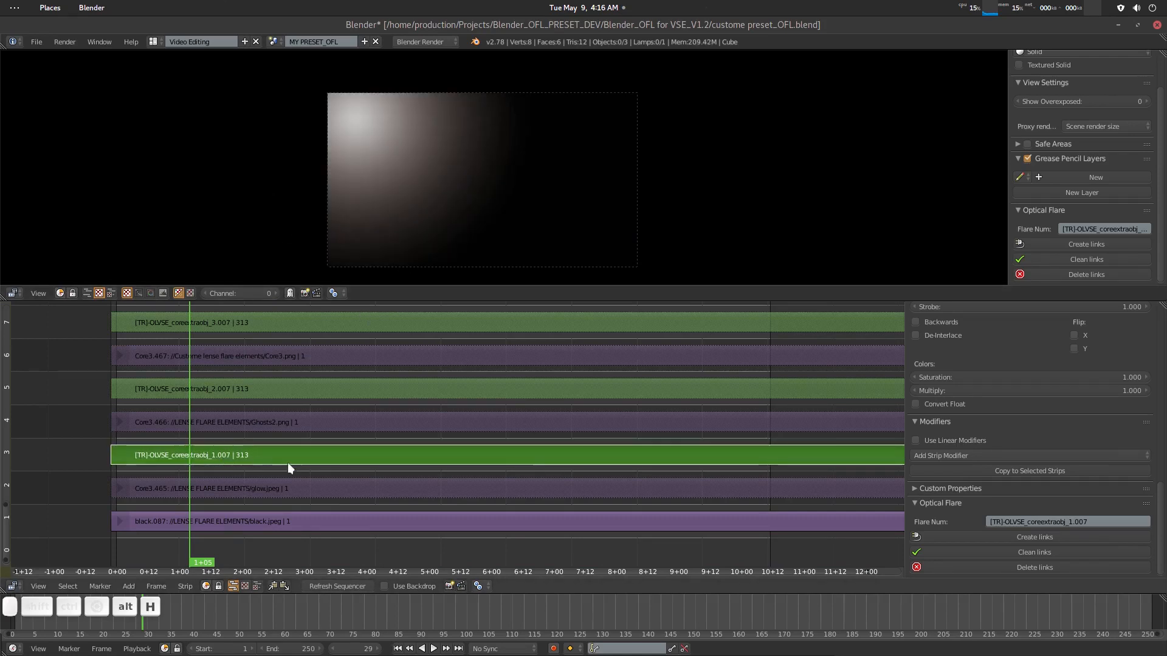
# Replace the glow.jpeg strip's image with Streak6.png from the LENSE FLARE ELEMENTS folder, browsing the files as thumbnails.
pyautogui.rightClick(224, 489)
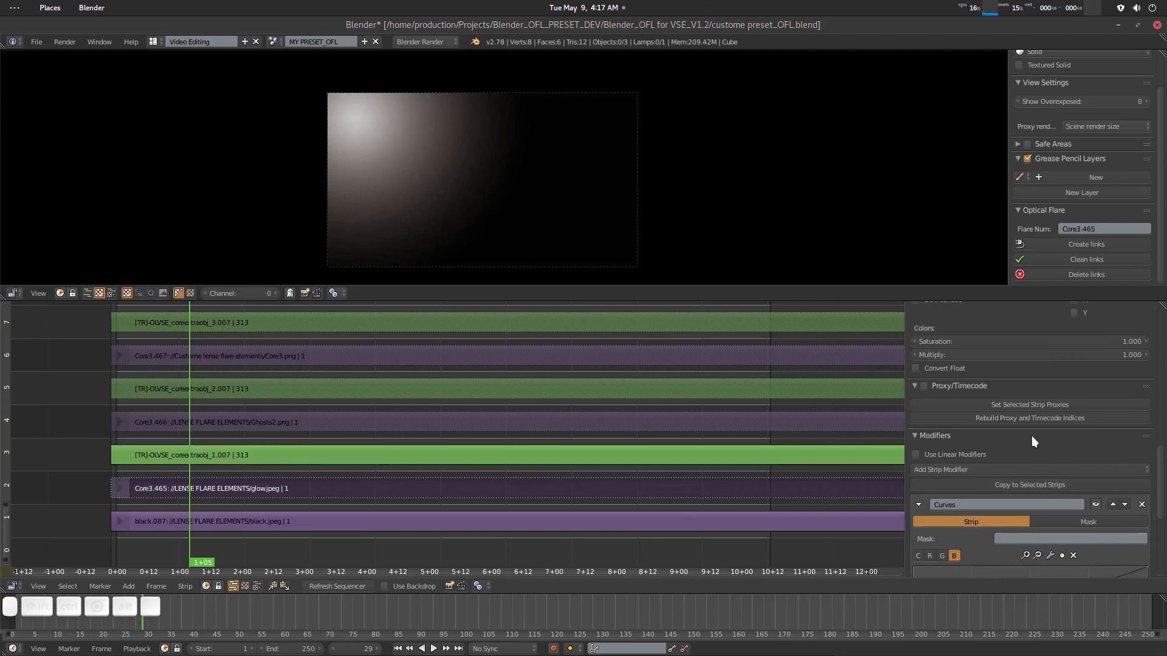
pyautogui.scroll(-5, 1031, 449)
pyautogui.scroll(10, 1040, 494)
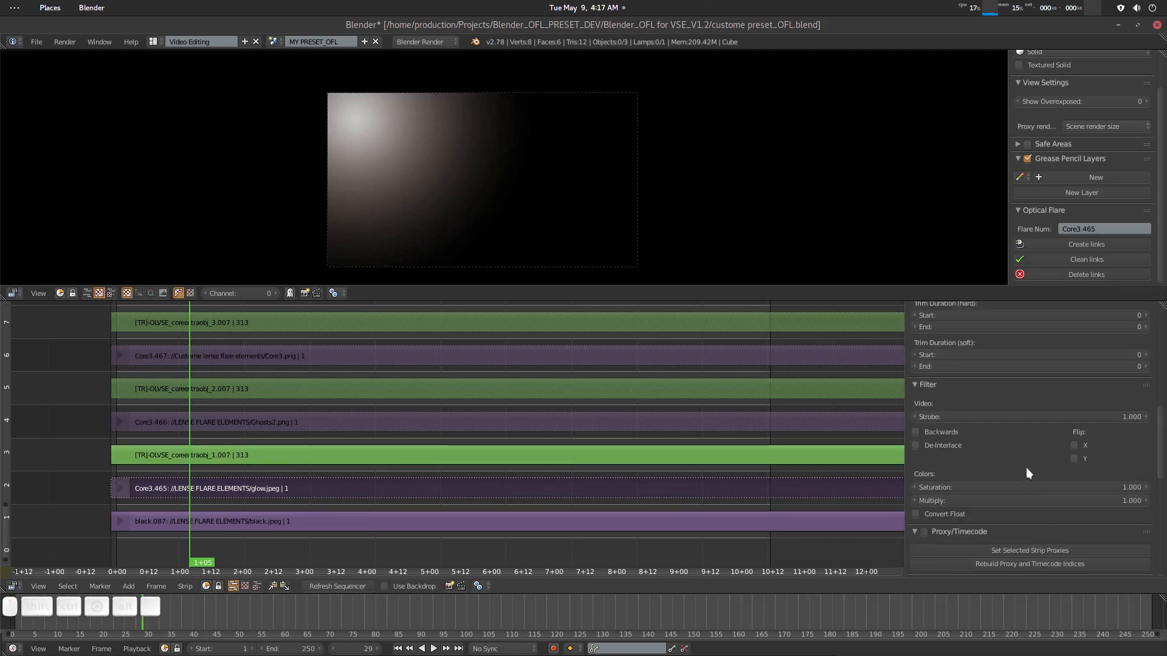
pyautogui.scroll(8, 1034, 462)
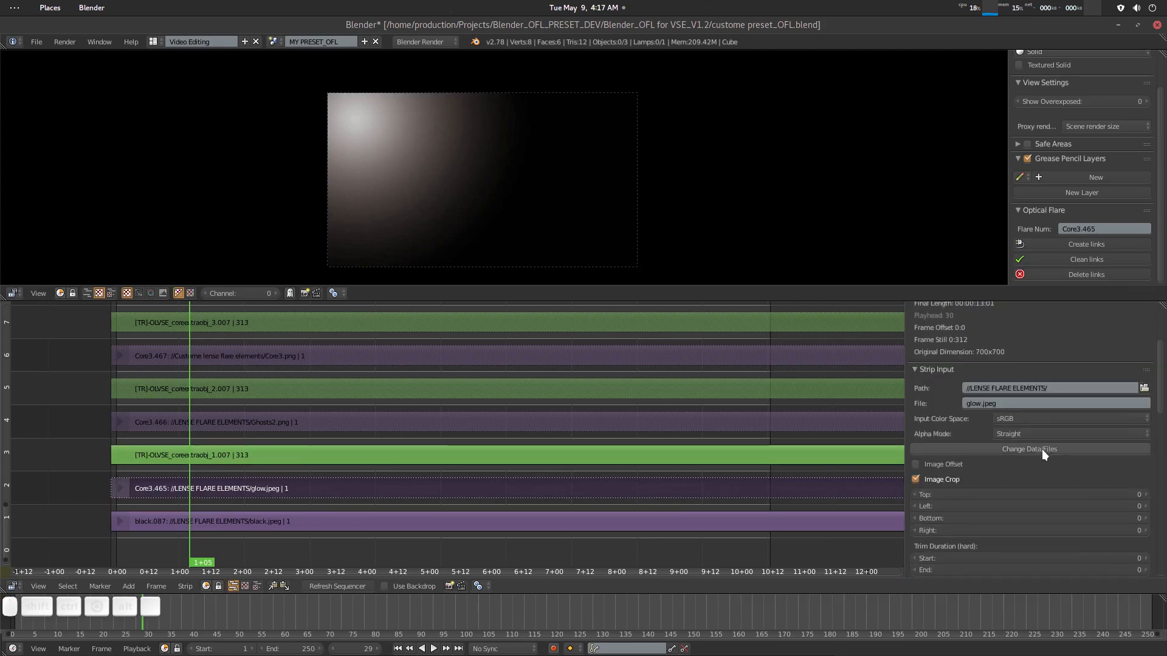
pyautogui.click(1041, 450)
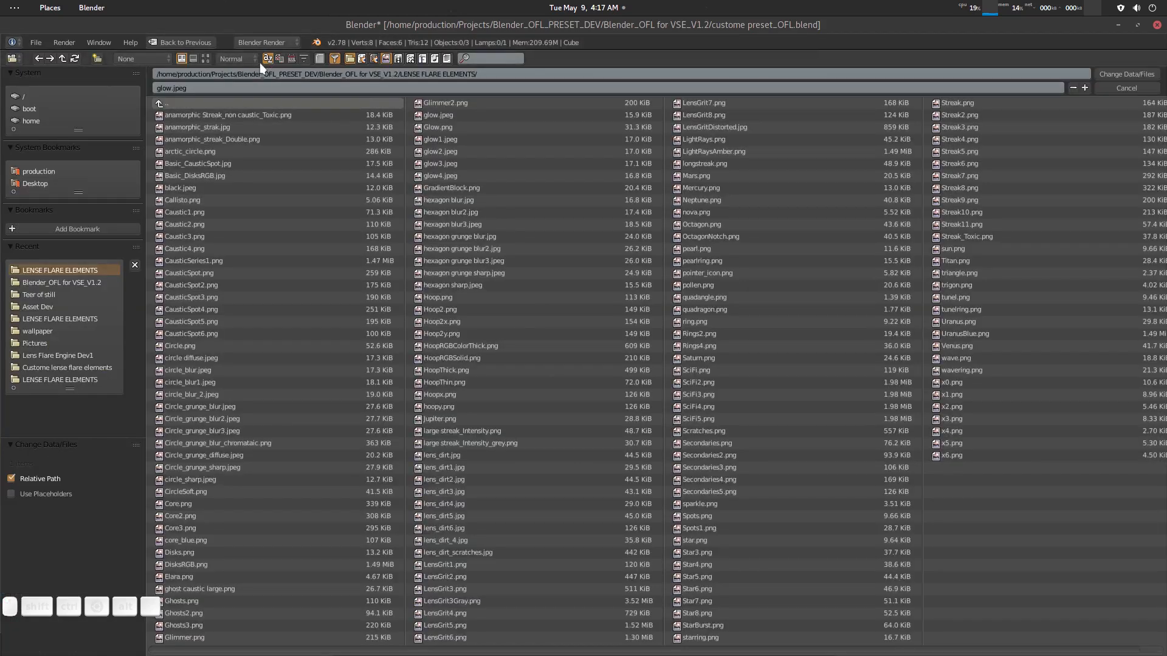
pyautogui.click(206, 58)
pyautogui.scroll(-2, 624, 313)
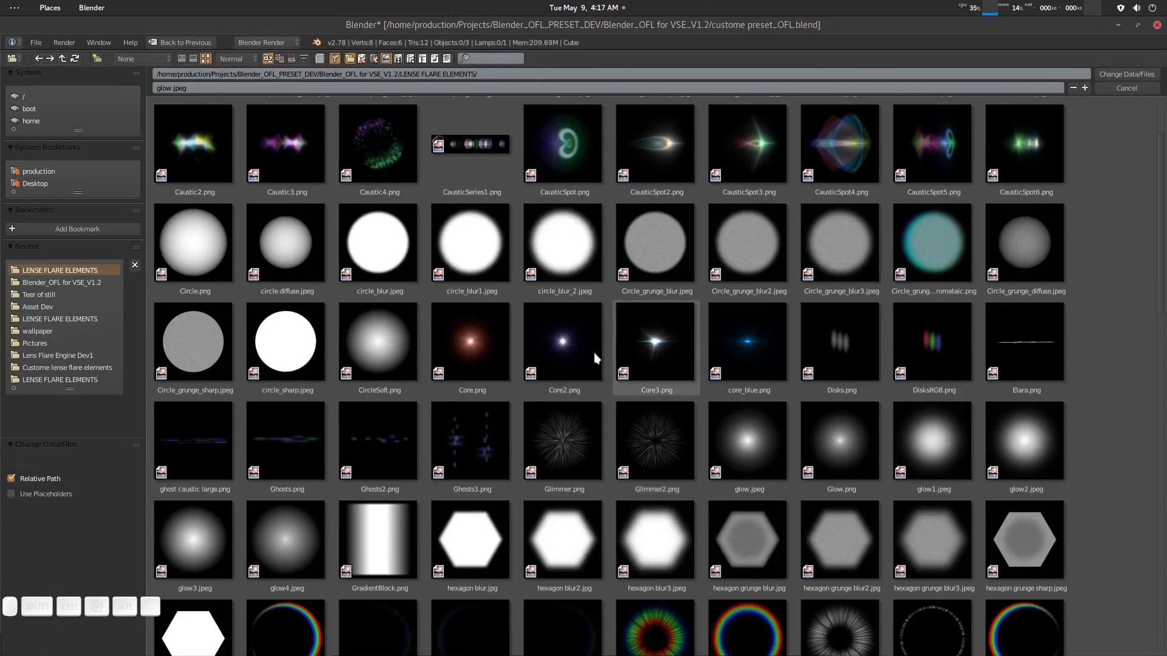
pyautogui.scroll(-6, 680, 348)
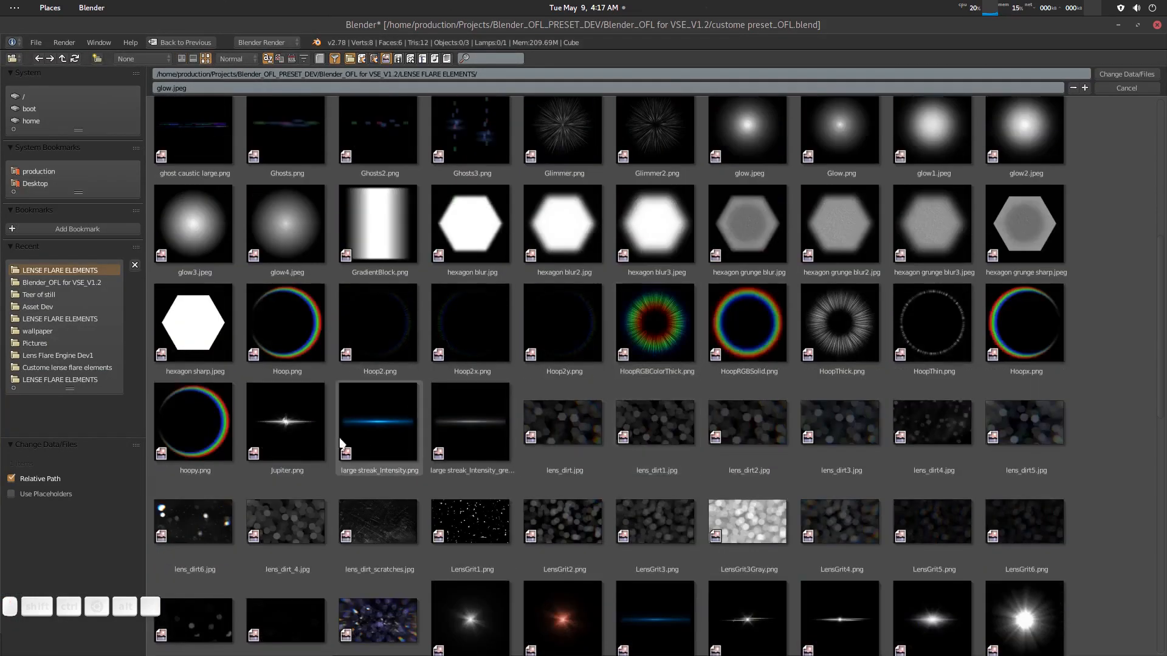
pyautogui.scroll(-8, 341, 443)
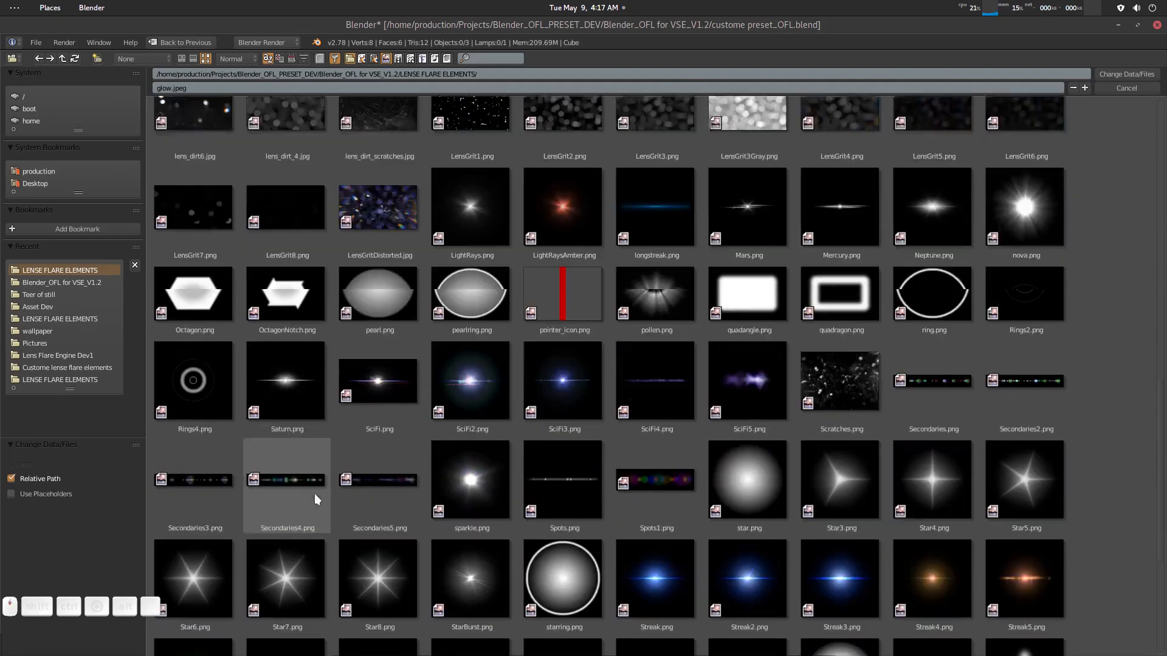
pyautogui.scroll(-3, 314, 494)
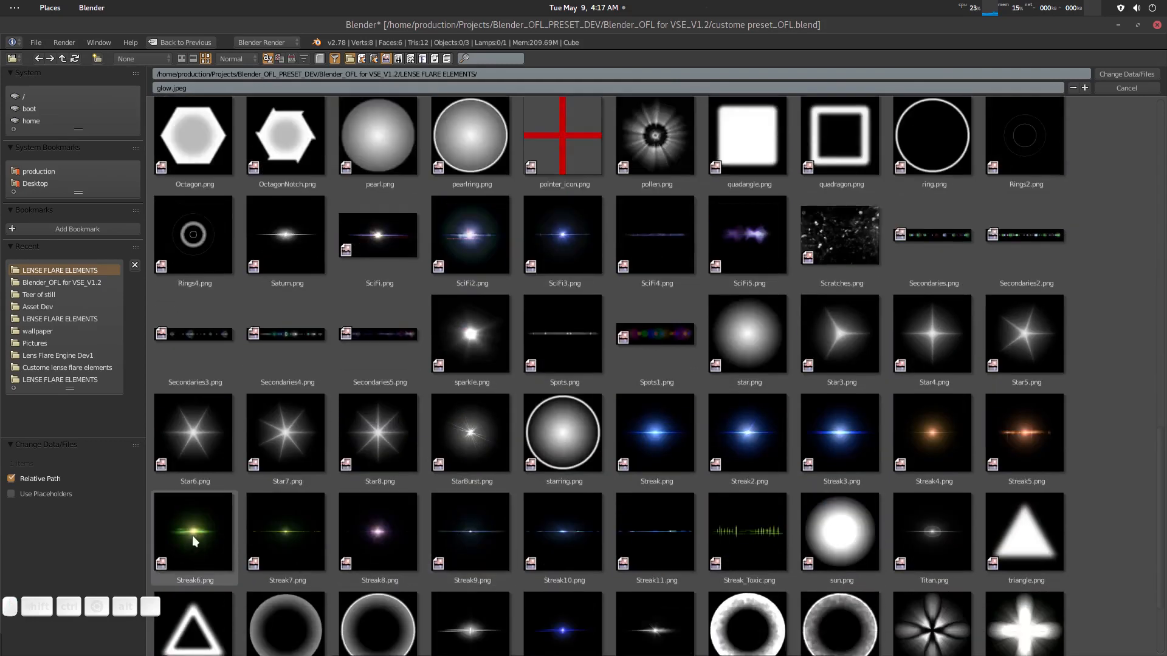
pyautogui.doubleClick(203, 541)
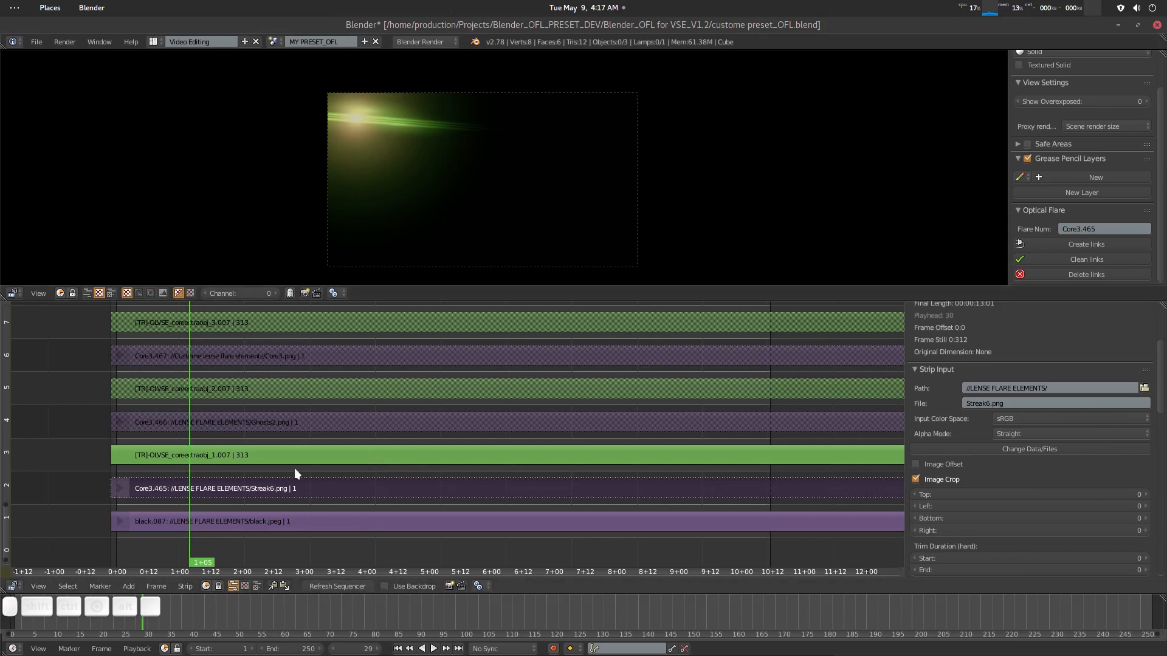
# Select the black.jpeg strip, leave the core extra objects group, and select the OLVSE_global_control transform strip.
pyautogui.moveTo(296, 490); pyautogui.dragTo(283, 490, button='middle')
pyautogui.click(256, 521)
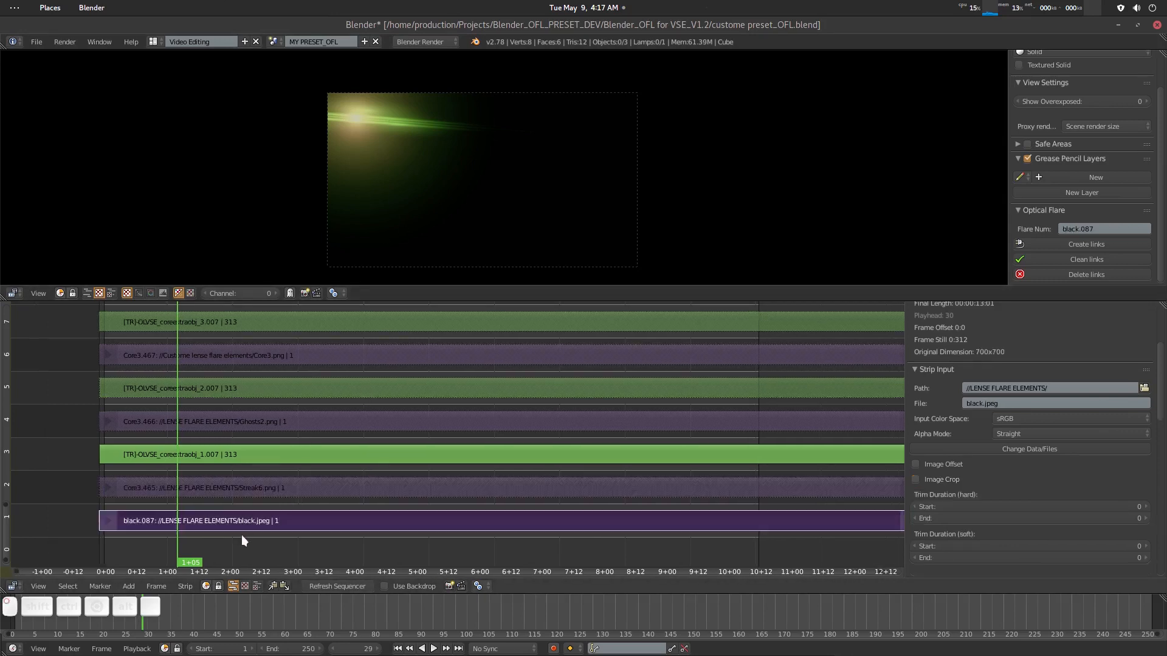
pyautogui.press('Tab')
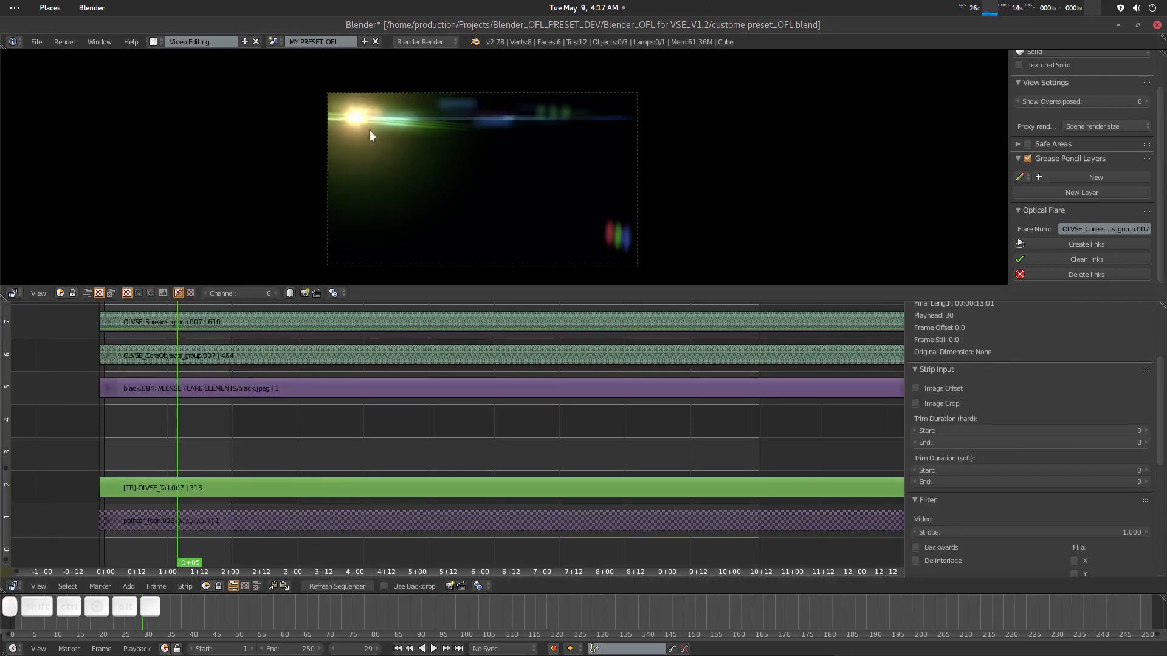
pyautogui.click(364, 119)
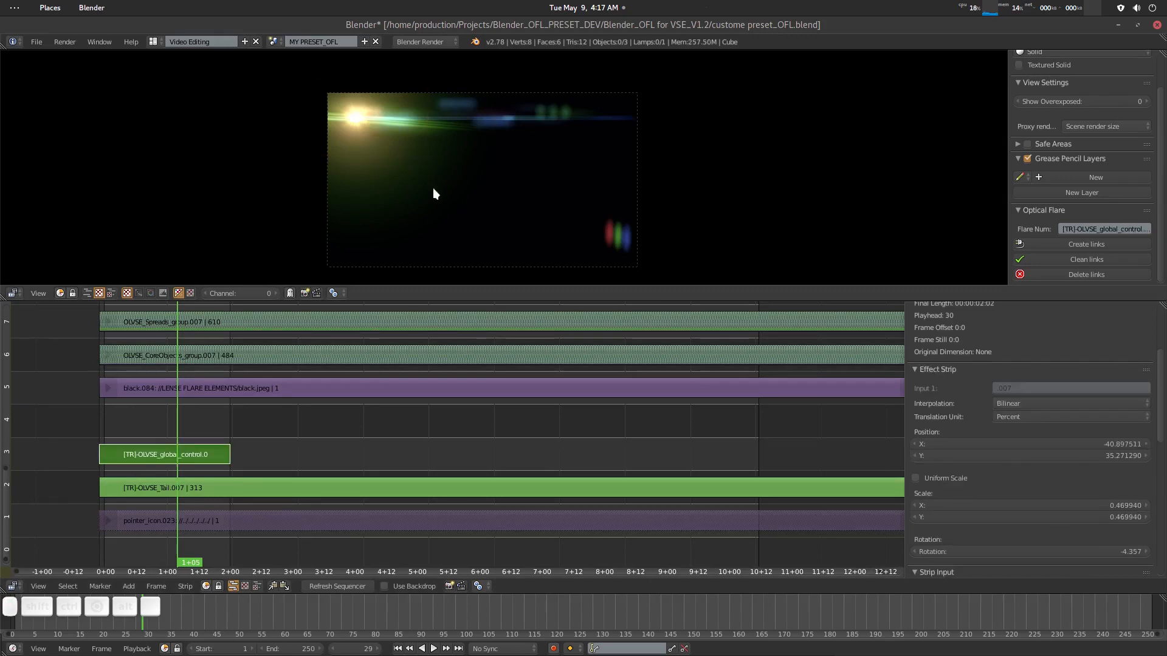
pyautogui.press('Escape')
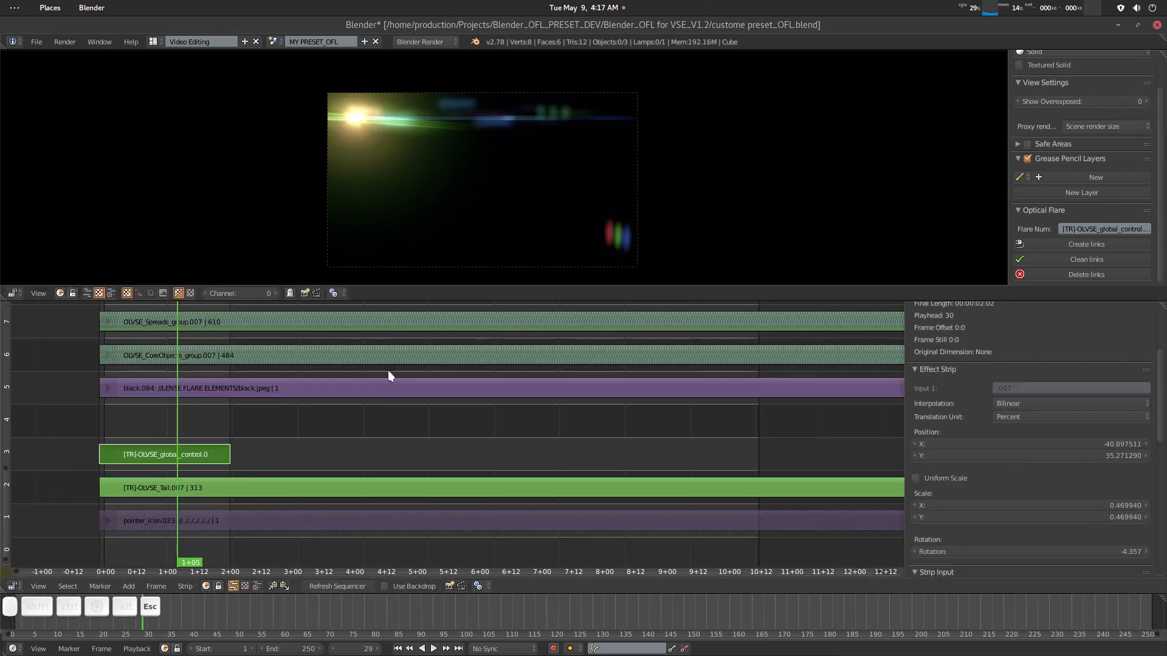
# Select the core extra objects and primary strix groups in turn, and mute and unmute OLVSE_Sprites_group.007 to check its contribution.
pyautogui.moveTo(232, 422); pyautogui.dragTo(230, 505, button='middle')
pyautogui.moveTo(250, 387); pyautogui.dragTo(248, 410, button='middle')
pyautogui.rightClick(284, 390)
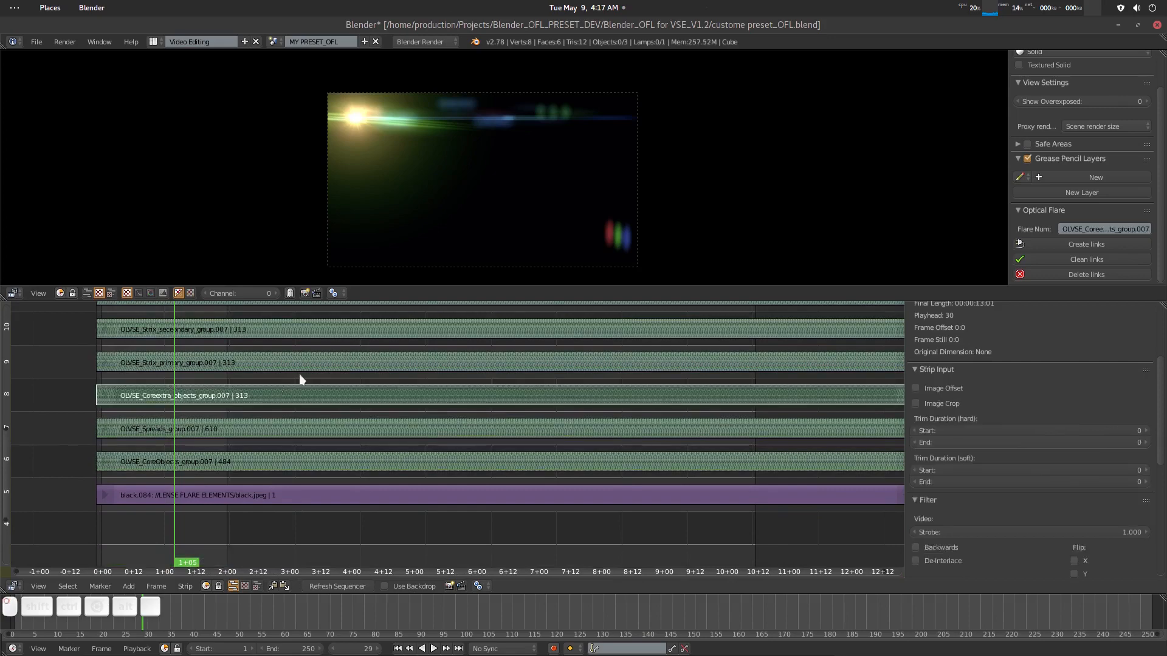
pyautogui.rightClick(232, 362)
pyautogui.moveTo(251, 336); pyautogui.dragTo(248, 367, button='middle')
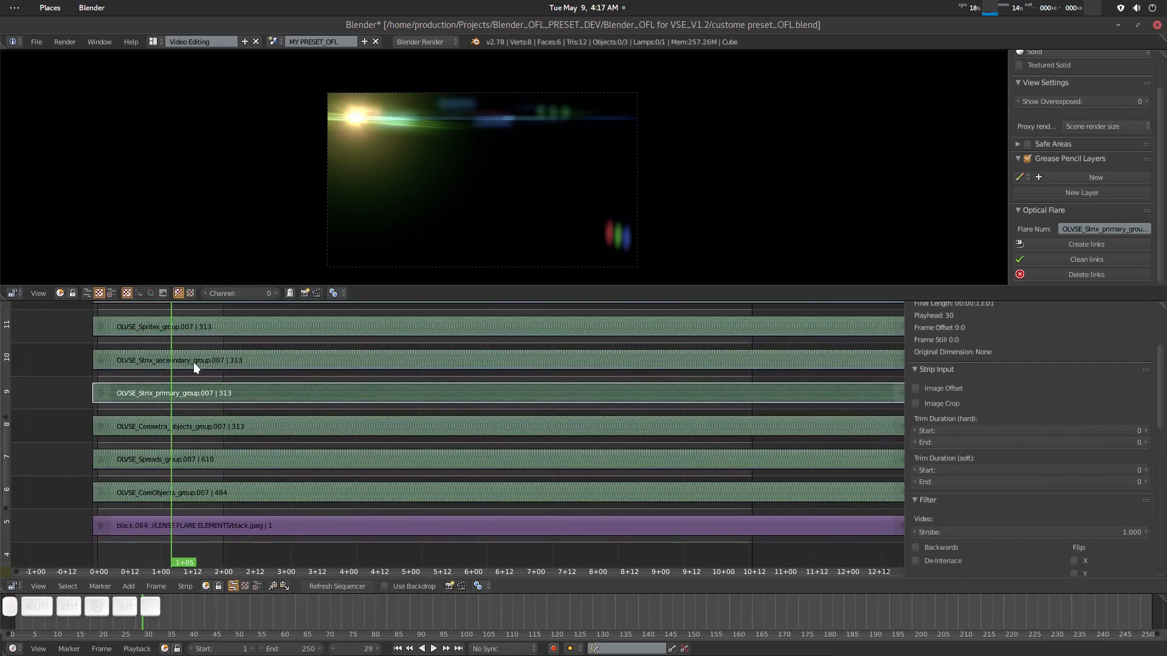
pyautogui.moveTo(191, 307); pyautogui.dragTo(189, 381, button='middle')
pyautogui.rightClick(194, 385)
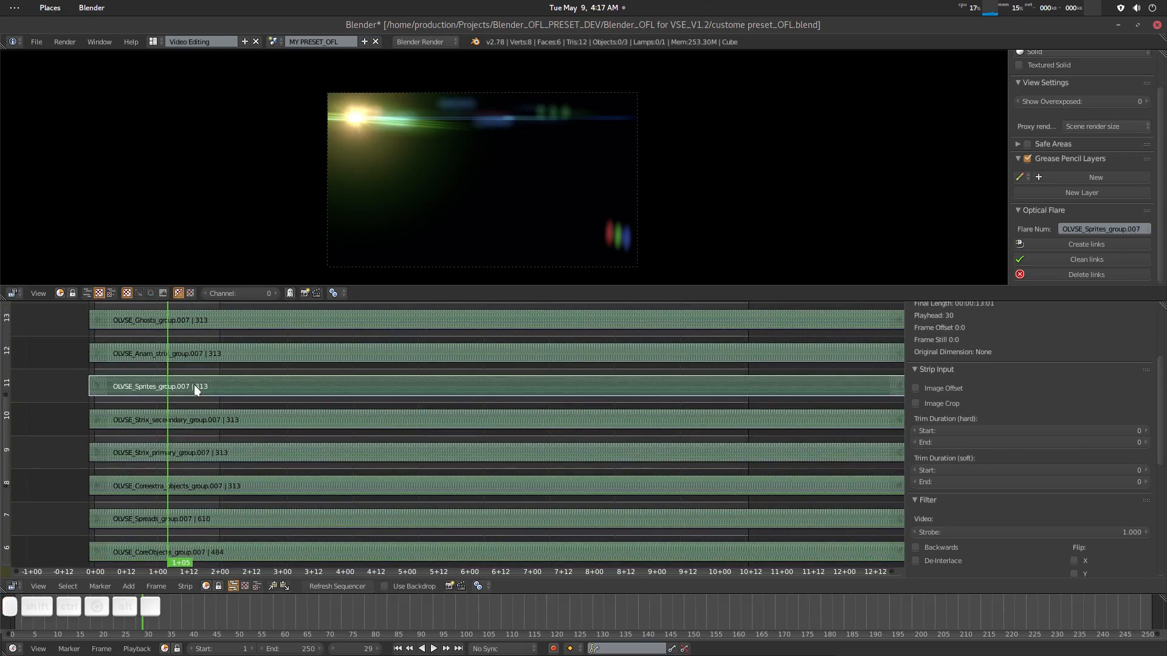
pyautogui.press('h')
pyautogui.hotkey('alt', 'h')
pyautogui.moveTo(213, 355); pyautogui.dragTo(207, 381, button='middle')
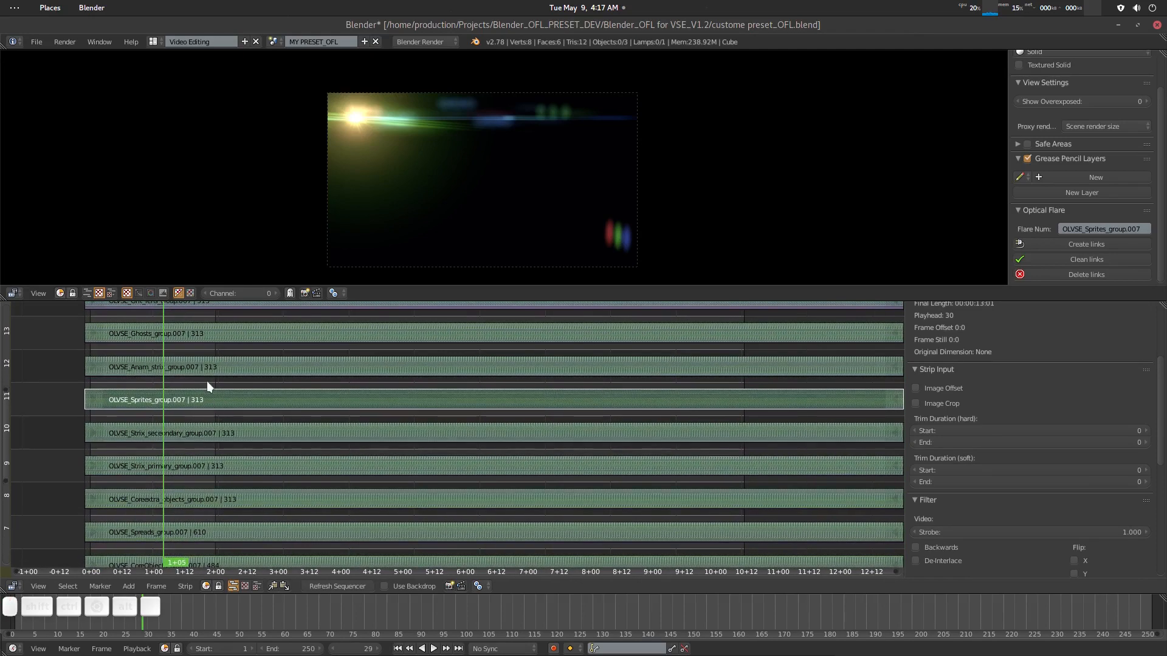
# Mute and unmute the OLVSE_Anam_strix and OLVSE_Ghosts group strips one after the other to check their contribution.
pyautogui.rightClick(210, 370)
pyautogui.press('h')
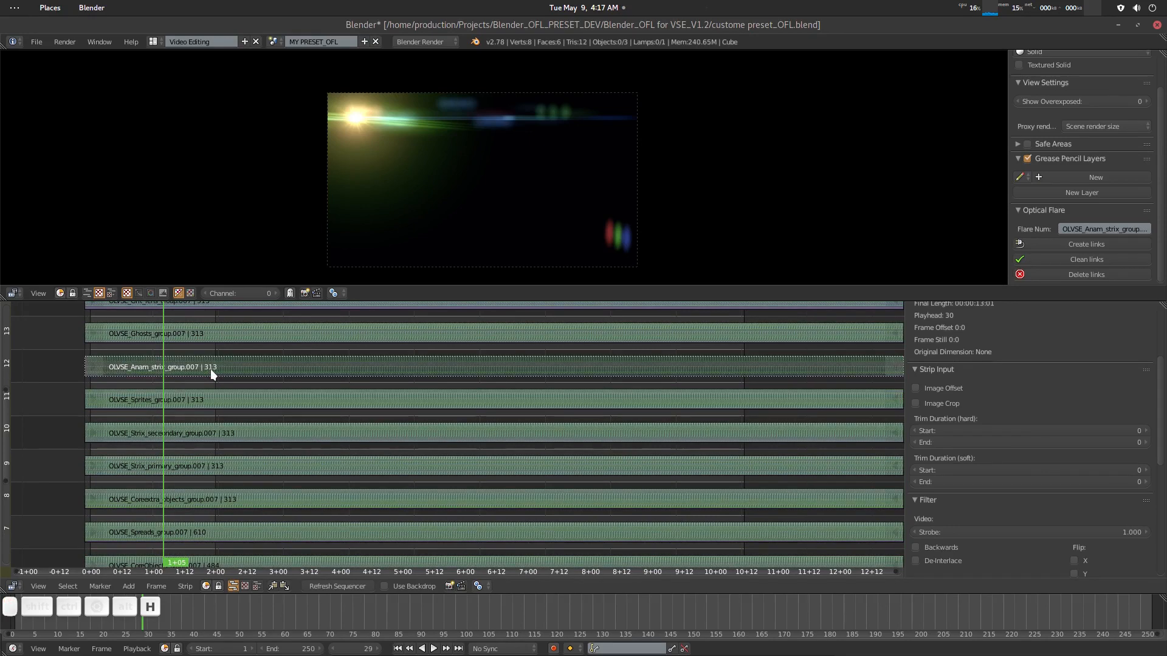
pyautogui.hotkey('alt', 'h')
pyautogui.moveTo(210, 370)
pyautogui.mouseDown(button='middle')
pyautogui.moveTo(218, 398)
pyautogui.moveTo(202, 383)
pyautogui.mouseUp(button='middle')
pyautogui.rightClick(218, 395)
pyautogui.press('h')
pyautogui.hotkey('alt', 'h')
# Mute and unmute the OLVSE_Grit_lens and OLVSE_Extraobjects group strips one after the other to check their contribution.
pyautogui.rightClick(210, 371)
pyautogui.press('h')
pyautogui.hotkey('alt', 'h')
pyautogui.rightClick(200, 373)
pyautogui.press('h')
pyautogui.hotkey('alt', 'h')
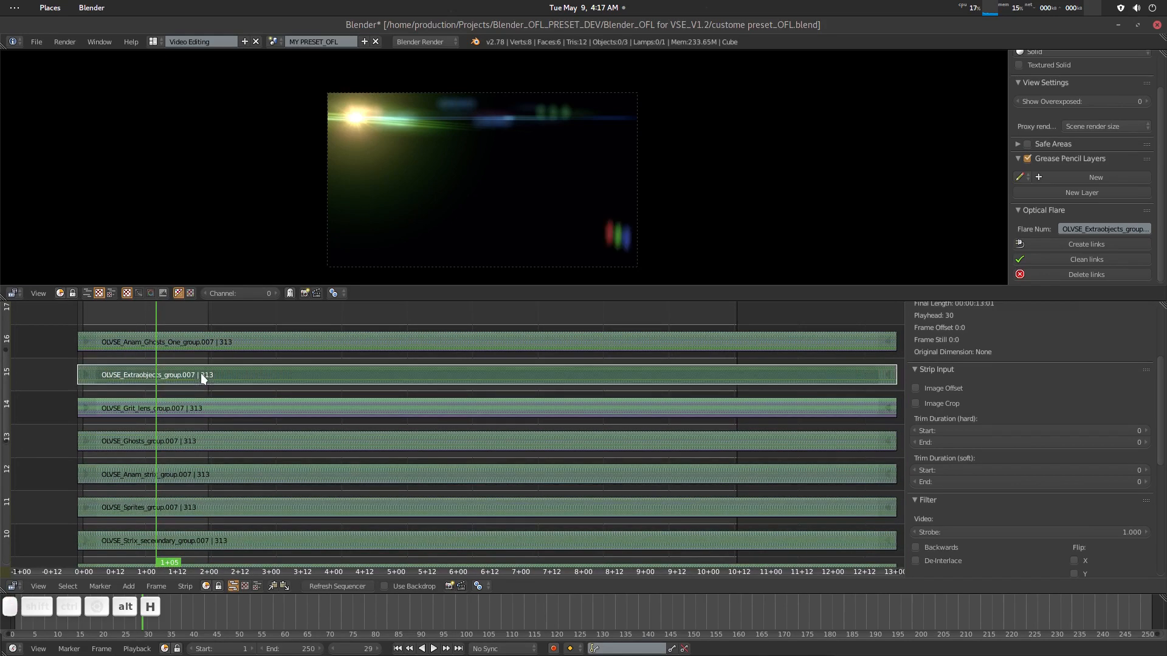
# Open the extra objects group, select the third object's transform strip to examine it, and return to the group strips.
pyautogui.press('Tab')
pyautogui.moveTo(271, 435); pyautogui.dragTo(270, 339, button='middle')
pyautogui.rightClick(181, 510)
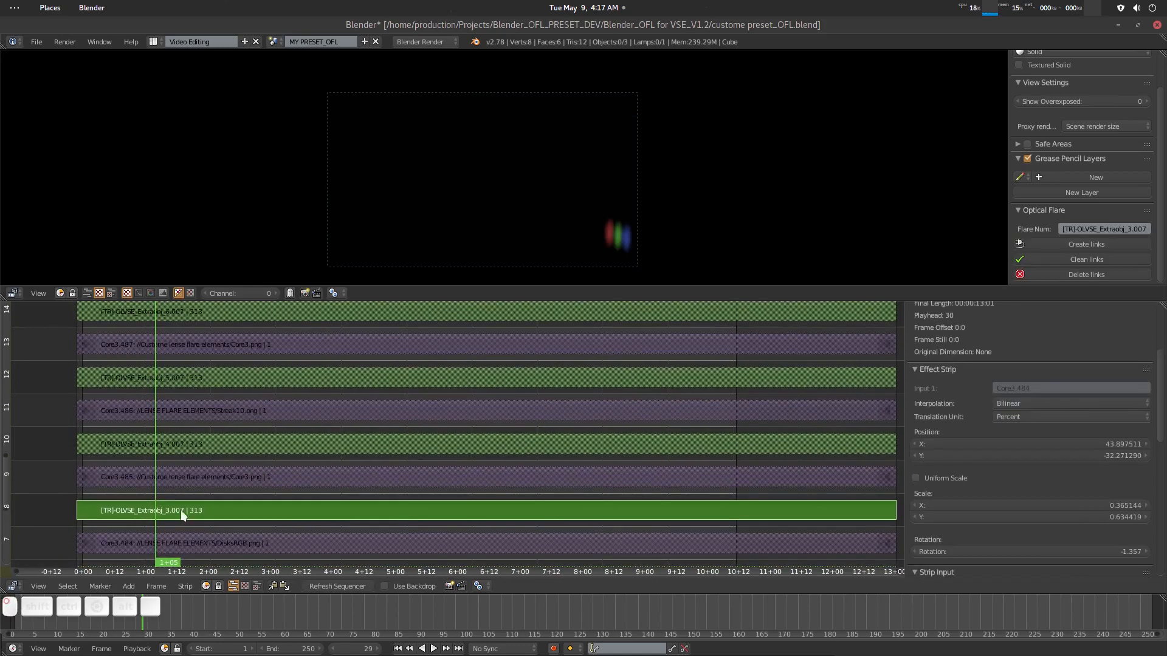
pyautogui.moveTo(307, 474); pyautogui.dragTo(326, 454, button='middle')
pyautogui.moveTo(223, 495); pyautogui.dragTo(232, 474, button='middle')
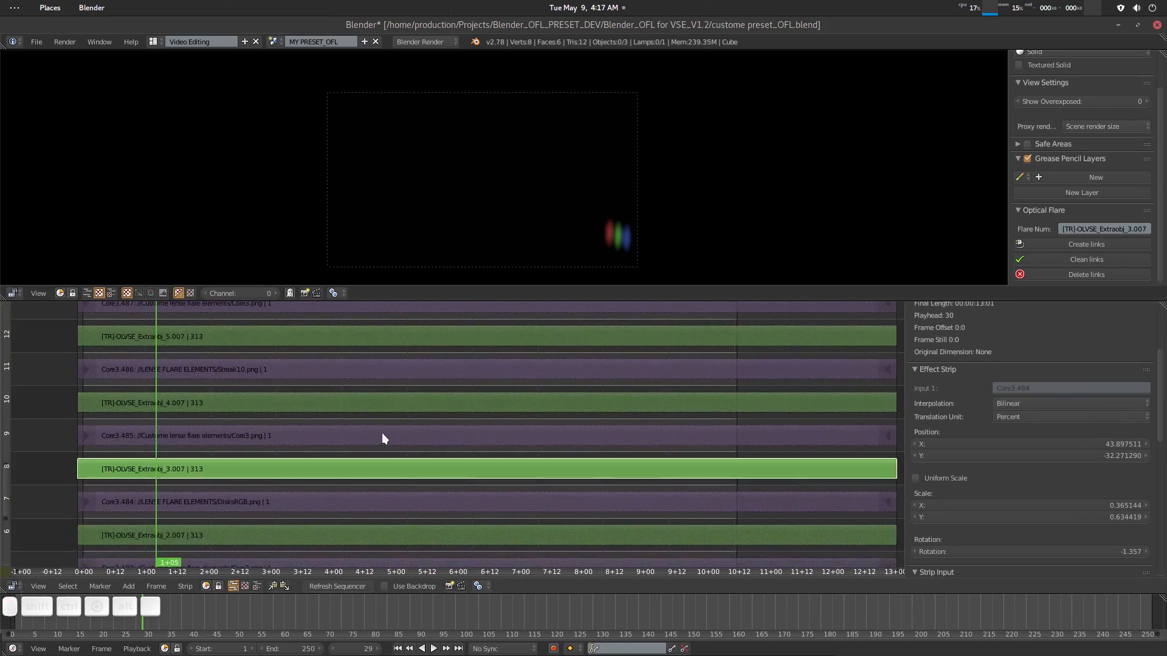
pyautogui.press('Tab')
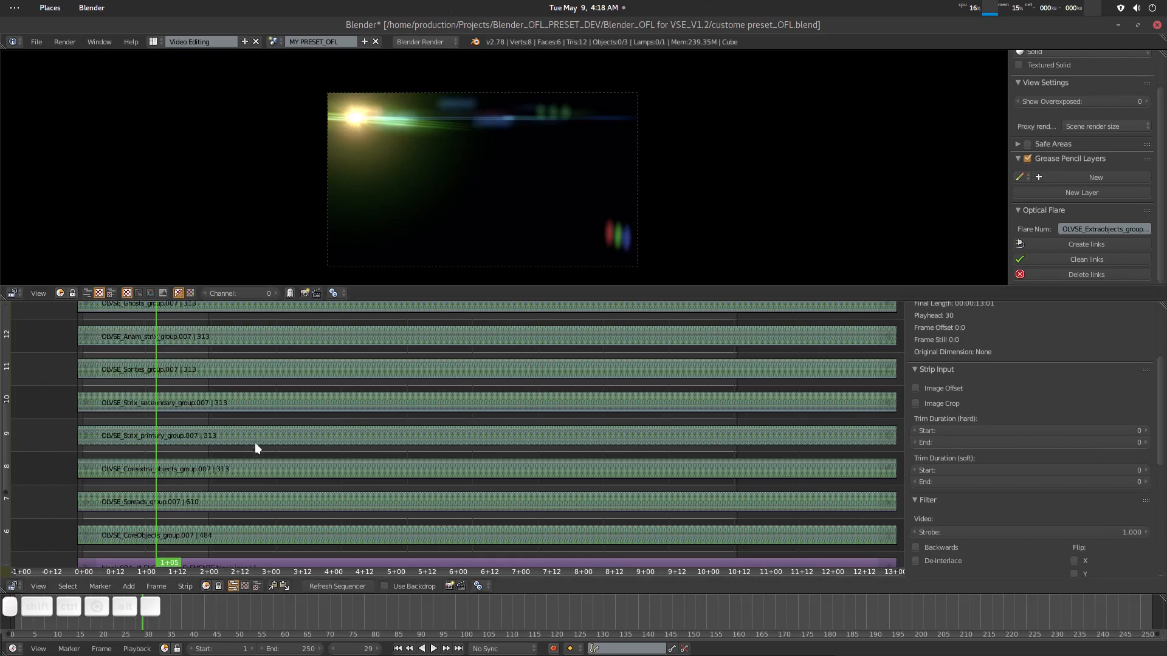
# Reopen the extra objects group, select the fourth object's transform strip, and look through the object strips above it.
pyautogui.scroll(4, 254, 443)
pyautogui.rightClick(194, 342)
pyautogui.press('Tab')
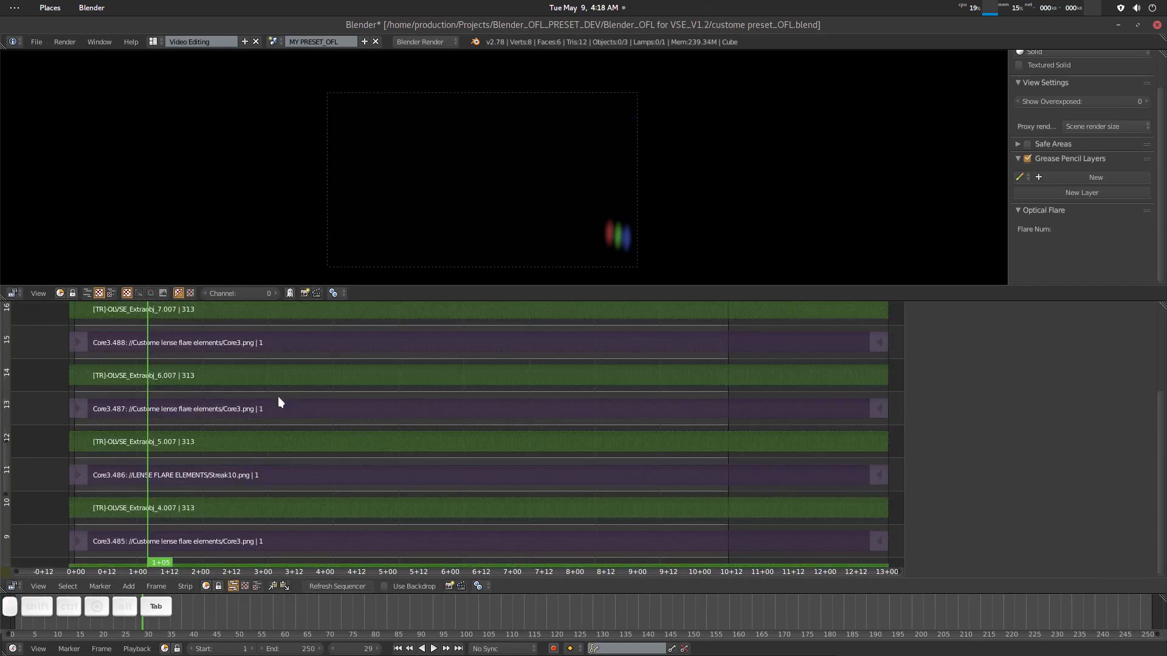
pyautogui.rightClick(172, 508)
pyautogui.moveTo(298, 504); pyautogui.dragTo(304, 423, button='middle')
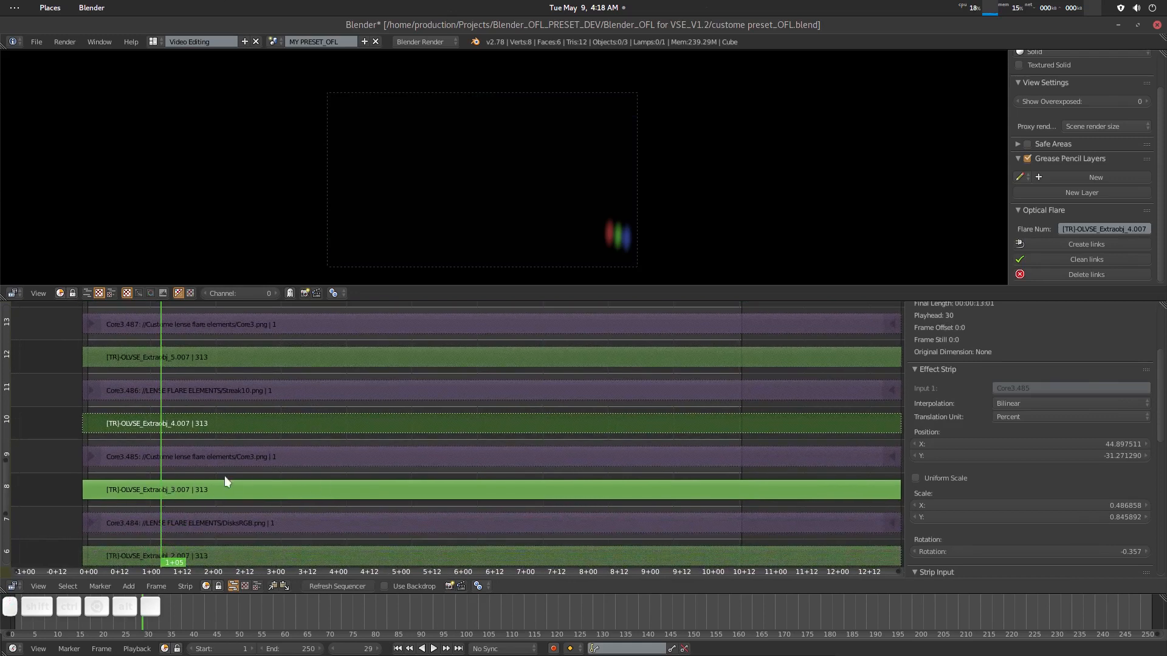
pyautogui.scroll(1, 213, 424)
pyautogui.moveTo(182, 386); pyautogui.dragTo(221, 443, button='middle')
pyautogui.moveTo(257, 402); pyautogui.dragTo(237, 446, button='middle')
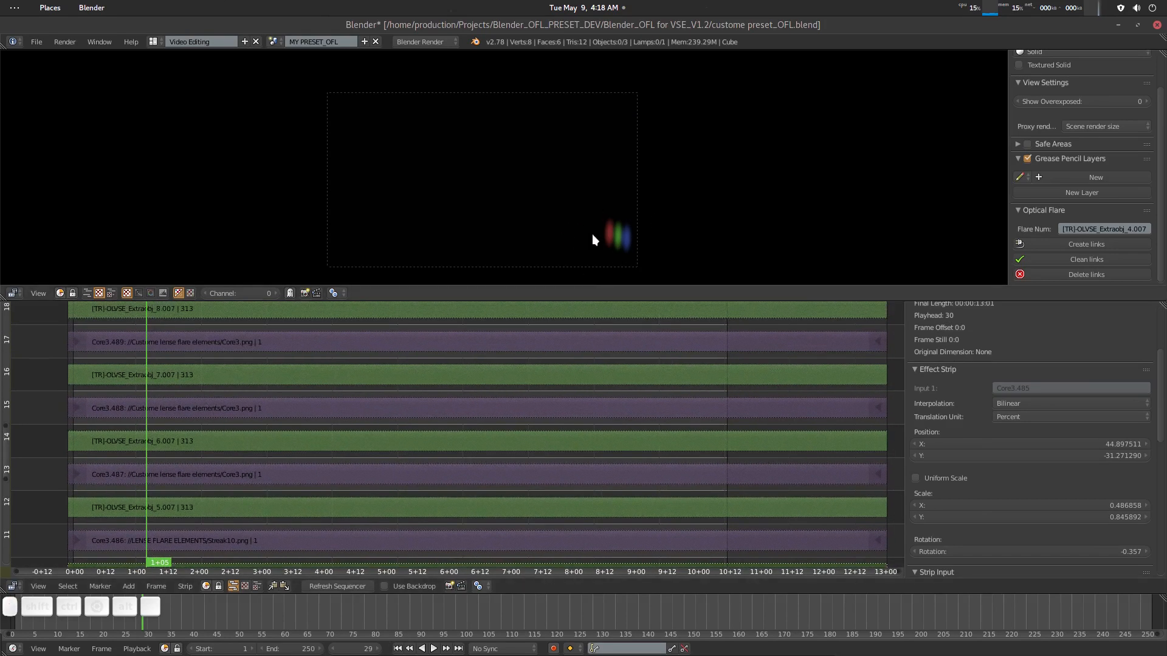
# Check the fourth extra object's Core3.png source strip, and mute the object's transform strip again.
pyautogui.moveTo(275, 446); pyautogui.dragTo(268, 385, button='middle')
pyautogui.moveTo(290, 427); pyautogui.dragTo(286, 387, button='middle')
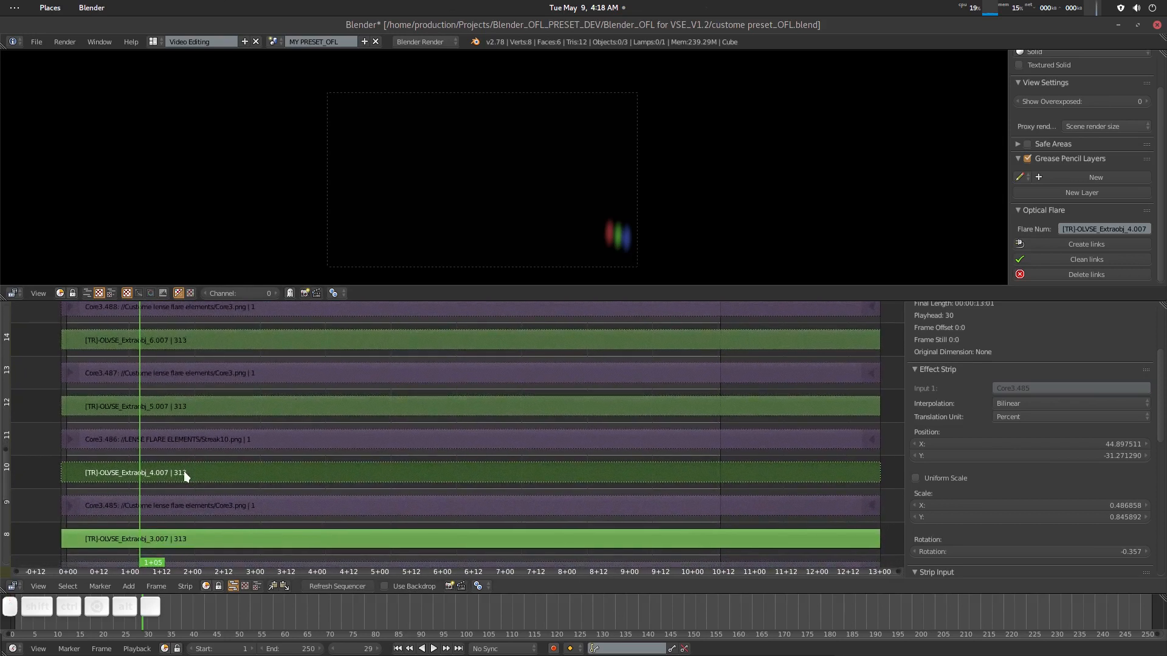
pyautogui.rightClick(227, 505)
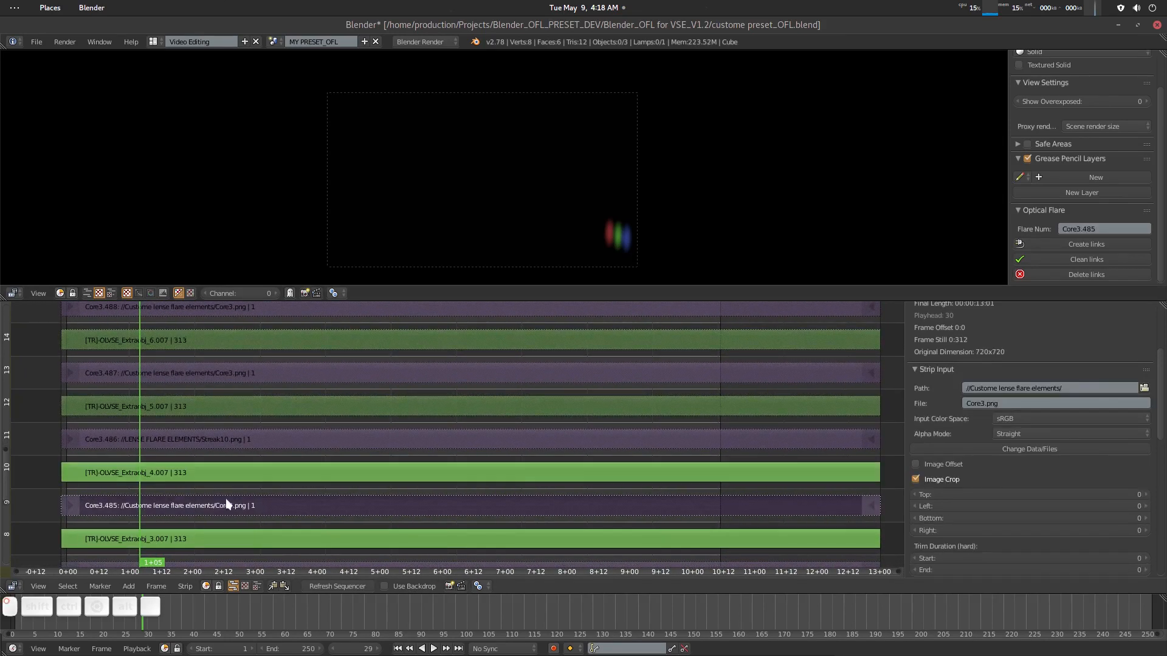
pyautogui.rightClick(213, 476)
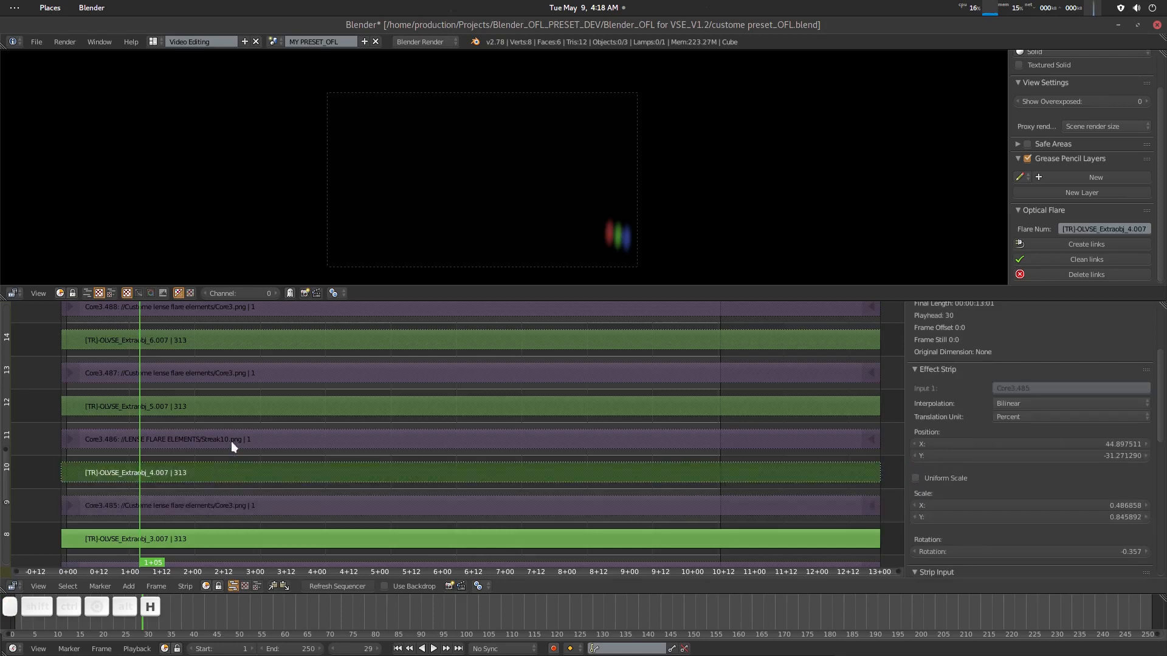
# Unmute the seventh extra object's transform strip, OLVSE_Extraobj_7.007.
pyautogui.moveTo(248, 383); pyautogui.dragTo(185, 393, button='middle')
pyautogui.rightClick(185, 393)
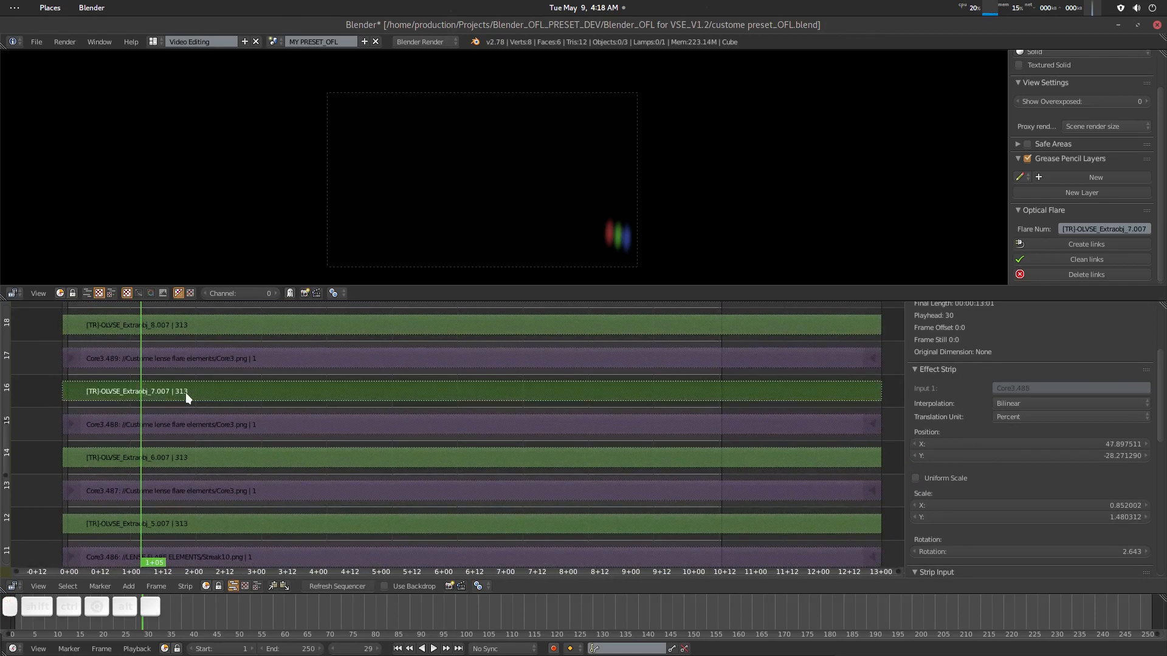
pyautogui.hotkey('alt', 'h')
# Replace the seventh extra object's Core3.png image with glow.jpeg from the LENSE FLARE ELEMENTS folder, browsing the files as thumbnails.
pyautogui.rightClick(189, 420)
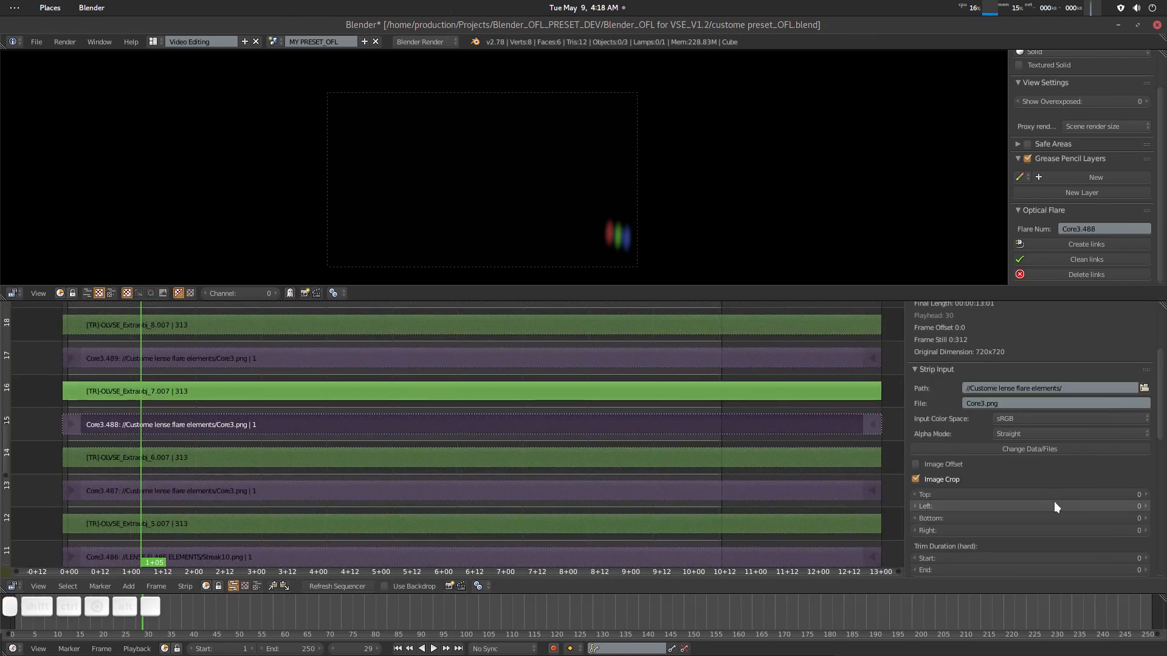
pyautogui.click(1030, 450)
pyautogui.click(188, 116)
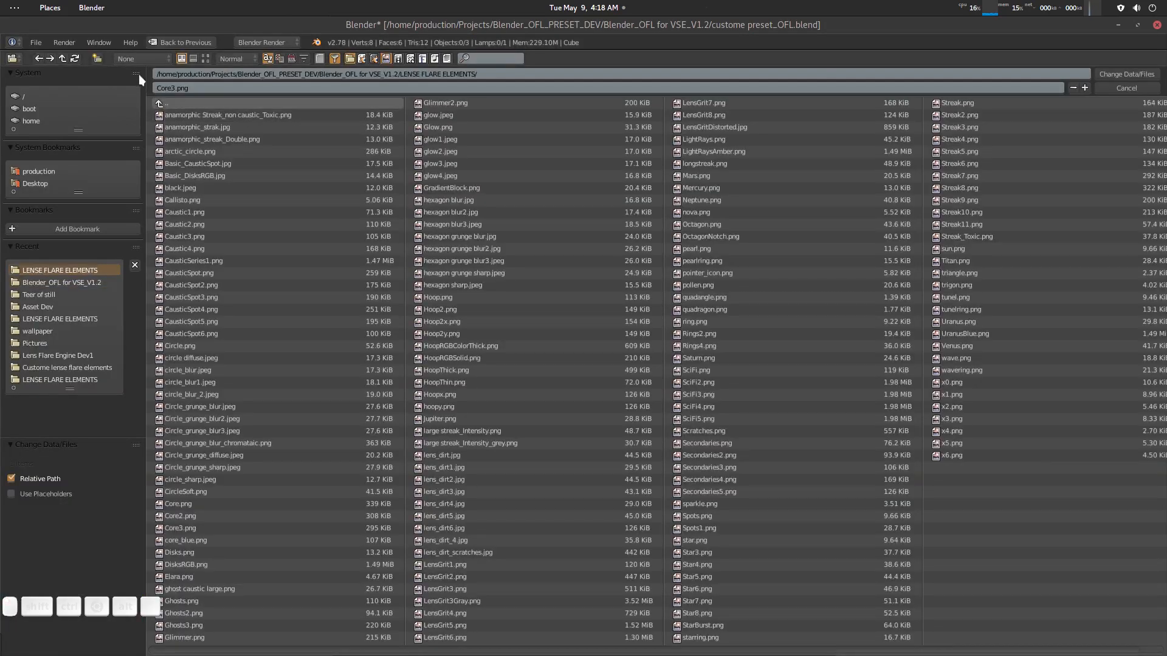
pyautogui.click(206, 58)
pyautogui.scroll(-5, 541, 349)
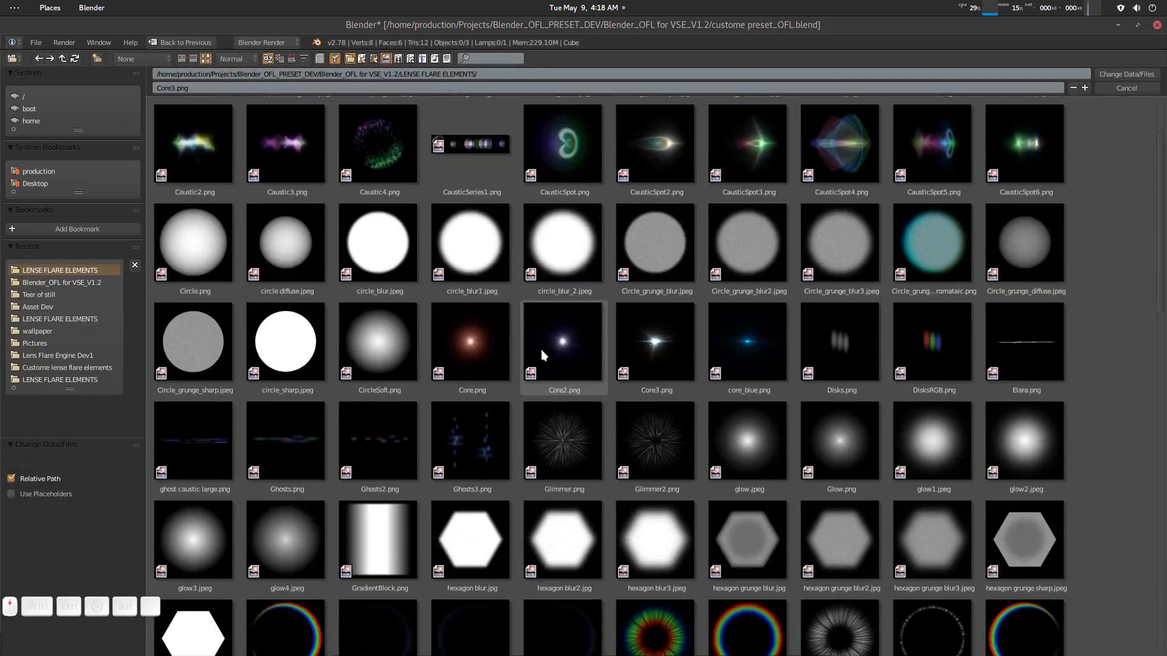
pyautogui.scroll(-10, 626, 404)
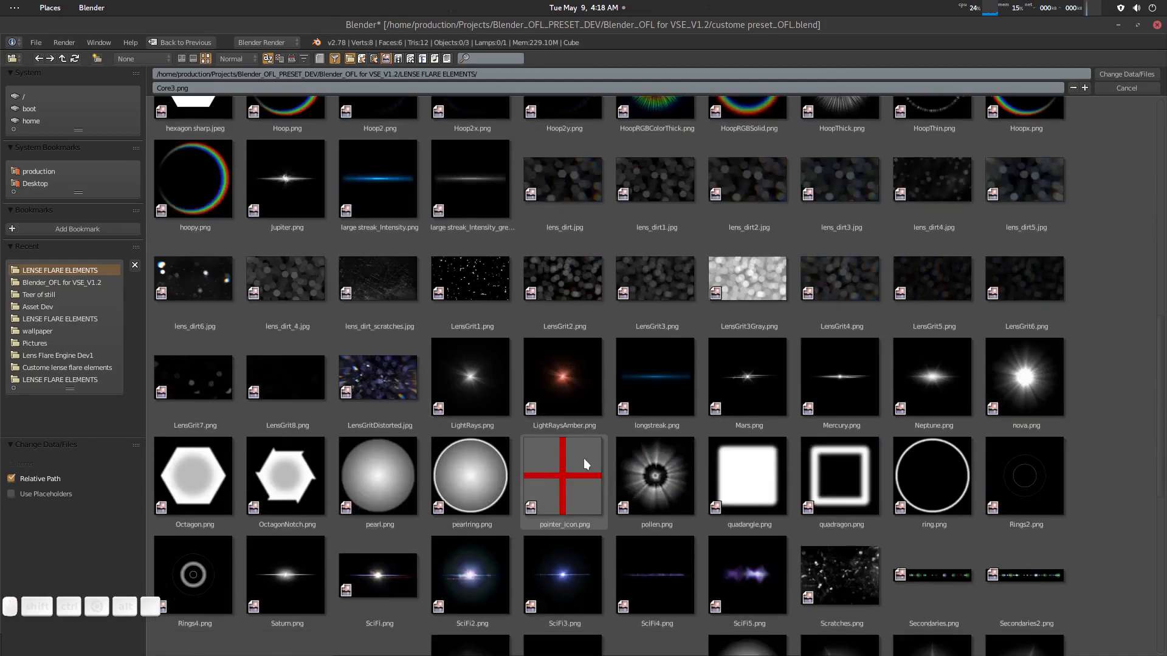
pyautogui.scroll(-4, 391, 468)
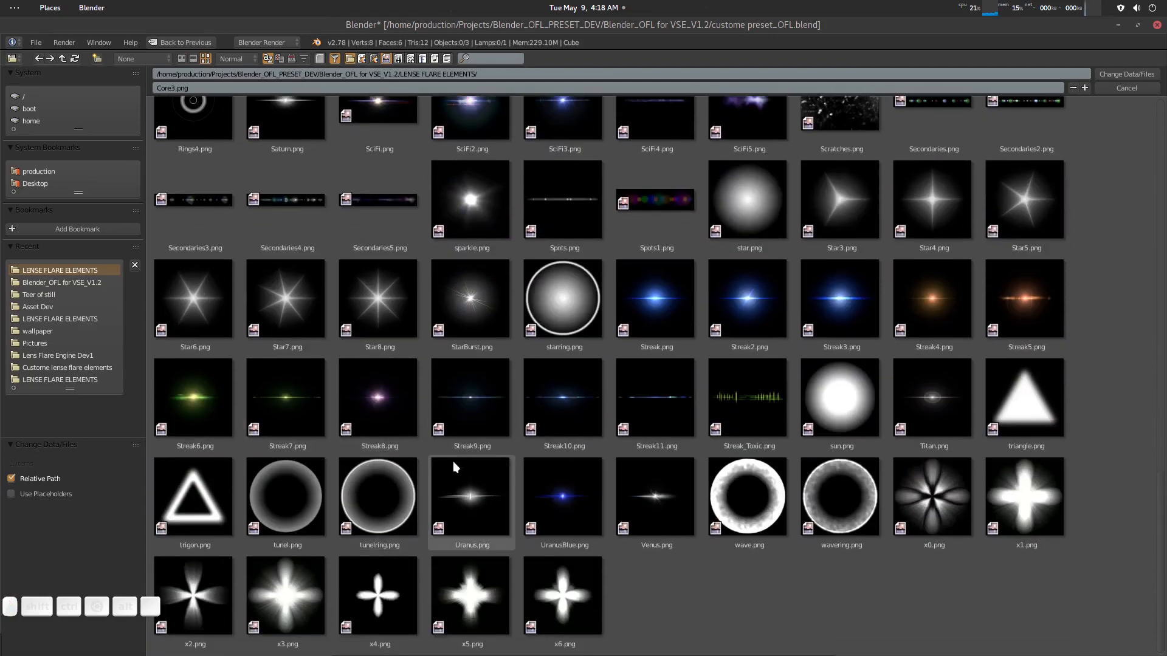
pyautogui.scroll(5, 453, 461)
pyautogui.scroll(12, 453, 462)
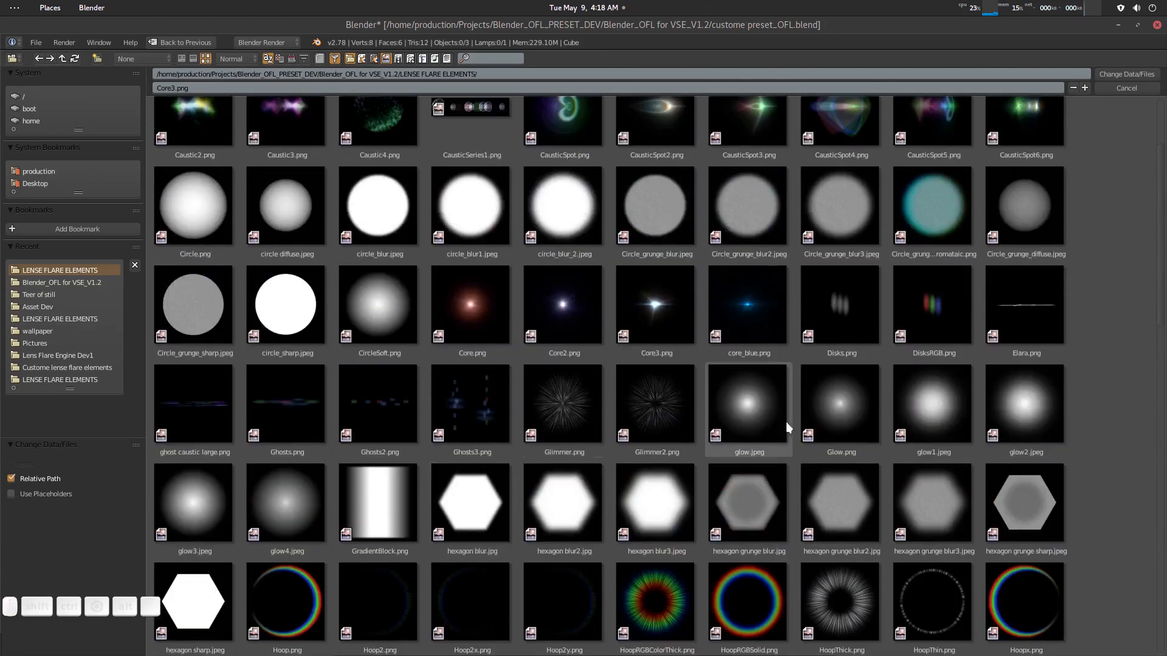
pyautogui.doubleClick(756, 411)
pyautogui.moveTo(371, 415); pyautogui.dragTo(365, 411, button='middle')
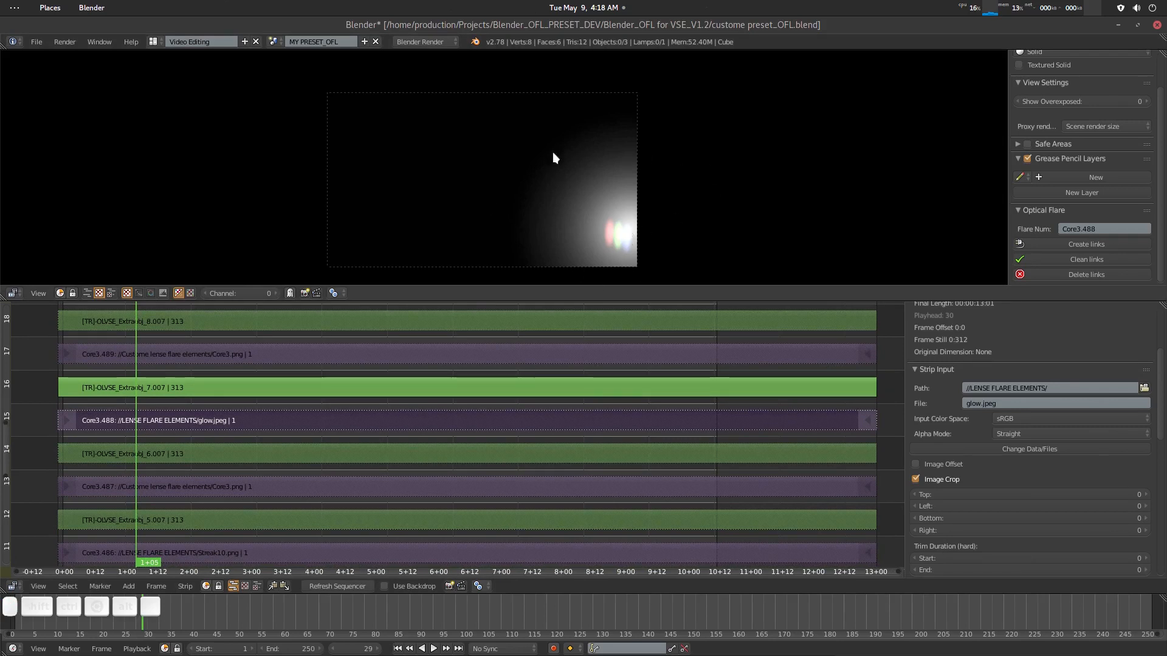
# Look through the extra object strips and unmute the first object's transform strip, OLVSE_Extraobj_1.007.
pyautogui.moveTo(324, 466); pyautogui.dragTo(348, 395, button='middle')
pyautogui.moveTo(328, 498); pyautogui.dragTo(333, 572, button='middle')
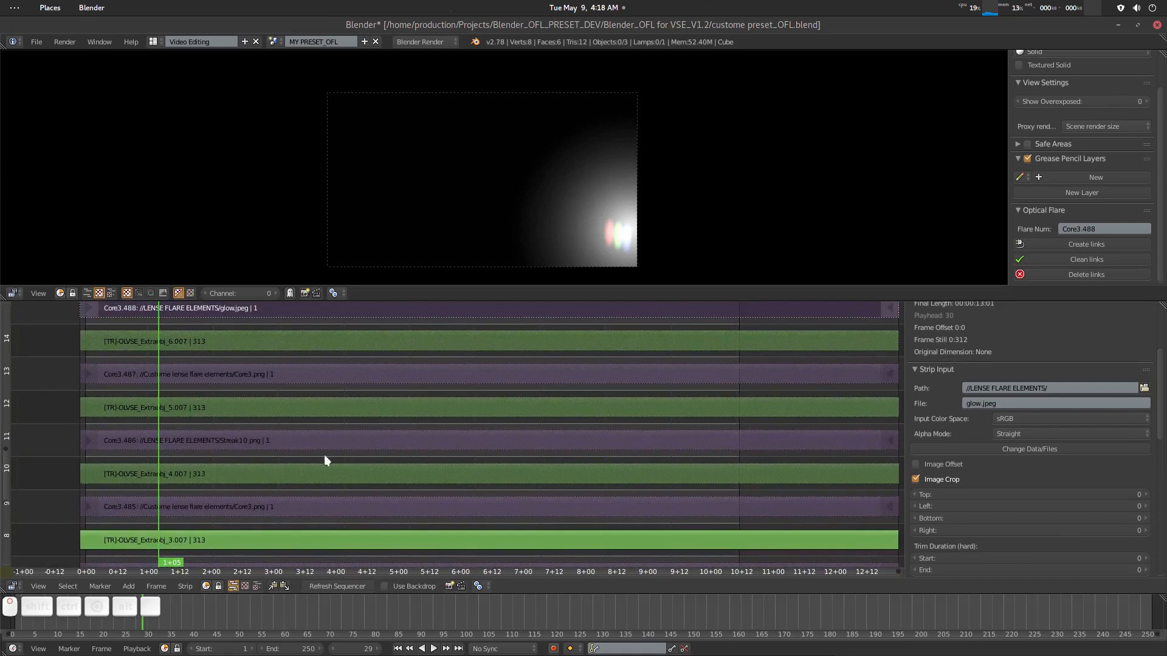
pyautogui.moveTo(293, 410); pyautogui.dragTo(292, 473, button='middle')
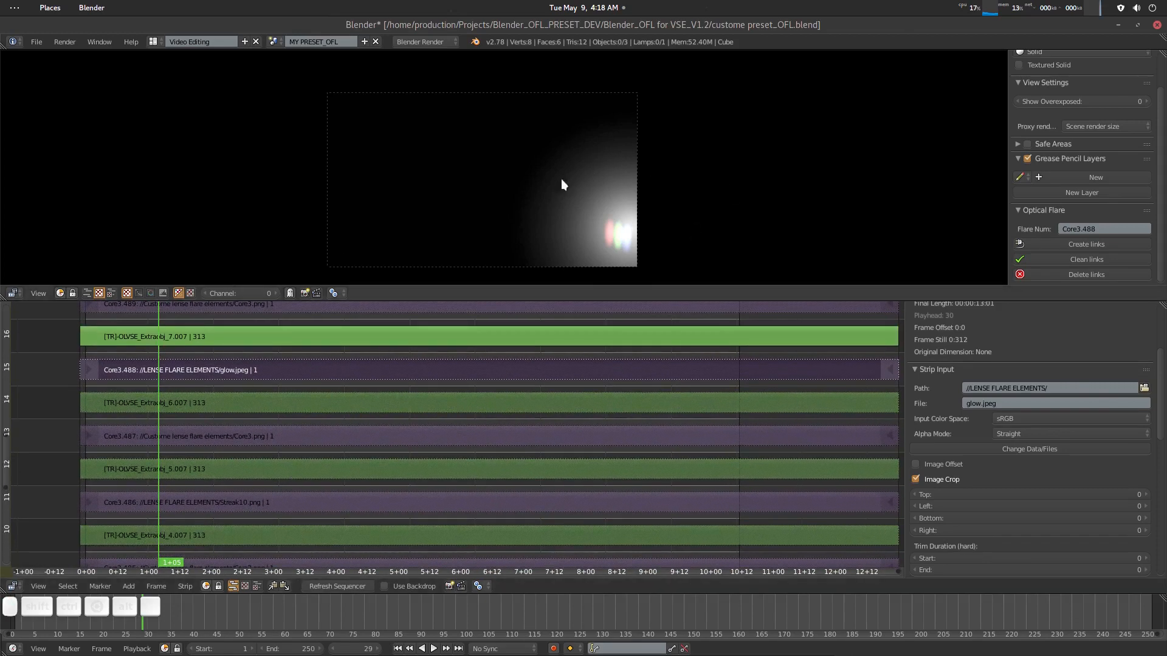
pyautogui.moveTo(334, 430); pyautogui.dragTo(328, 274, button='middle')
pyautogui.moveTo(325, 450); pyautogui.dragTo(328, 369, button='middle')
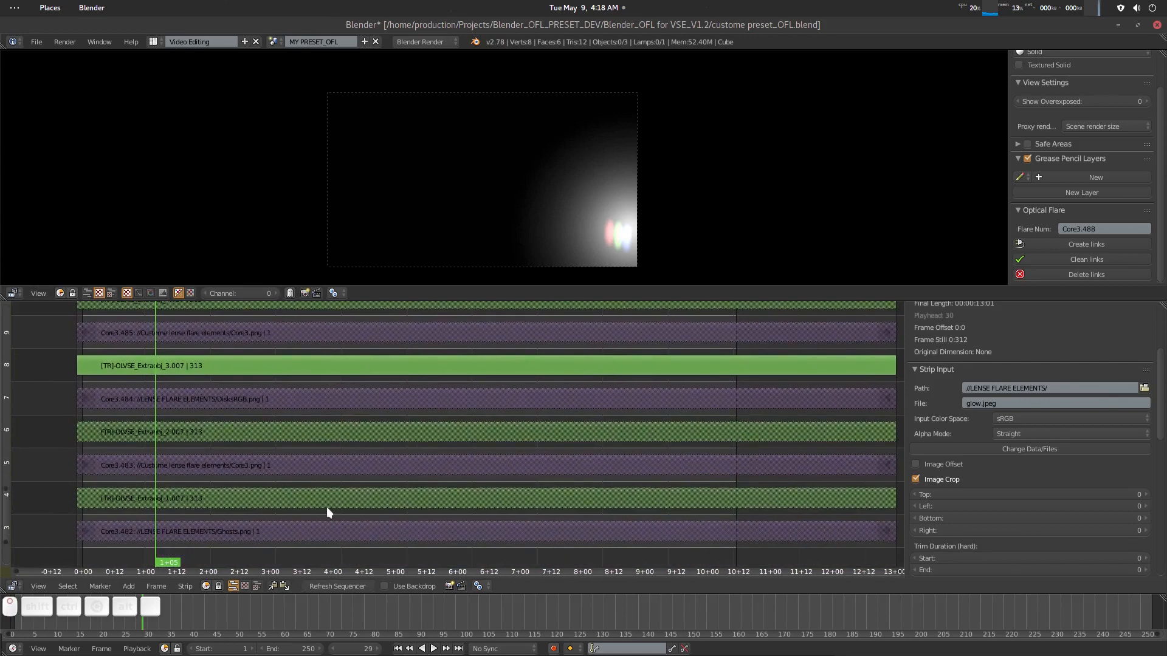
pyautogui.moveTo(327, 512); pyautogui.dragTo(229, 450, button='middle')
pyautogui.rightClick(217, 458)
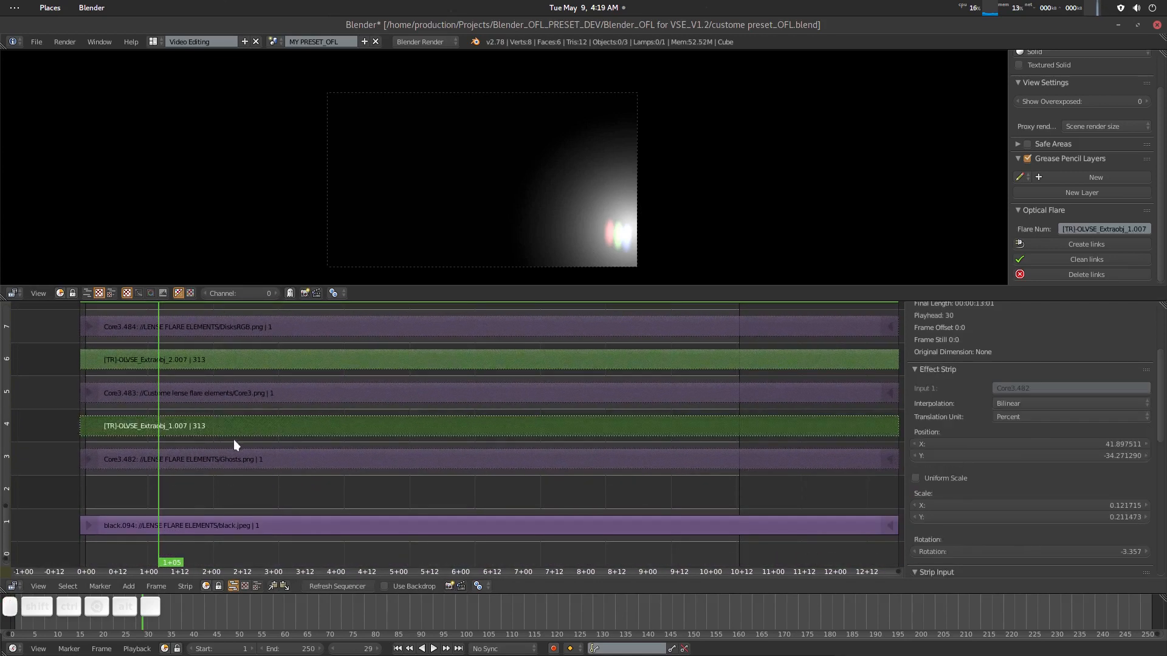
pyautogui.hotkey('alt', 'h')
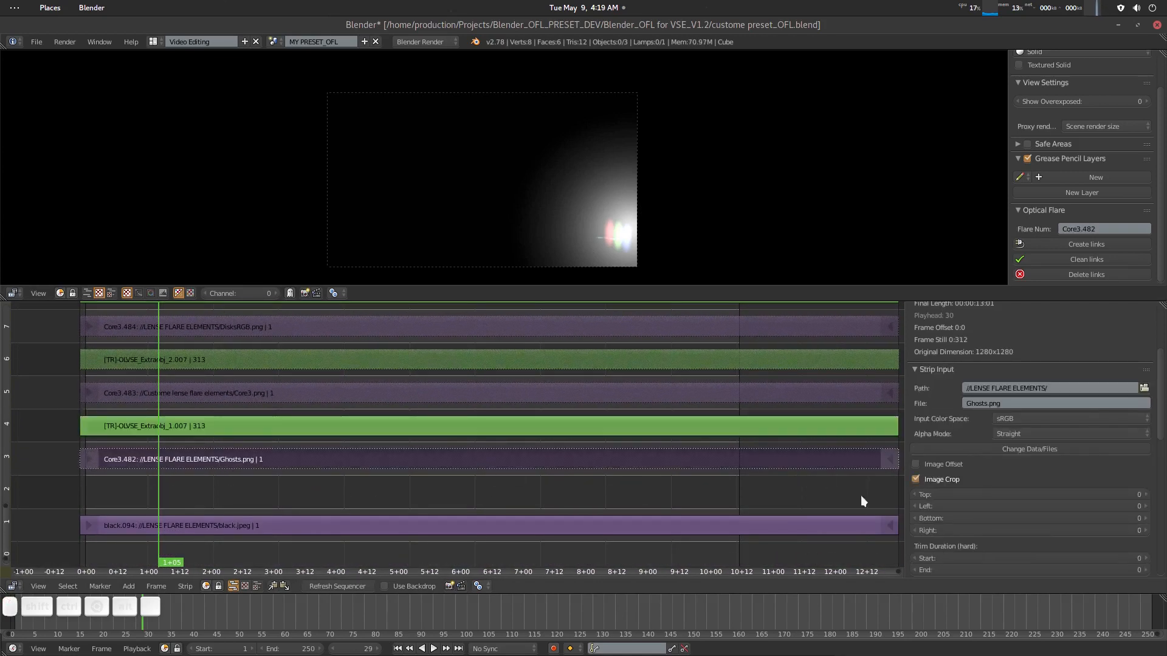
# Replace the first extra object's Ghosts.png image with circle_blur_2.jpeg from the LENSE FLARE ELEMENTS folder, browsing the files as thumbnails.
pyautogui.click(1043, 451)
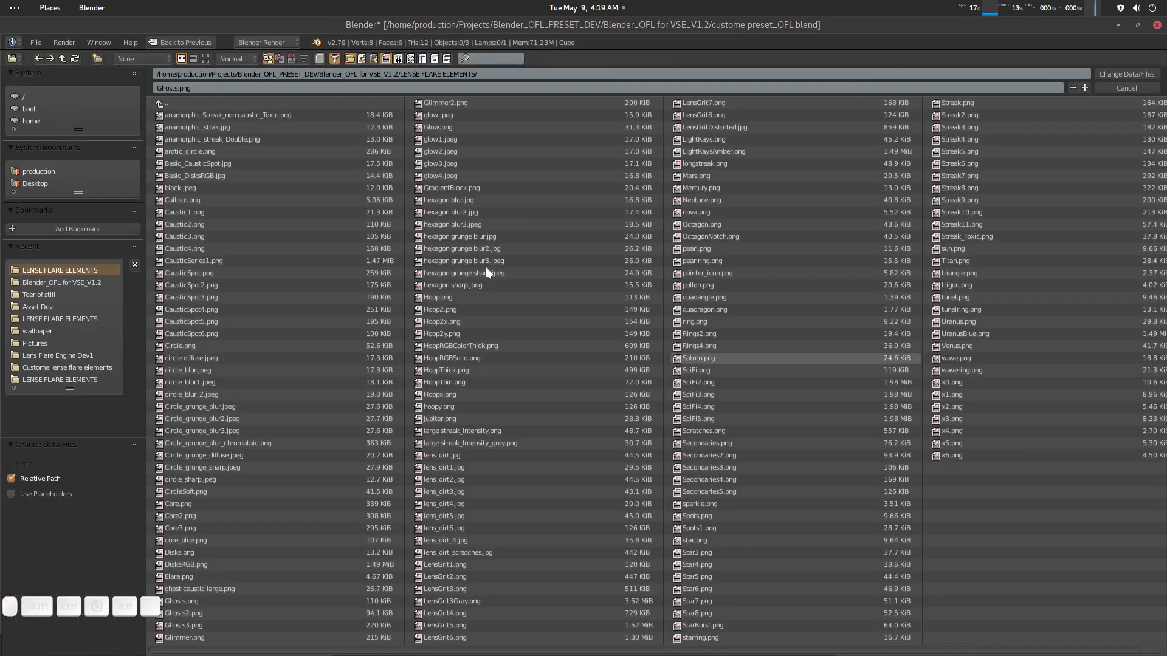
pyautogui.click(205, 58)
pyautogui.doubleClick(583, 344)
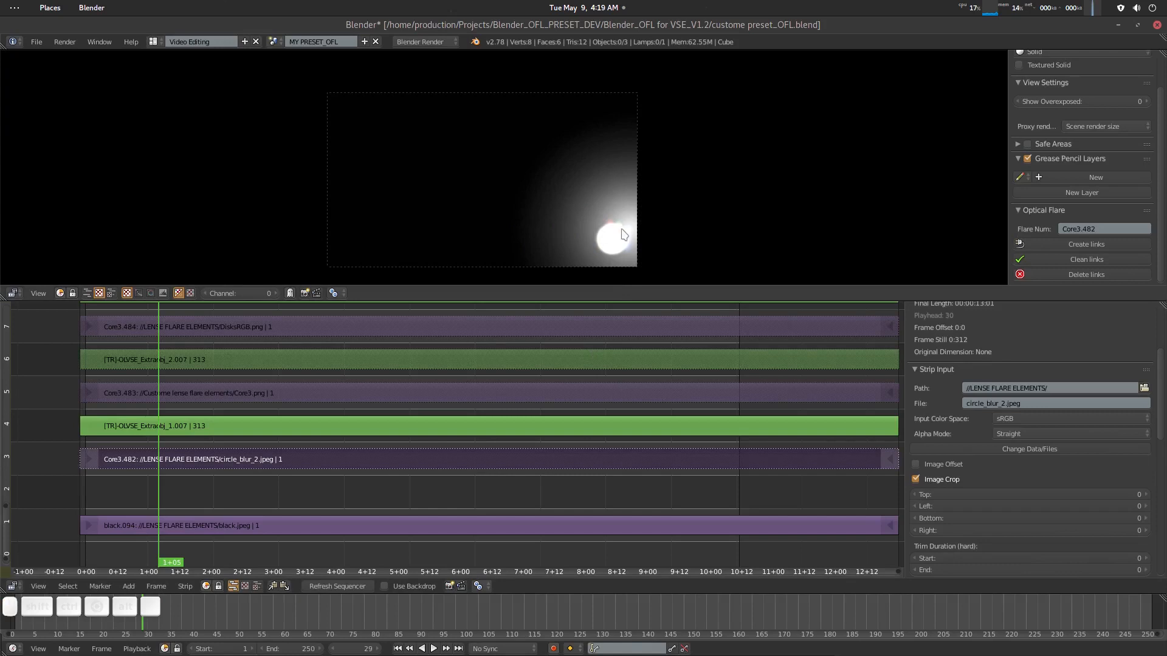
pyautogui.keyDown('shift'); pyautogui.scroll(1, 259, 450); pyautogui.keyUp('shift')
pyautogui.keyDown('shift'); pyautogui.scroll(5, 258, 446); pyautogui.keyUp('shift')
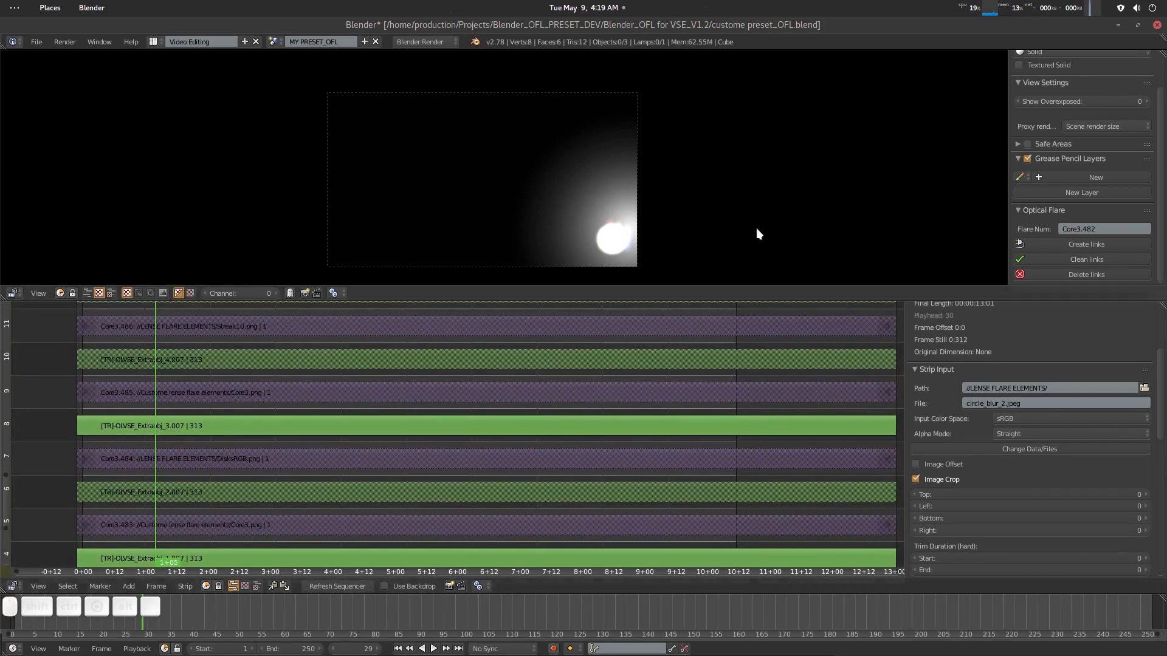
# Return to the flare groups and check the effect of OLVSE_Anam_Ghosts_One_group.007 by muting and unmuting it.
pyautogui.keyDown('shift'); pyautogui.scroll(-4, 334, 426); pyautogui.keyUp('shift')
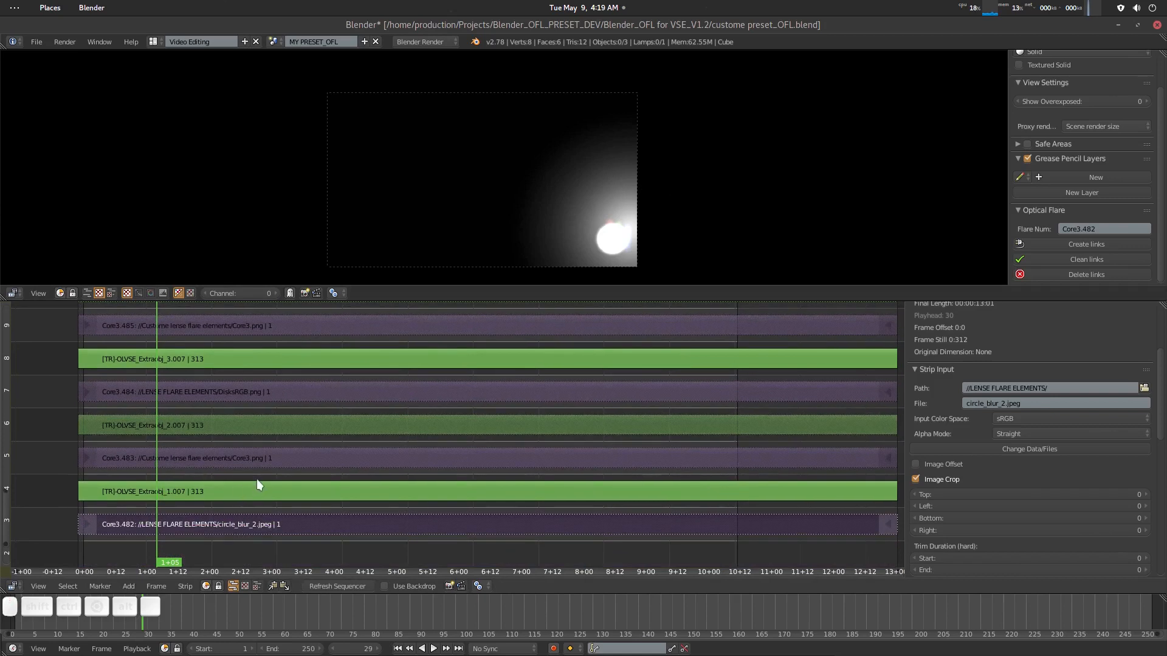
pyautogui.press('Tab')
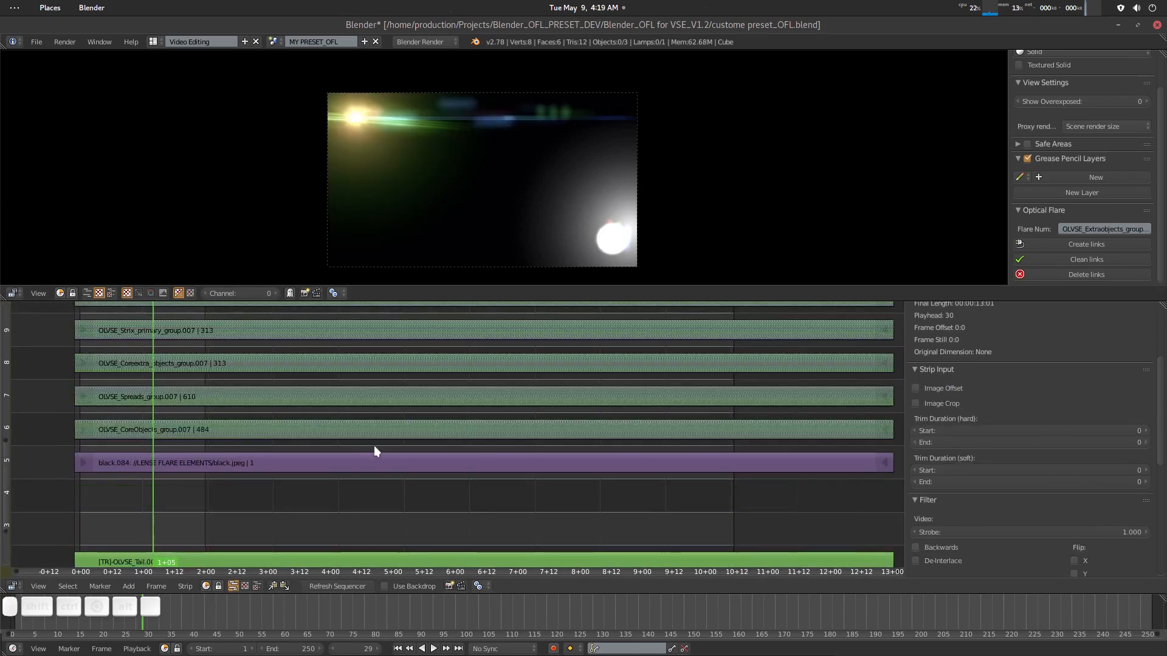
pyautogui.moveTo(380, 458); pyautogui.dragTo(398, 487, button='middle')
pyautogui.moveTo(325, 350)
pyautogui.mouseDown(button='middle')
pyautogui.moveTo(333, 468)
pyautogui.moveTo(310, 458)
pyautogui.mouseUp(button='middle')
pyautogui.rightClick(258, 359)
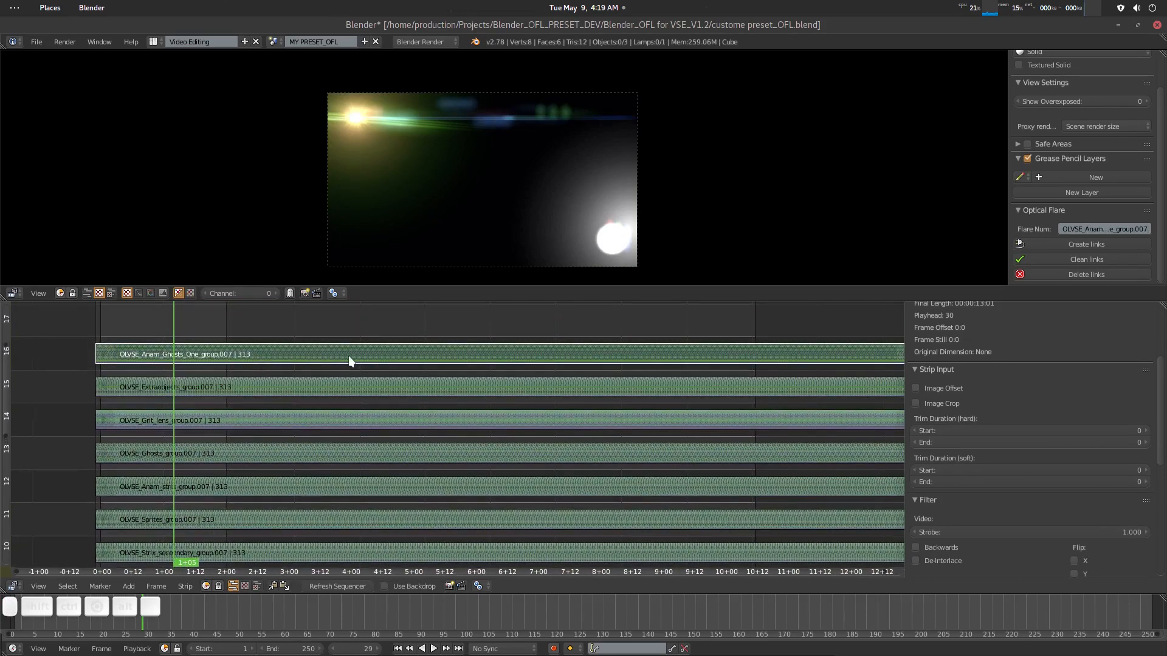
pyautogui.press('h')
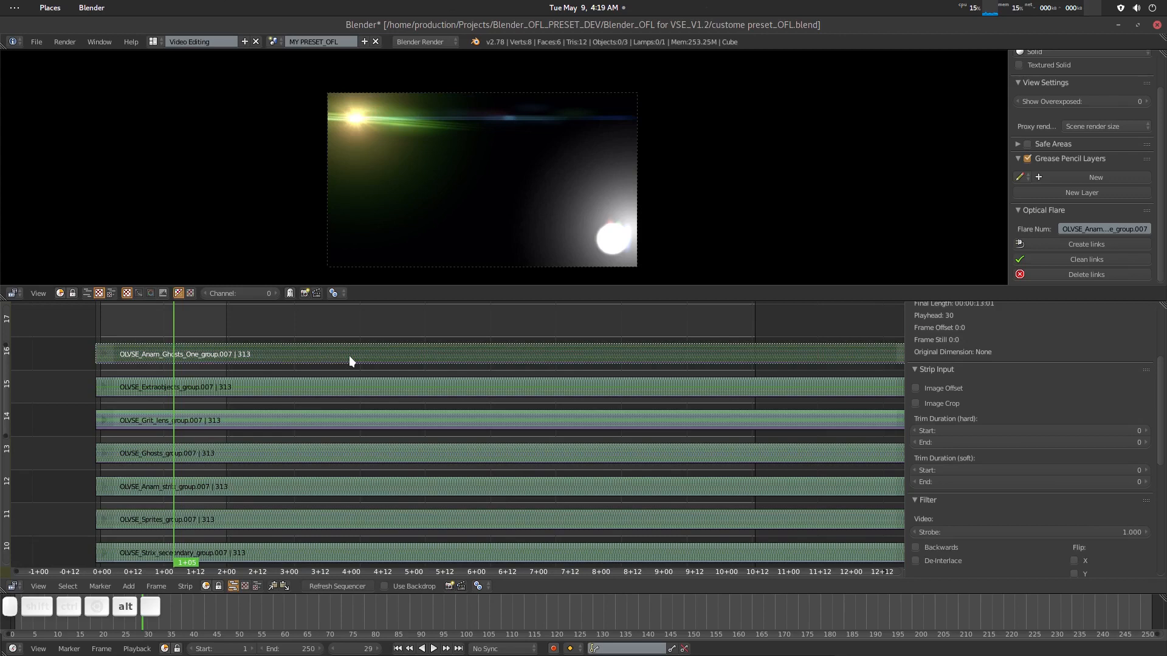
pyautogui.hotkey('alt', 'h')
# Open the OLVSE_Anam_Ghosts_One_group.007 meta strip and select its first ghost transform strip, OLVSE_anam_ghostx_1.007.
pyautogui.press('Tab')
pyautogui.moveTo(272, 403); pyautogui.dragTo(268, 350, button='middle')
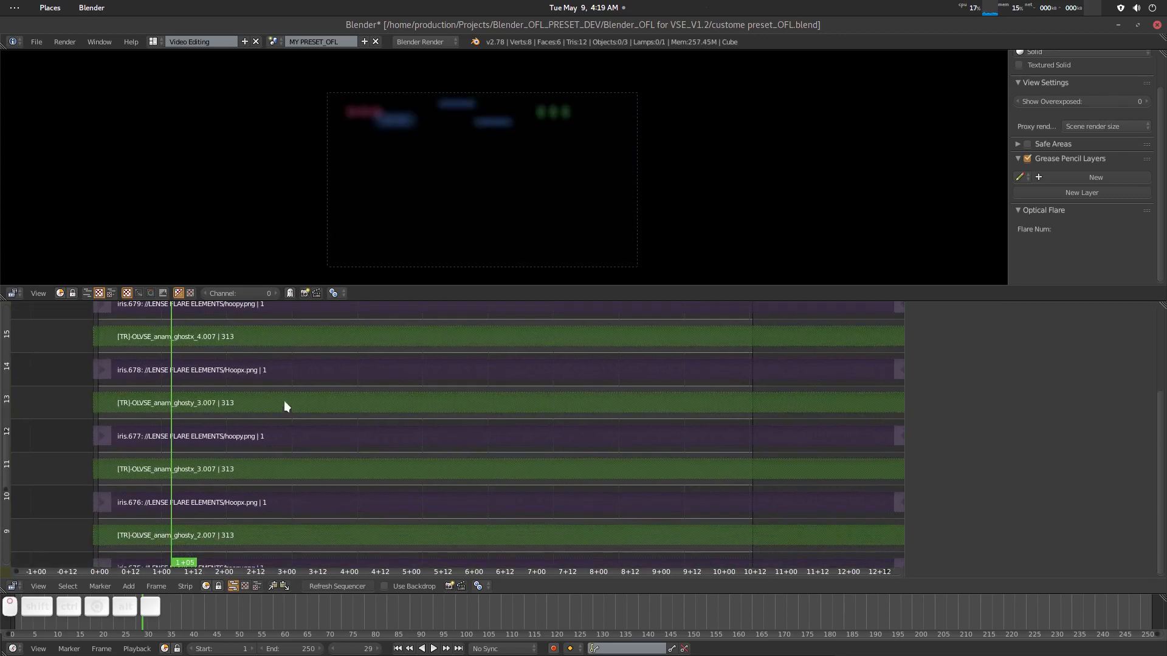
pyautogui.moveTo(303, 472); pyautogui.dragTo(296, 429, button='middle')
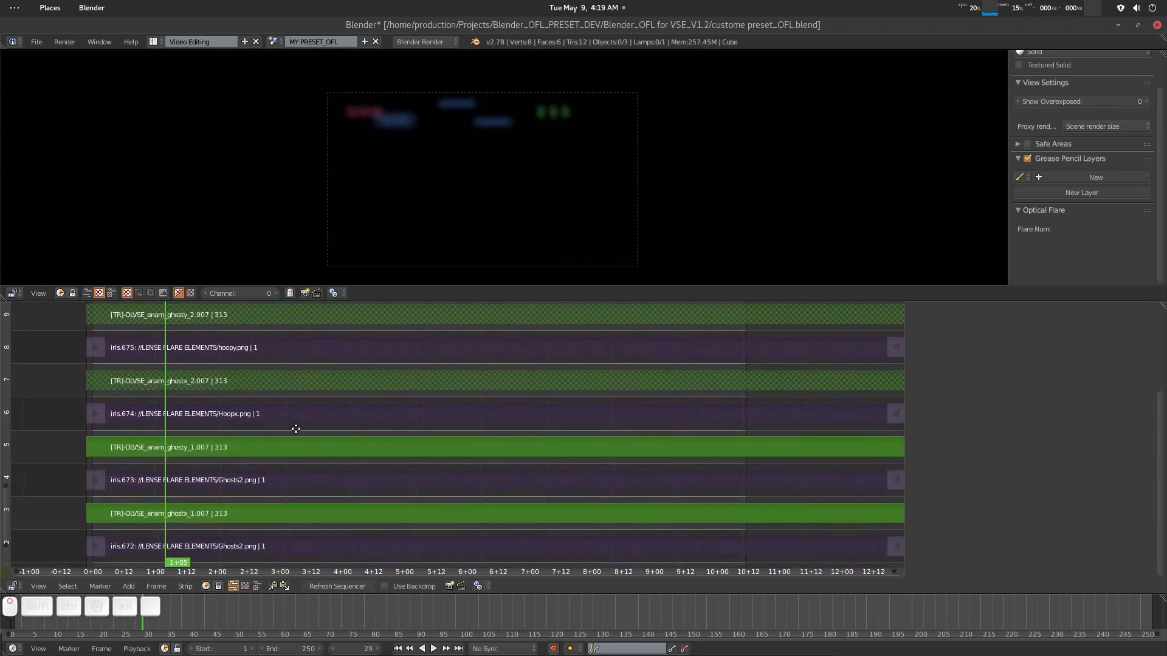
pyautogui.rightClick(206, 515)
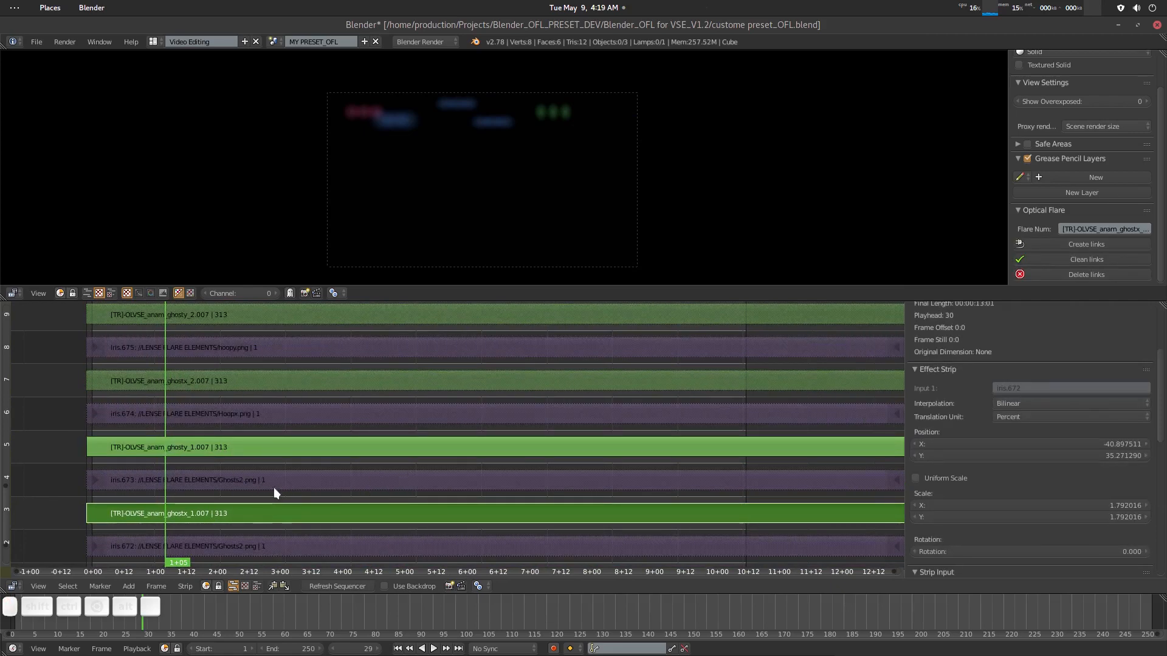
pyautogui.moveTo(265, 472); pyautogui.dragTo(265, 455, button='middle')
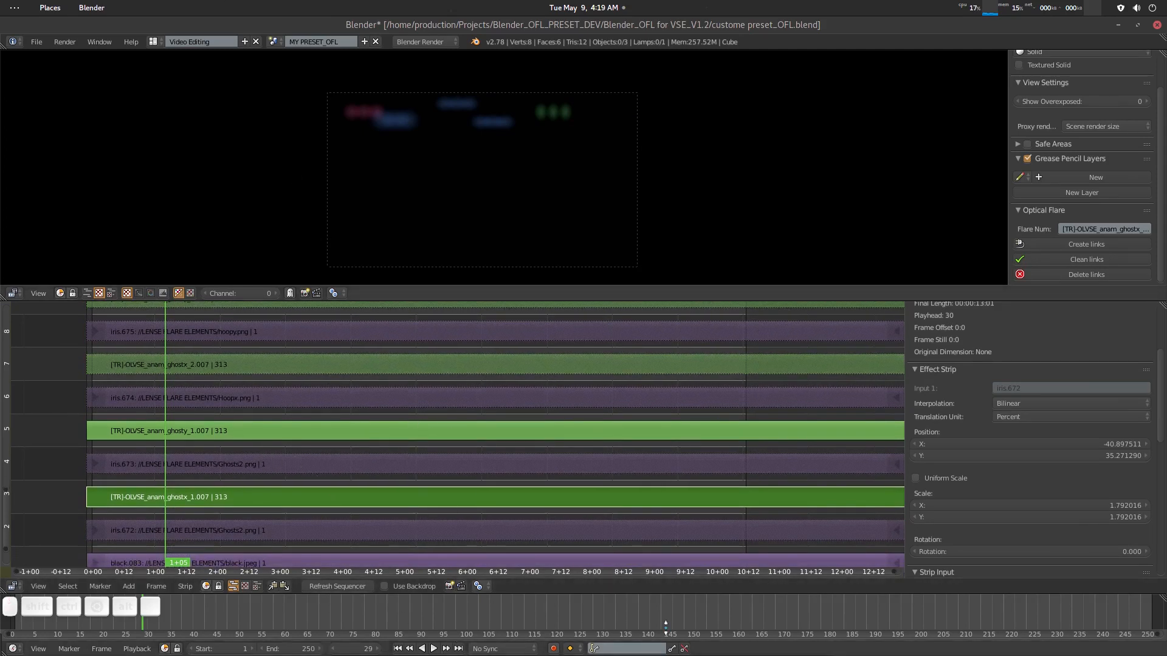
pyautogui.click(225, 528)
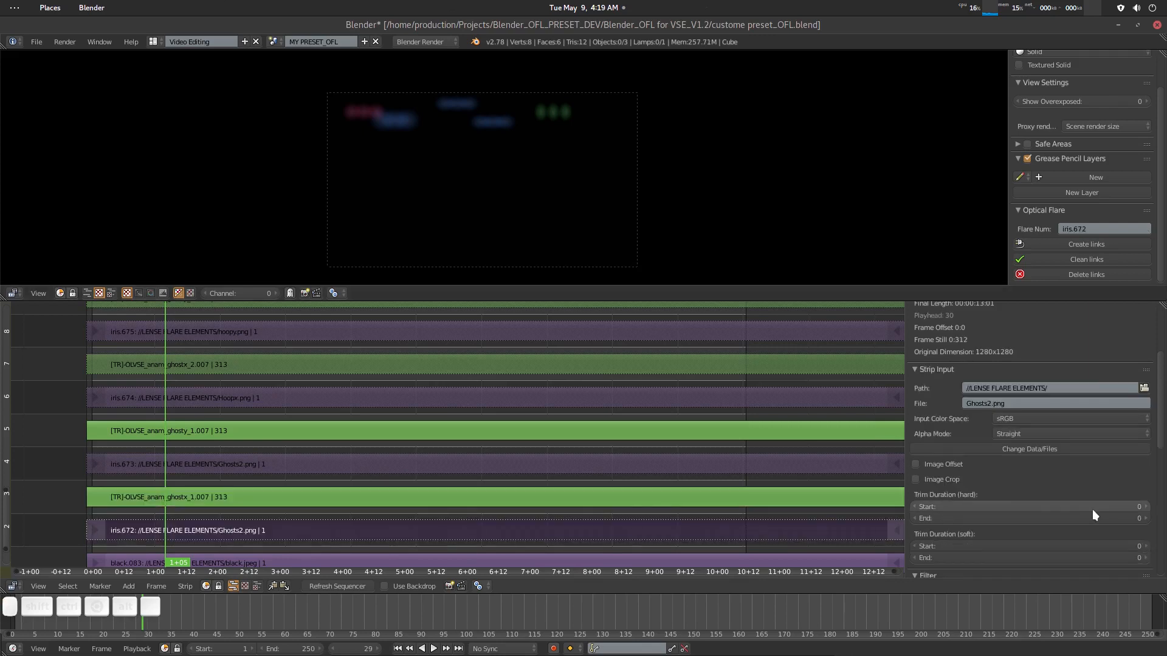
pyautogui.click(1036, 449)
pyautogui.click(204, 59)
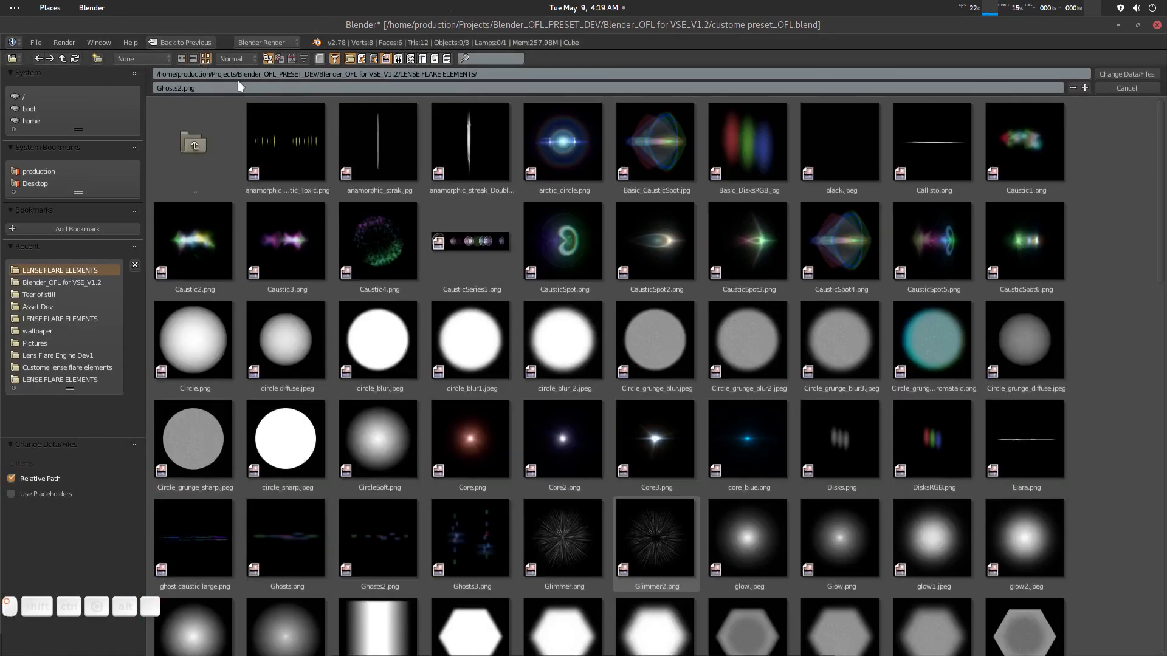
pyautogui.scroll(-3, 684, 385)
pyautogui.scroll(-5, 825, 422)
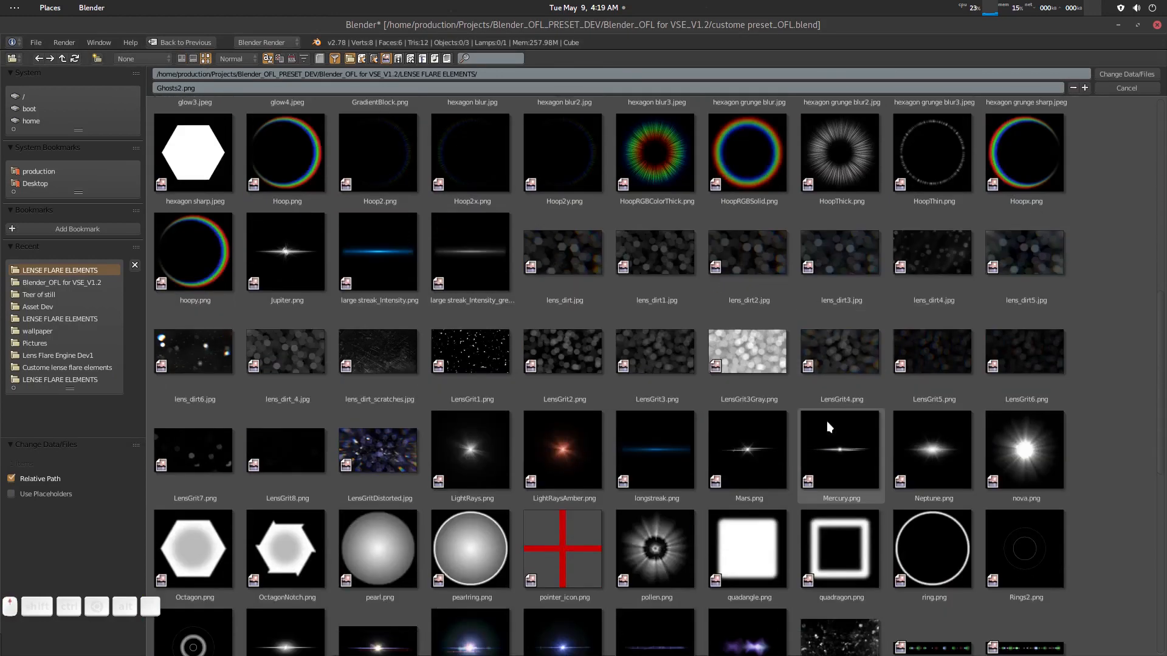
pyautogui.scroll(1, 827, 421)
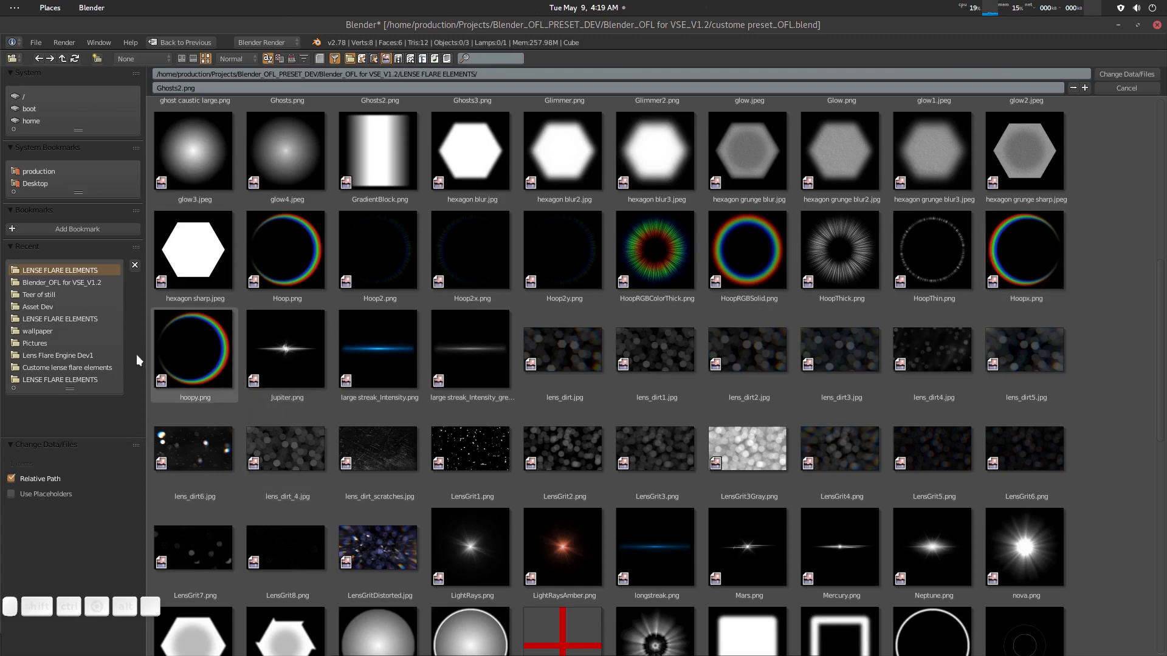
pyautogui.press('Escape')
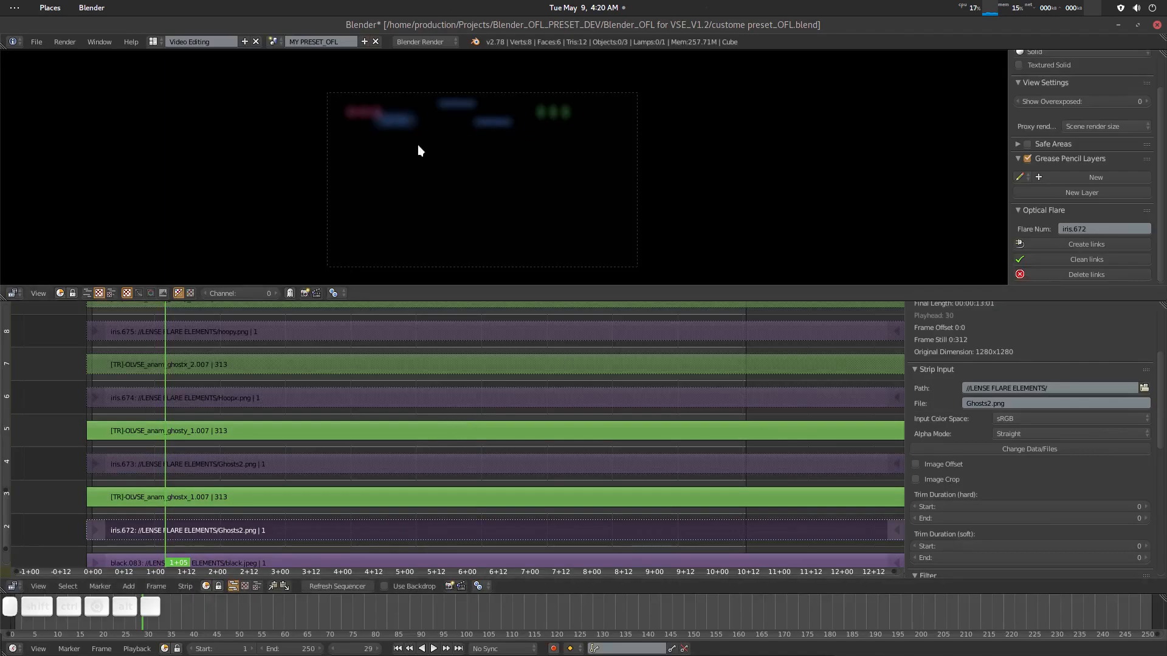
# Replace the image of strip iris.672, below ghostx_1, with Hoopx.png from the LENSE FLARE ELEMENTS folder, browsing the files as thumbnails.
pyautogui.rightClick(238, 466)
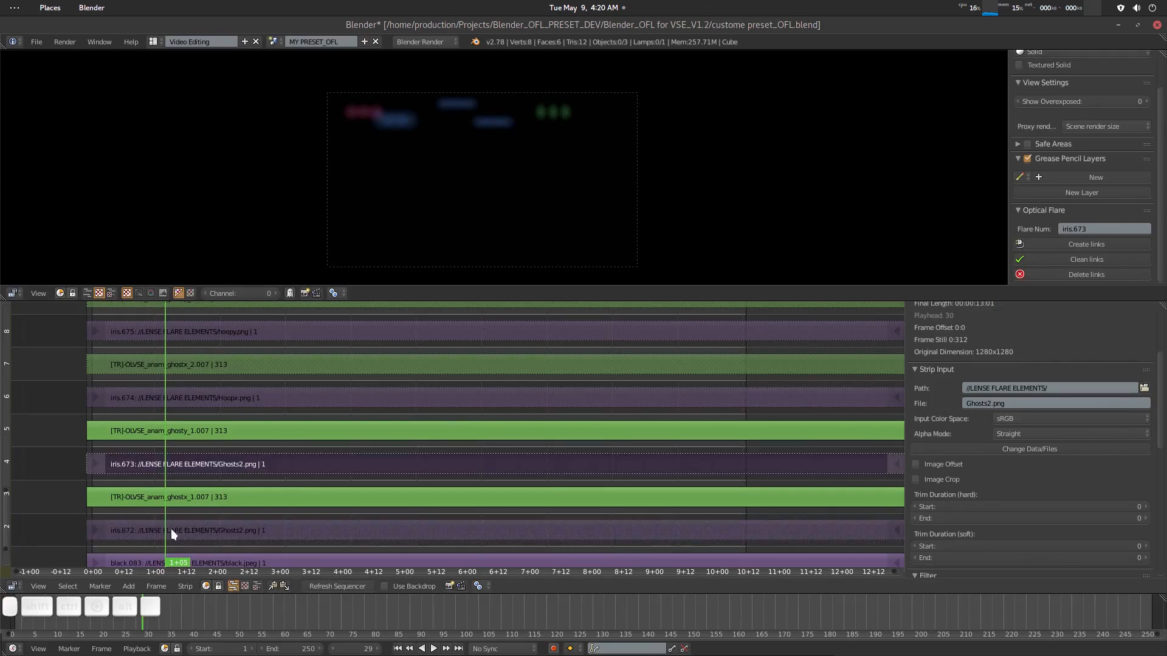
pyautogui.rightClick(171, 532)
pyautogui.rightClick(254, 463)
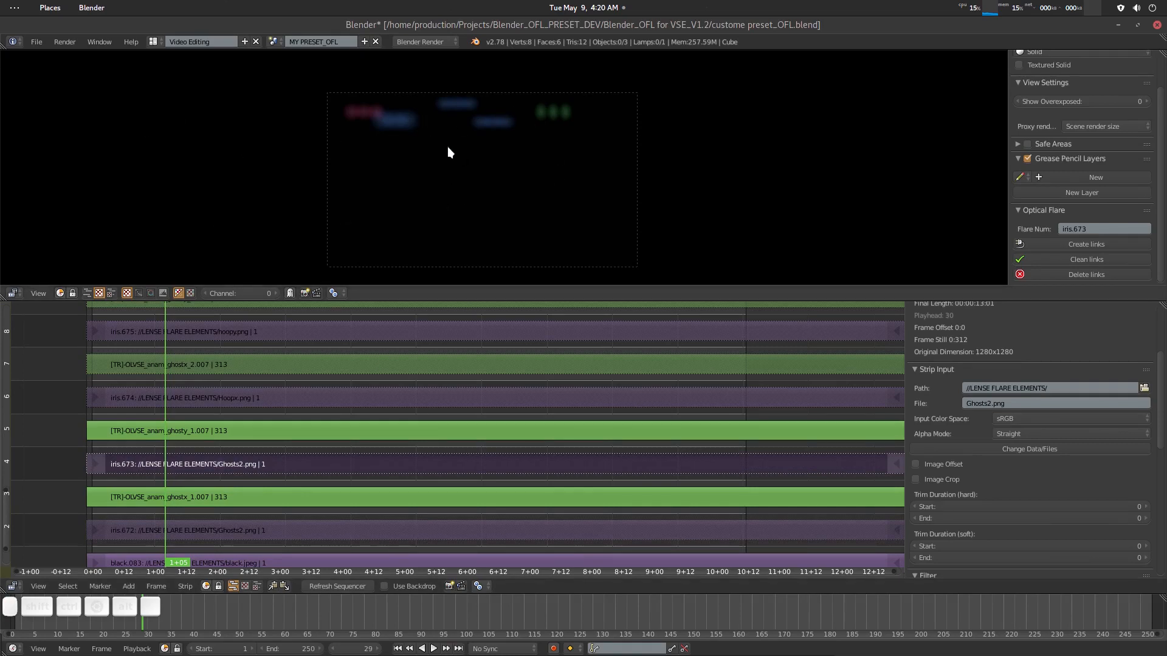
pyautogui.rightClick(195, 529)
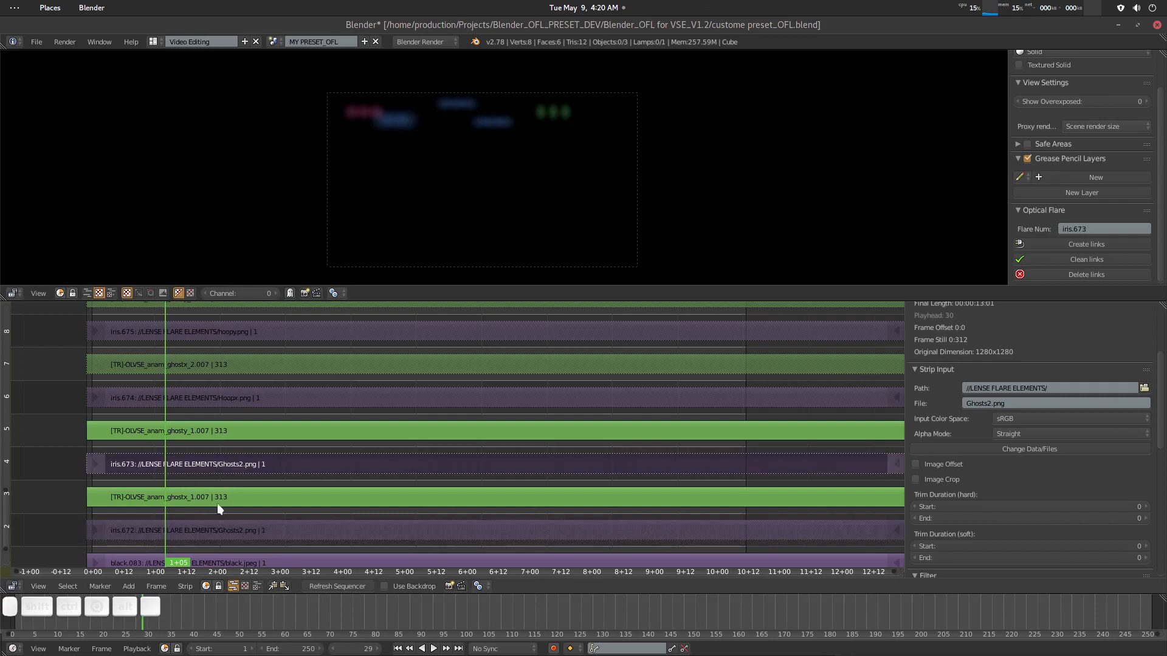
pyautogui.click(1030, 451)
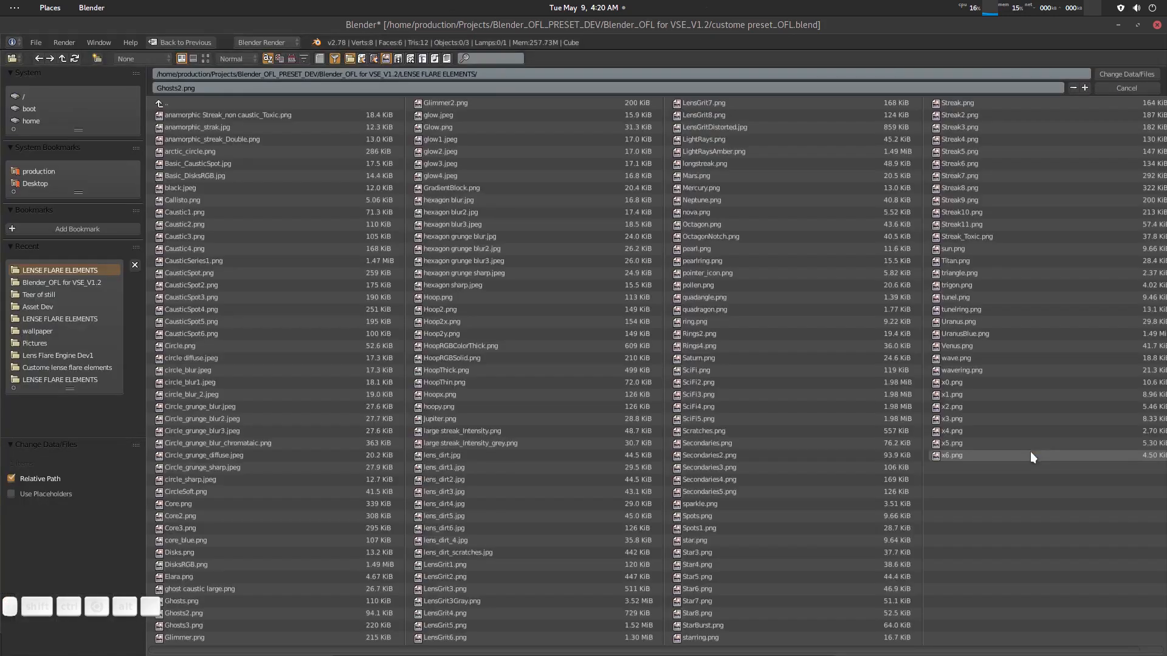
pyautogui.click(205, 59)
pyautogui.scroll(-5, 718, 395)
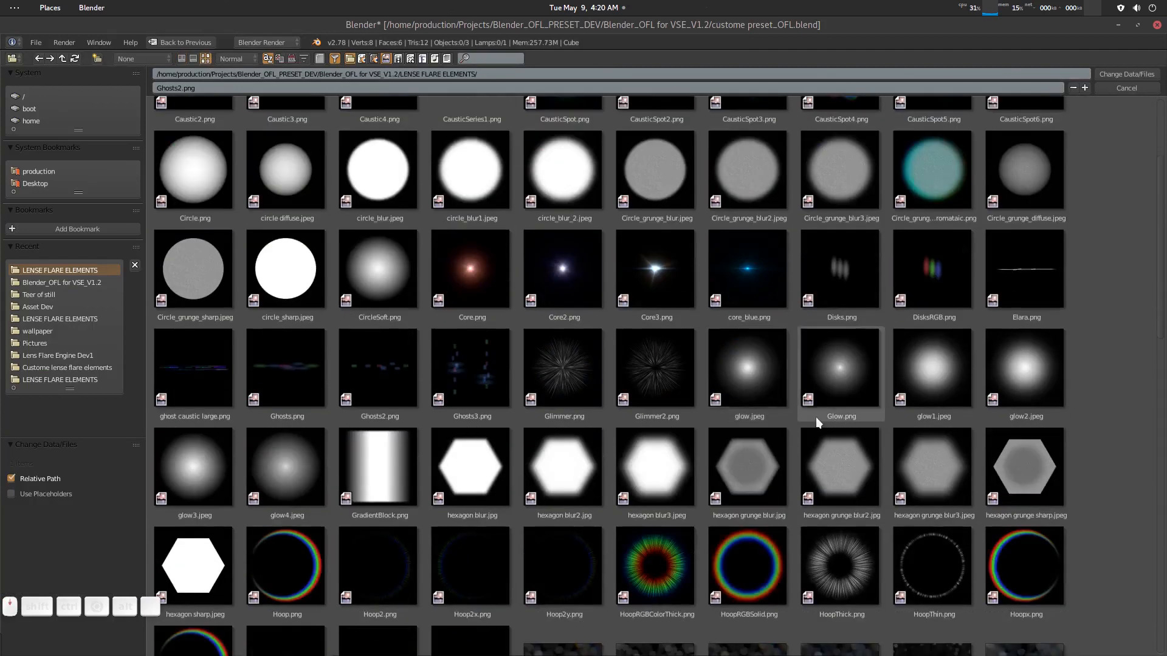
pyautogui.doubleClick(1009, 496)
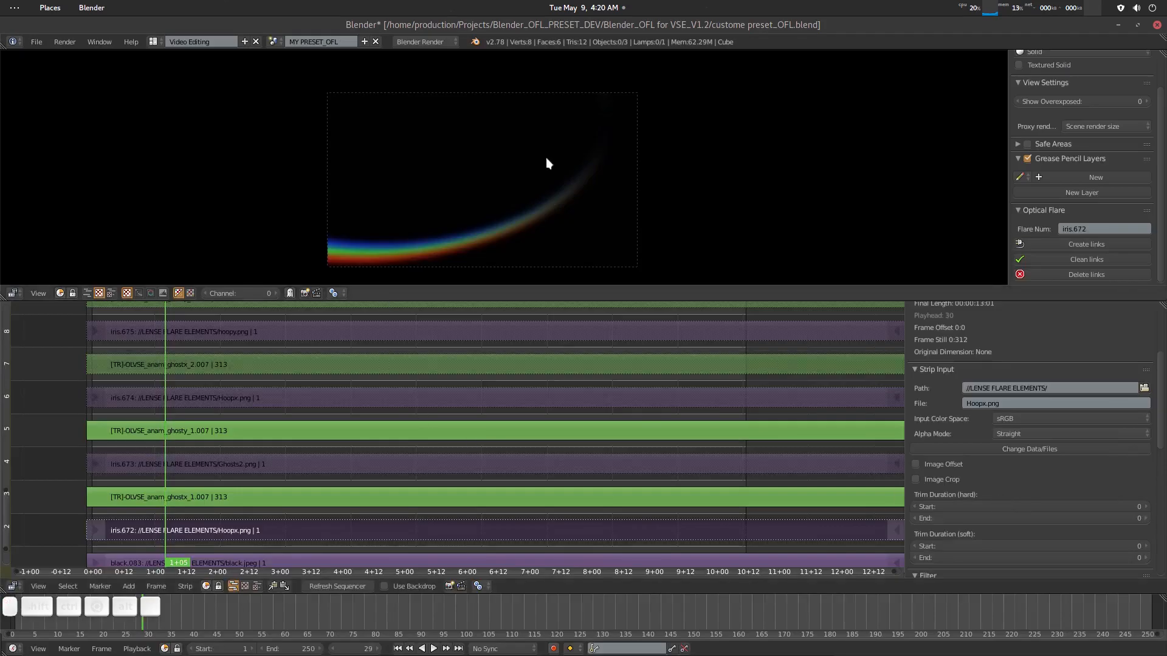
# Replace the image of strip iris.673, below ghosty_1, with hoopy.png from the LENSE FLARE ELEMENTS folder, browsing the files as thumbnails.
pyautogui.rightClick(181, 466)
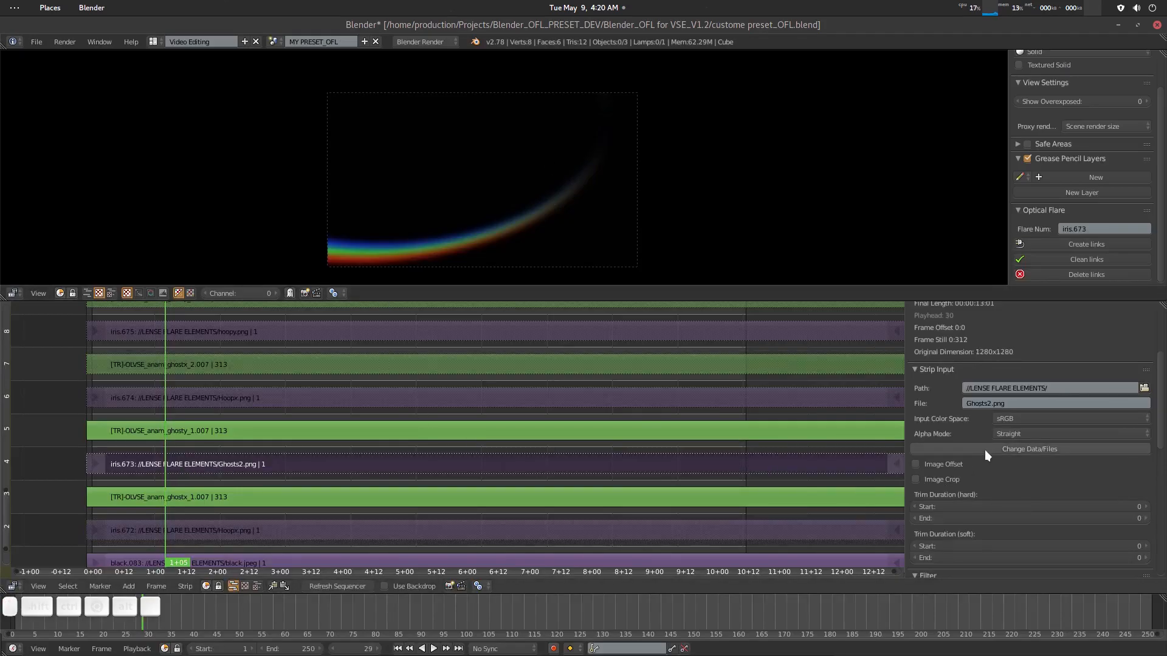
pyautogui.click(1000, 448)
pyautogui.click(205, 58)
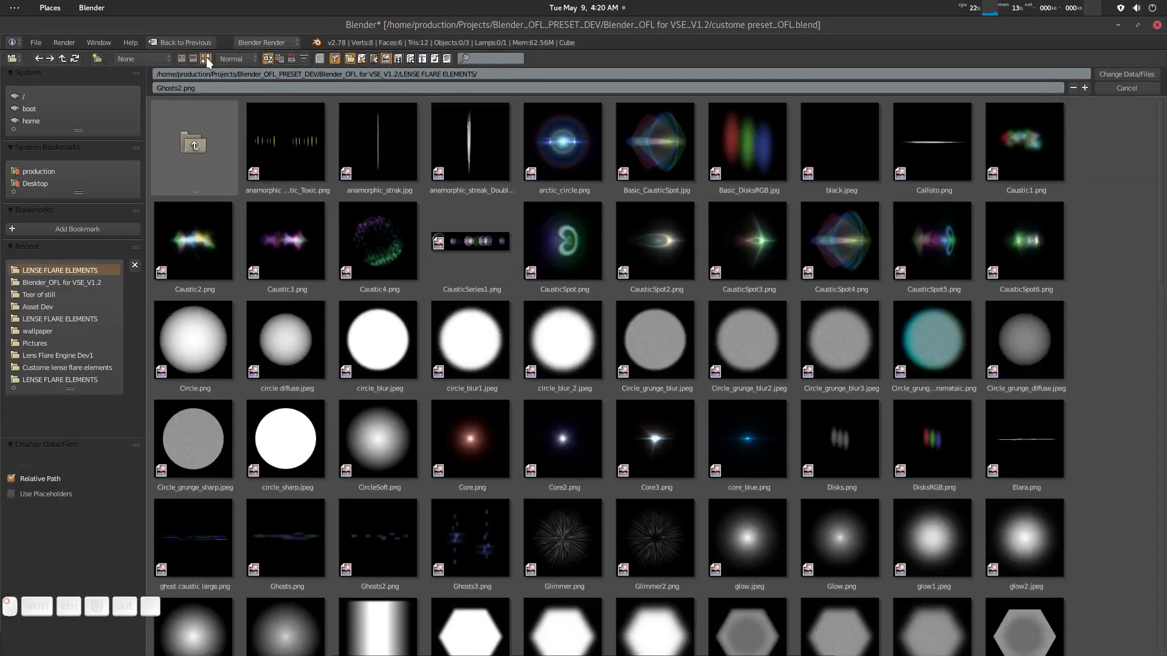
pyautogui.scroll(-4, 774, 482)
pyautogui.scroll(-2, 774, 483)
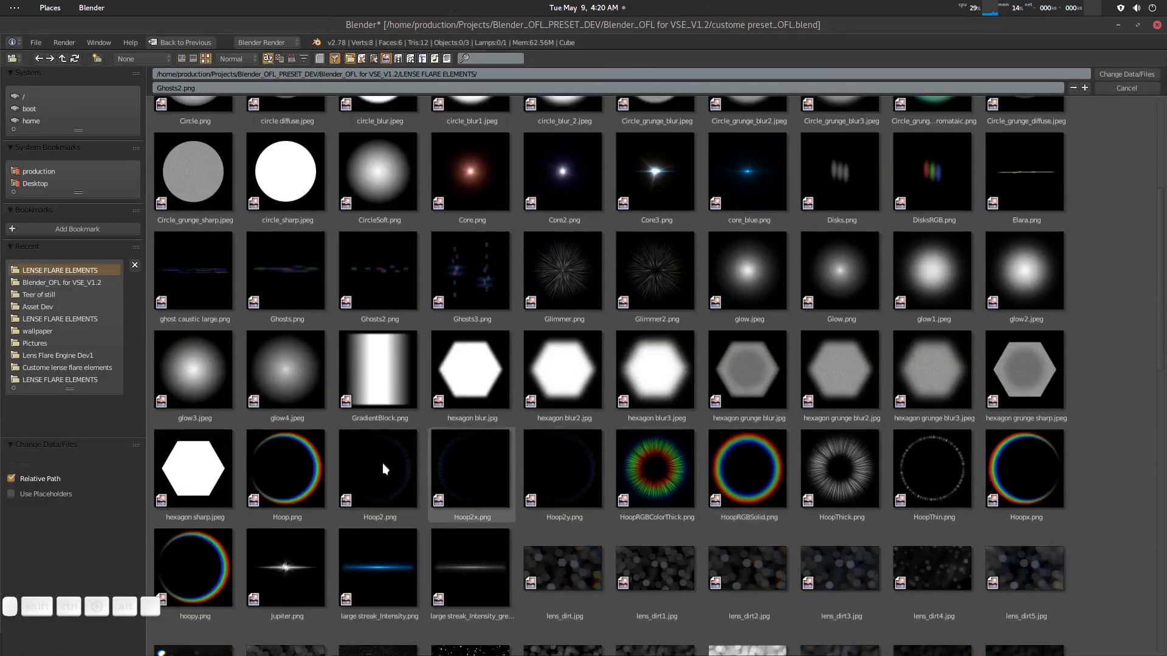
pyautogui.click(191, 560)
pyautogui.doubleClick(191, 561)
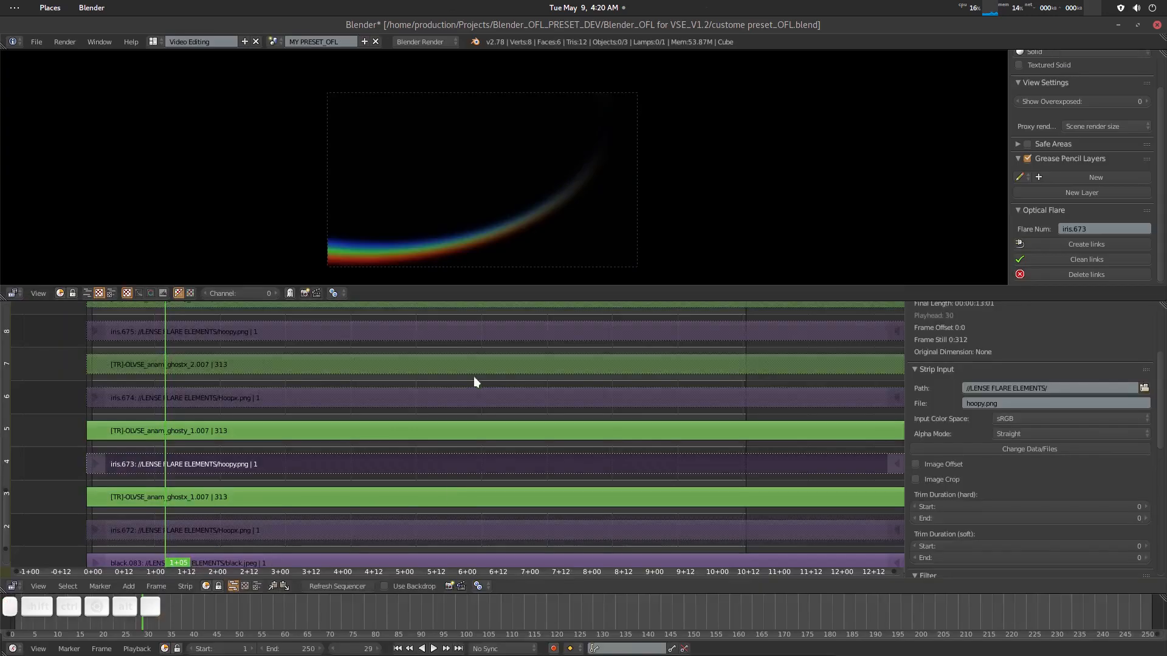
# Leave the ghosts group and the flare groups, and select the .007 image strip below the global control.
pyautogui.moveTo(436, 401); pyautogui.dragTo(436, 396, button='middle')
pyautogui.press('Tab')
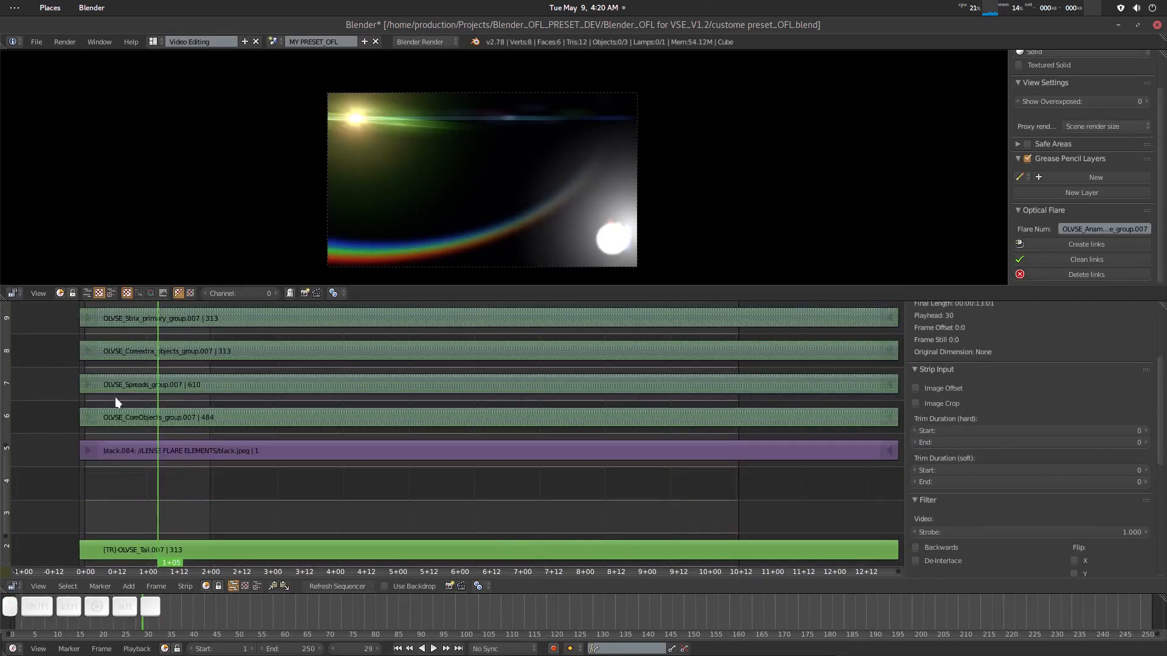
pyautogui.press('Tab')
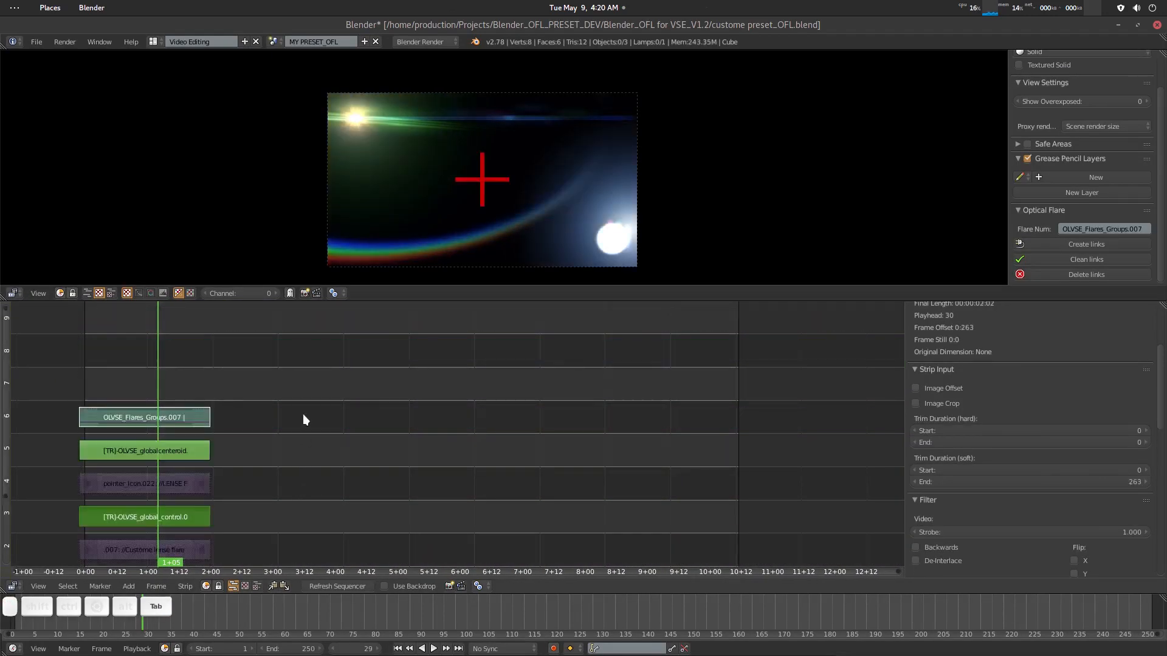
pyautogui.moveTo(293, 441); pyautogui.dragTo(433, 408, button='middle')
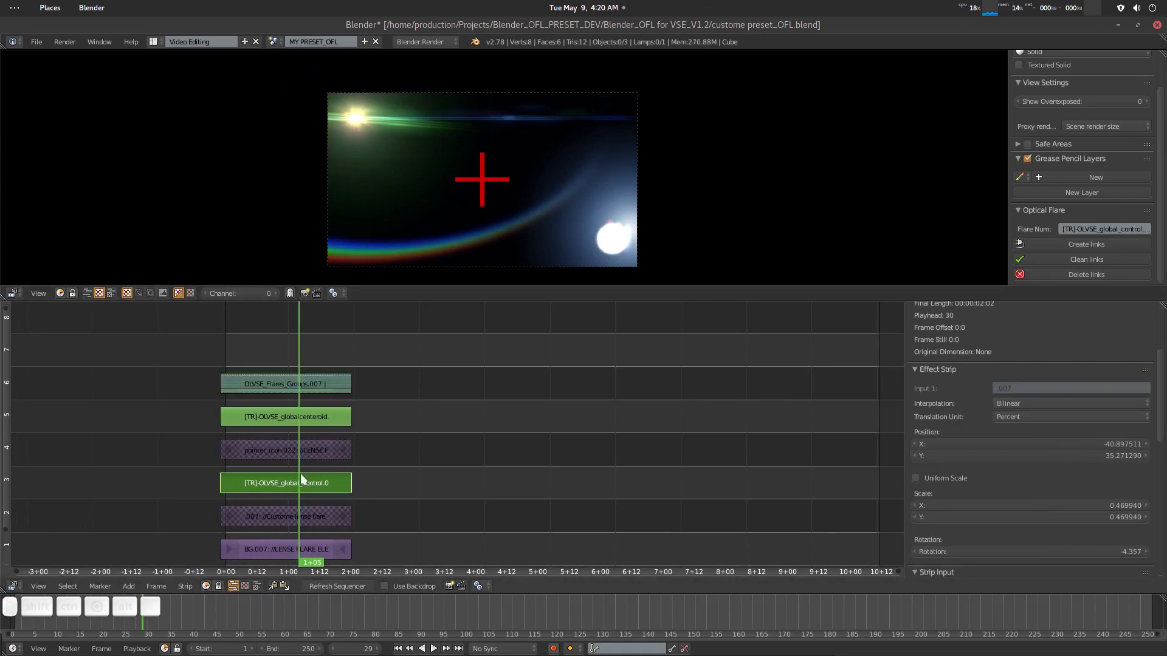
pyautogui.rightClick(271, 517)
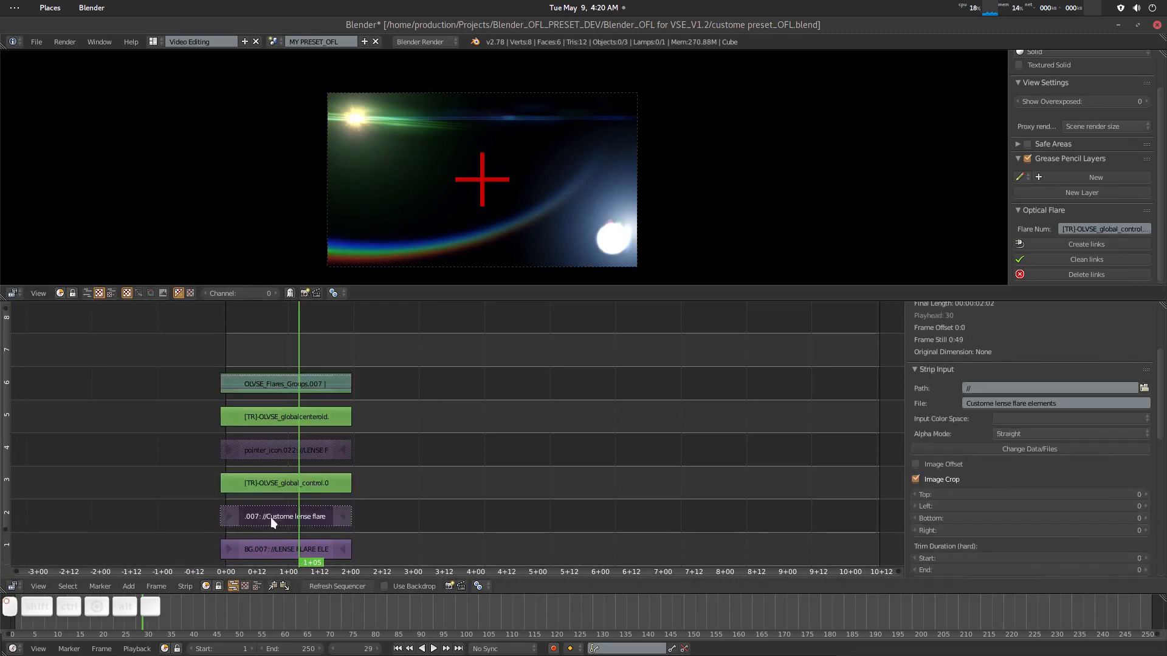
pyautogui.click(1077, 243)
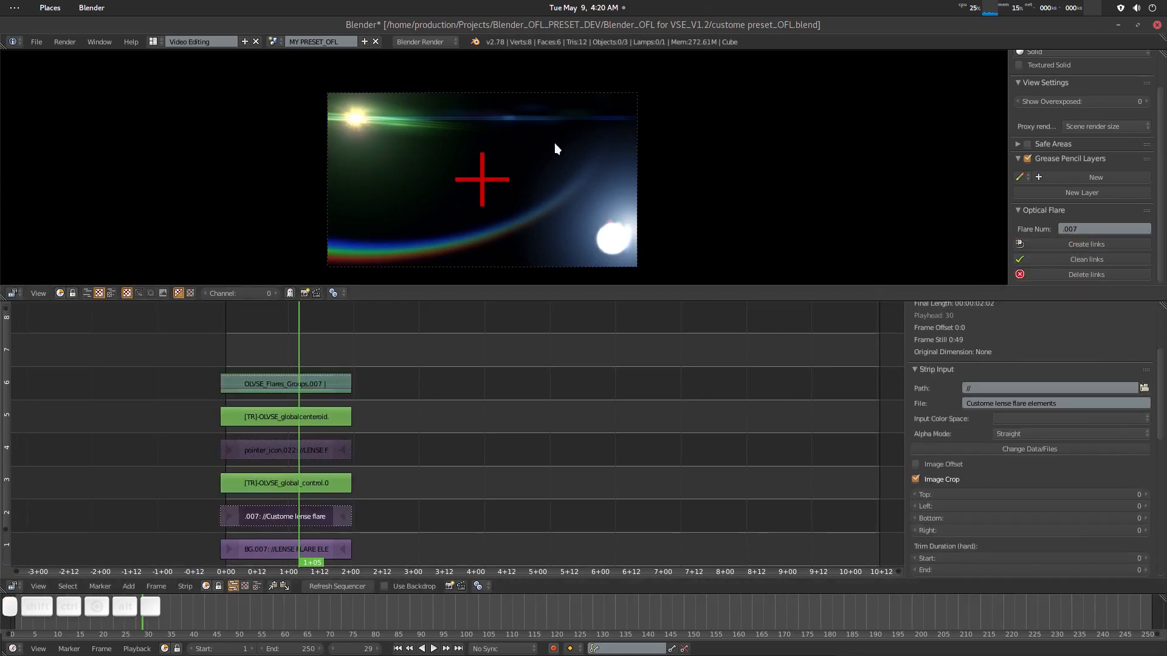
# Move the OLVSE_global_control transform strip in the preview to about X -21.5, Y 29.7 percent.
pyautogui.rightClick(348, 117)
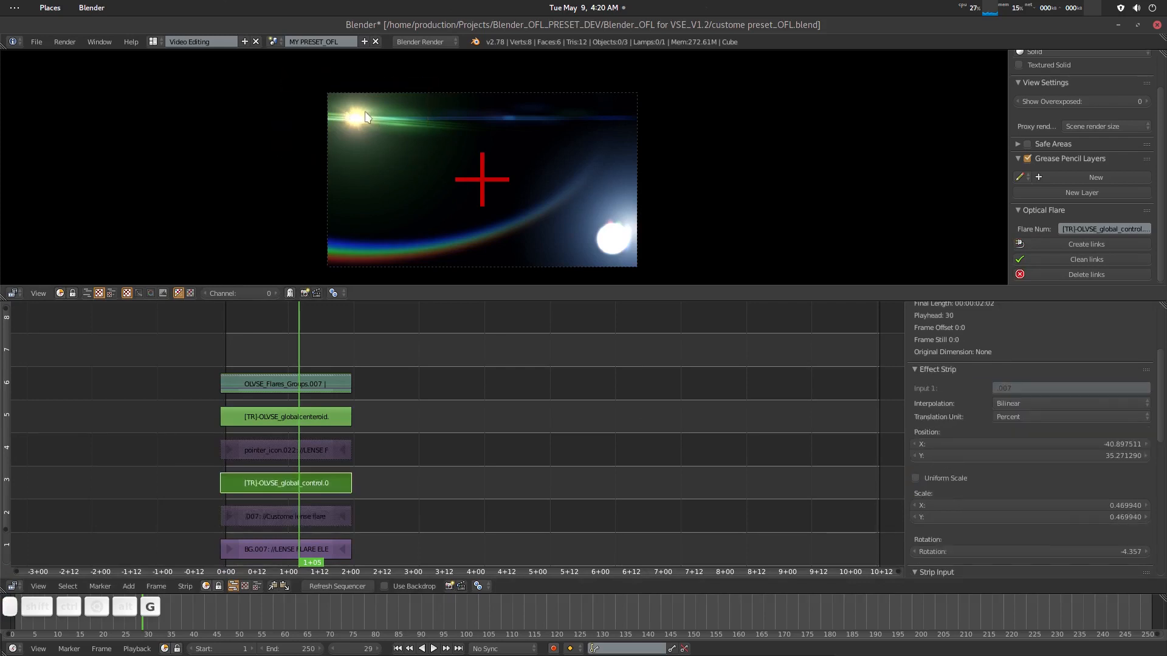
pyautogui.press('g')
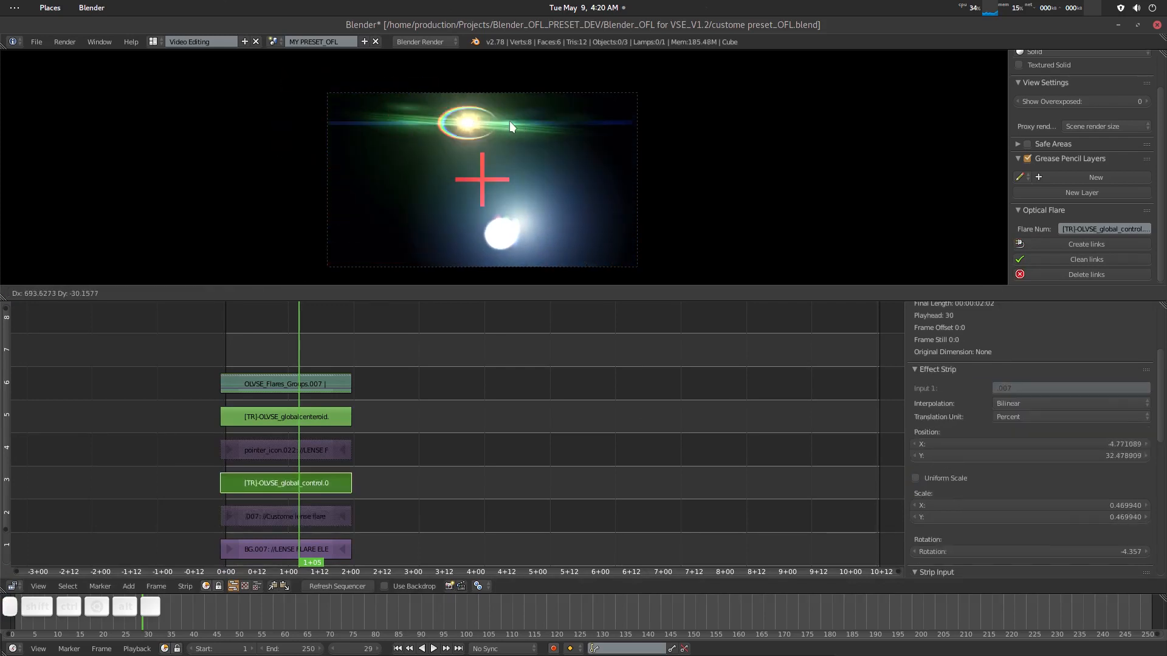
pyautogui.click(406, 126)
# Reopen OLVSE_Flares_Groups.007 and its Anam_Ghosts_One group, enable X flip on the OLVSE_anam_ghosty_1.007 transform strip, and leave the ghosts group.
pyautogui.rightClick(276, 384)
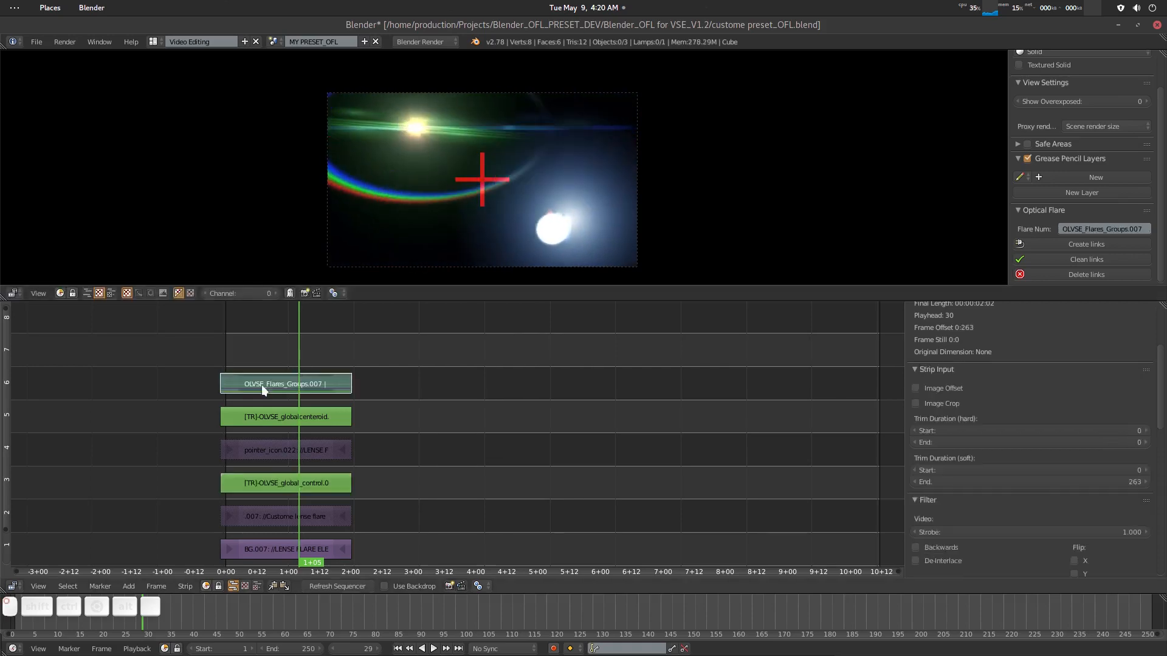
pyautogui.press('Tab')
pyautogui.moveTo(414, 433); pyautogui.dragTo(280, 423, button='middle')
pyautogui.moveTo(266, 368)
pyautogui.mouseDown(button='middle')
pyautogui.moveTo(262, 401)
pyautogui.moveTo(254, 376)
pyautogui.moveTo(217, 437)
pyautogui.mouseUp(button='middle')
pyautogui.press('Tab')
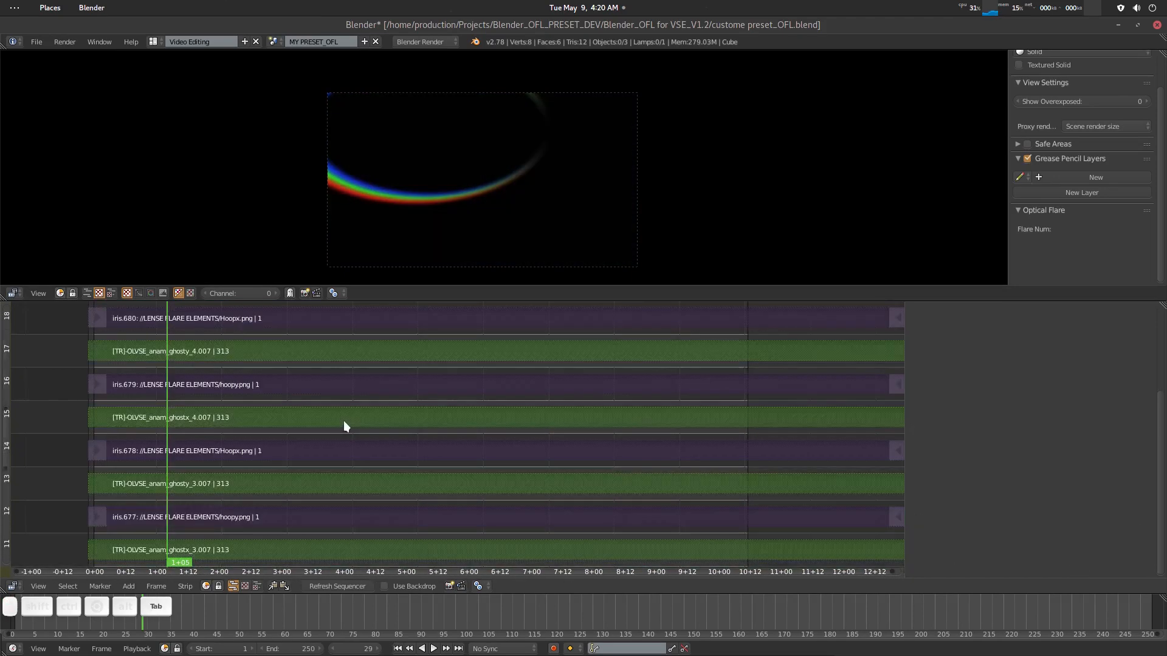
pyautogui.moveTo(344, 420); pyautogui.dragTo(252, 436, button='middle')
pyautogui.rightClick(230, 418)
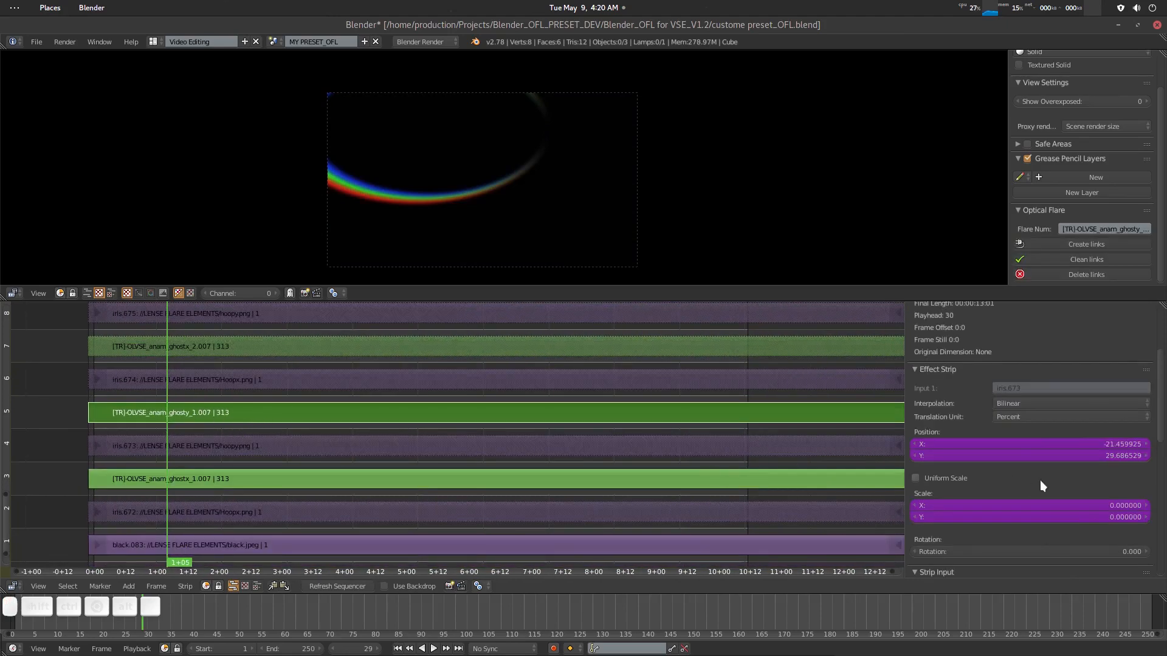
pyautogui.scroll(-12, 1041, 480)
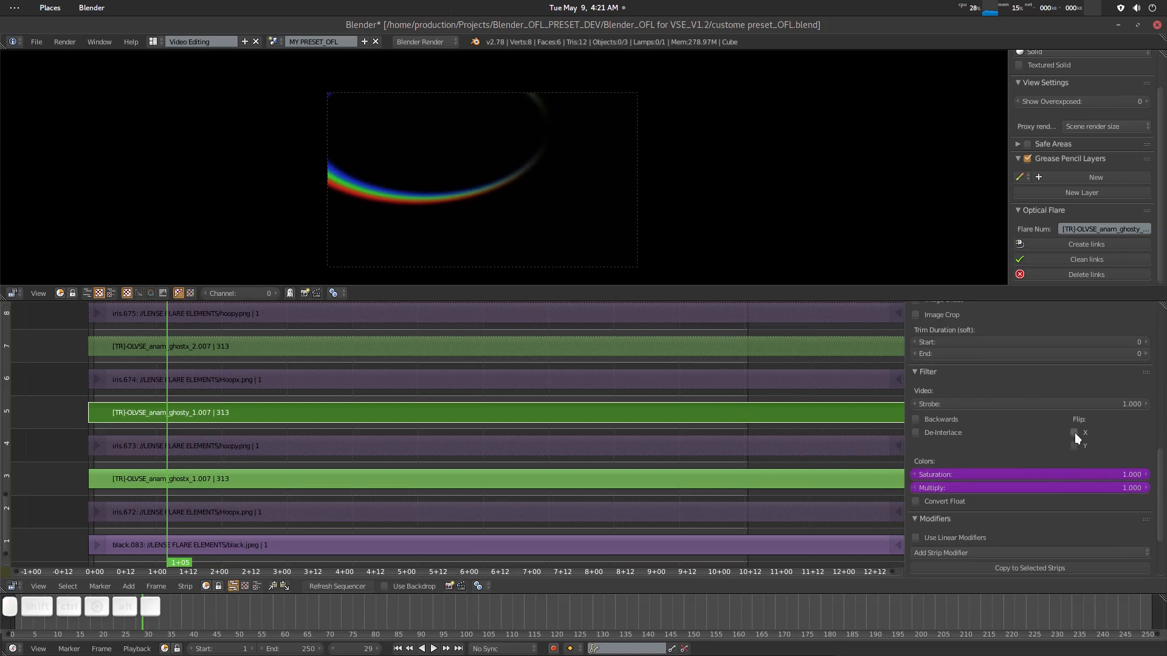
pyautogui.click(1074, 433)
pyautogui.press('Tab')
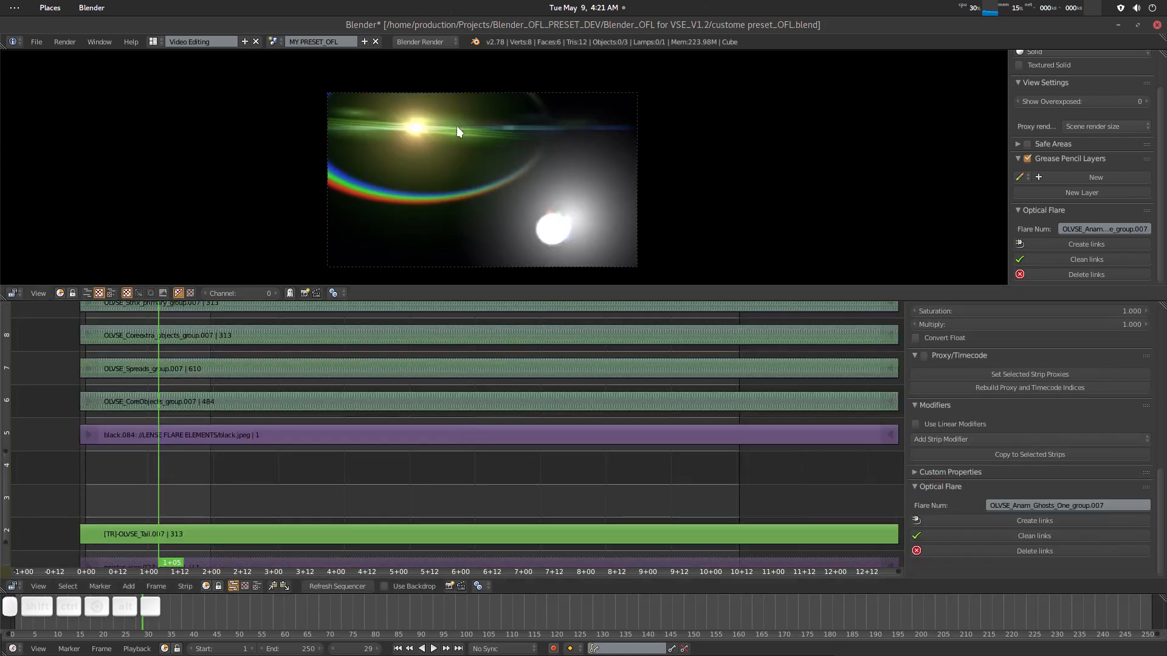
# Move the OLVSE_global_control transform strip around the upper part of the preview to test how the hoop ghost follows.
pyautogui.rightClick(414, 127)
pyautogui.press('g')
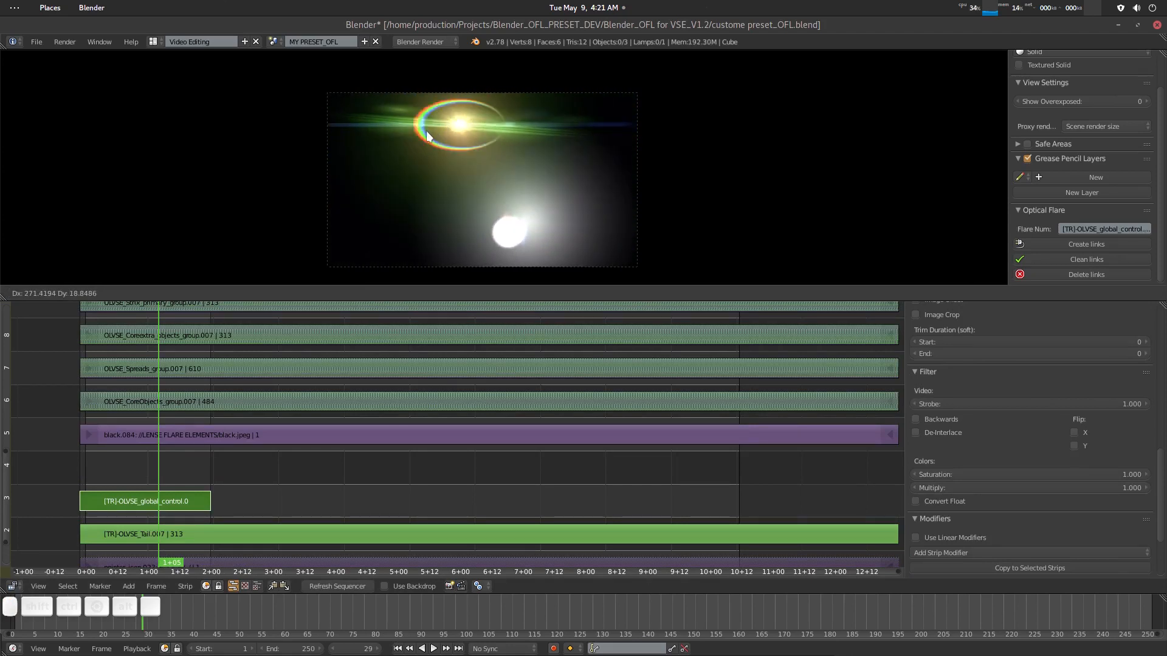
pyautogui.click(496, 239)
# Open the OLVSE_Anam_Ghosts_One_group.007 meta strip and bring its lowest ghost strips into reach.
pyautogui.keyDown('shift'); pyautogui.scroll(8, 254, 448); pyautogui.keyUp('shift')
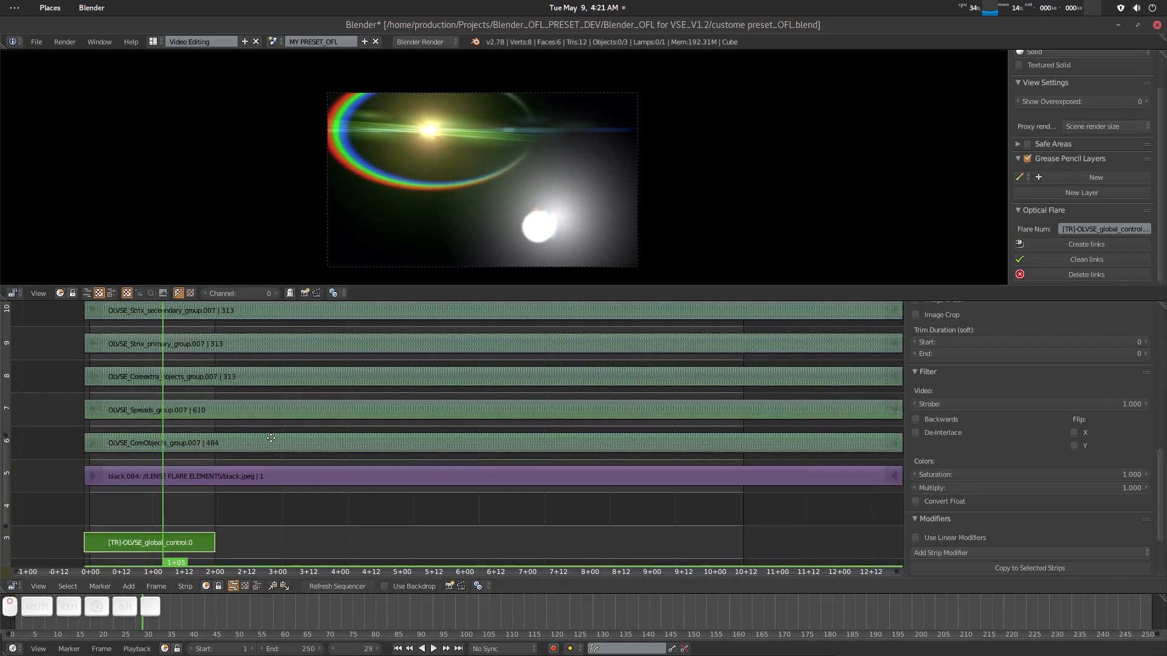
pyautogui.keyDown('shift'); pyautogui.scroll(2, 277, 398); pyautogui.keyUp('shift')
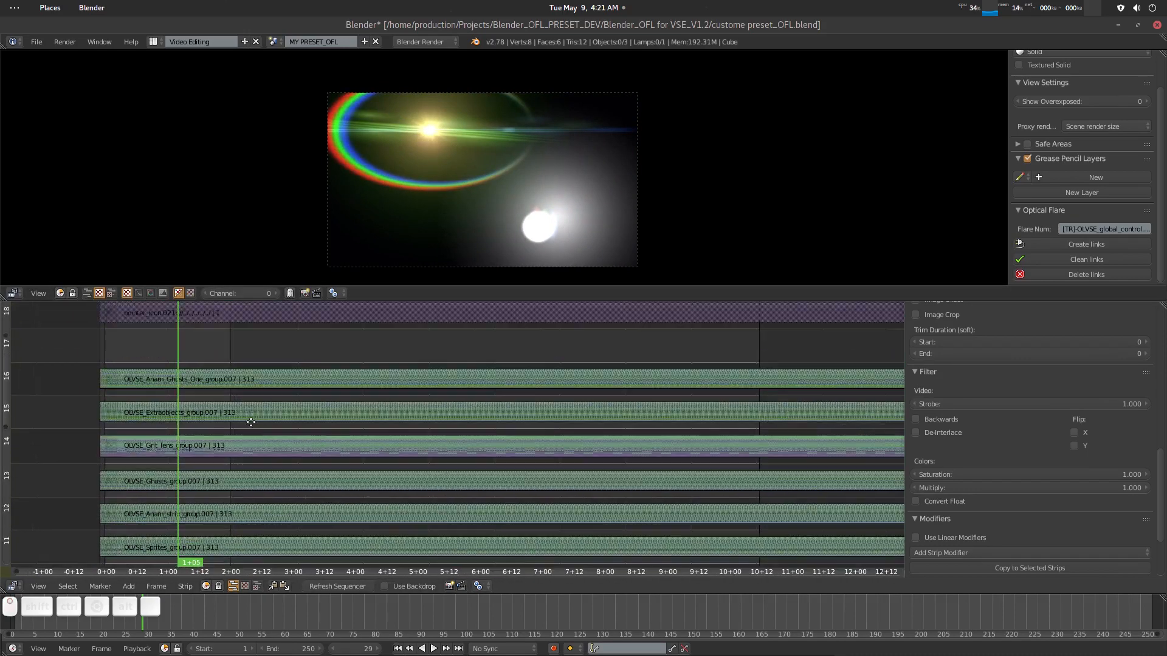
pyautogui.rightClick(248, 378)
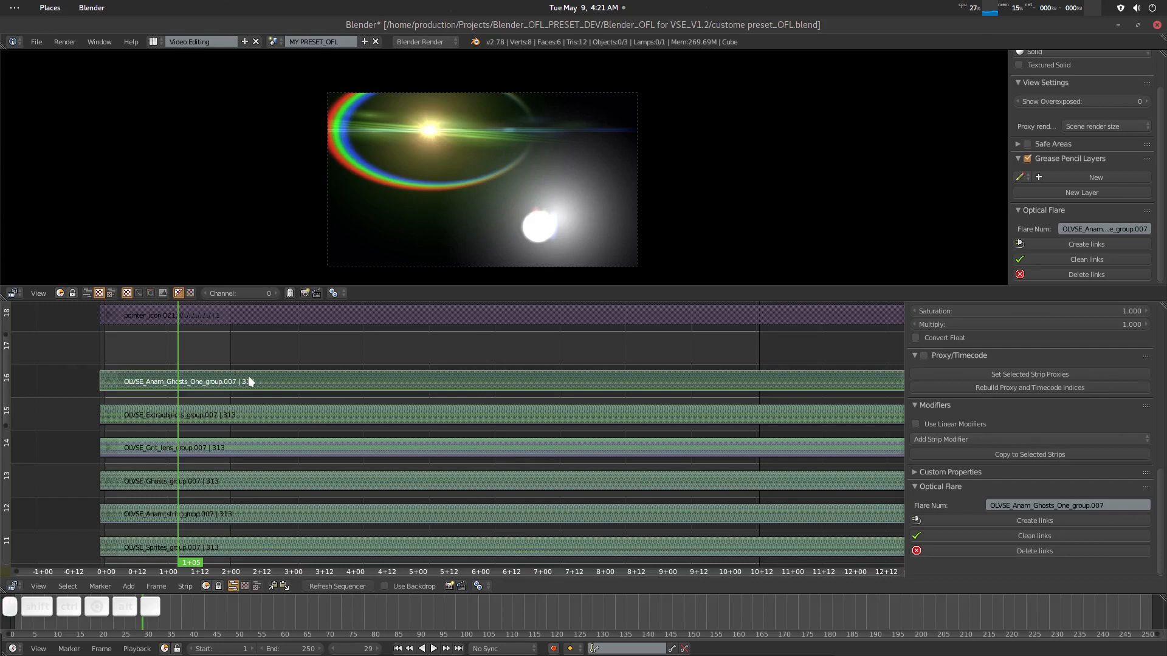
pyautogui.press('Tab')
pyautogui.keyDown('shift'); pyautogui.scroll(-8, 351, 455); pyautogui.keyUp('shift')
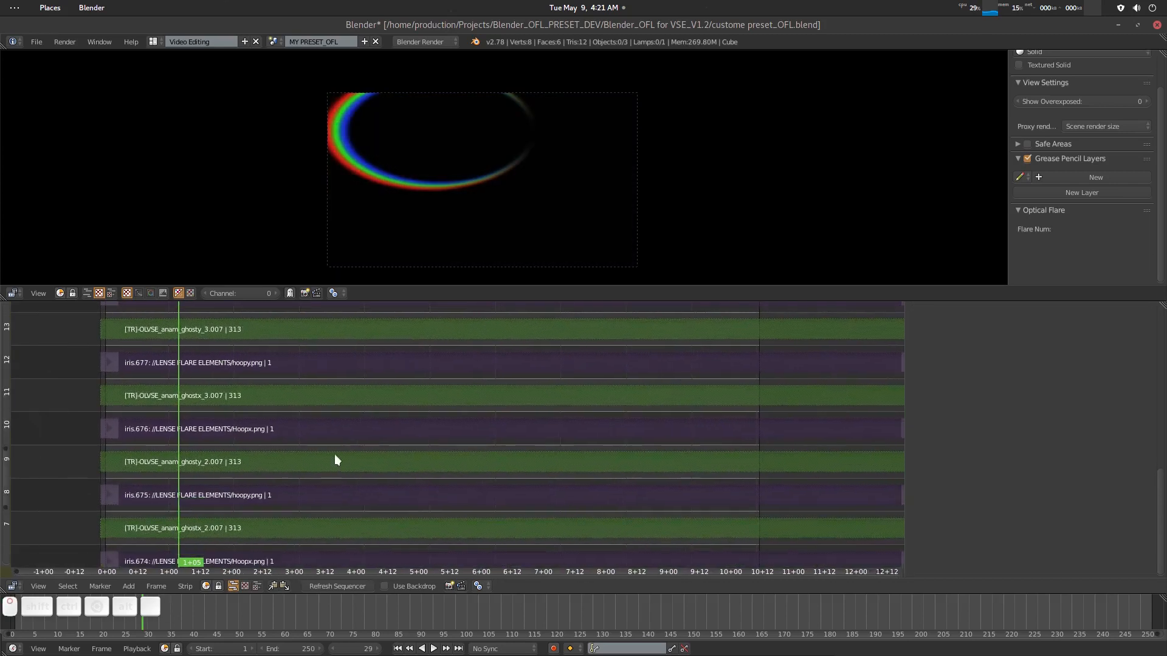
pyautogui.keyDown('shift'); pyautogui.scroll(-2, 297, 457); pyautogui.keyUp('shift')
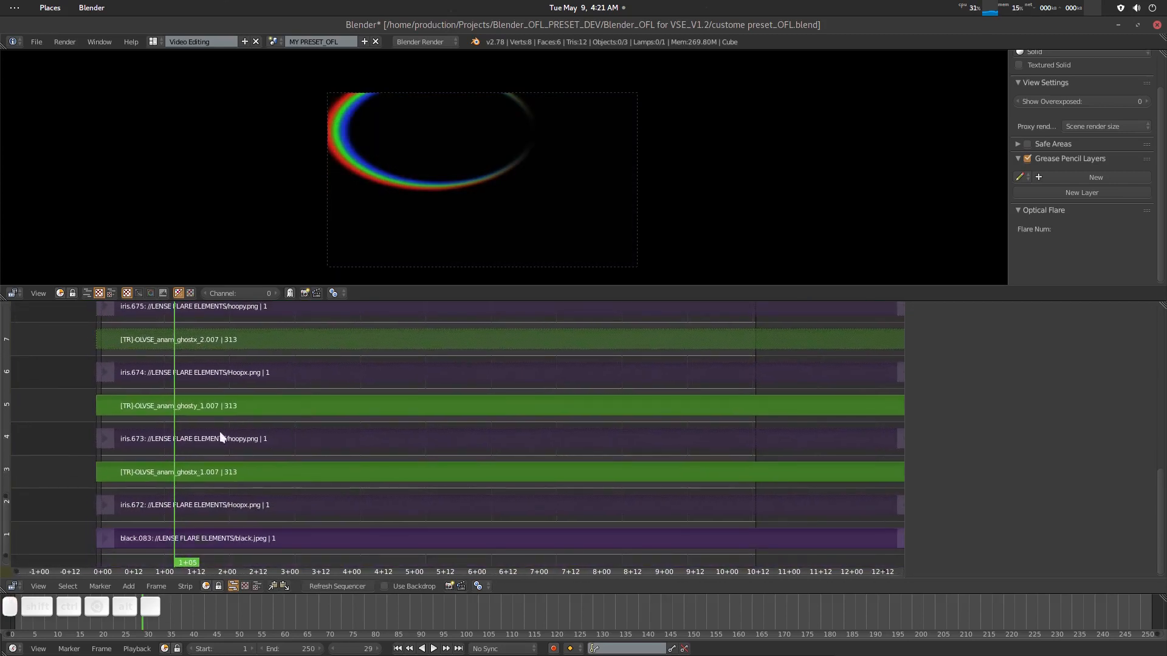
# Replace the image of strip iris.673, below ghosty_1, with Ghosts2.png from the LENSE FLARE ELEMENTS folder, browsing the files as thumbnails.
pyautogui.click(302, 435)
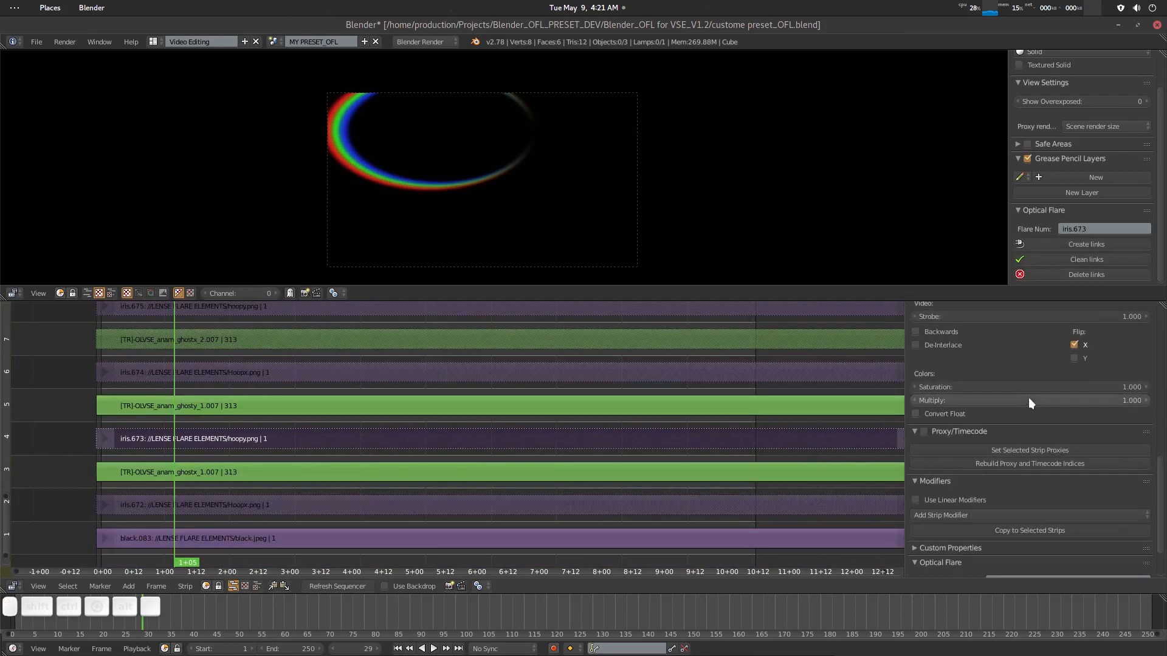
pyautogui.scroll(5, 1028, 401)
pyautogui.scroll(8, 1078, 455)
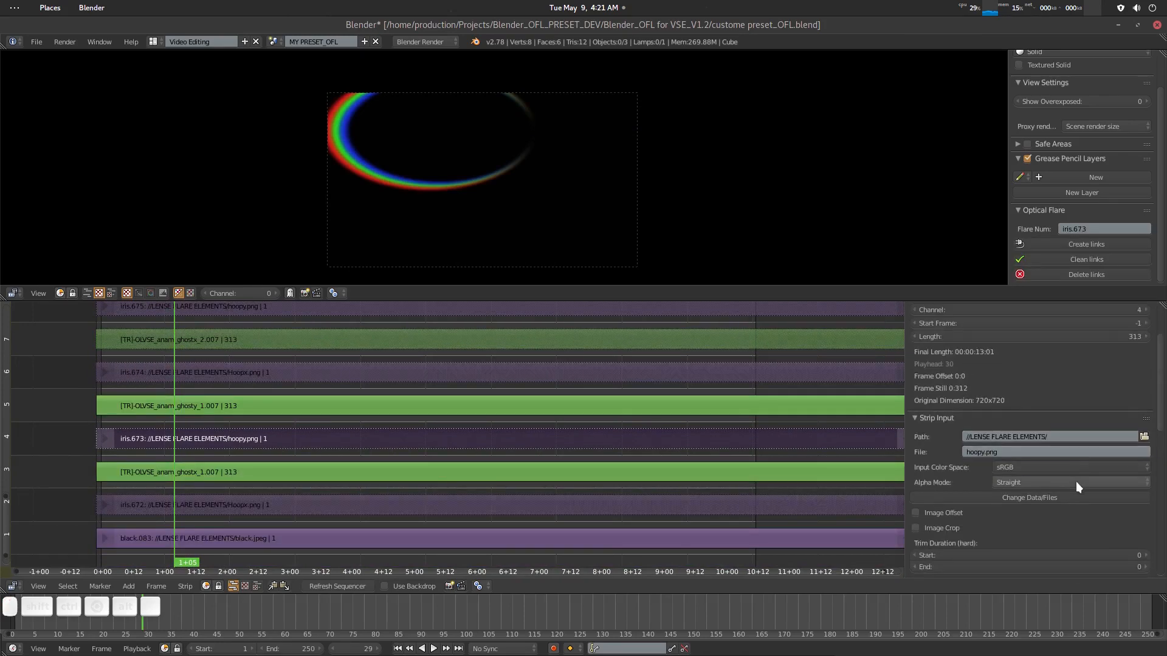
pyautogui.click(1053, 498)
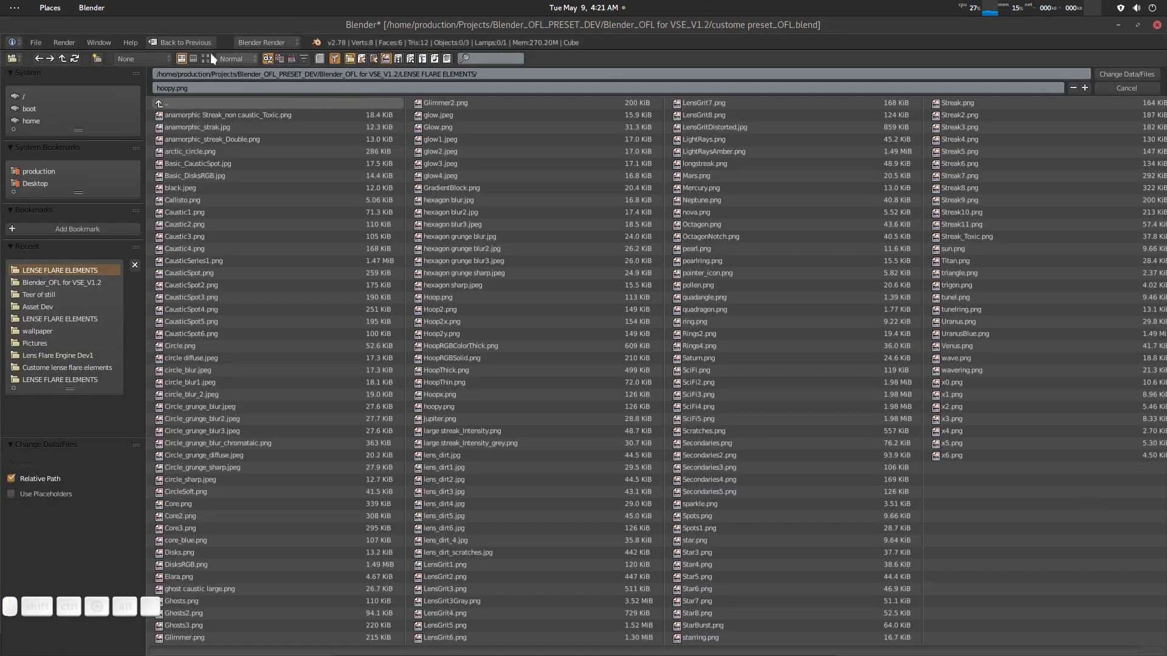
pyautogui.click(206, 59)
pyautogui.scroll(-2, 892, 424)
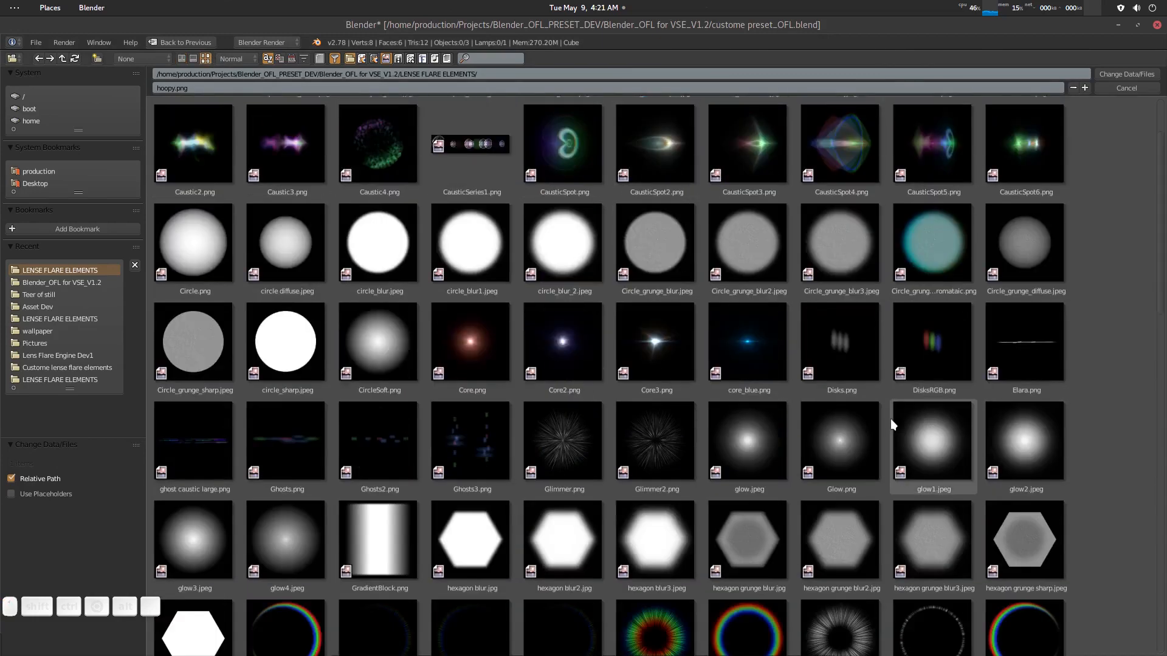
pyautogui.scroll(-5, 891, 419)
pyautogui.scroll(-9, 578, 437)
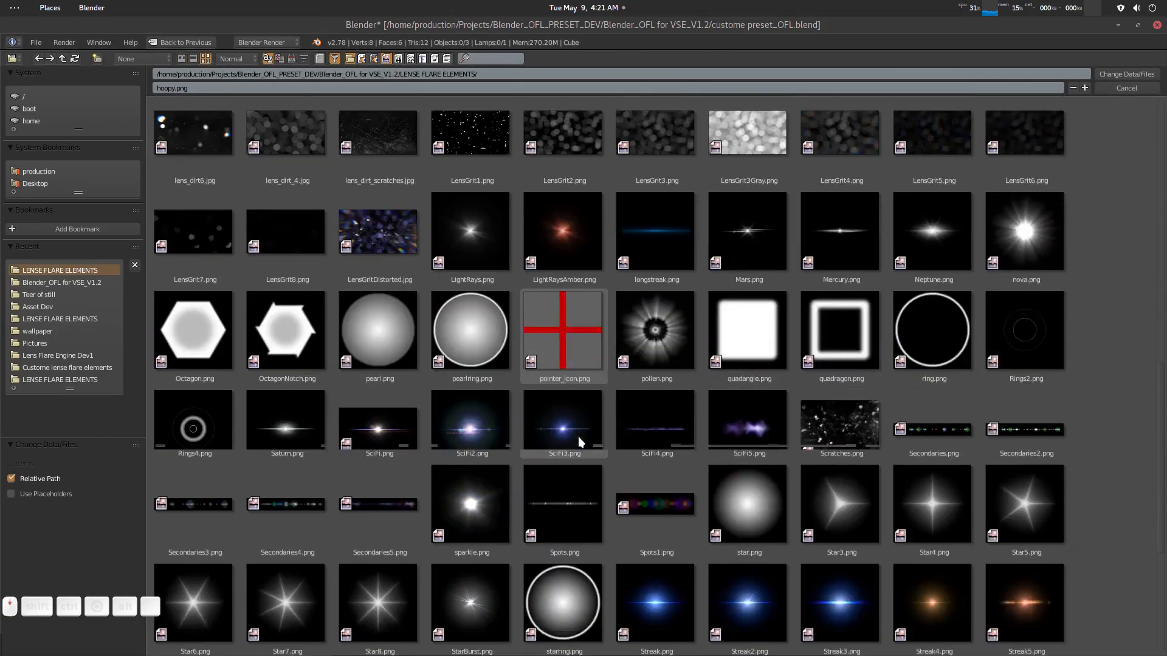
pyautogui.scroll(-7, 578, 437)
pyautogui.scroll(5, 578, 436)
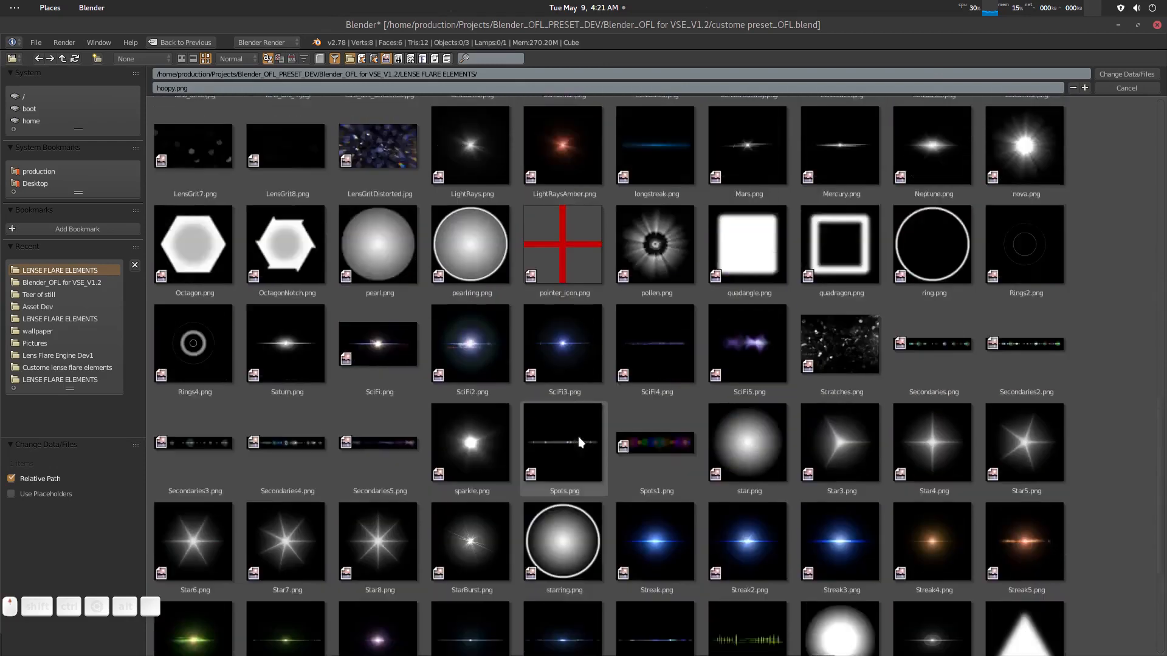
pyautogui.scroll(1, 578, 436)
pyautogui.scroll(6, 630, 440)
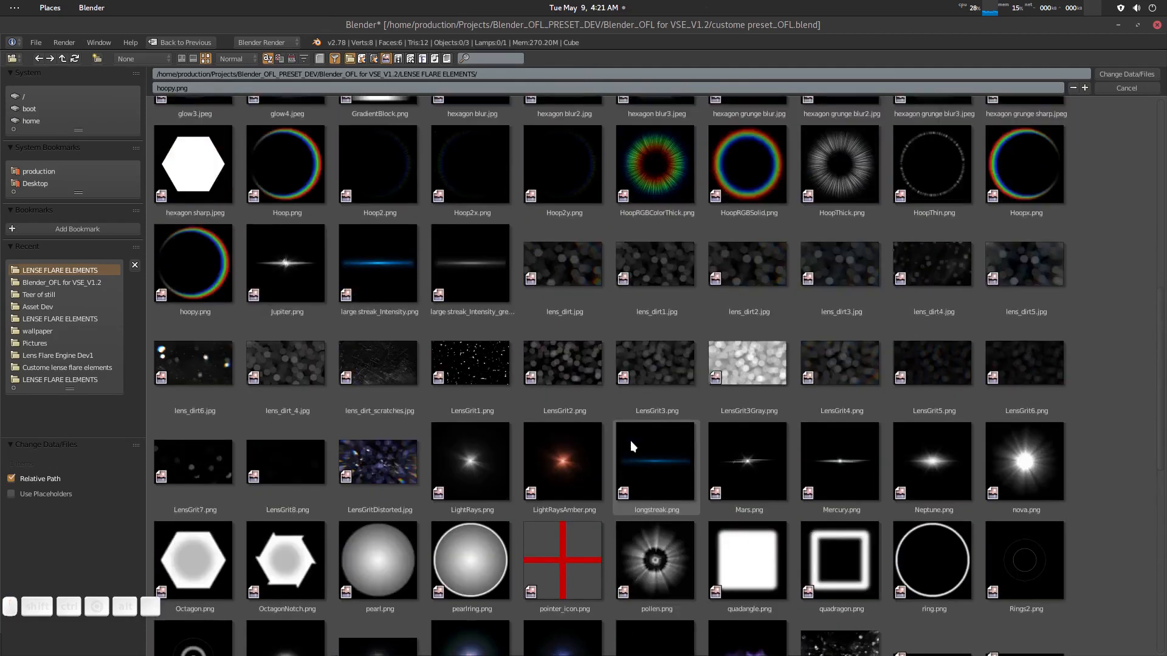
pyautogui.scroll(7, 629, 440)
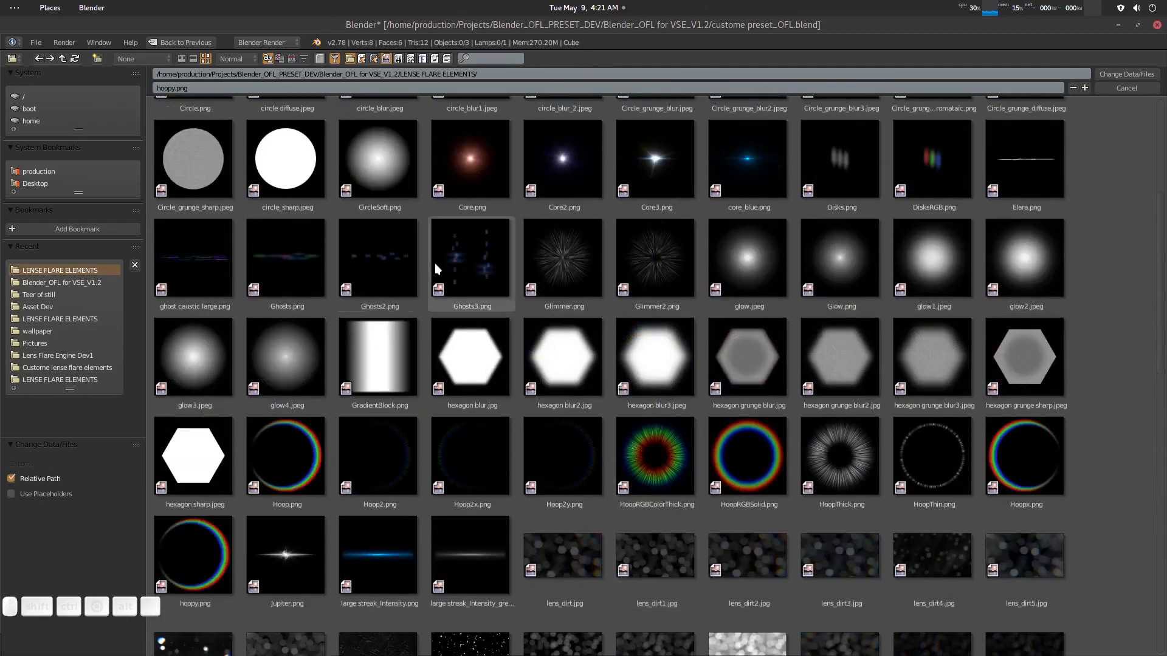
pyautogui.doubleClick(388, 261)
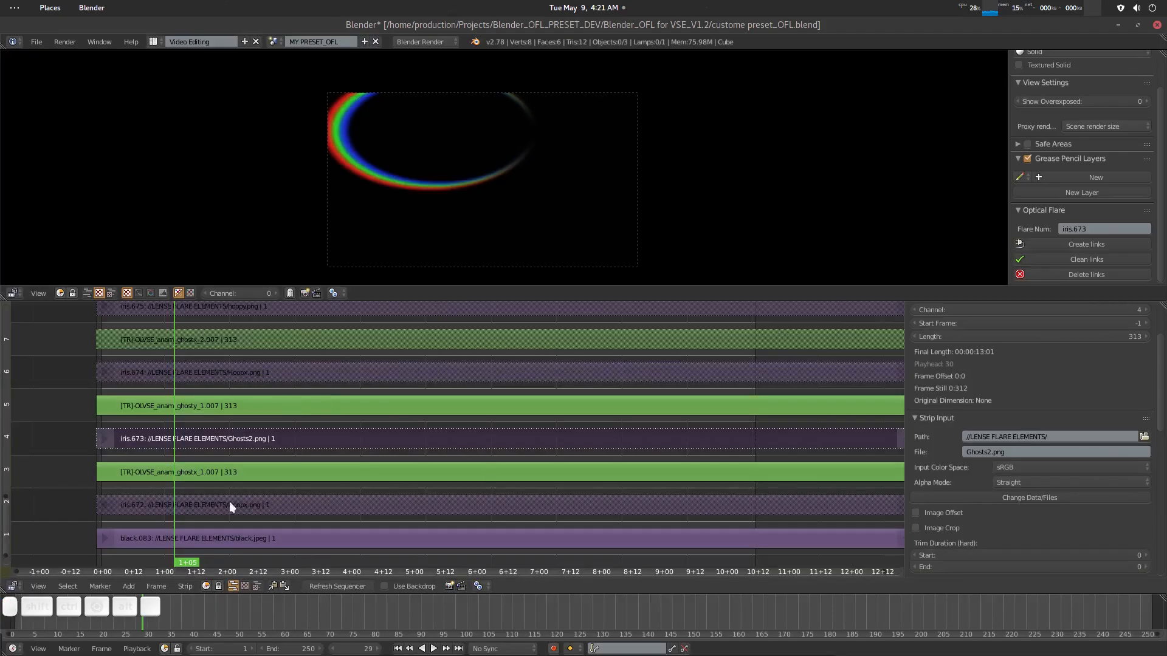
# Replace the image of strip iris.672, below ghostx_1, with Ghosts.png using the thumbnail view, and leave the ghosts group.
pyautogui.click(204, 498)
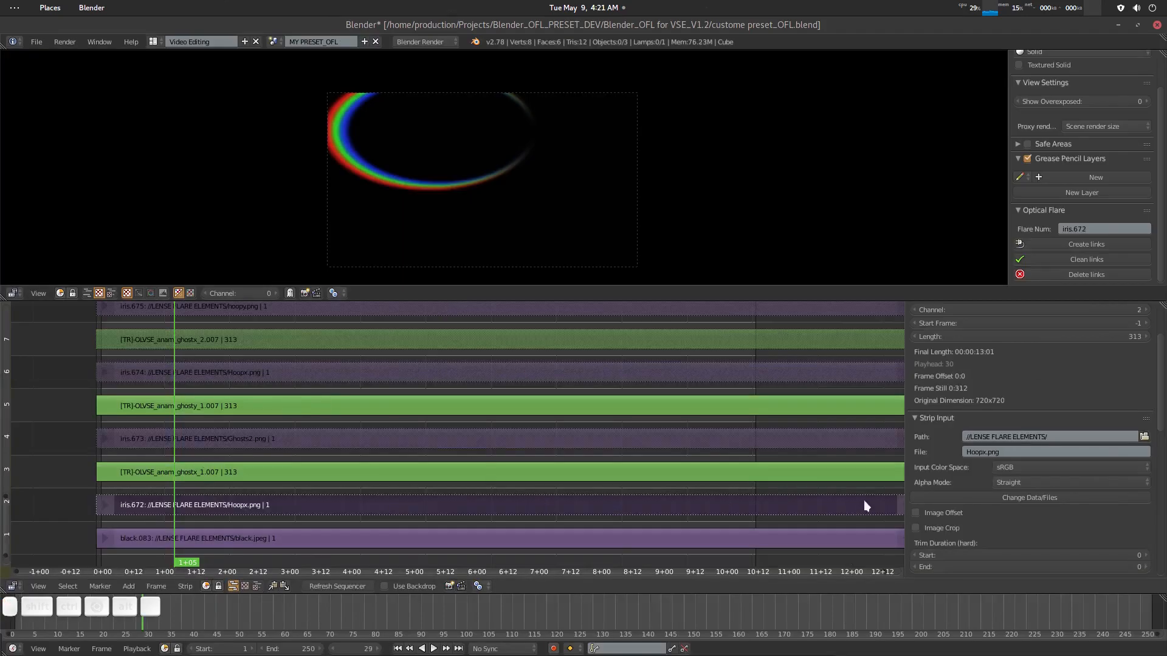
pyautogui.click(1032, 497)
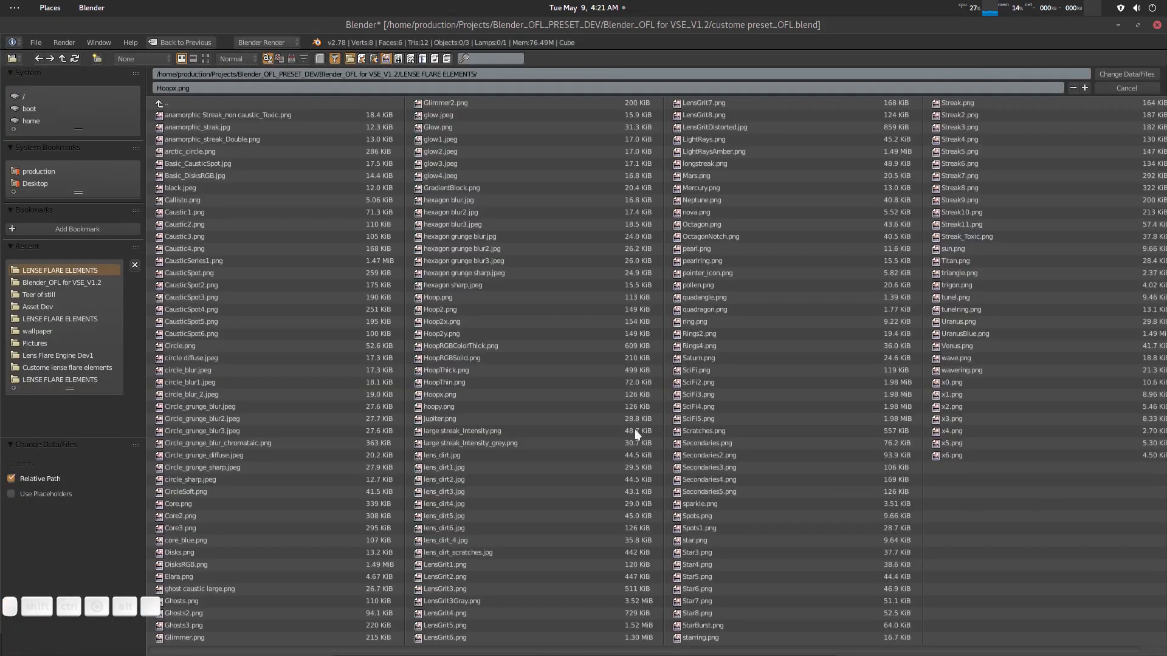
pyautogui.click(203, 59)
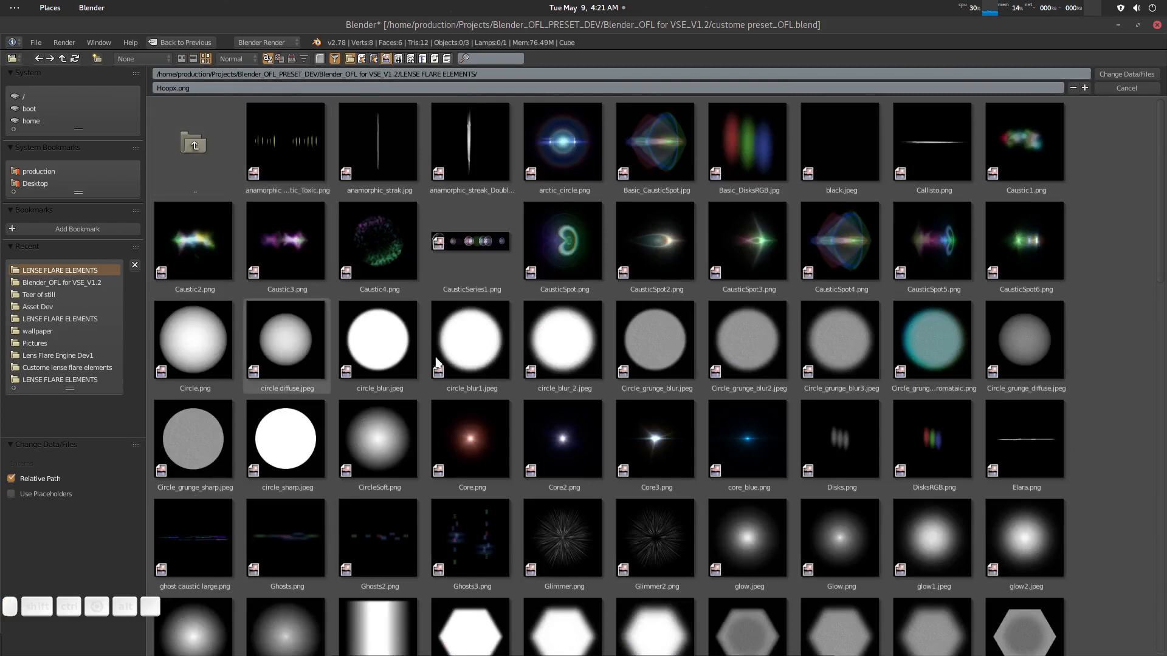
pyautogui.doubleClick(295, 534)
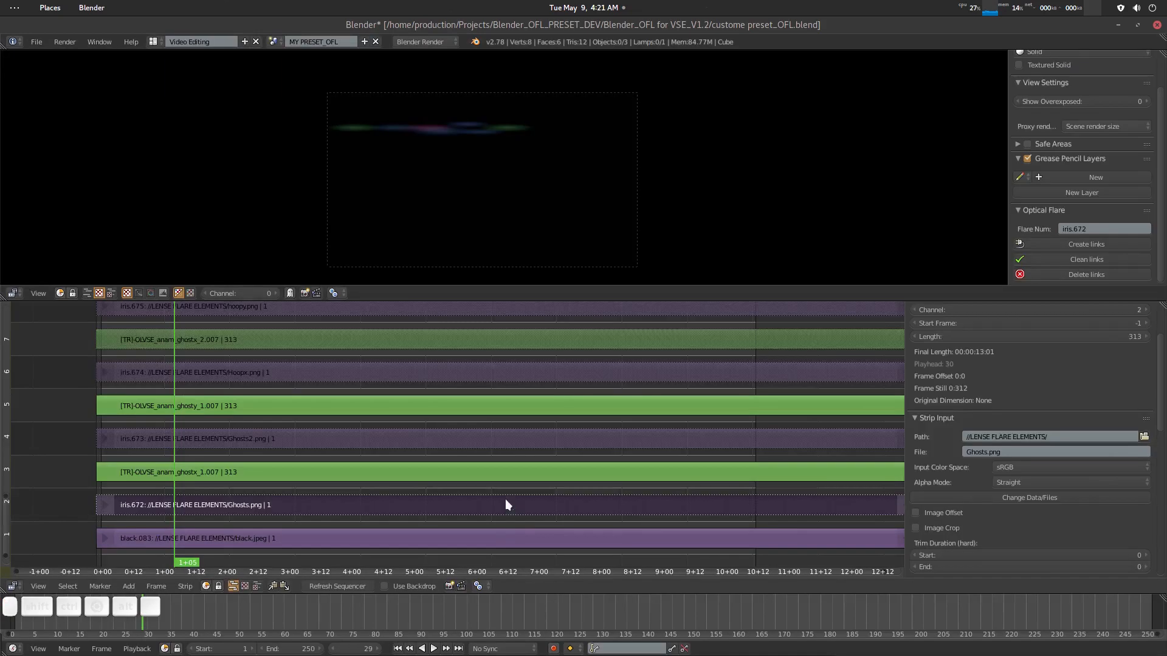
pyautogui.press('Tab')
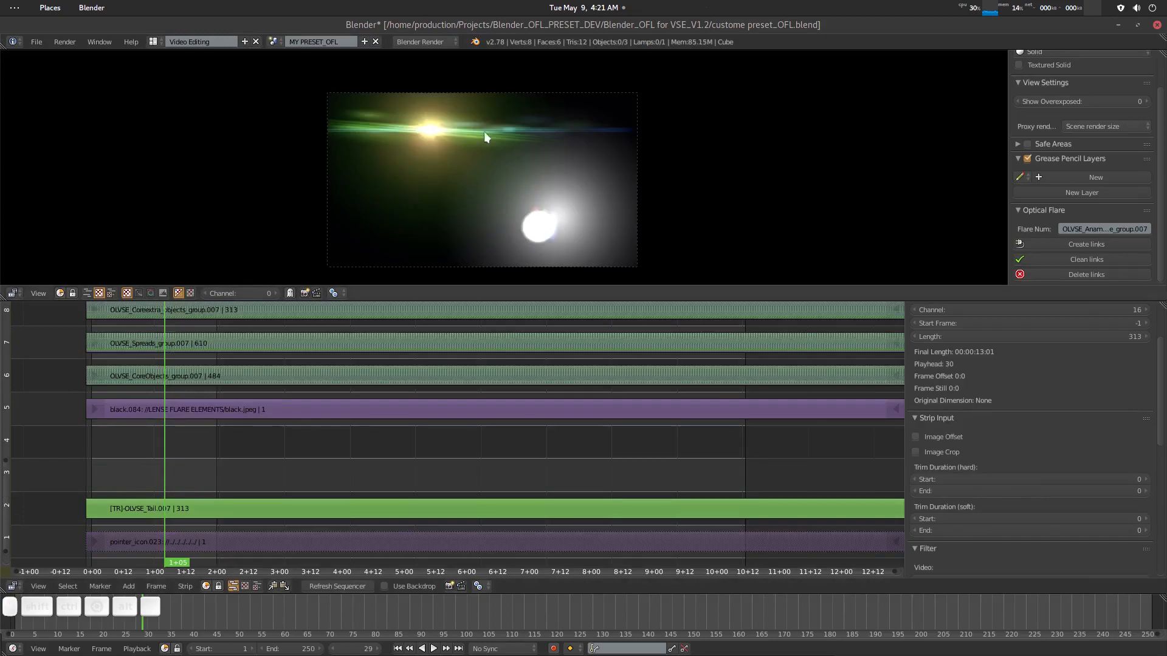
# Move the OLVSE_global_control transform strip in the preview to about X 26.8, Y 28.6 percent.
pyautogui.click(432, 130)
pyautogui.press('g')
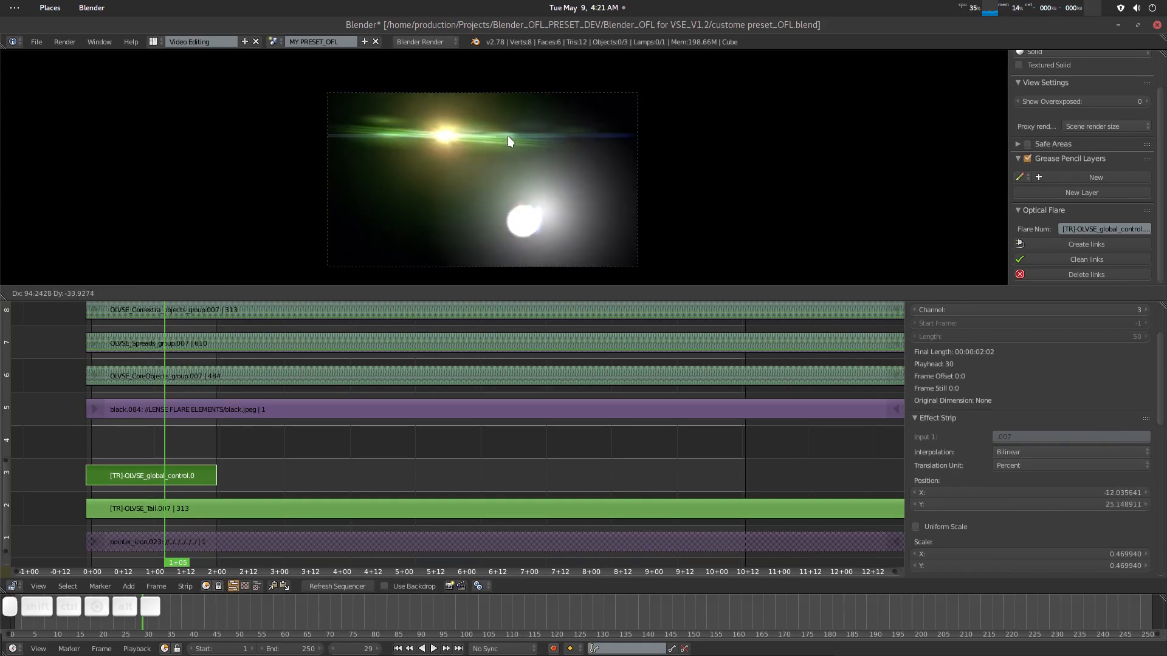
pyautogui.click(568, 130)
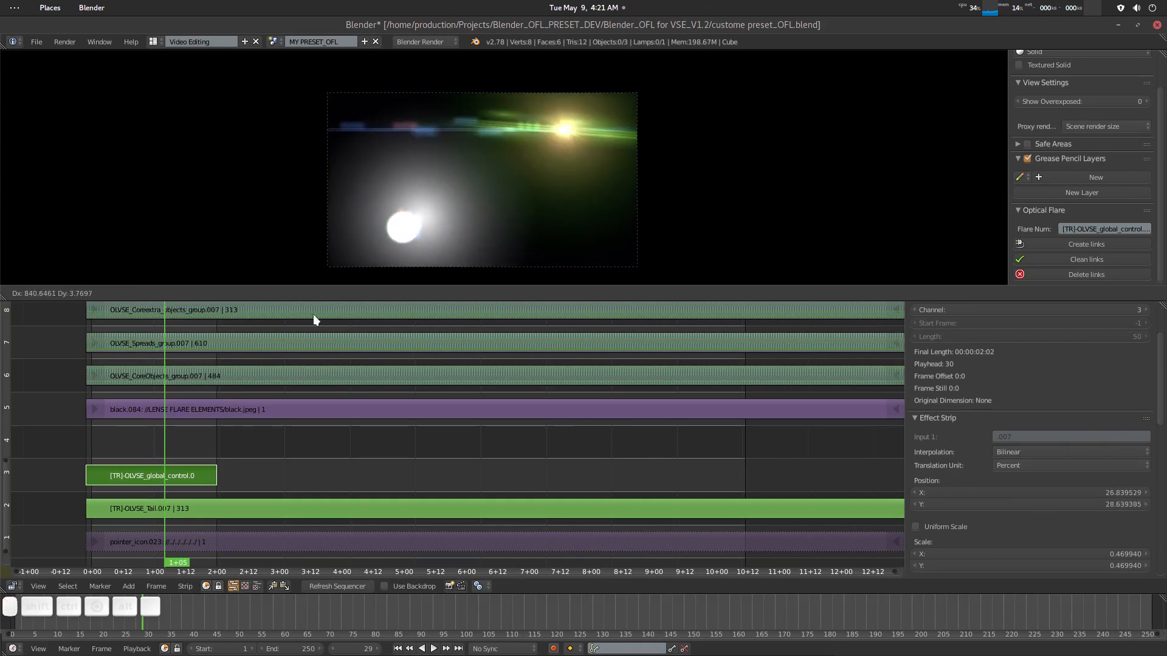
# Reopen the OLVSE_Anam_Ghosts_One_group.007 meta strip to preview its ghosts on their own.
pyautogui.moveTo(234, 336); pyautogui.dragTo(230, 575, button='middle')
pyautogui.moveTo(229, 303); pyautogui.dragTo(235, 403, button='middle')
pyautogui.rightClick(225, 384)
pyautogui.press('Tab')
pyautogui.moveTo(286, 430); pyautogui.dragTo(316, 449, button='middle')
# With the ghosts isolated, move the OLVSE_global_control transform strip in the preview to about X 17.8, Y 27.6 percent.
pyautogui.rightClick(562, 130)
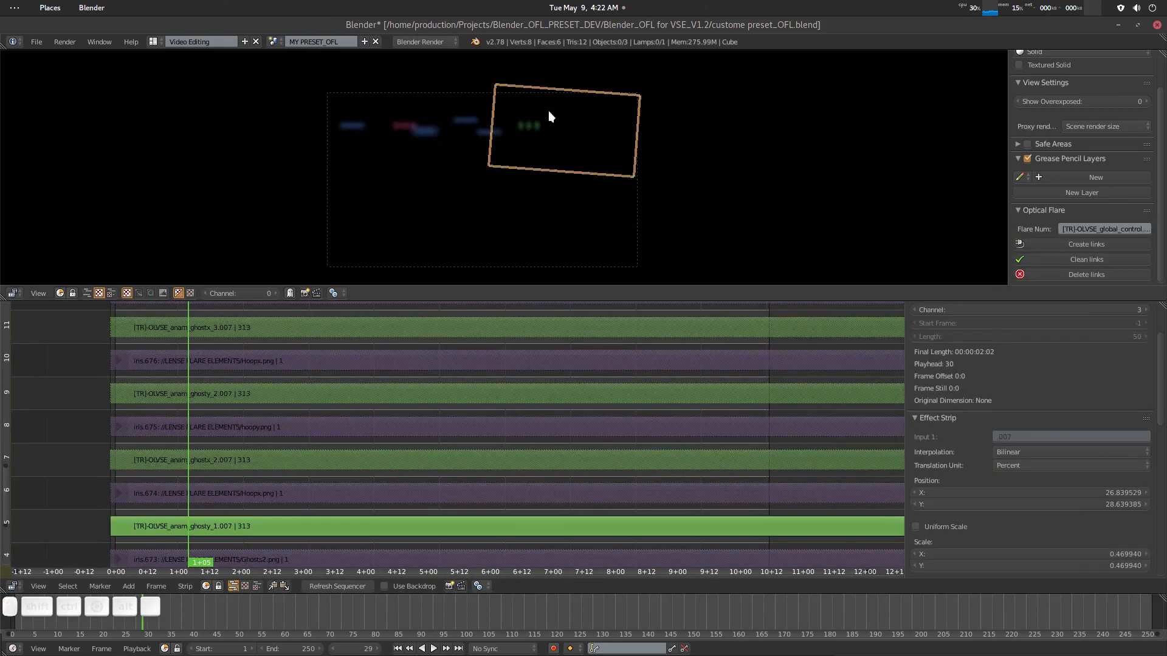
pyautogui.press('g')
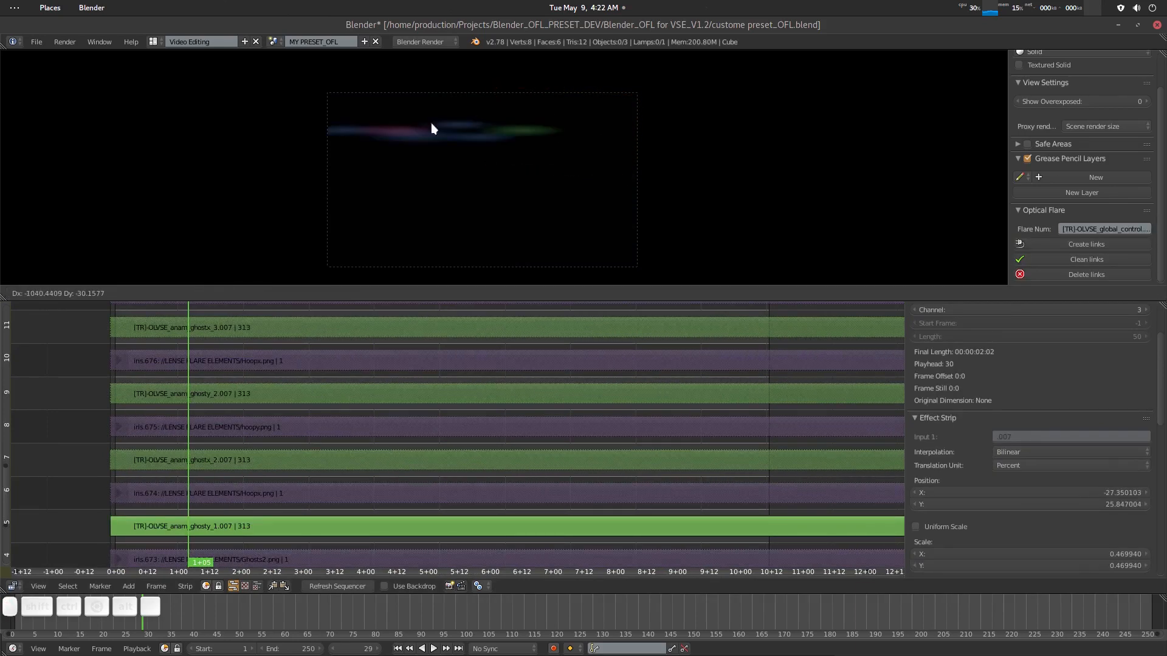
pyautogui.click(556, 119)
# Select strip iris.673, below ghosty_1, and start choosing another image for it from the LENSE FLARE ELEMENTS folder.
pyautogui.moveTo(187, 451); pyautogui.dragTo(189, 384, button='middle')
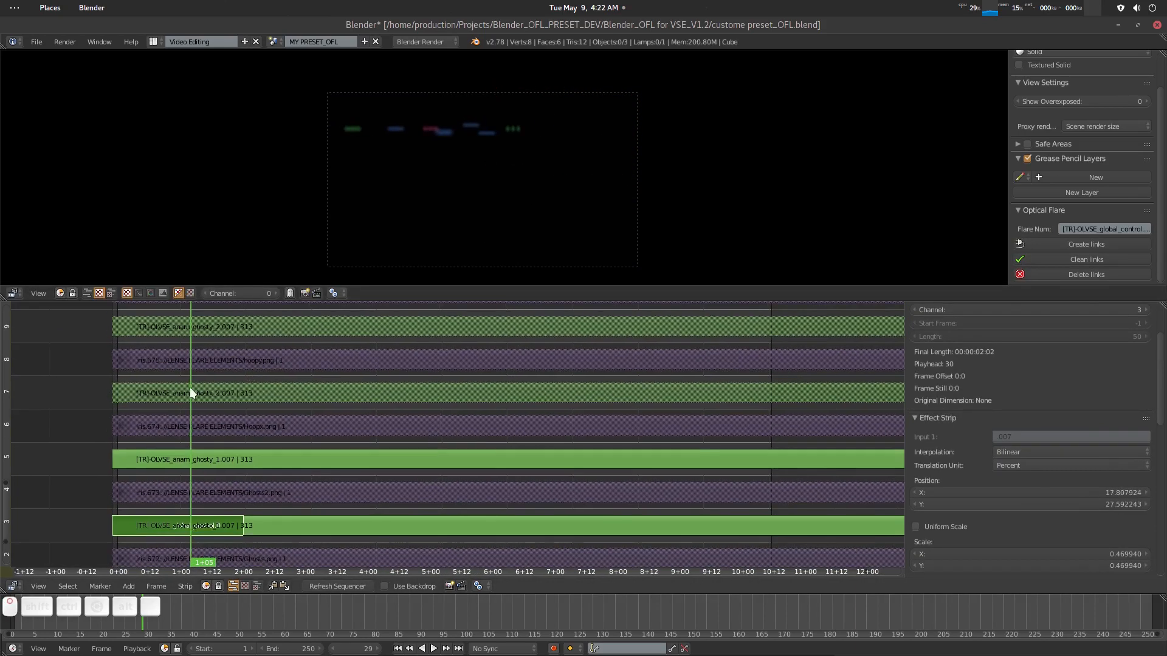
pyautogui.moveTo(256, 525); pyautogui.dragTo(249, 488, button='middle')
pyautogui.rightClick(270, 486)
pyautogui.rightClick(221, 522)
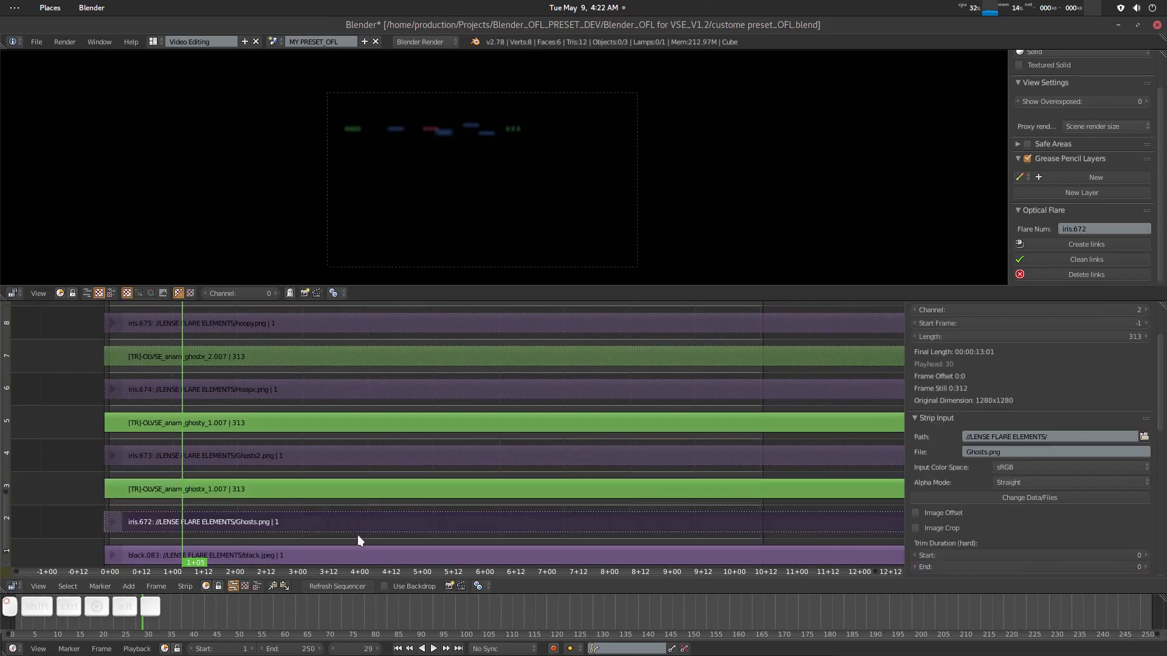
pyautogui.click(260, 455)
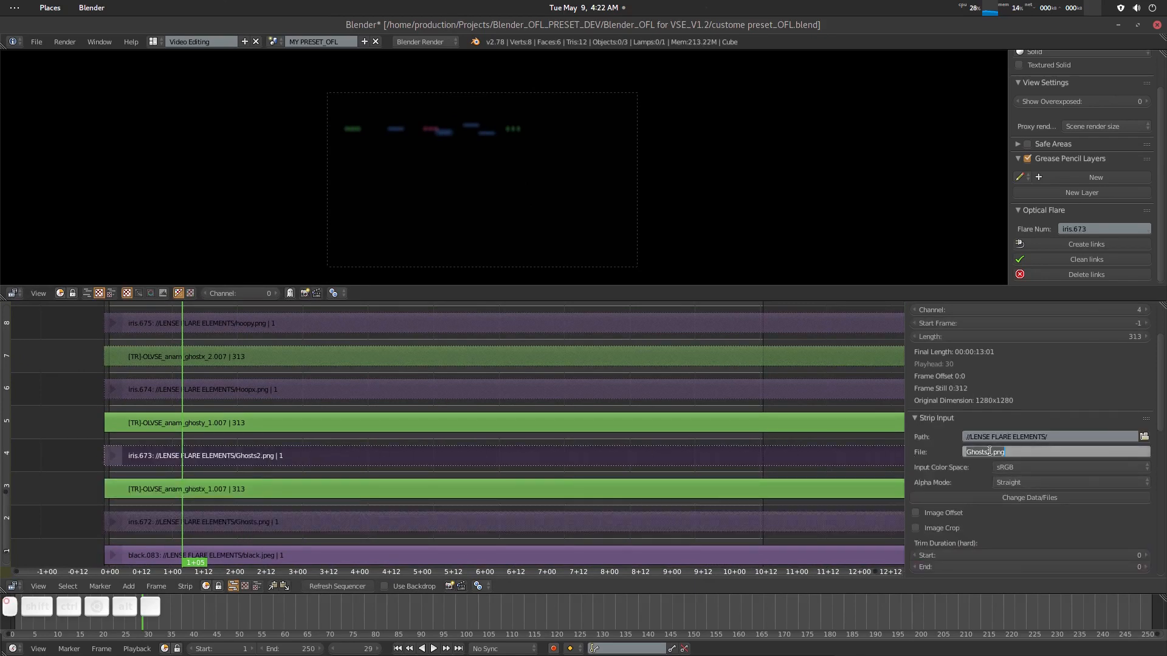
pyautogui.click(1042, 496)
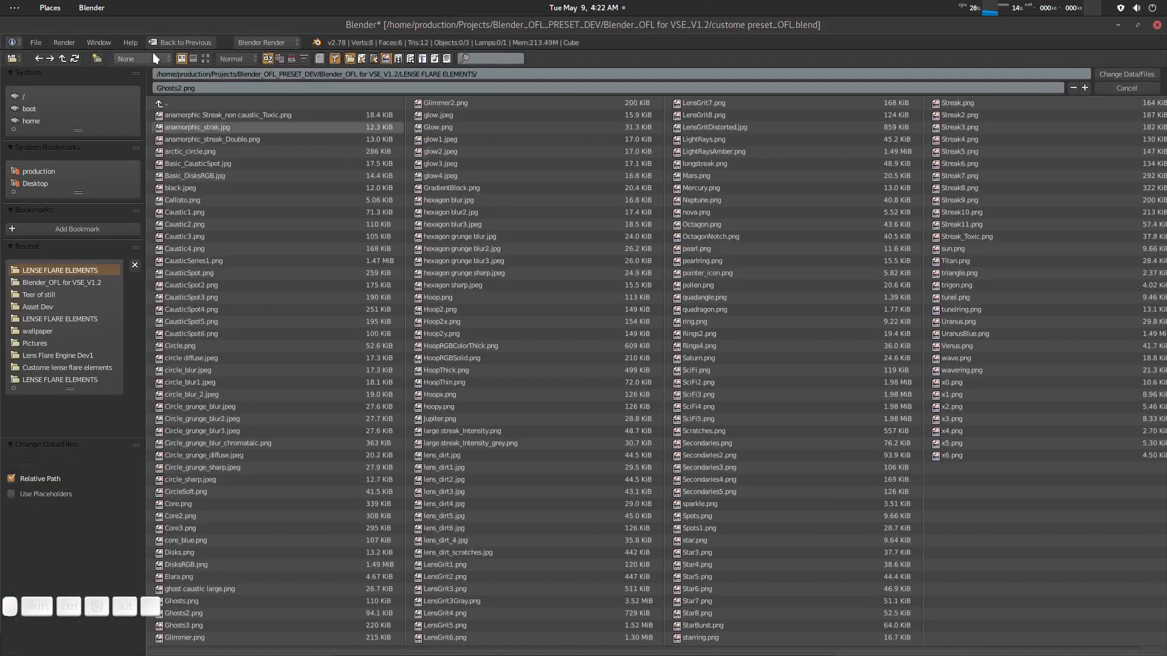
pyautogui.click(193, 59)
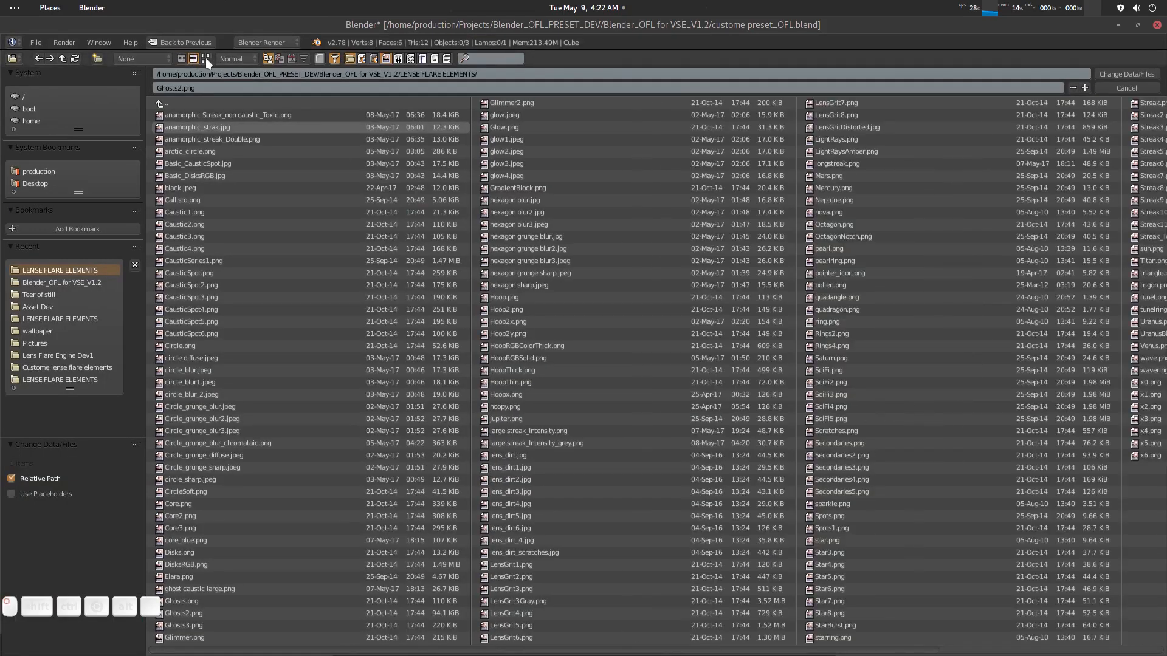
# Replace the iris.673 strip's image with Ghosts.png from the LENSE FLARE ELEMENTS folder, and leave the anamorphic ghosts group.
pyautogui.click(206, 58)
pyautogui.scroll(-8, 631, 418)
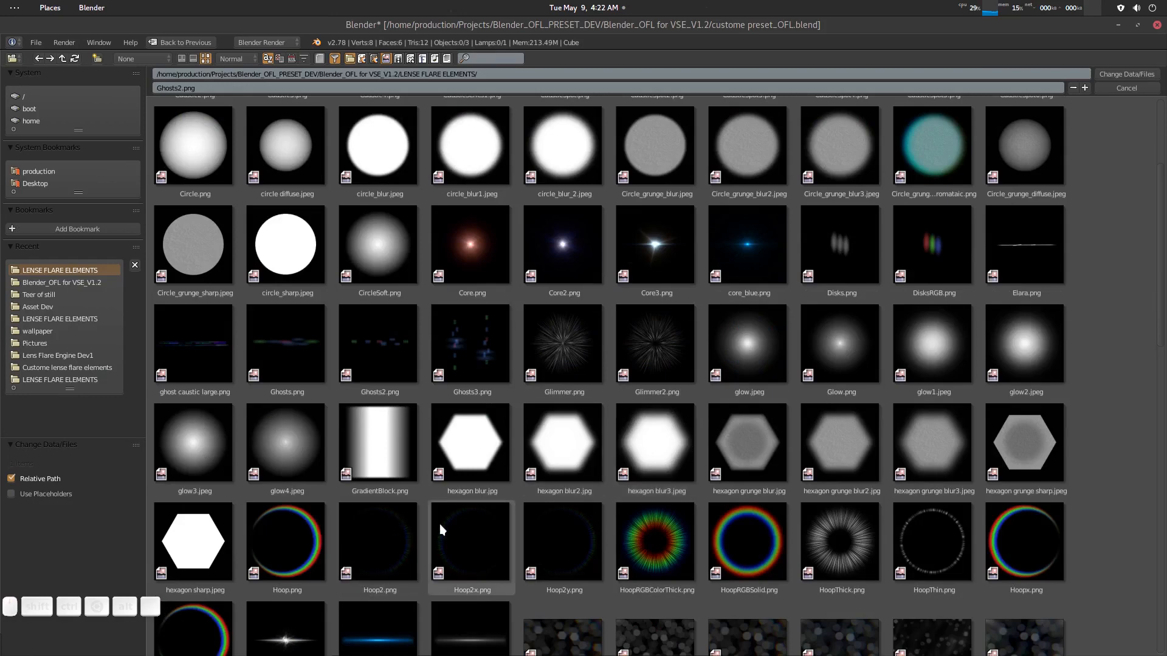
pyautogui.doubleClick(311, 341)
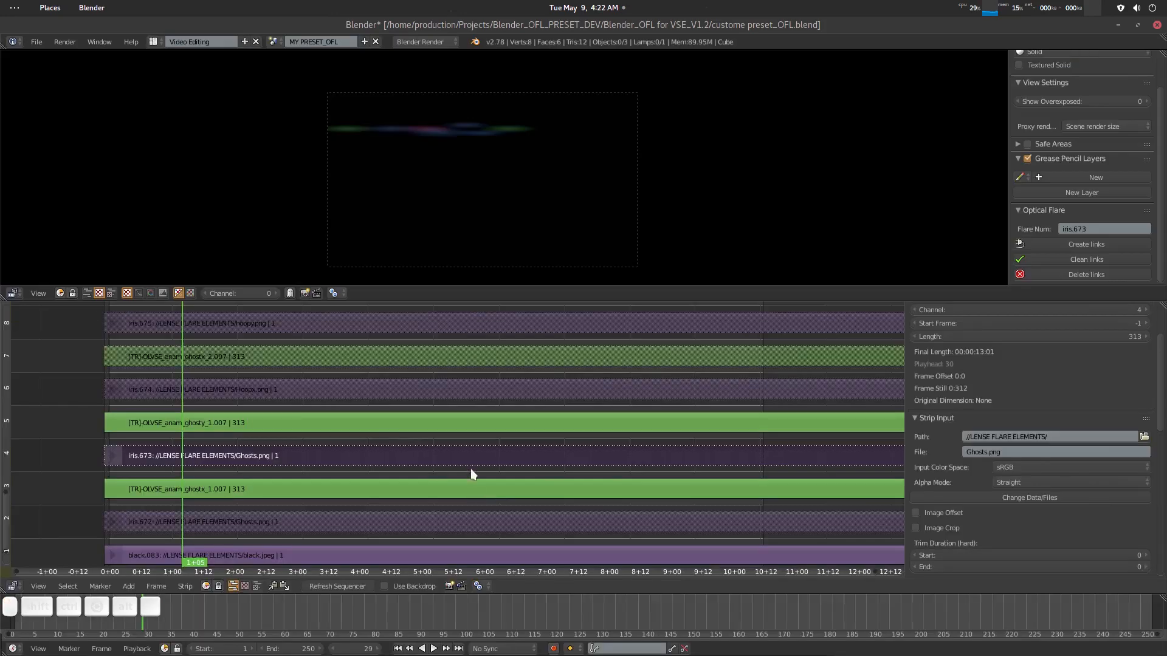
pyautogui.press('g')
pyautogui.moveTo(444, 447); pyautogui.dragTo(430, 436, button='middle')
pyautogui.press('Tab')
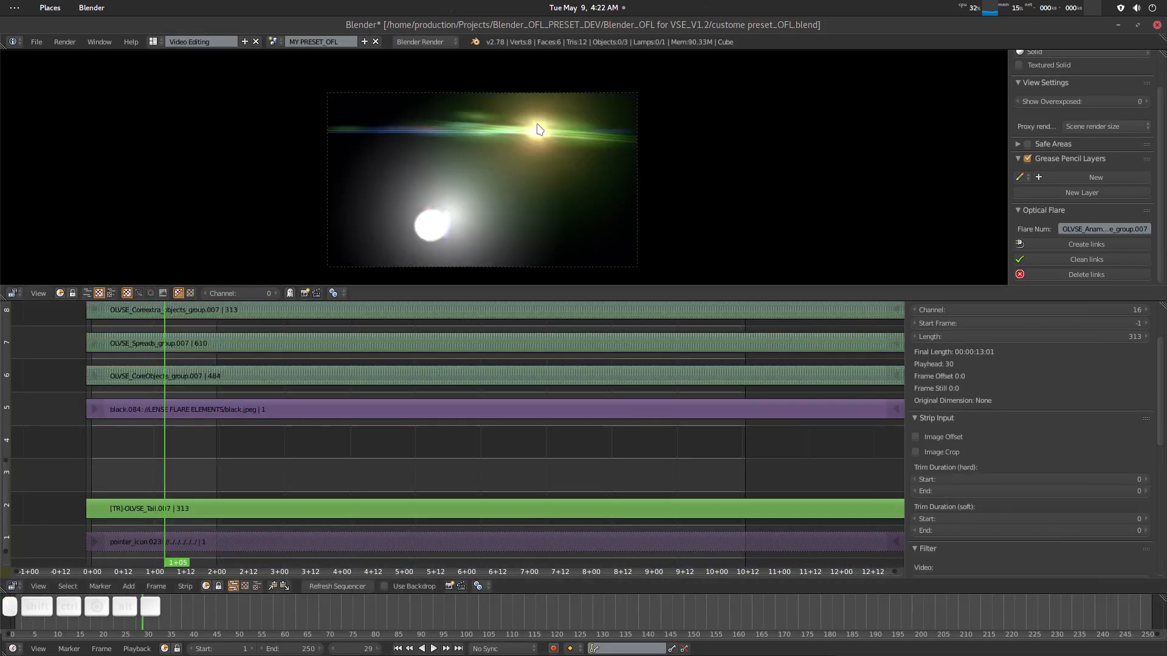
# Move the flare in the preview with the global control to about X -20.3, Y 34.9 percent.
pyautogui.click(543, 129)
pyautogui.press('g')
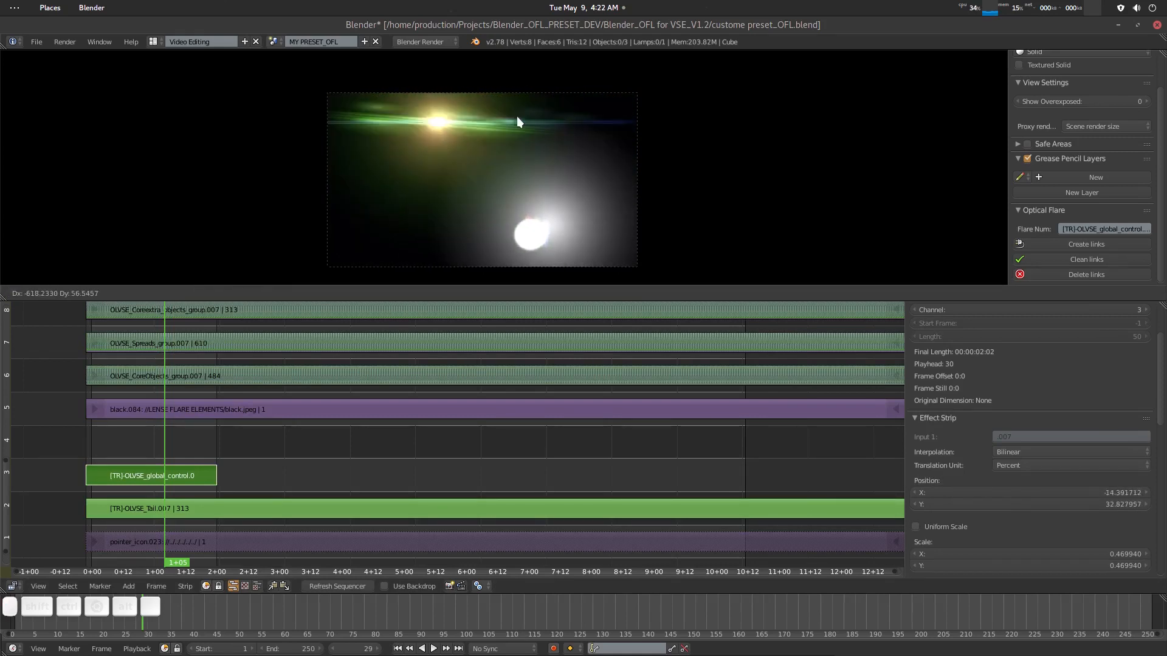
pyautogui.click(429, 116)
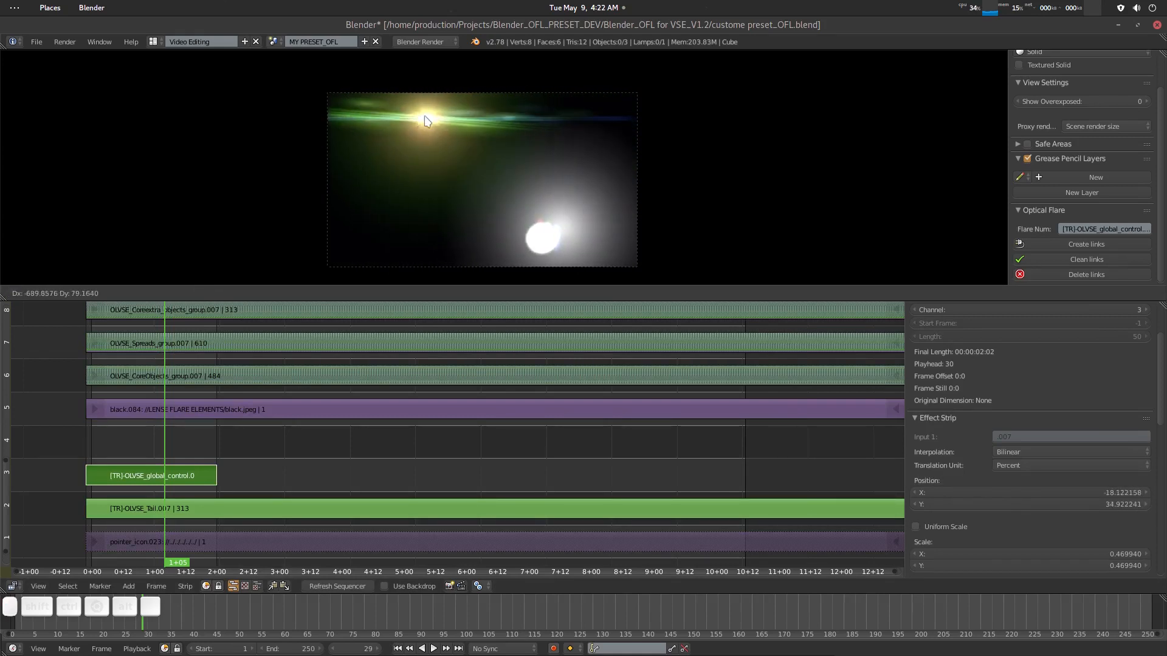
# Open the OLVSE_Anam_Ghosts_One_group.007 meta strip on channel 16 for editing.
pyautogui.moveTo(505, 481); pyautogui.dragTo(503, 464, button='middle')
pyautogui.moveTo(383, 441); pyautogui.dragTo(382, 492, button='middle')
pyautogui.moveTo(350, 389); pyautogui.dragTo(360, 446, button='middle')
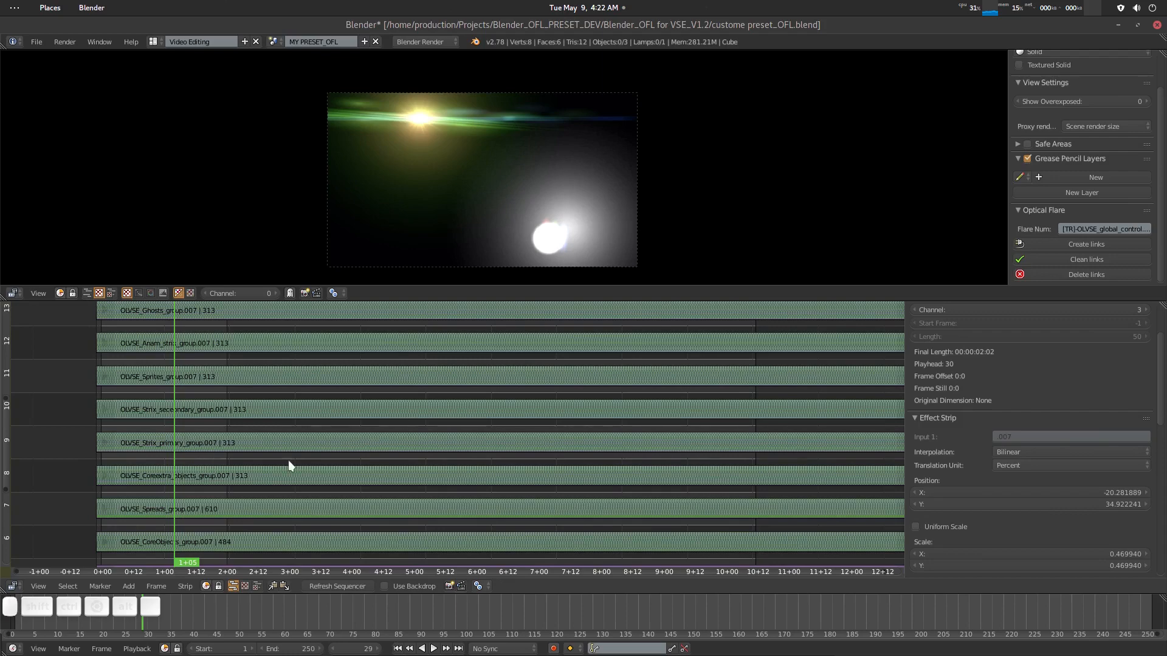
pyautogui.moveTo(290, 465); pyautogui.dragTo(289, 432, button='middle')
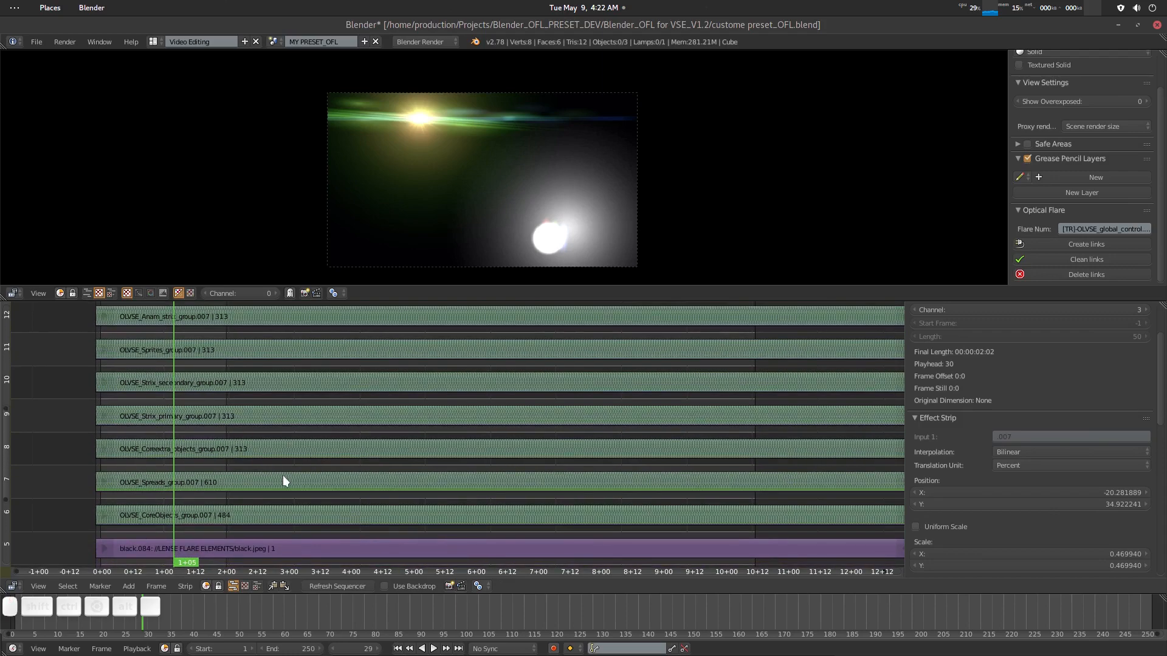
pyautogui.moveTo(253, 406); pyautogui.dragTo(251, 447, button='middle')
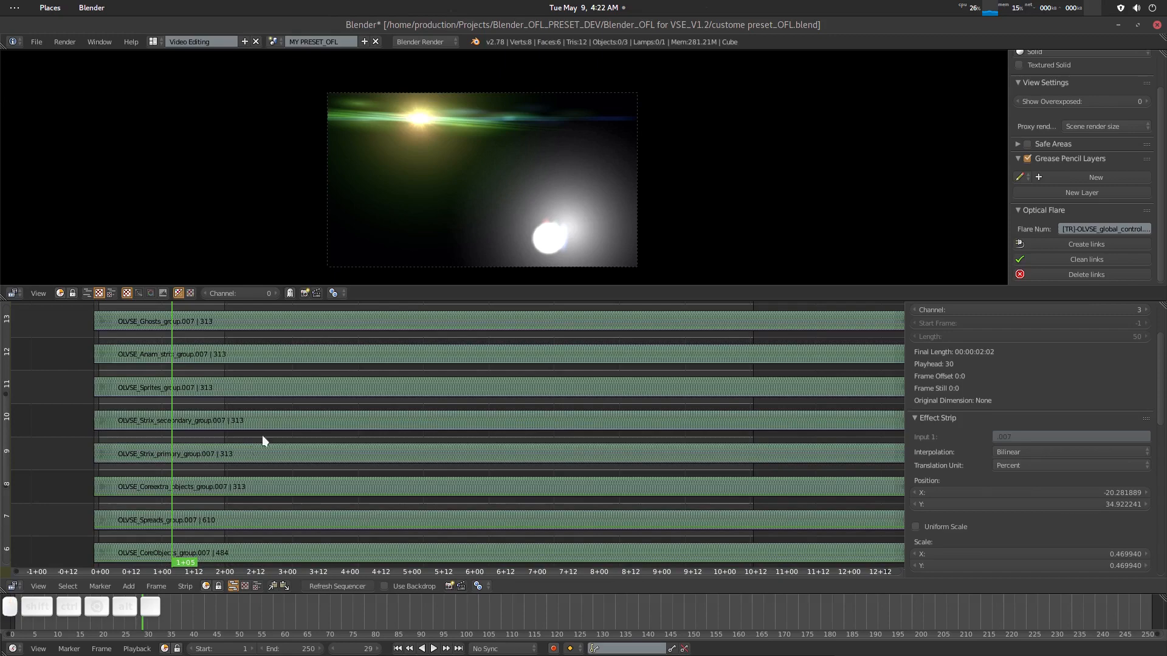
pyautogui.moveTo(275, 394); pyautogui.dragTo(279, 461, button='middle')
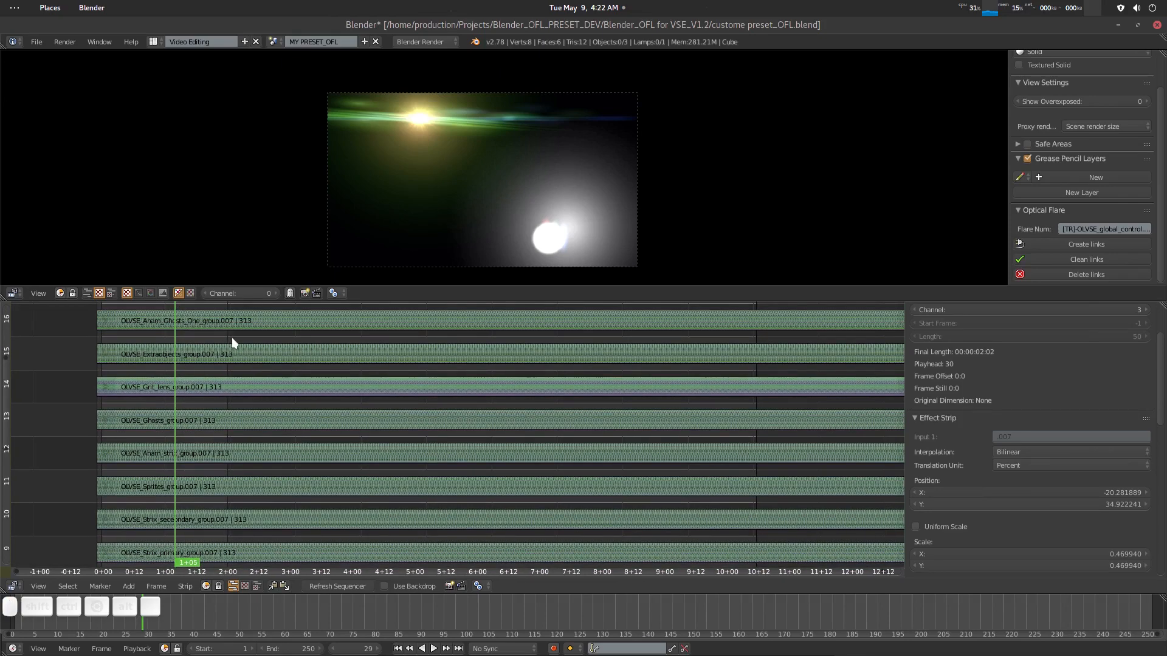
pyautogui.moveTo(232, 338); pyautogui.dragTo(179, 368, button='middle')
pyautogui.click(177, 365)
pyautogui.press('Tab')
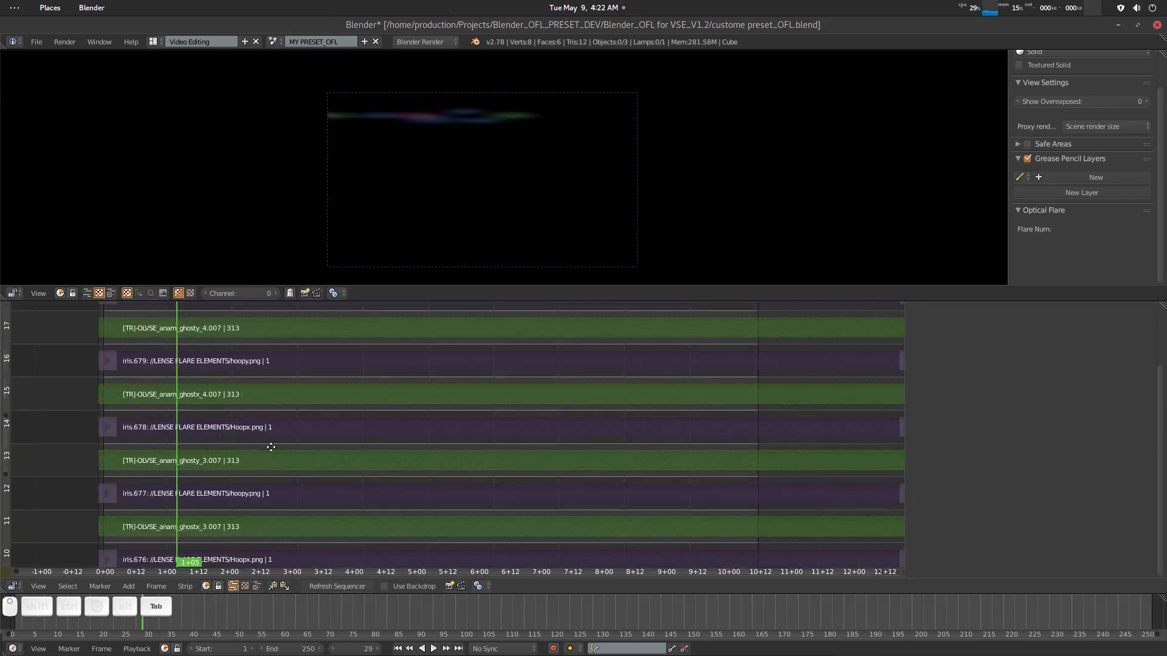
# Select all the ghostx and ghosty transform strips in the group by using ghosty_1 to select strips of the same type.
pyautogui.scroll(-9, 271, 432)
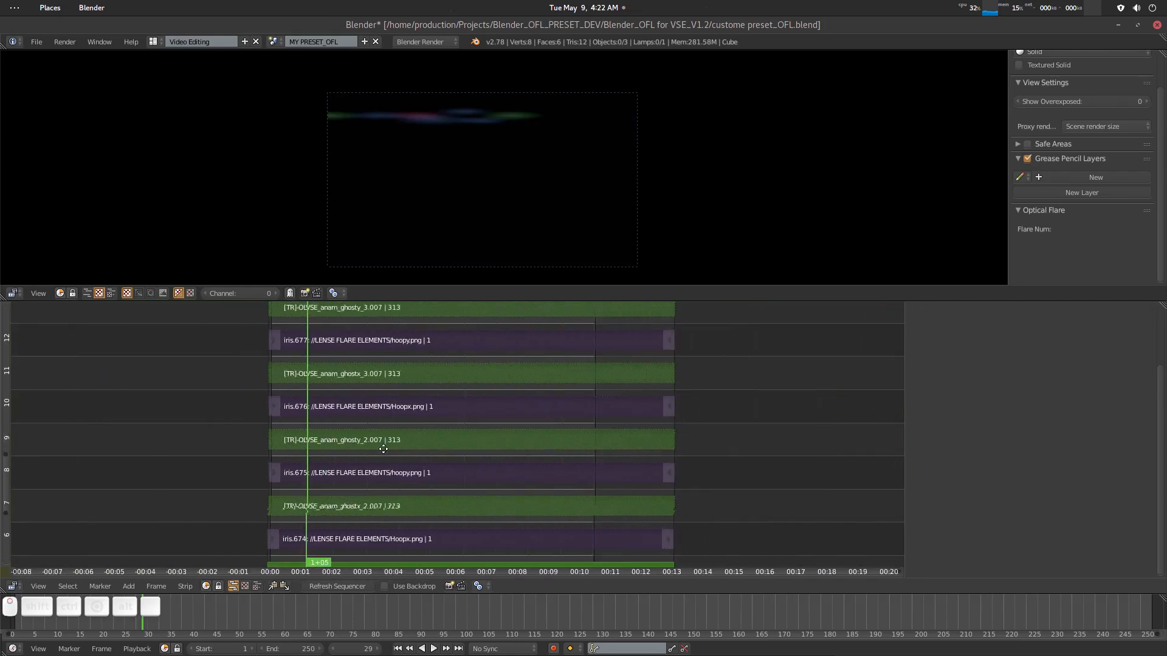
pyautogui.moveTo(378, 531); pyautogui.dragTo(294, 378, button='middle')
pyautogui.moveTo(343, 464); pyautogui.dragTo(341, 494, button='middle')
pyautogui.press('a')
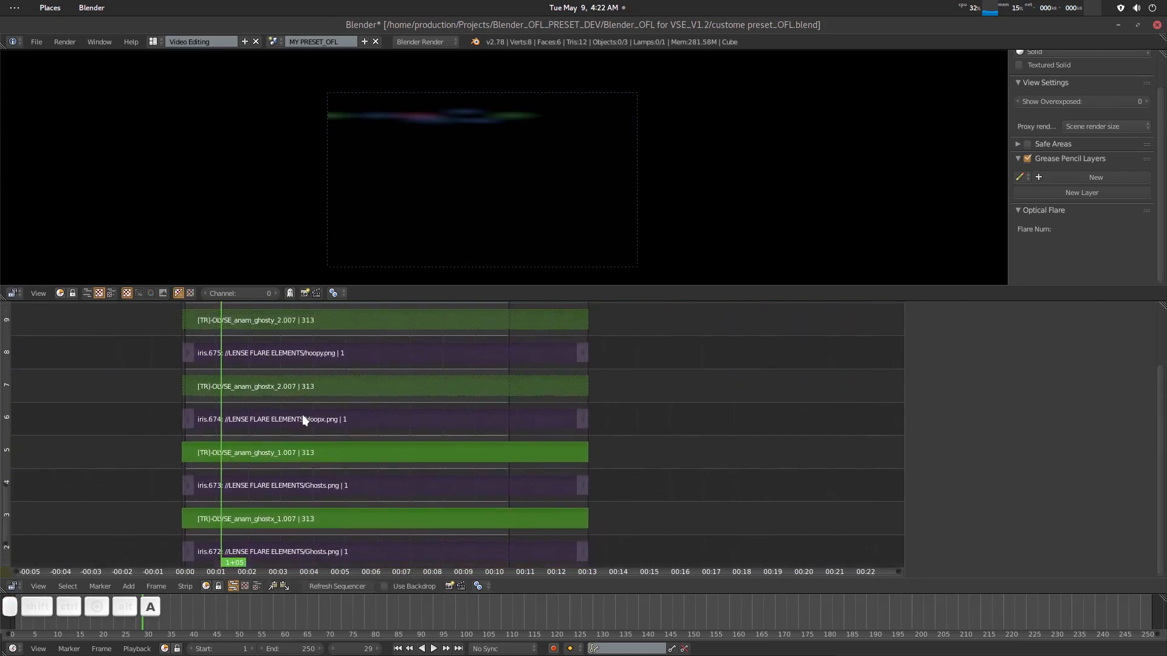
pyautogui.moveTo(328, 419); pyautogui.dragTo(328, 438, button='middle')
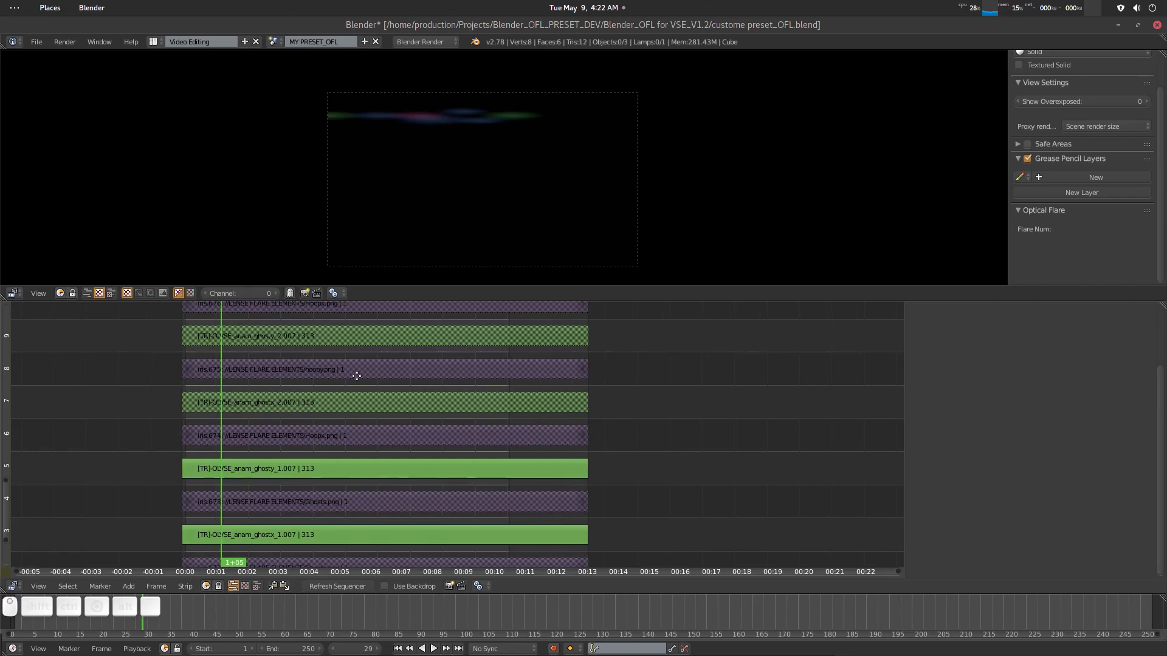
pyautogui.moveTo(354, 377); pyautogui.dragTo(308, 380, button='middle')
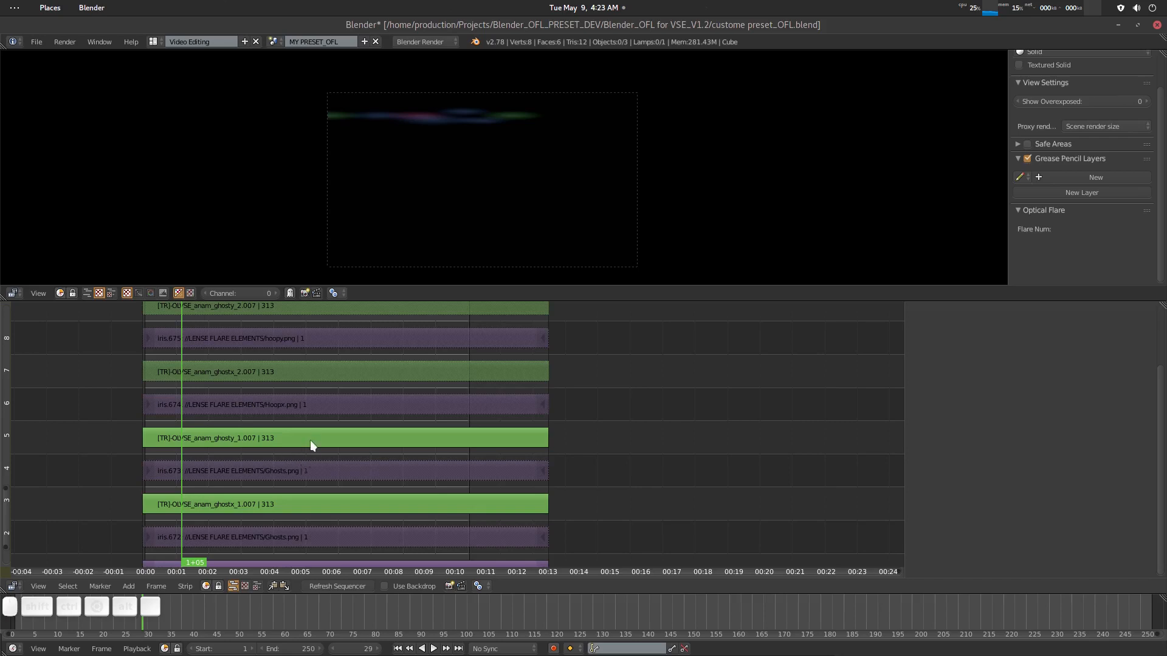
pyautogui.press('a')
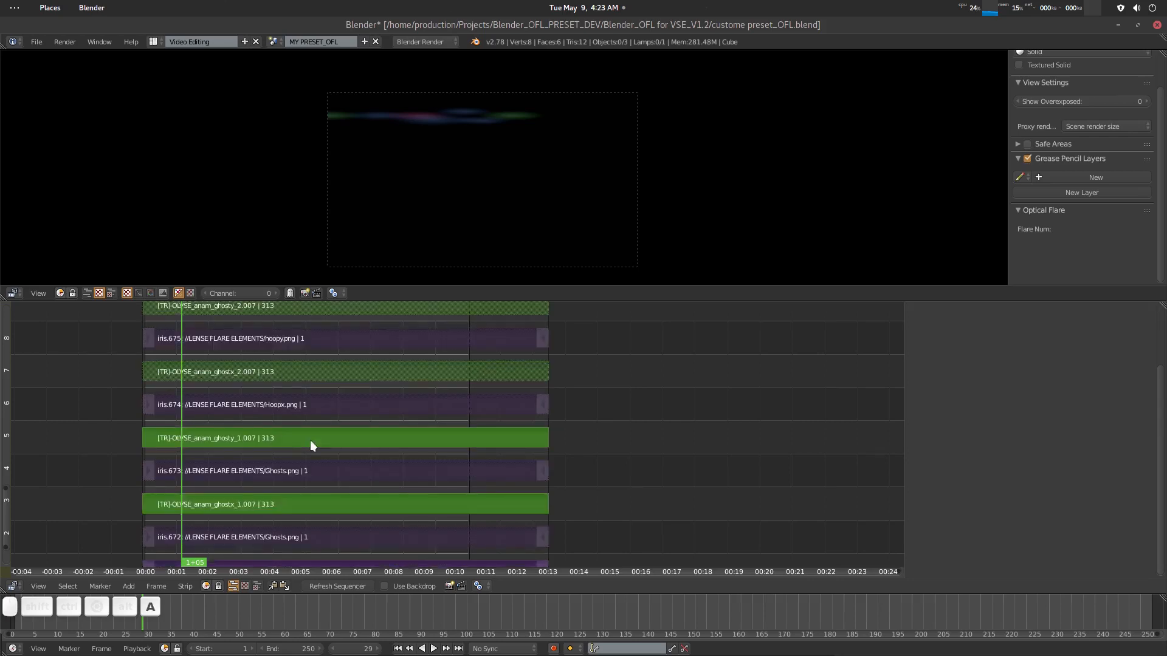
pyautogui.keyDown('shift'); pyautogui.click(266, 435); pyautogui.keyUp('shift')
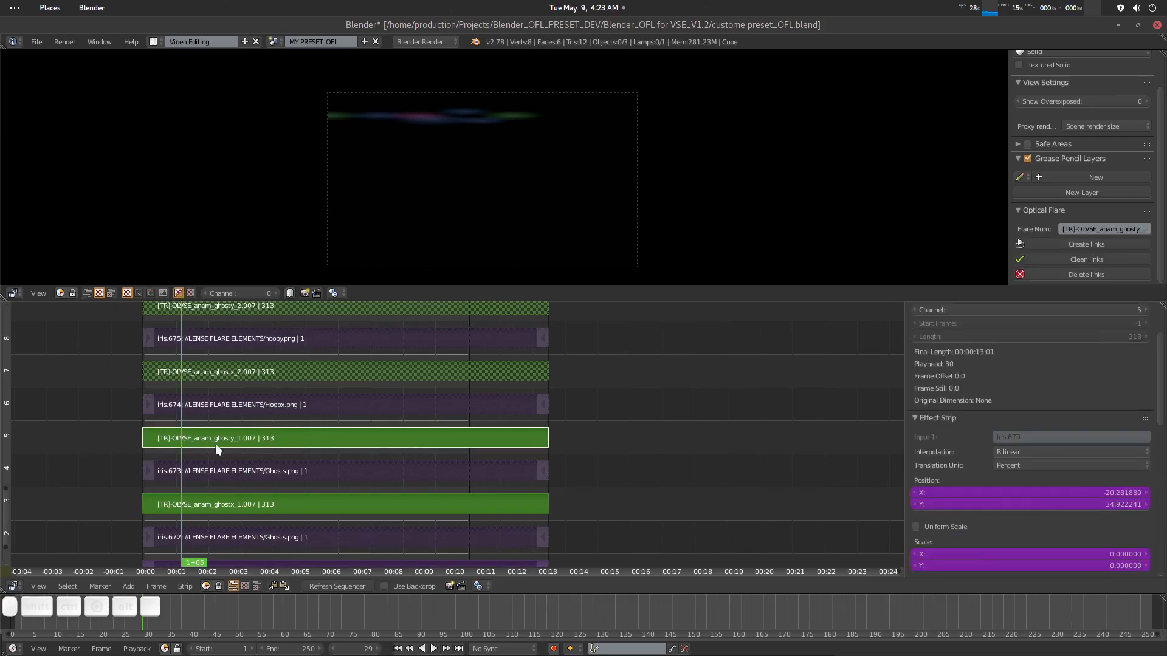
pyautogui.hotkey('shift', 'g')
pyautogui.click(312, 439)
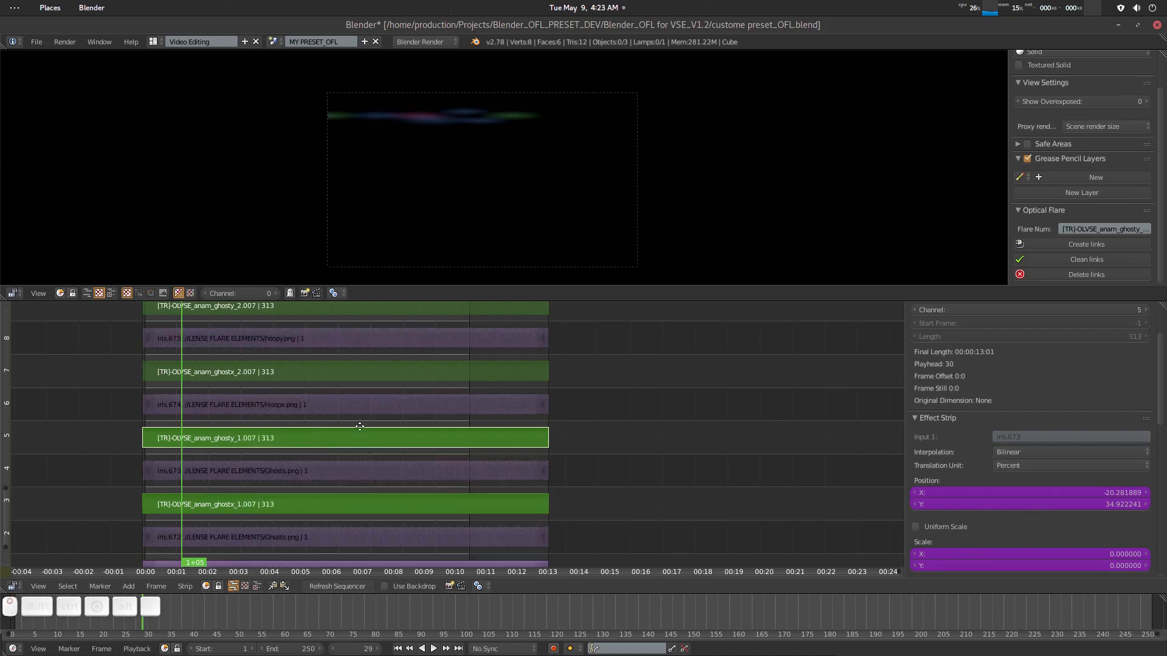
# Mute all the selected transform strips in the ghosts group and clear the selection.
pyautogui.moveTo(359, 424); pyautogui.dragTo(342, 532, button='middle')
pyautogui.moveTo(238, 347); pyautogui.dragTo(246, 458, button='middle')
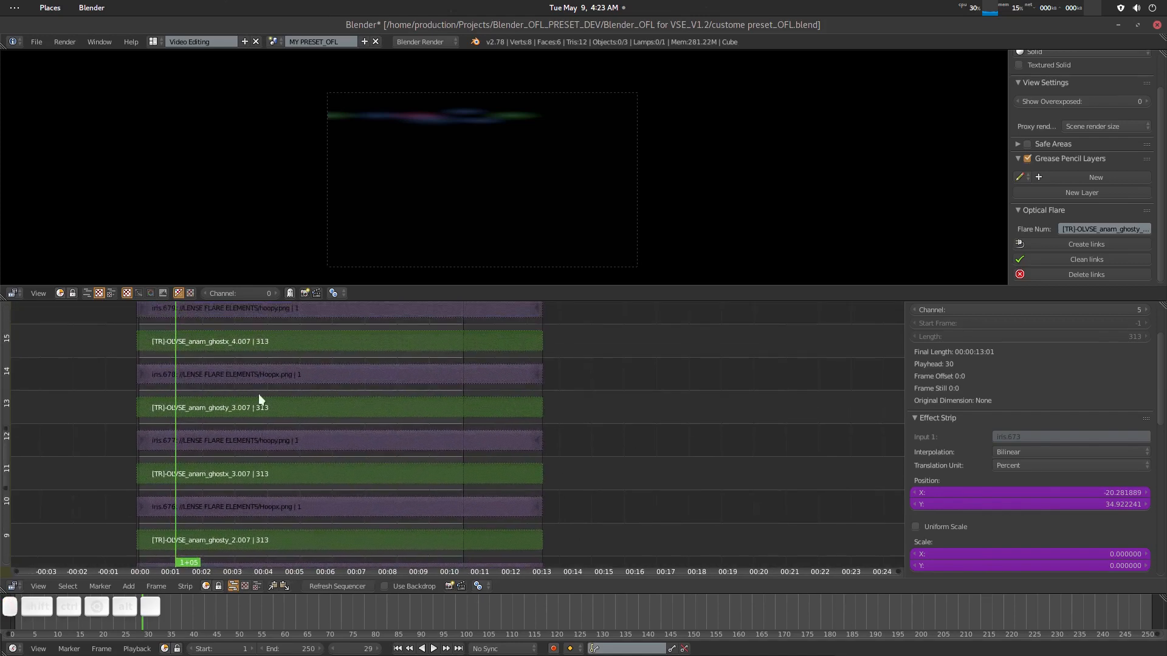
pyautogui.moveTo(287, 503); pyautogui.dragTo(275, 378, button='middle')
pyautogui.moveTo(237, 556); pyautogui.dragTo(265, 517, button='middle')
pyautogui.press('h')
pyautogui.press('a')
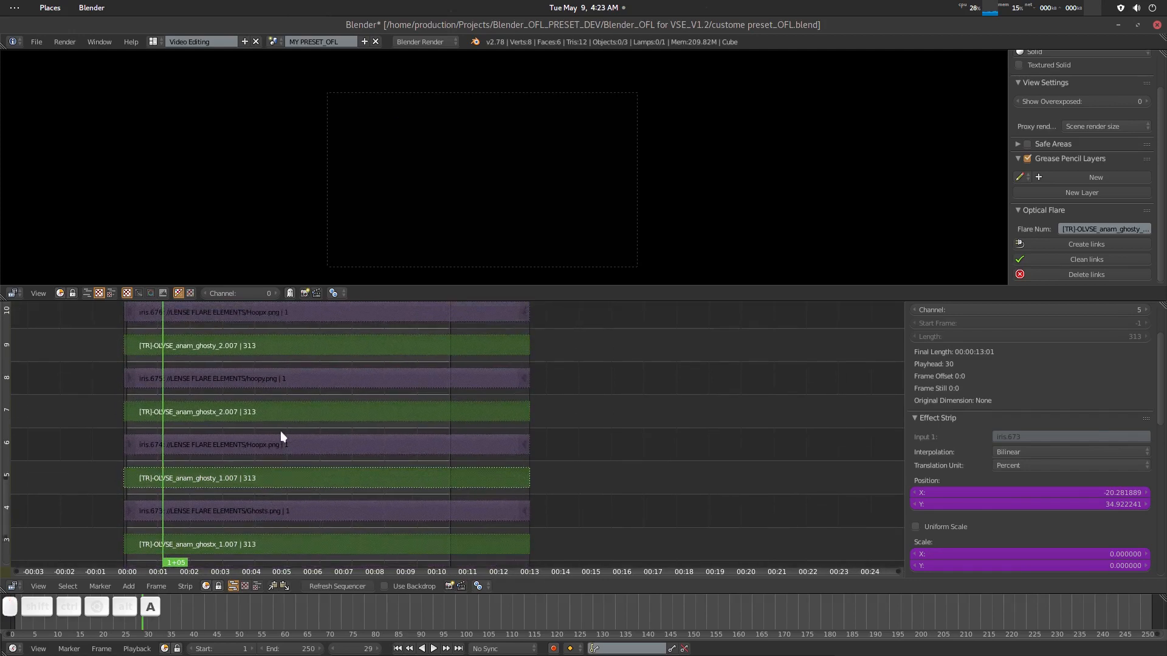
# Select the anam_ghostx_1 and anam_ghosty_1 transform strips and unmute only those two.
pyautogui.scroll(-8, 291, 410)
pyautogui.moveTo(349, 392); pyautogui.dragTo(300, 450, button='middle')
pyautogui.moveTo(287, 307); pyautogui.dragTo(260, 304, button='middle')
pyautogui.moveTo(313, 547); pyautogui.dragTo(312, 463, button='middle')
pyautogui.scroll(4, 312, 462)
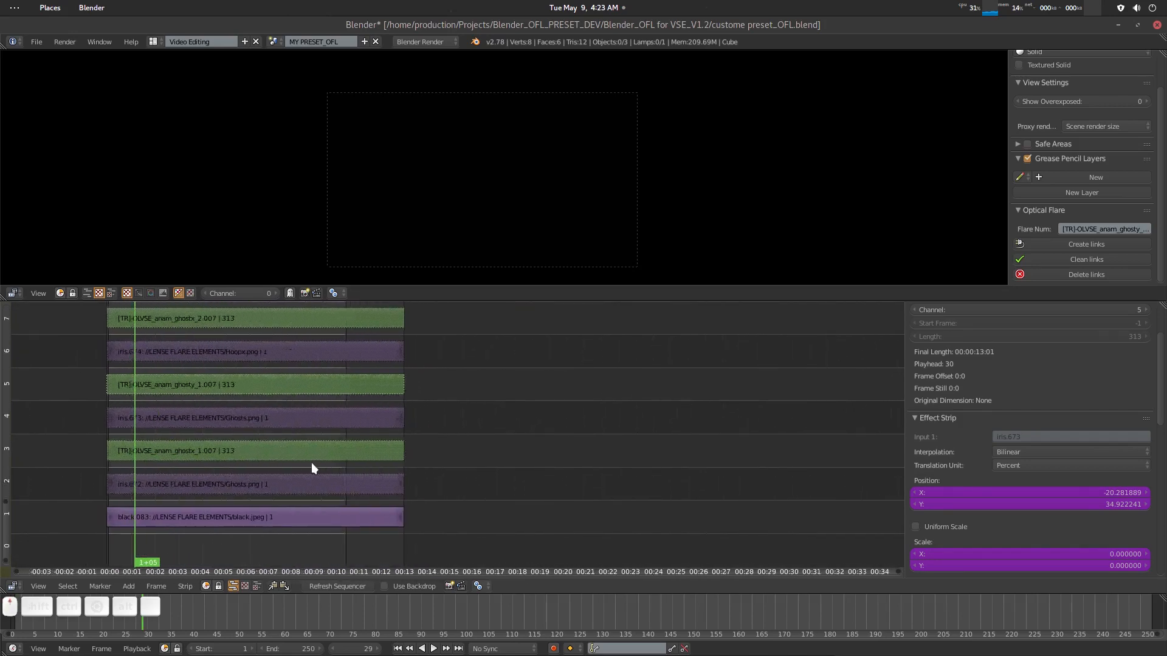
pyautogui.scroll(4, 311, 462)
pyautogui.moveTo(116, 449); pyautogui.dragTo(257, 465, button='middle')
pyautogui.rightClick(277, 464)
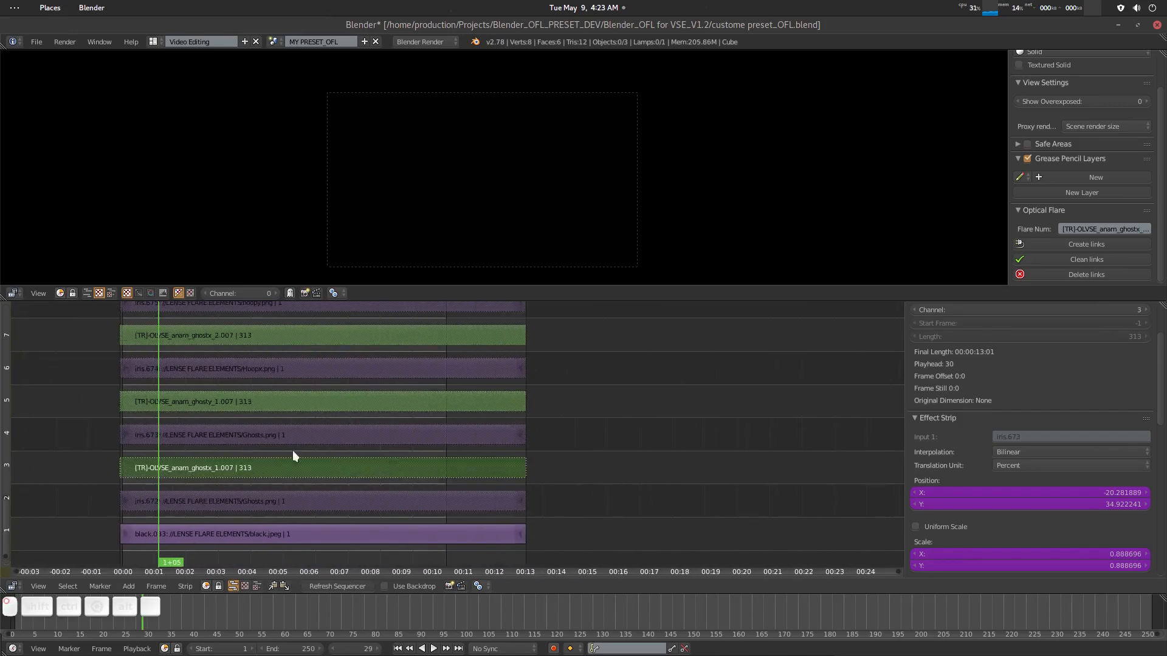
pyautogui.rightClick(273, 405)
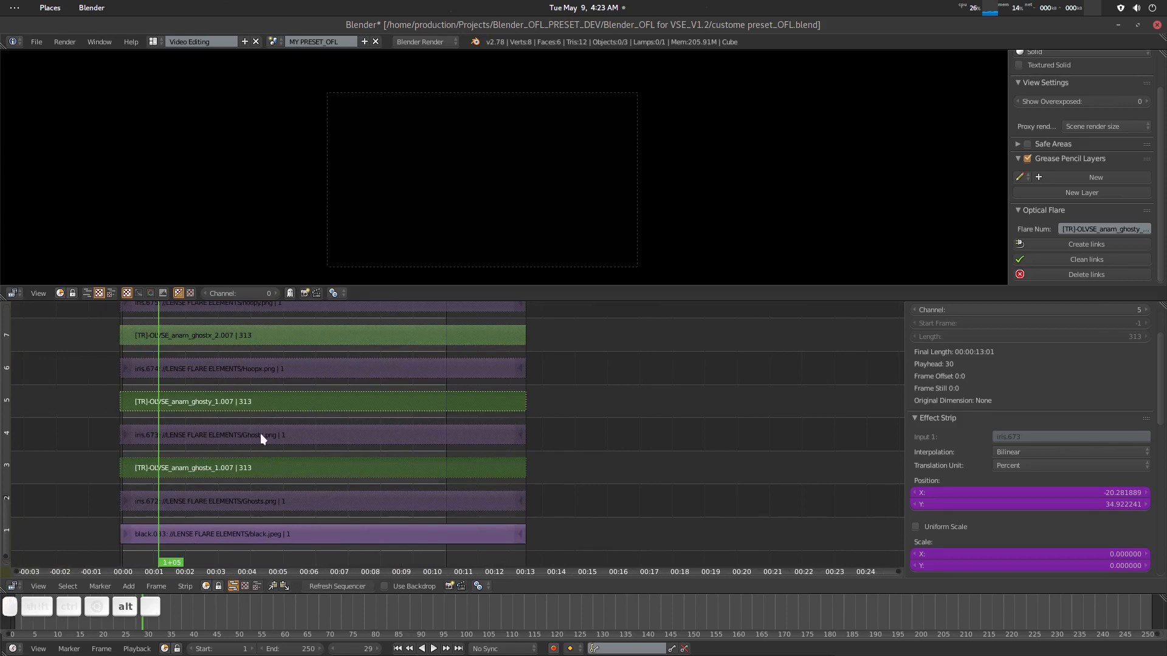
pyautogui.hotkey('alt', 'h')
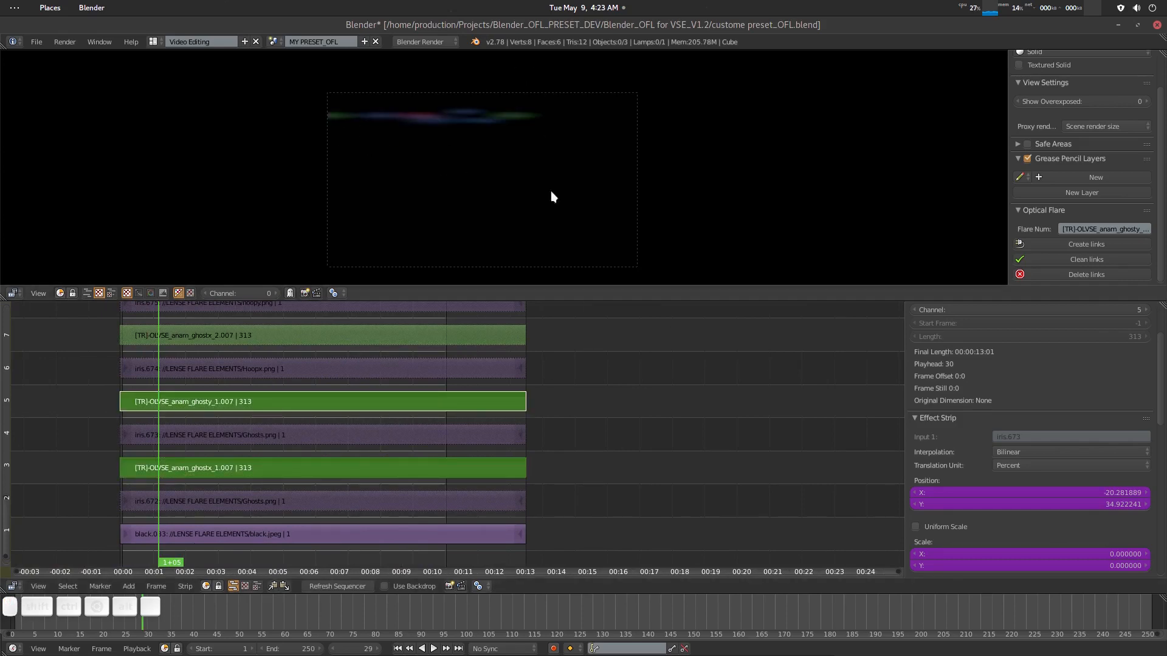
# Clear the selection, exit the ghosts group and its enclosing flares group, and show all top-level strips.
pyautogui.moveTo(354, 451); pyautogui.dragTo(345, 466, button='middle')
pyautogui.press('a')
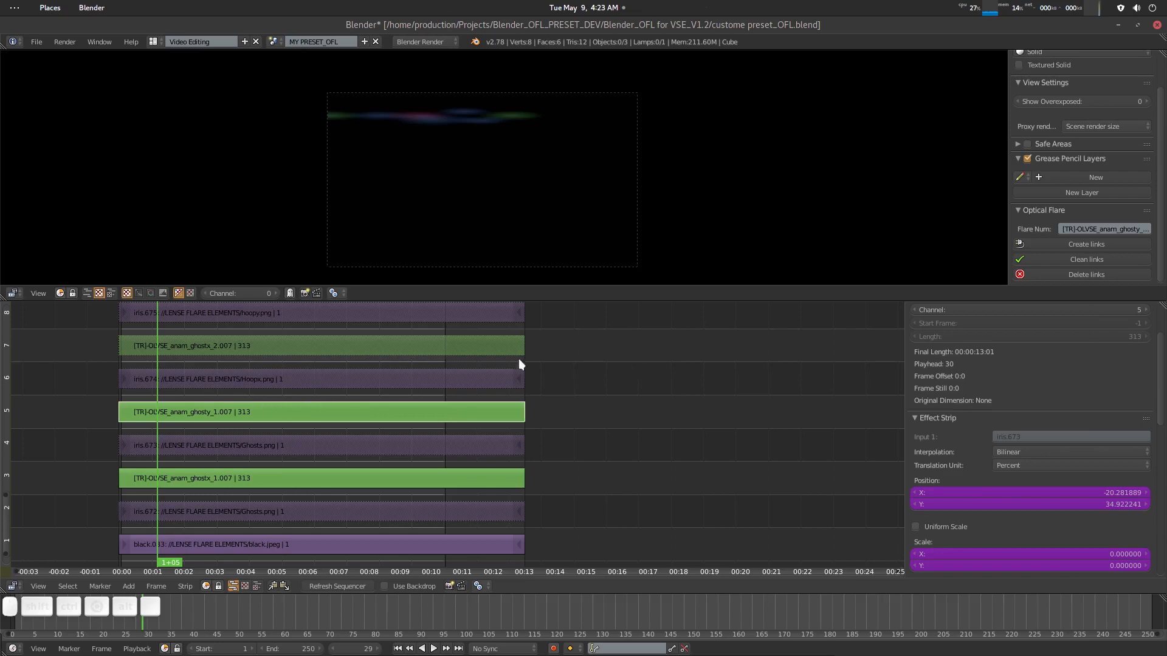
pyautogui.keyDown('shift'); pyautogui.scroll(-1, 384, 421); pyautogui.keyUp('shift')
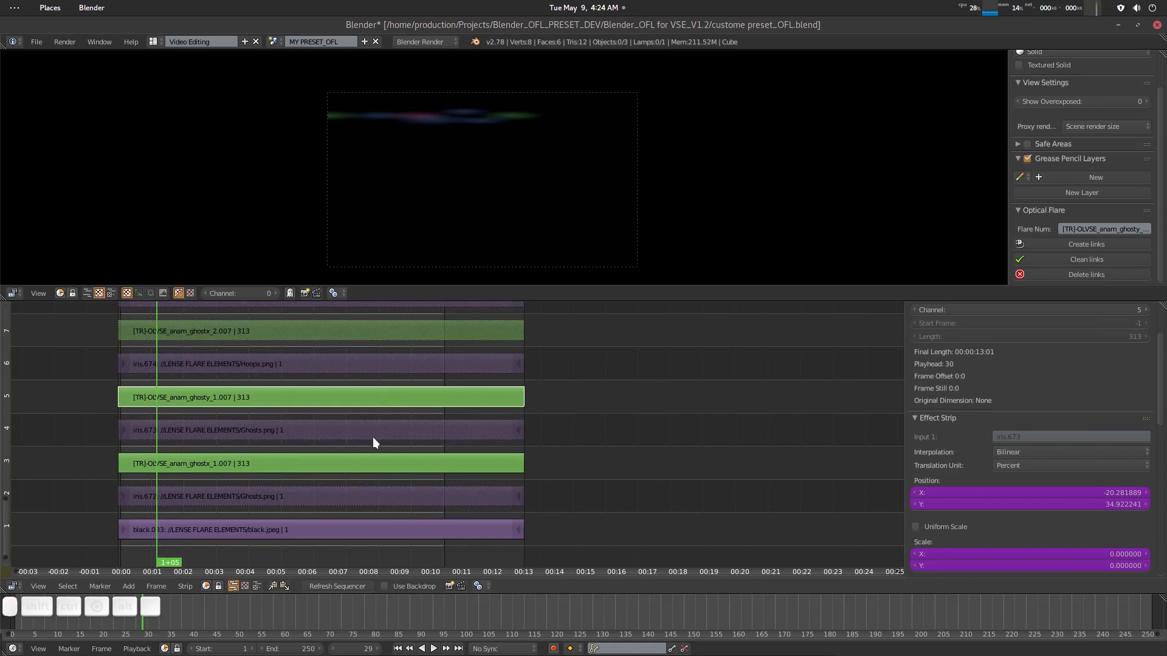
pyautogui.press('Tab')
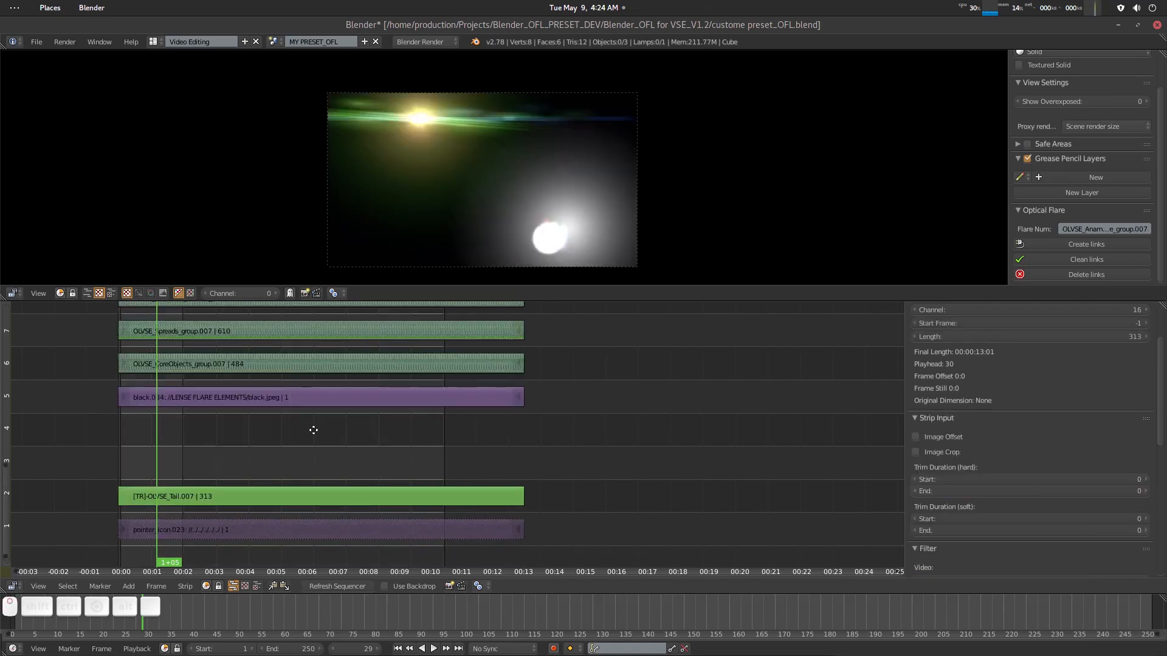
pyautogui.moveTo(315, 431); pyautogui.dragTo(325, 485, button='middle')
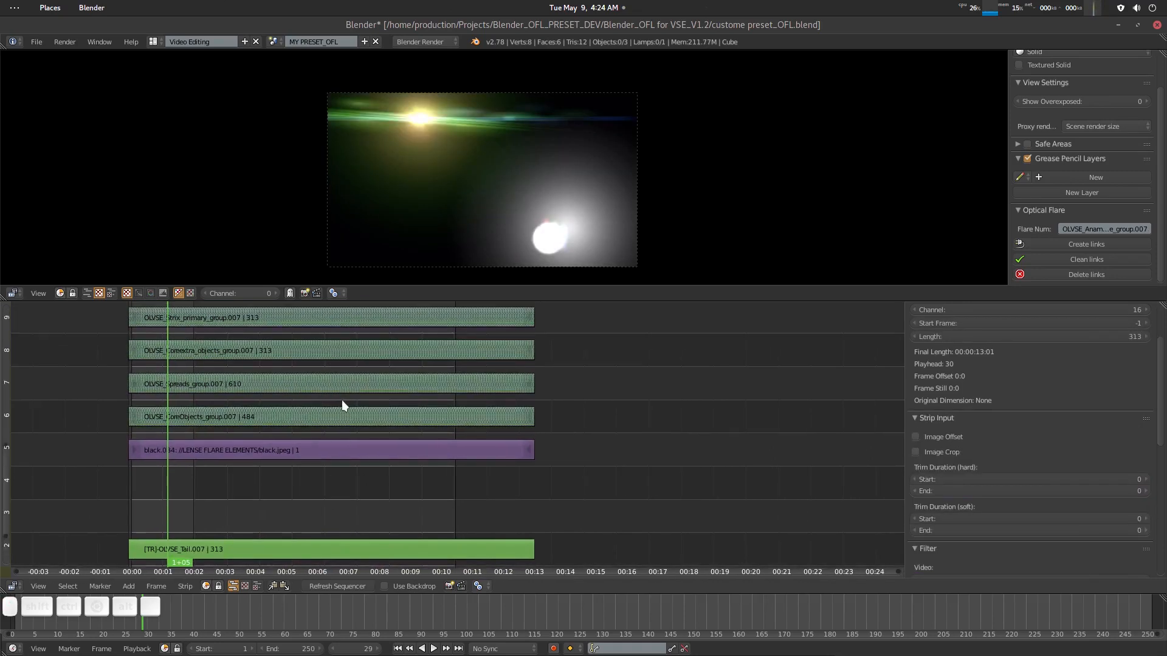
pyautogui.moveTo(342, 400)
pyautogui.mouseDown(button='middle')
pyautogui.moveTo(355, 497)
pyautogui.moveTo(343, 436)
pyautogui.moveTo(325, 452)
pyautogui.moveTo(329, 442)
pyautogui.mouseUp(button='middle')
pyautogui.click(330, 384)
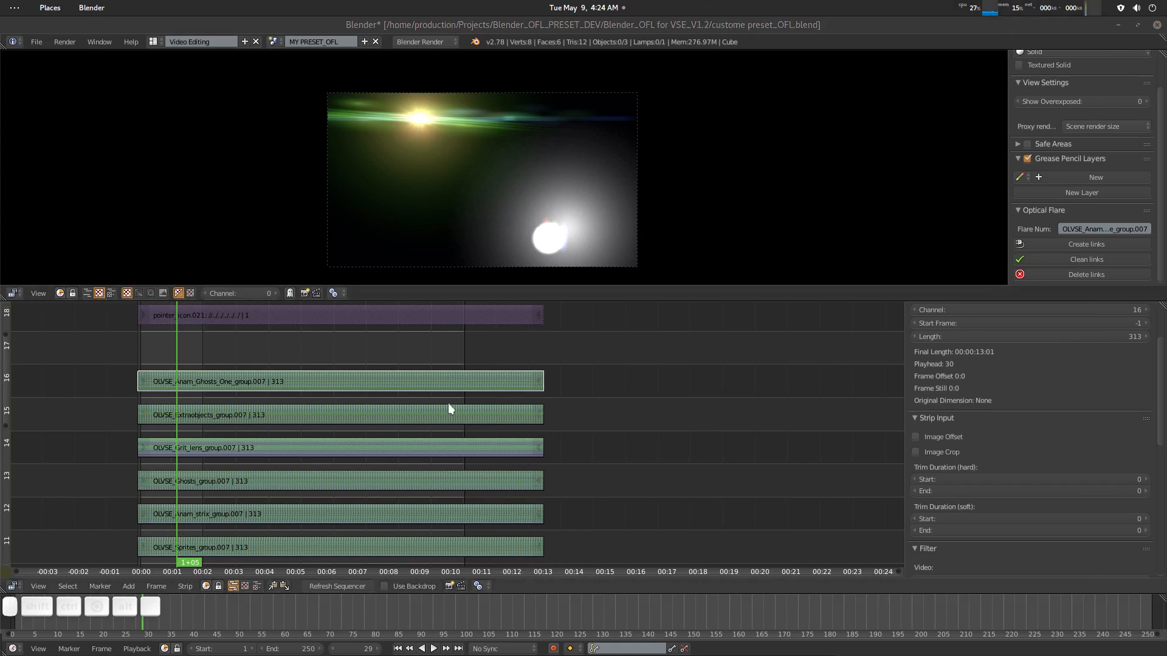
pyautogui.press('Tab')
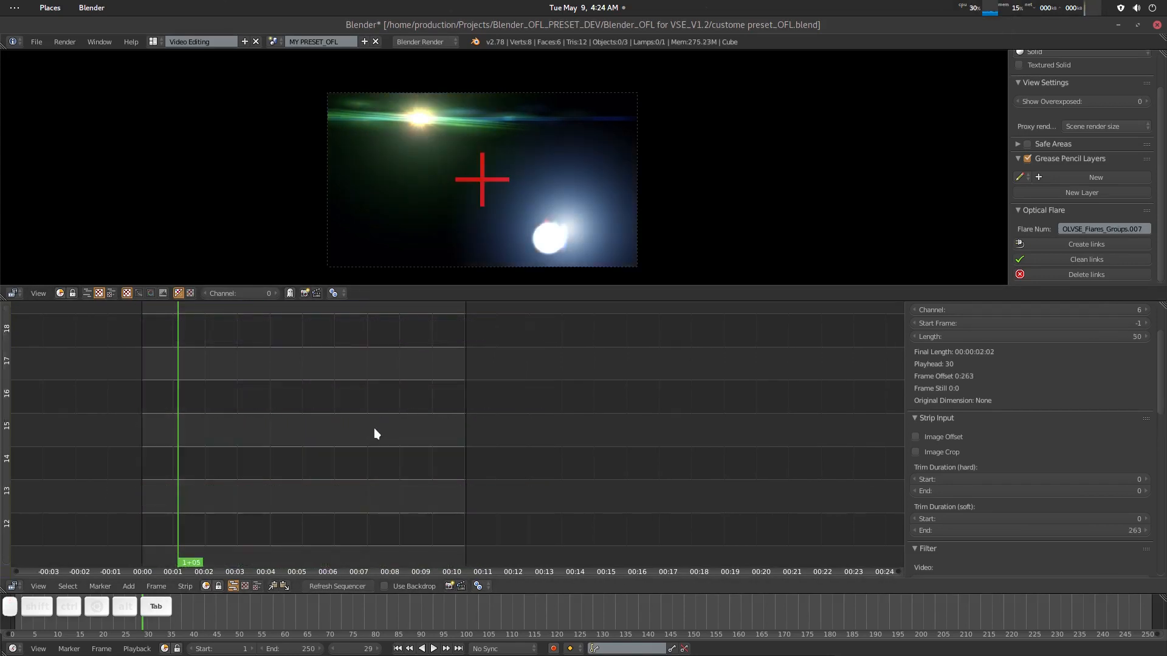
pyautogui.press('Home')
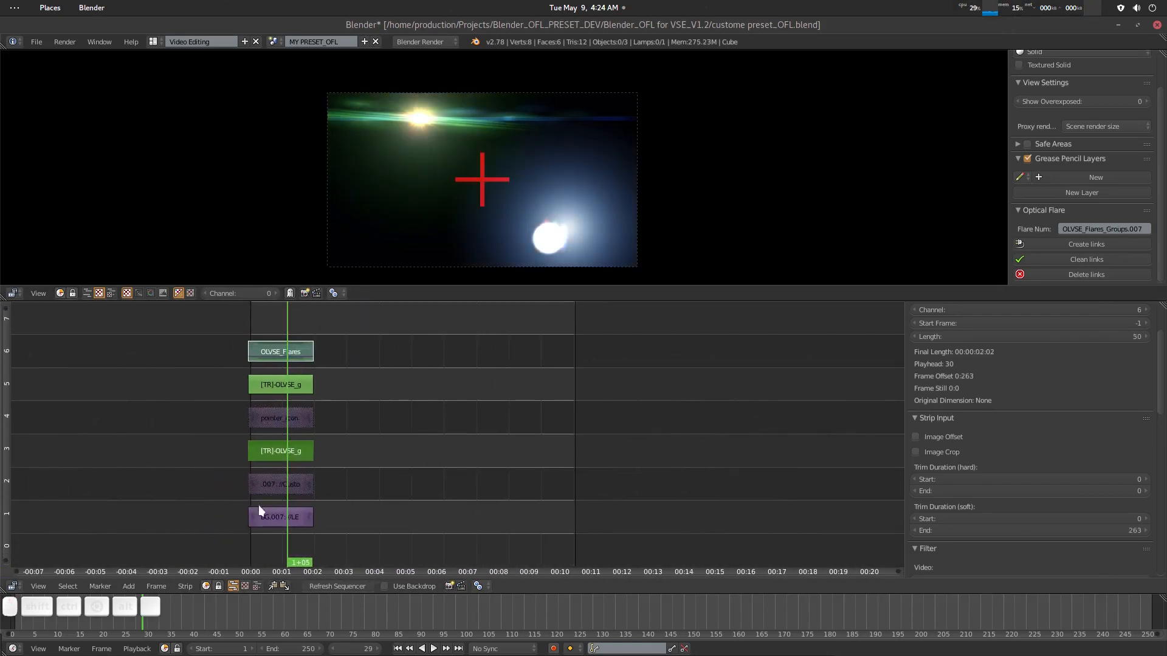
# Select the custom lens flare elements strip on channel 2 and scrub the playhead back to frame 23.
pyautogui.rightClick(285, 485)
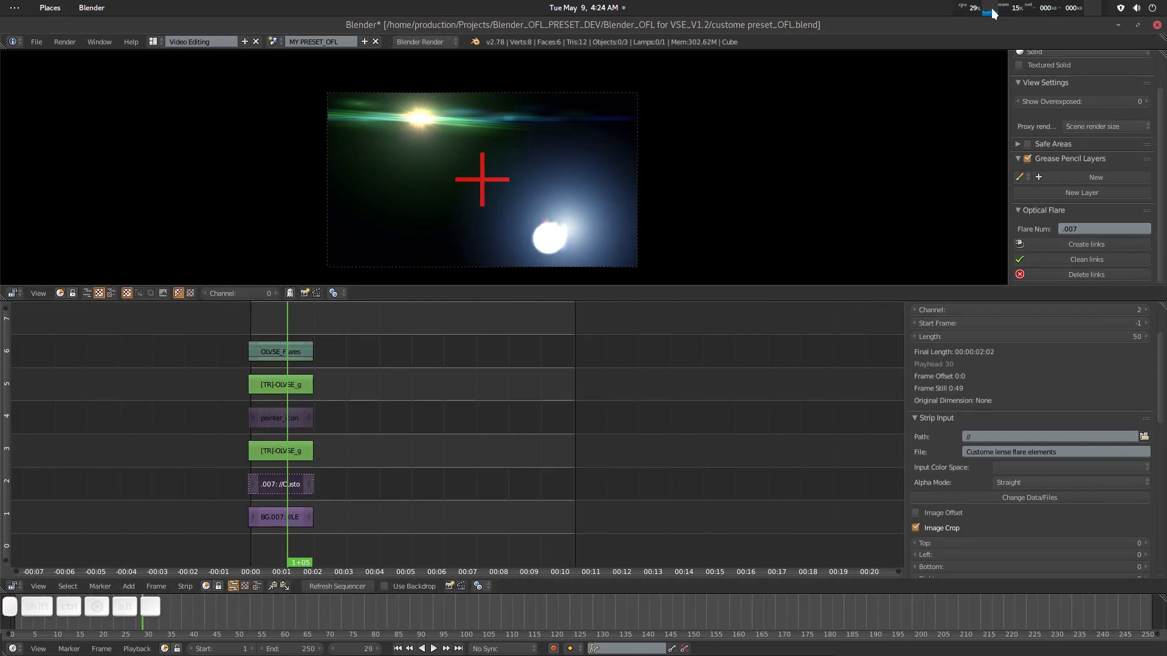
pyautogui.moveTo(968, 14)
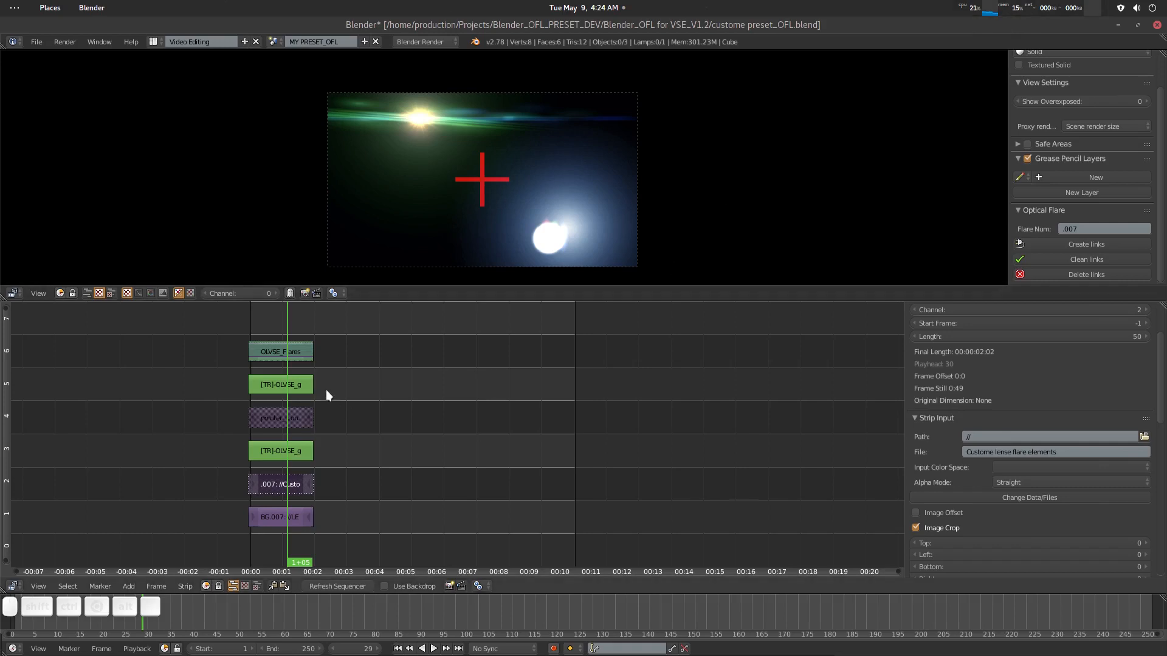
pyautogui.moveTo(313, 349); pyautogui.dragTo(309, 366, button='middle')
pyautogui.click(274, 335)
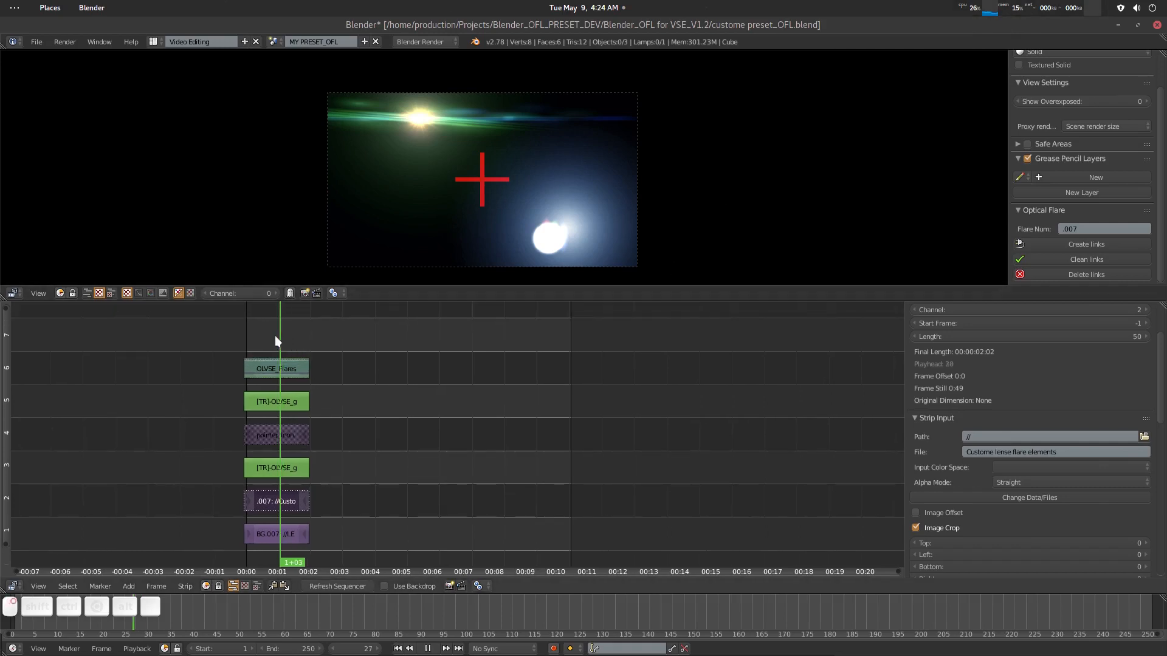
# Move the flare with the global control to about X -30.3, Y 31.4 percent, and refresh the sequencer.
pyautogui.click(429, 122)
pyautogui.press('g')
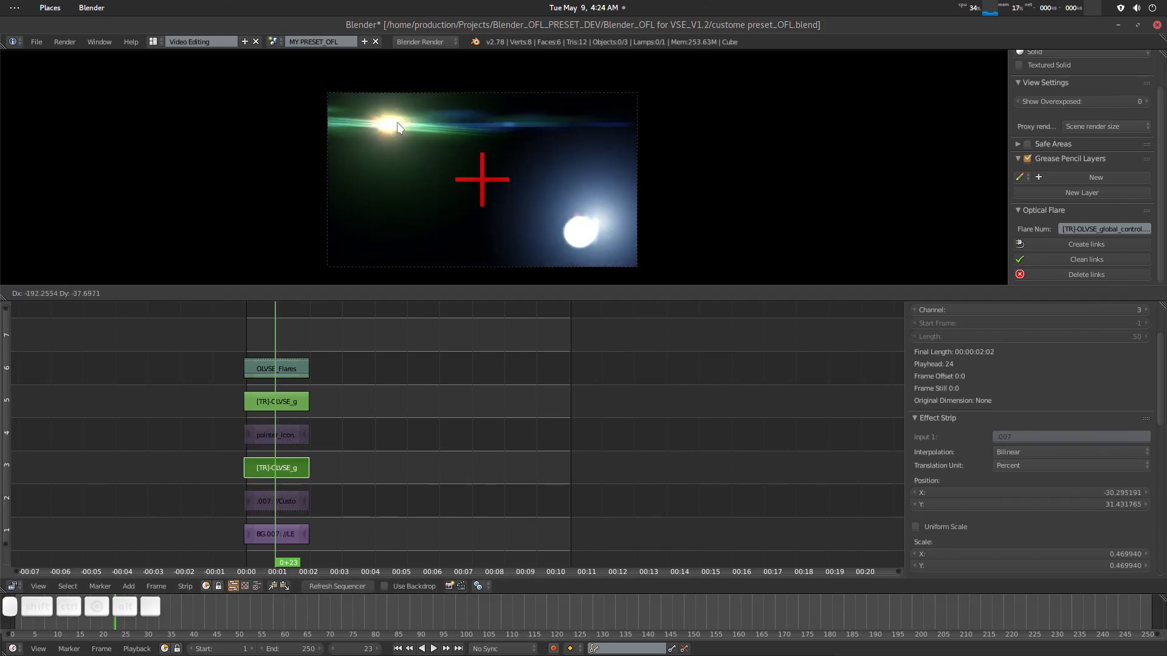
pyautogui.click(375, 116)
pyautogui.click(338, 586)
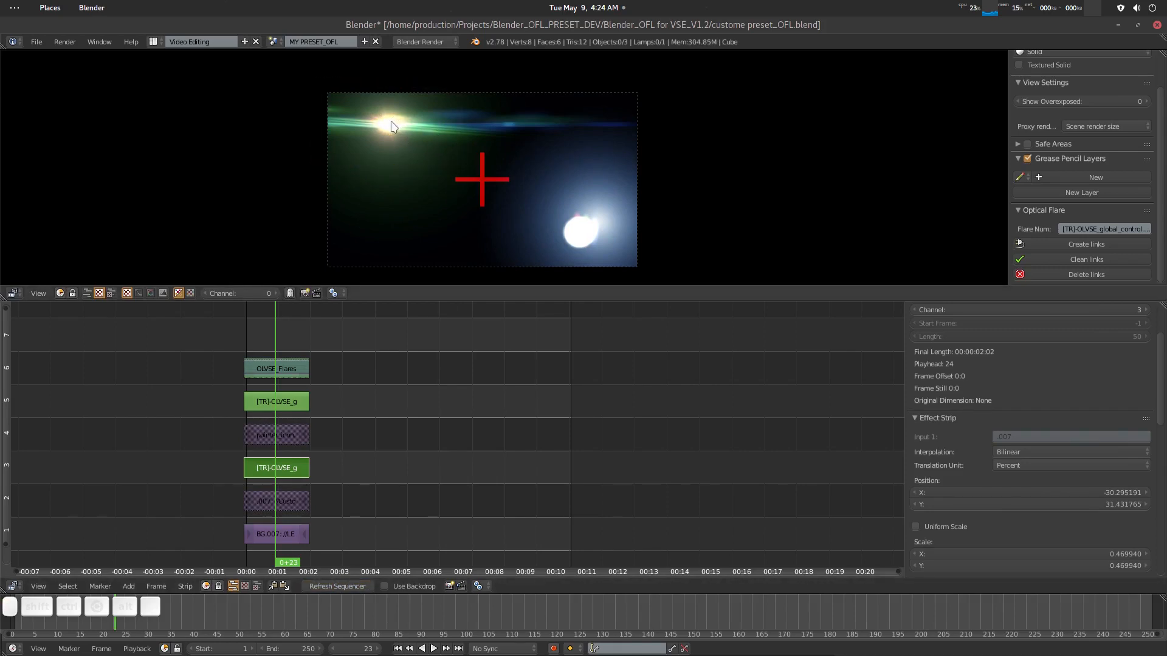
# Reposition the flare with the global control to about X -23.4, Y 16.4 percent.
pyautogui.press('g')
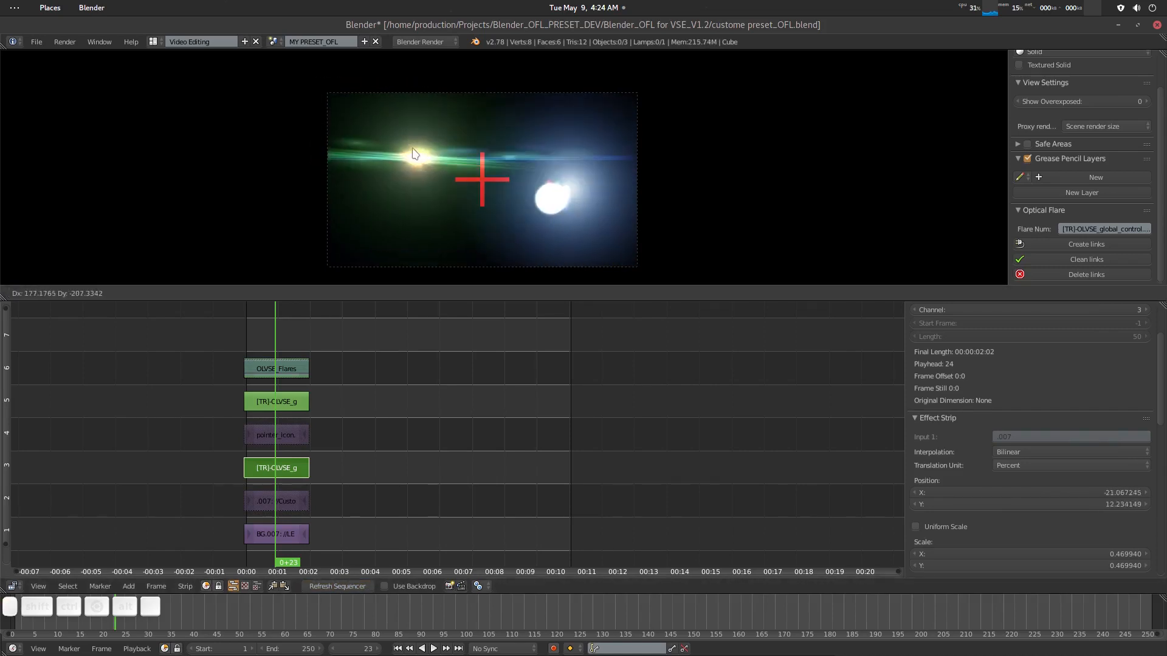
pyautogui.click(402, 138)
pyautogui.moveTo(370, 429); pyautogui.dragTo(367, 402, button='middle')
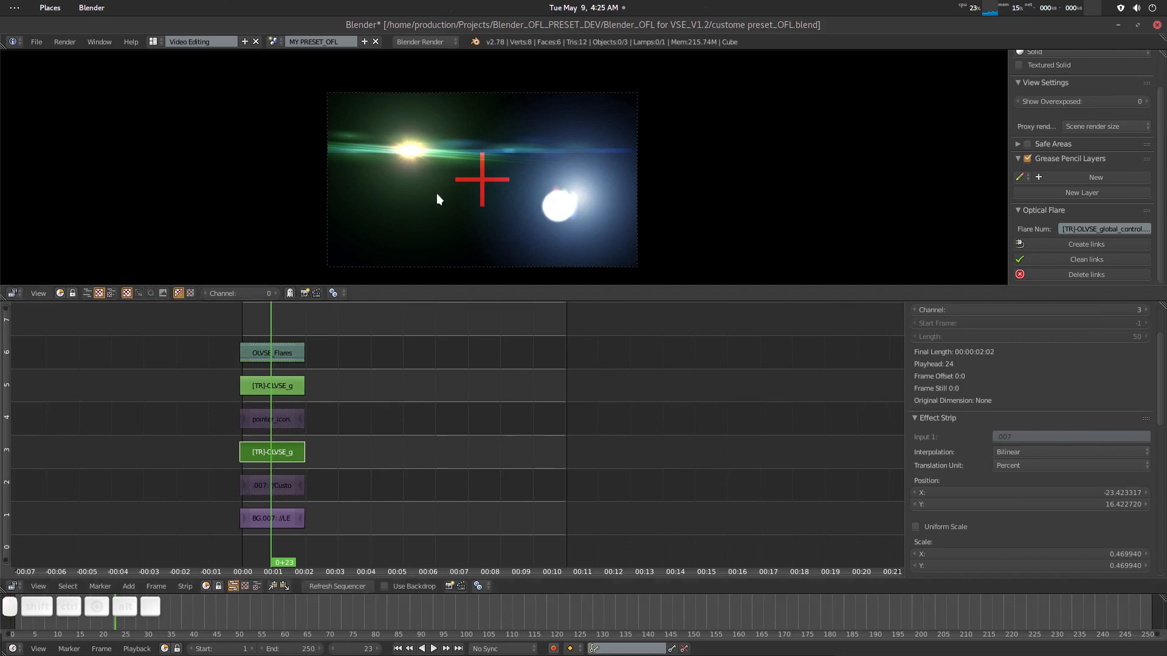
# Select all strips of the existing flare preset in the MY PRESET_OFL scene and delete them.
pyautogui.press('a')
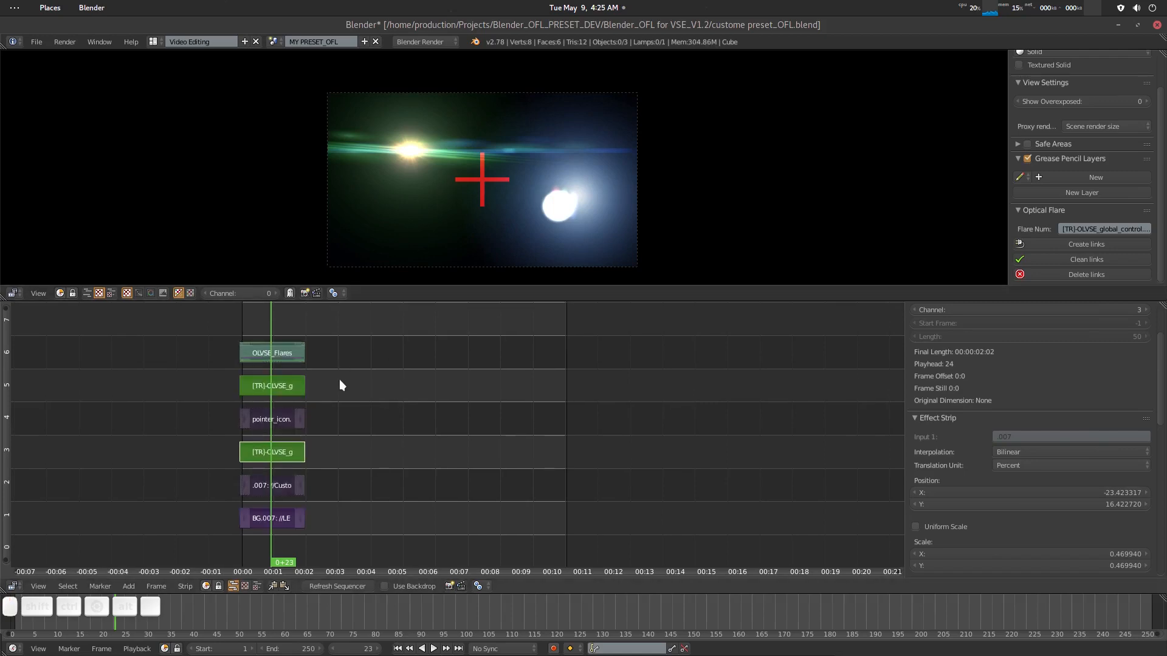
pyautogui.press('x')
pyautogui.click(339, 380)
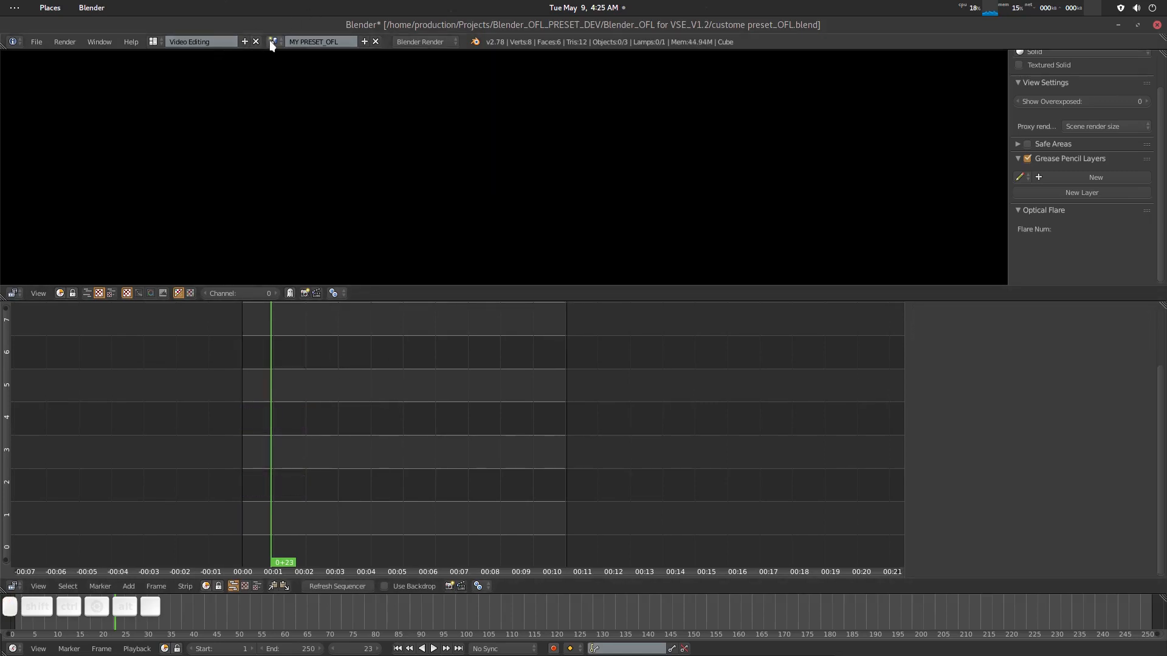
pyautogui.hotkey('ctrl', 'z')
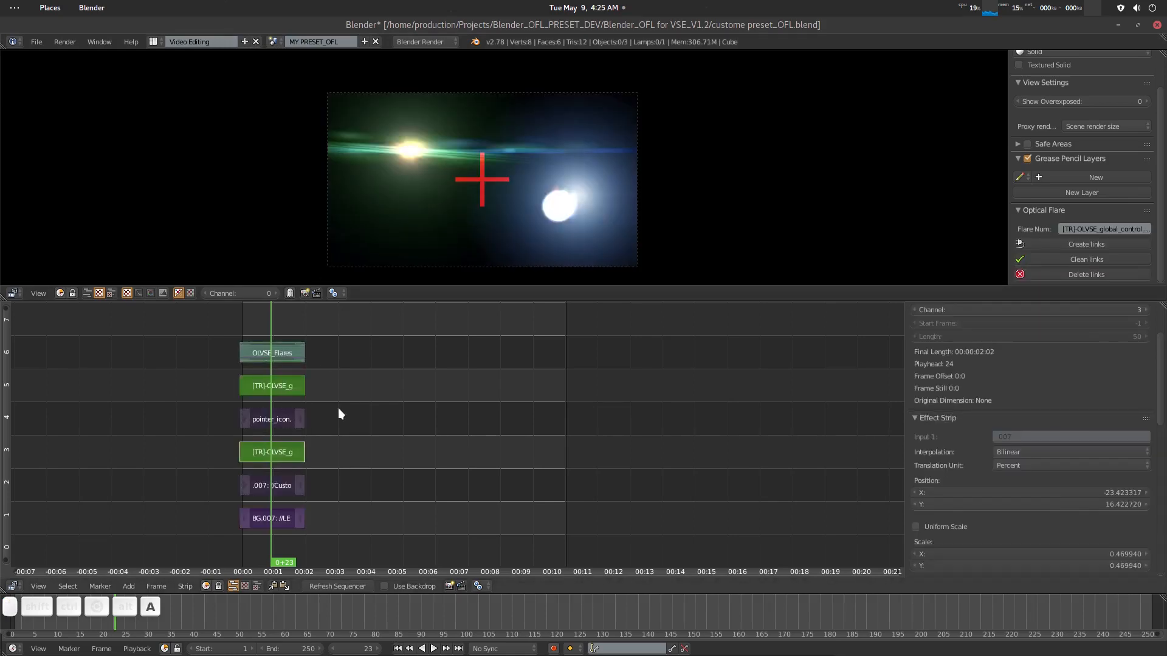
pyautogui.press('Delete')
pyautogui.press('Return')
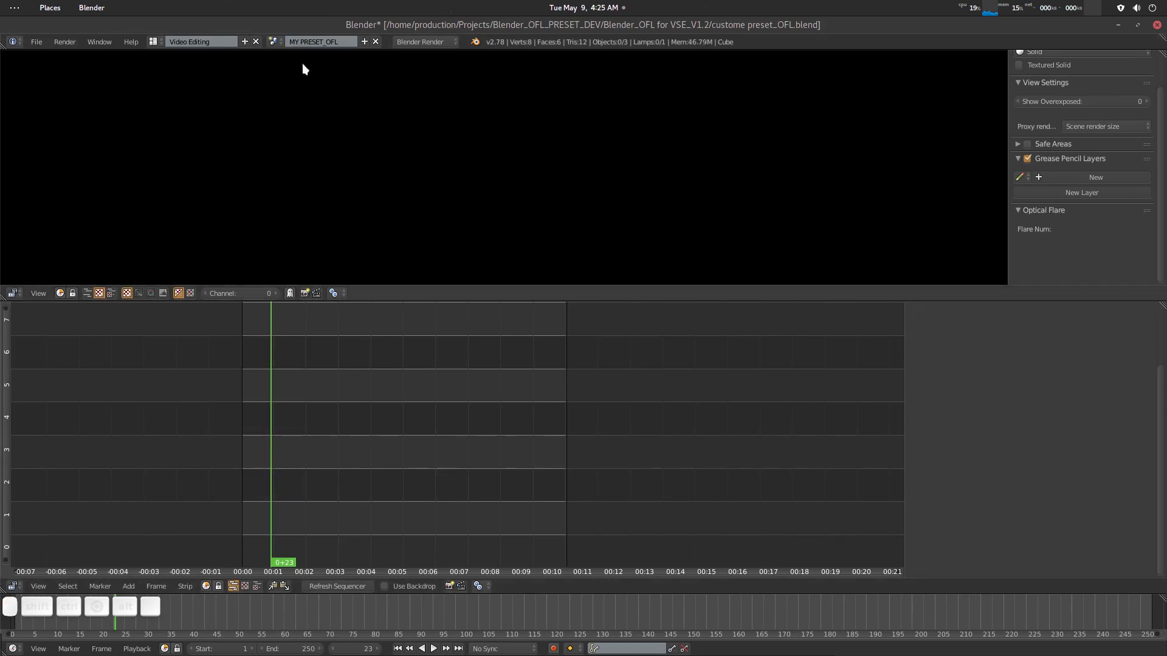
# Switch to the OFL_VSE_PRESET_COMMON_cgvirus scene and copy all six stacked strips of the third flare preset.
pyautogui.click(274, 41)
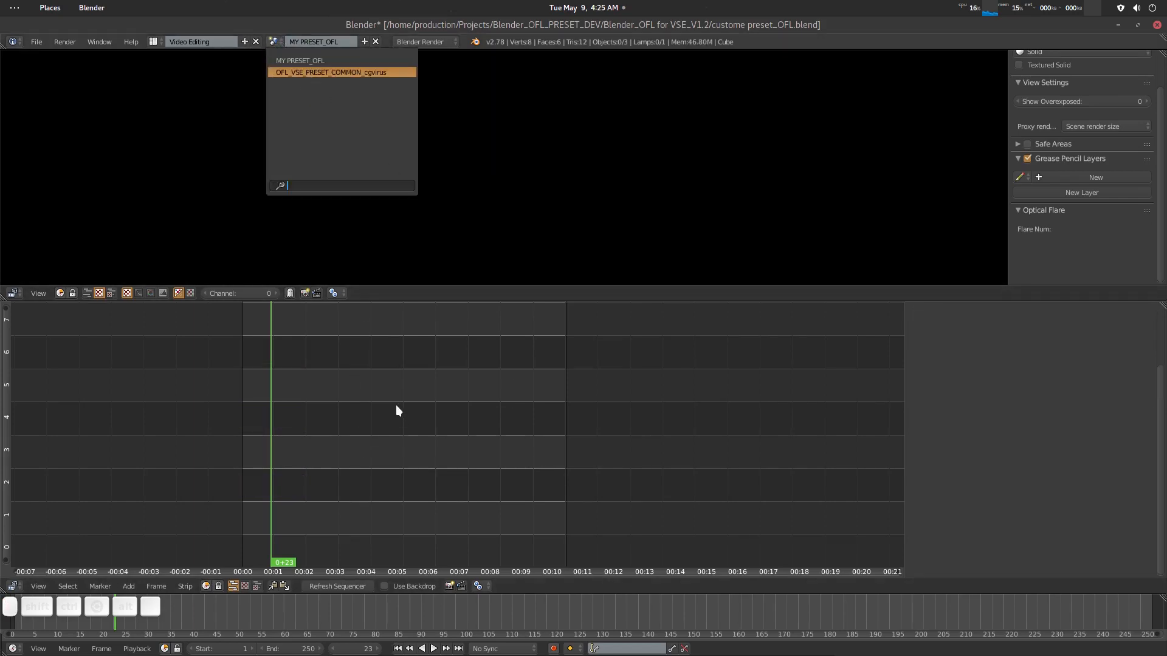
pyautogui.press('Return')
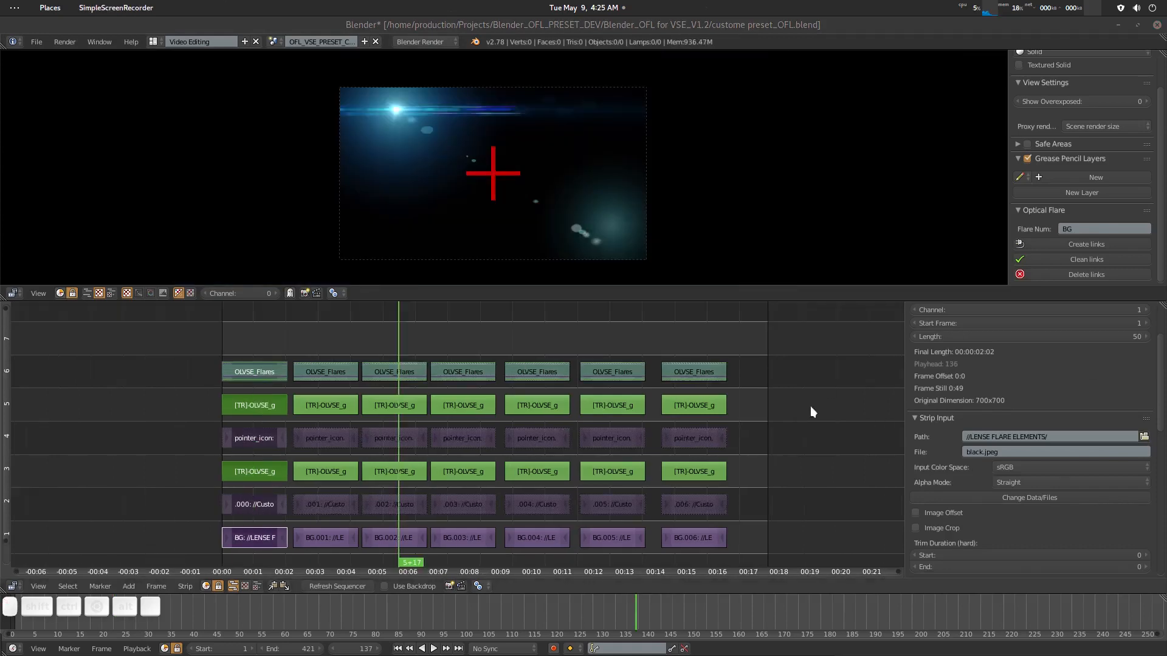
pyautogui.rightClick(395, 108)
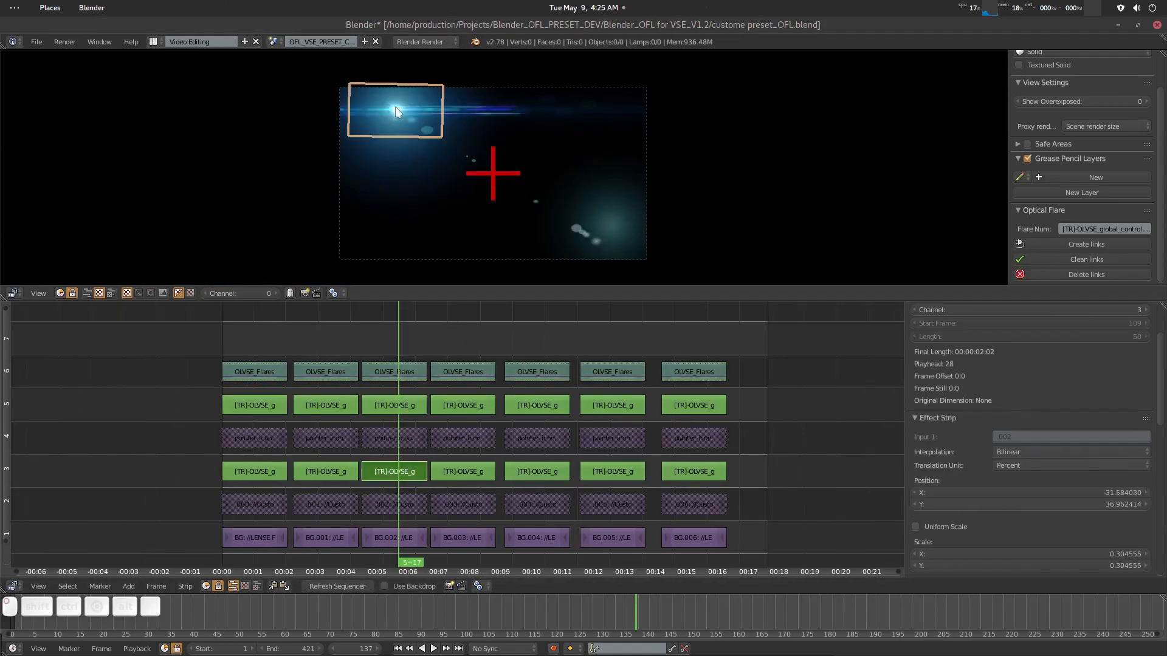
pyautogui.keyDown('shift'); pyautogui.rightClick(394, 374); pyautogui.keyUp('shift')
pyautogui.keyDown('shift'); pyautogui.rightClick(394, 401); pyautogui.keyUp('shift')
pyautogui.keyDown('shift'); pyautogui.rightClick(401, 432); pyautogui.keyUp('shift')
pyautogui.keyDown('shift'); pyautogui.rightClick(395, 472); pyautogui.keyUp('shift')
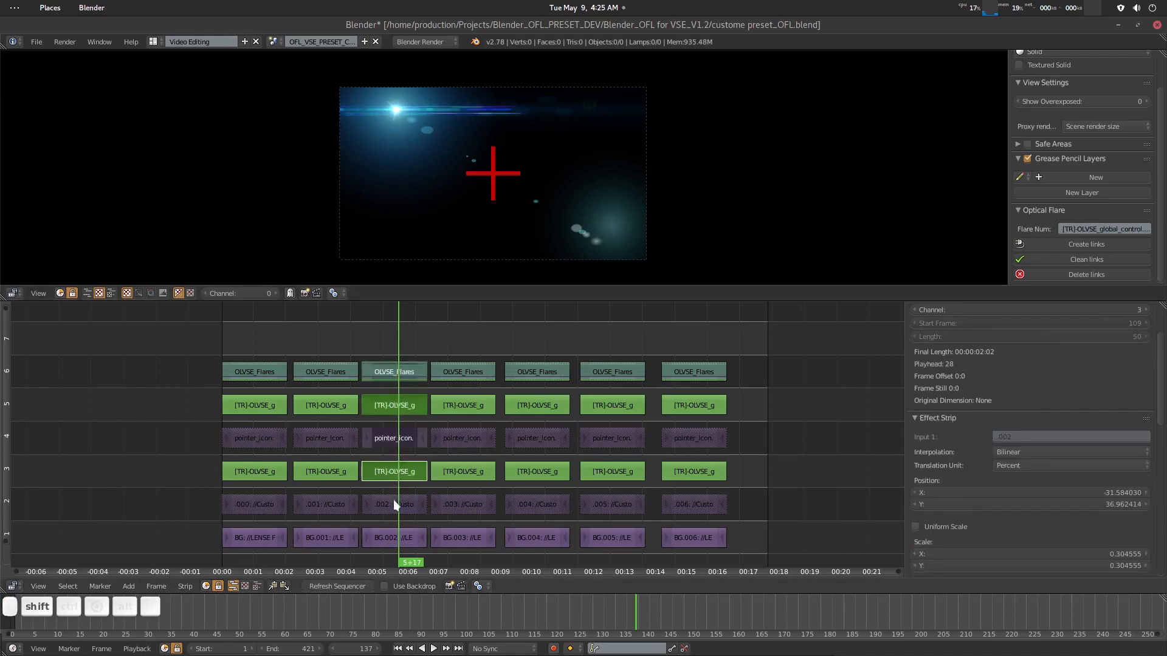
pyautogui.keyDown('shift'); pyautogui.rightClick(393, 502); pyautogui.keyUp('shift')
pyautogui.keyDown('shift'); pyautogui.rightClick(396, 536); pyautogui.keyUp('shift')
pyautogui.hotkey('ctrl', 'c')
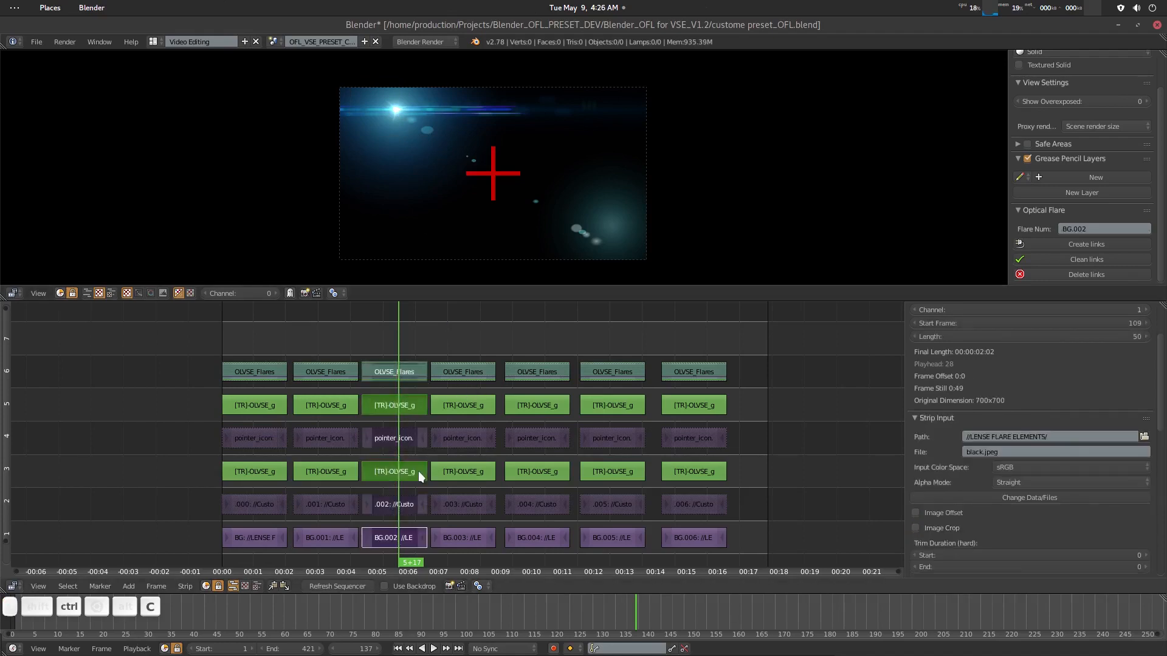
# Return to the MY PRESET_OFL scene and paste the copied flare strips.
pyautogui.click(273, 41)
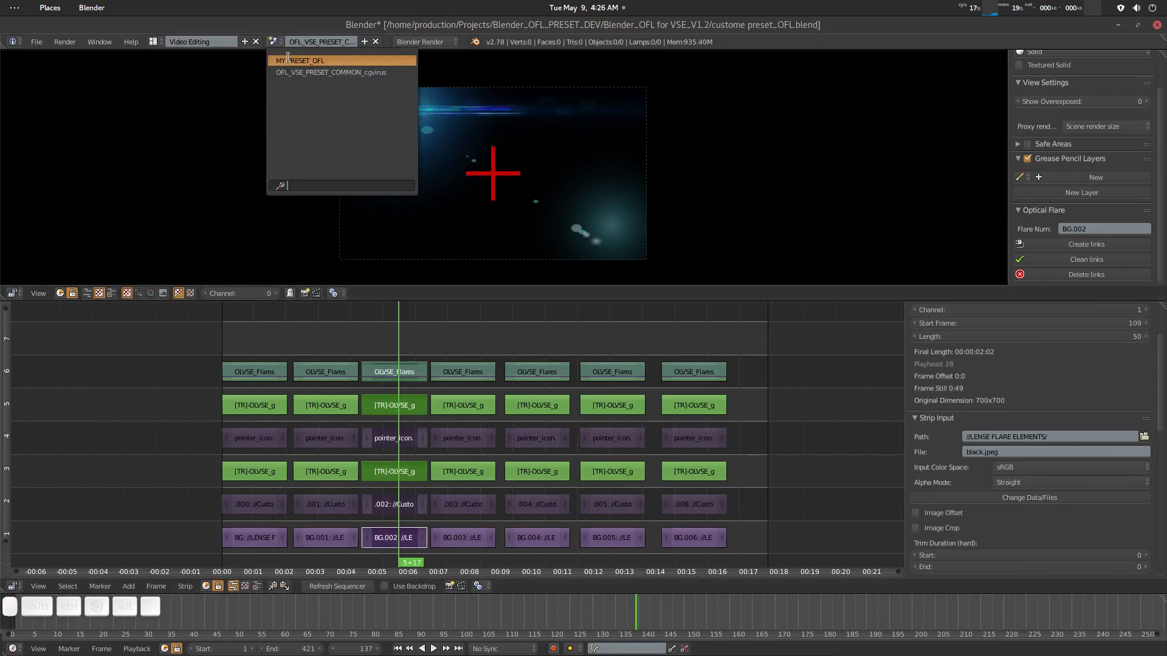
pyautogui.click(301, 63)
pyautogui.hotkey('ctrl', 'v')
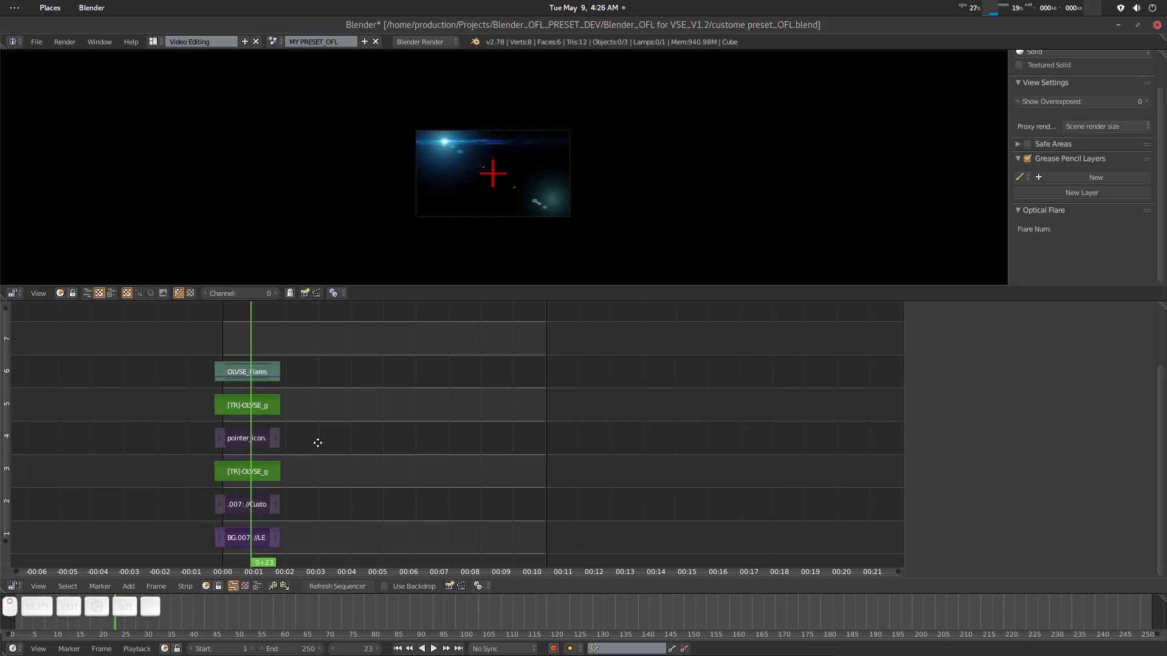
pyautogui.moveTo(318, 443); pyautogui.dragTo(347, 441, button='middle')
pyautogui.scroll(3, 519, 202)
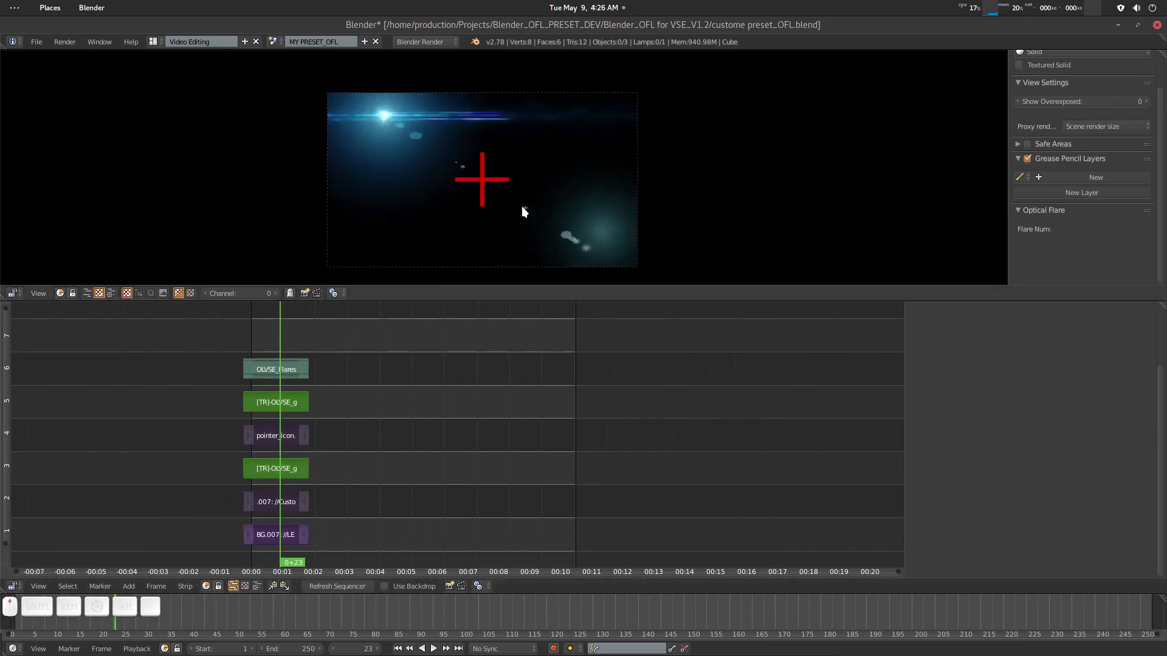
# Set the preview's proxy render size to 25% and save the file, overwriting the existing one.
pyautogui.click(1103, 126)
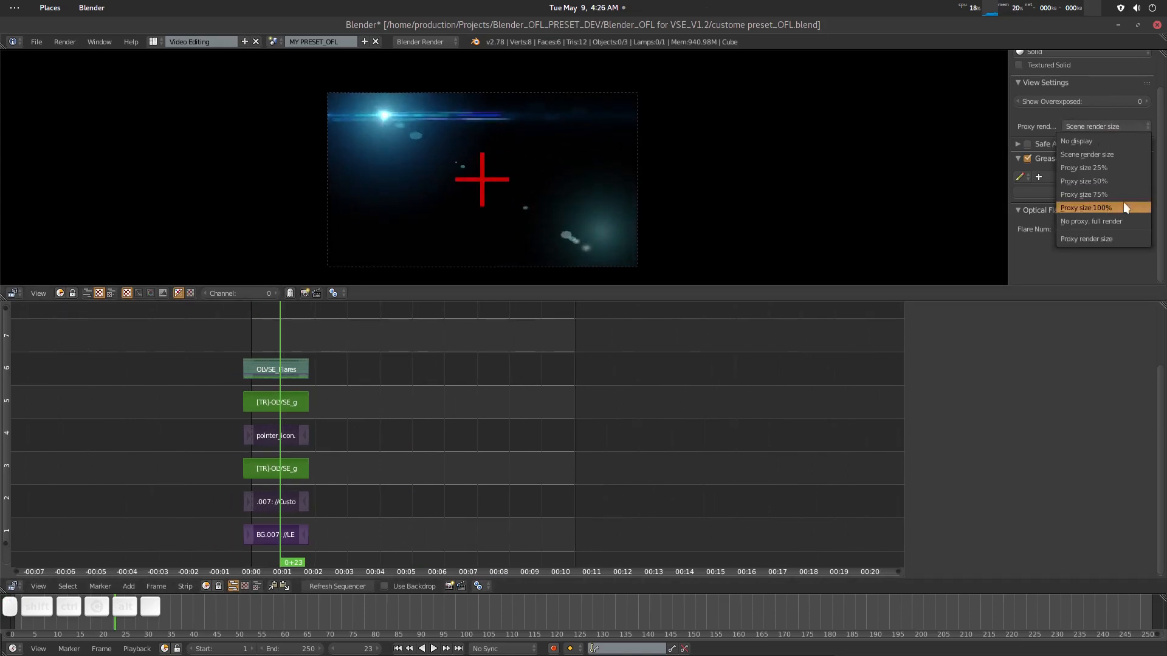
pyautogui.click(1088, 167)
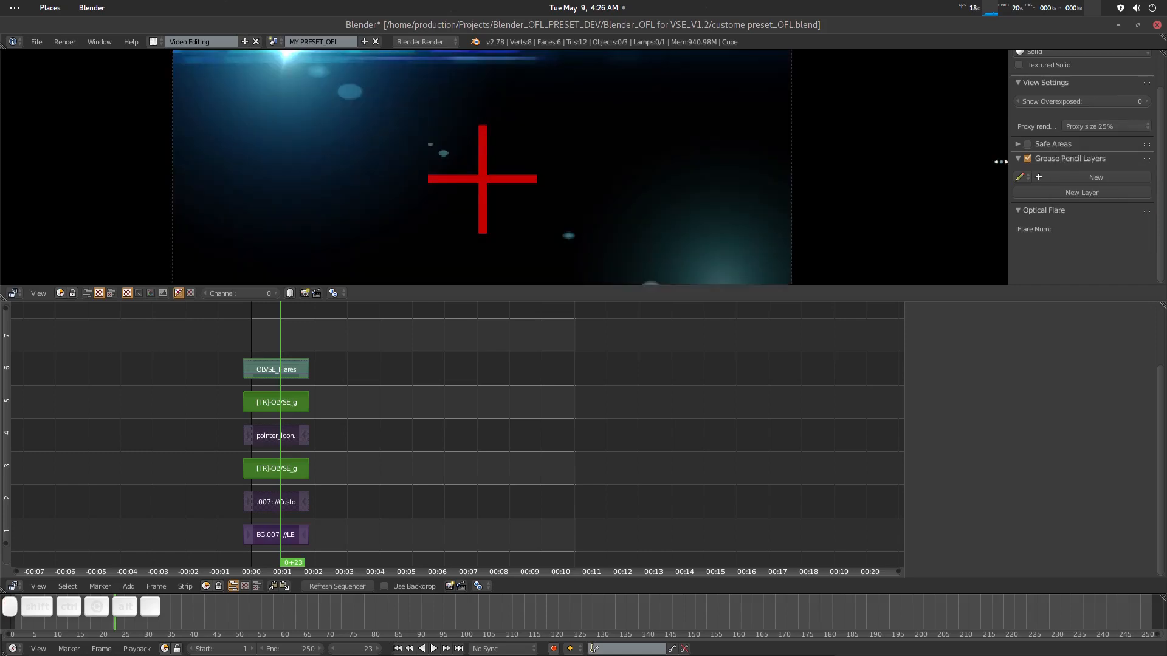
pyautogui.scroll(-3, 462, 200)
pyautogui.moveTo(416, 429); pyautogui.dragTo(427, 436, button='middle')
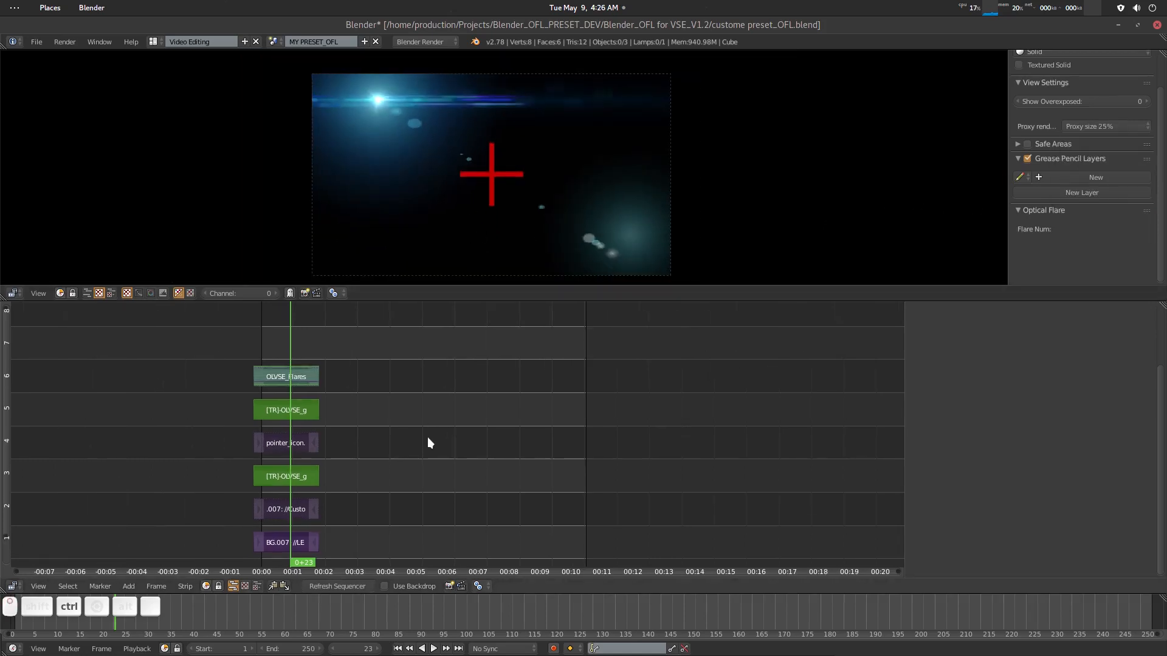
pyautogui.hotkey('ctrl', 's')
pyautogui.click(428, 437)
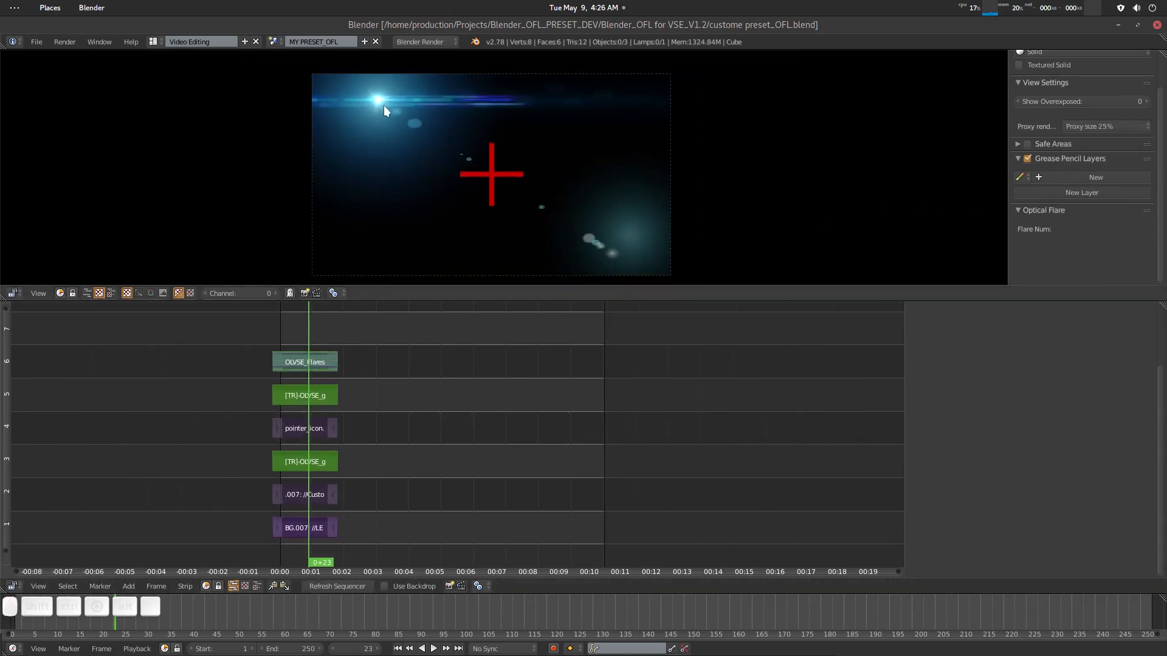
# Select the pasted flare's global control in the preview and move it to about X -33.1, Y 38.8 percent.
pyautogui.rightClick(308, 497)
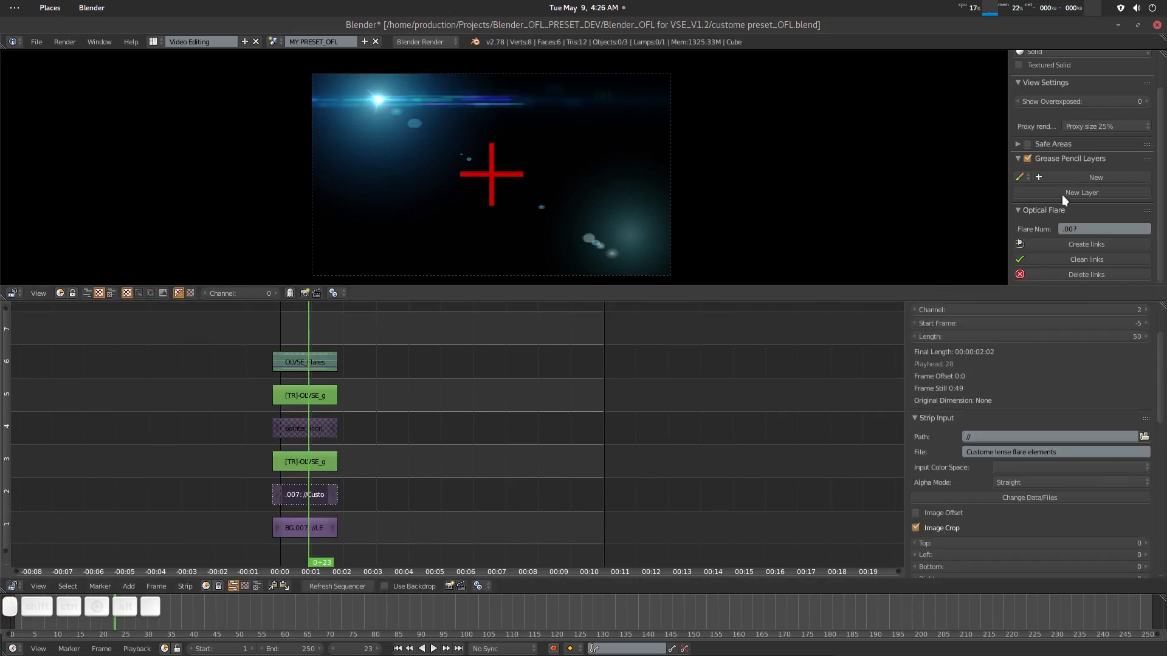
pyautogui.rightClick(380, 103)
pyautogui.press('g')
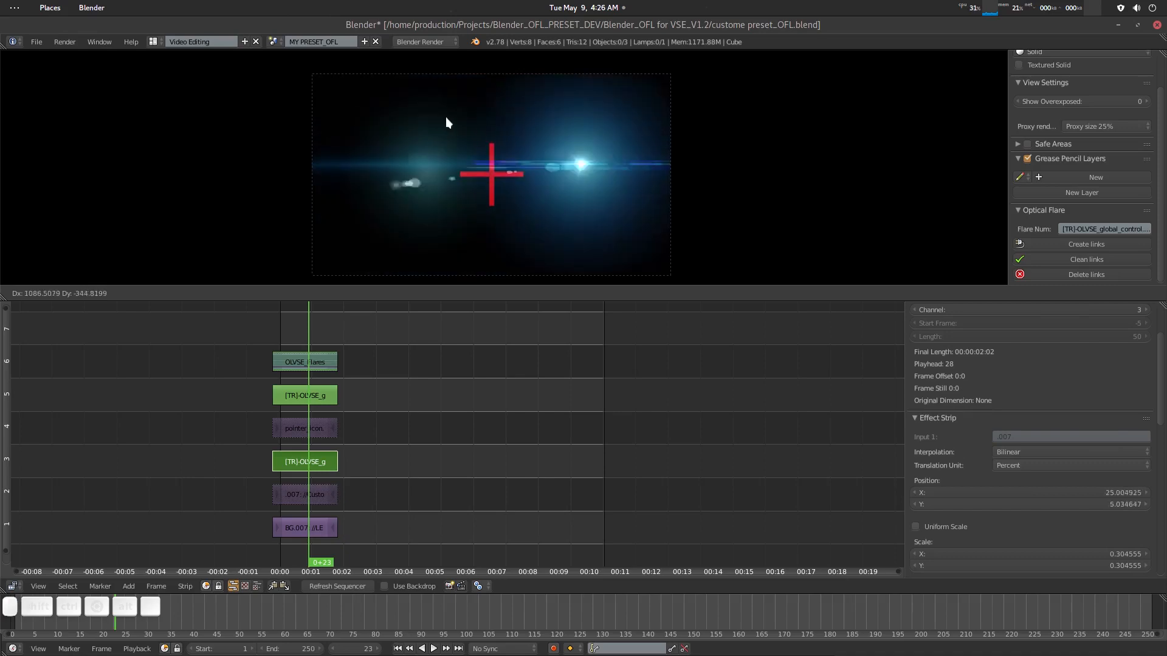
pyautogui.click(399, 114)
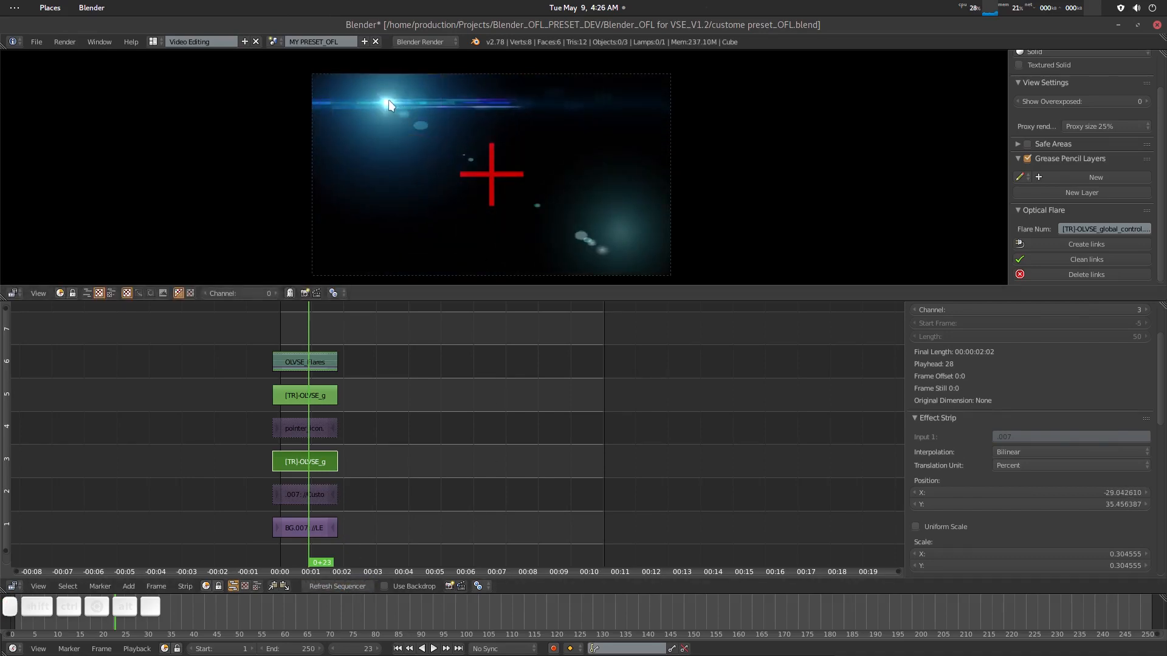
pyautogui.press('g')
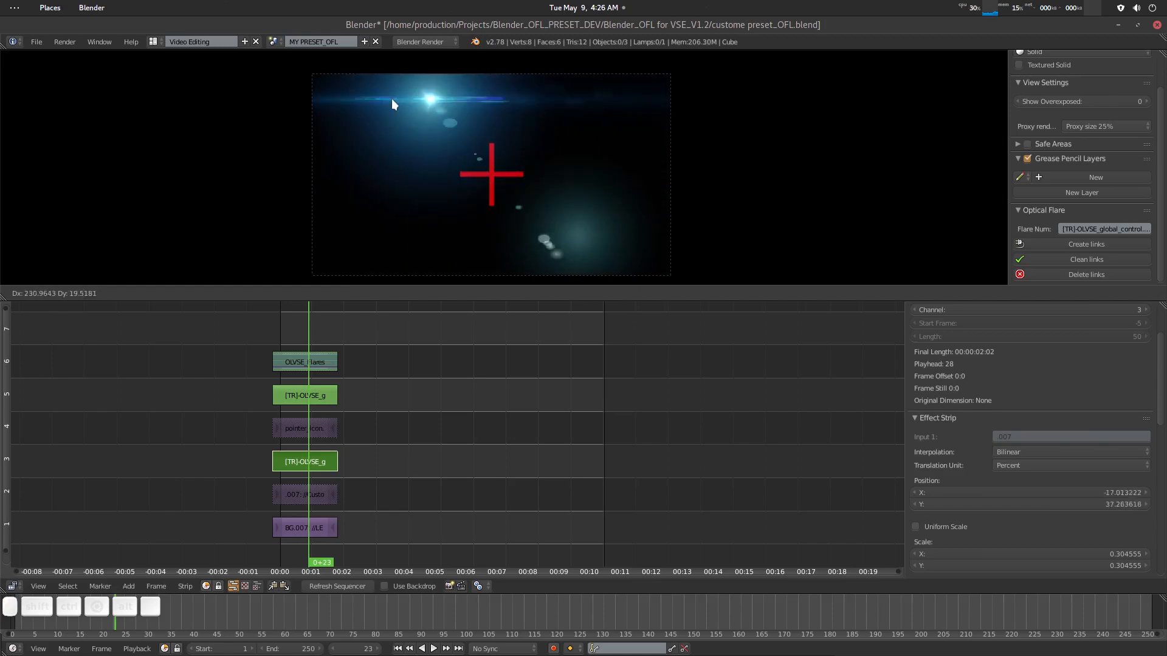
pyautogui.click(391, 98)
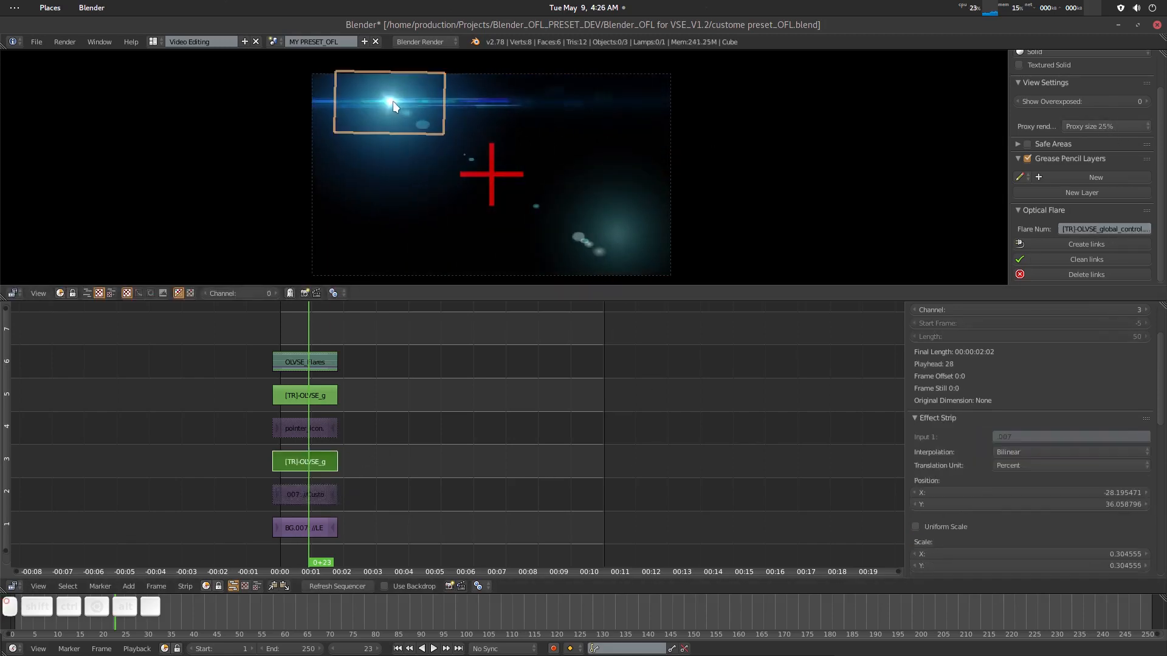
pyautogui.press('g')
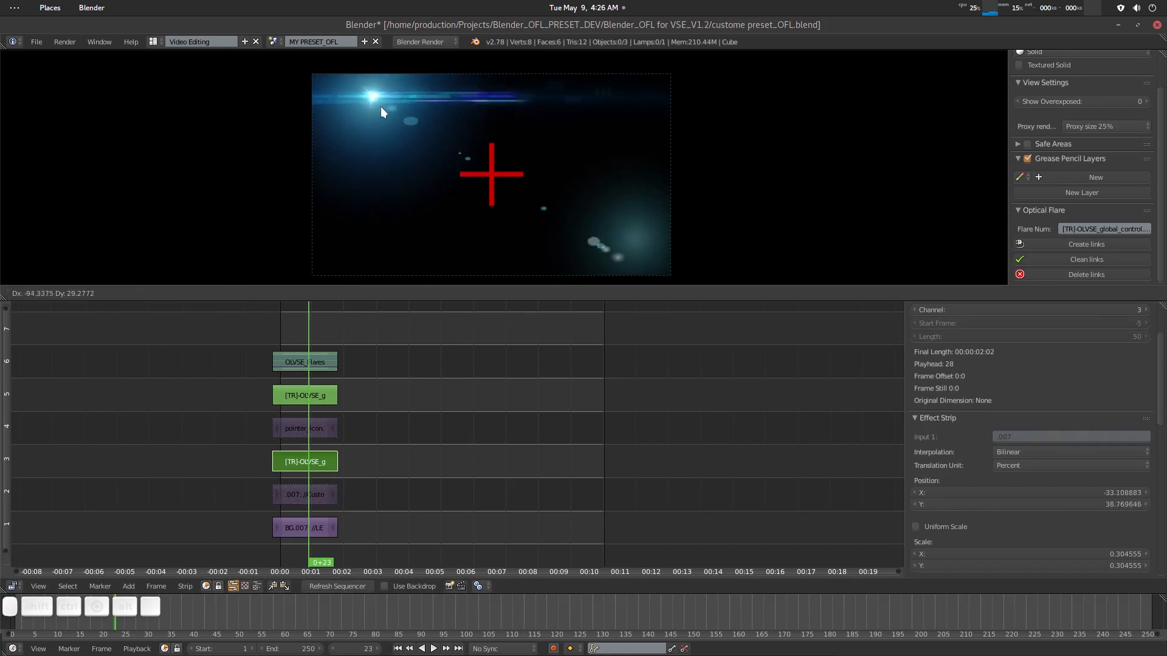
pyautogui.click(381, 107)
# Select the custom lens flare elements strip, then enter the OLVSE flares group and clear the selection inside it.
pyautogui.click(333, 487)
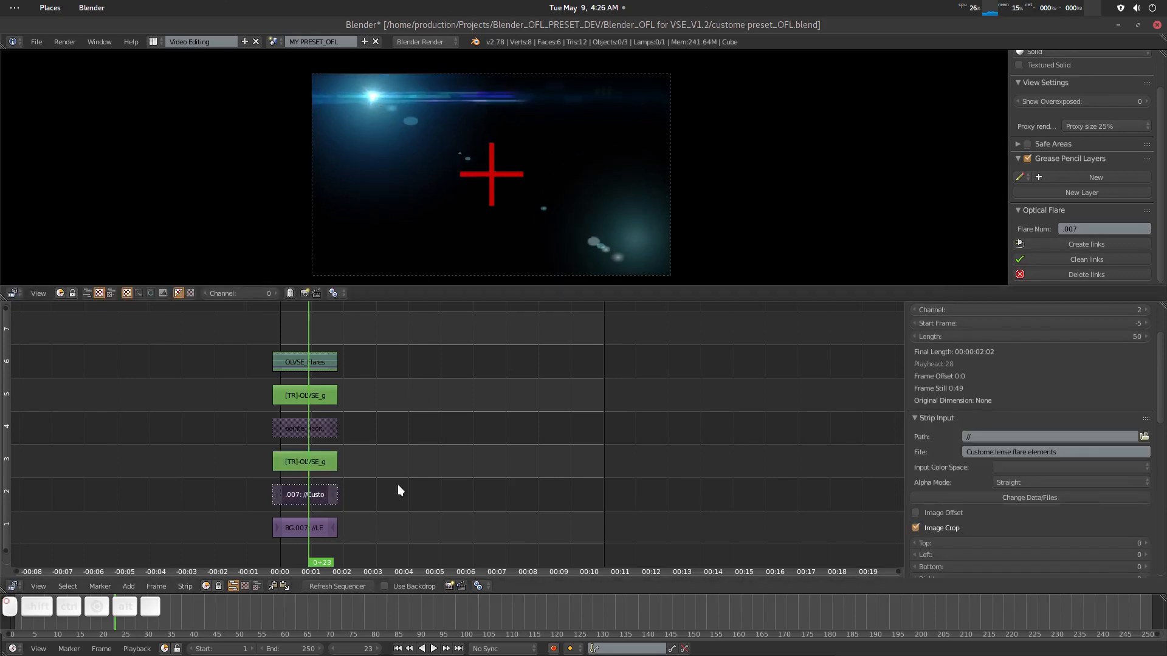
pyautogui.click(1079, 276)
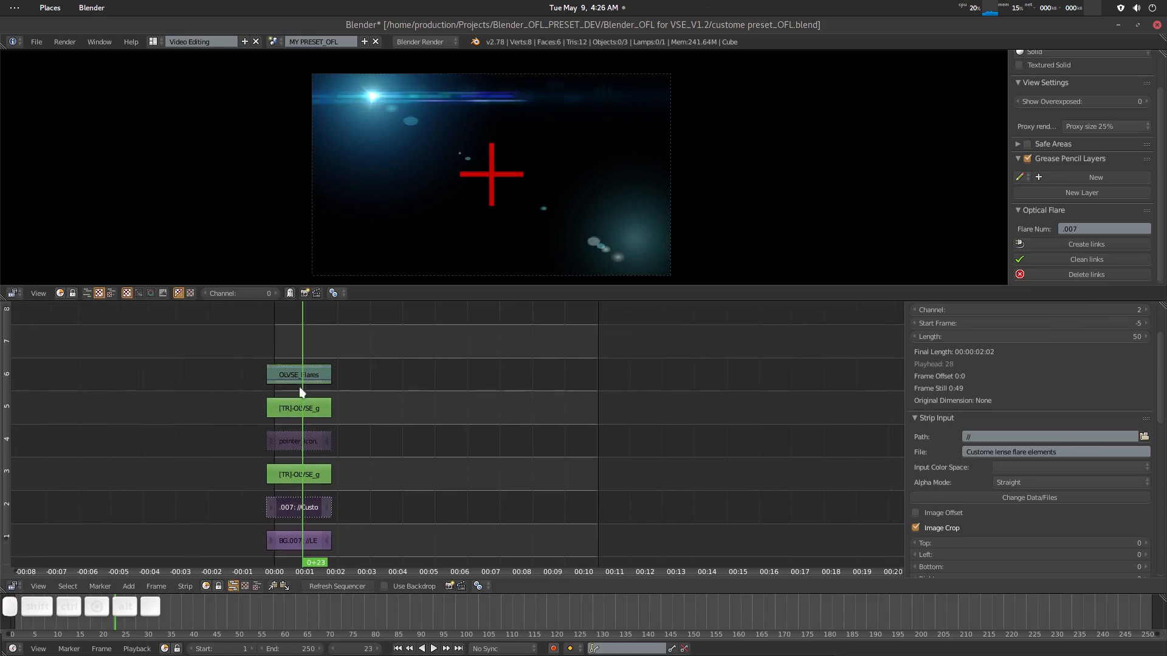
pyautogui.press('Tab')
pyautogui.moveTo(460, 401); pyautogui.dragTo(430, 502, button='middle')
pyautogui.press('a')
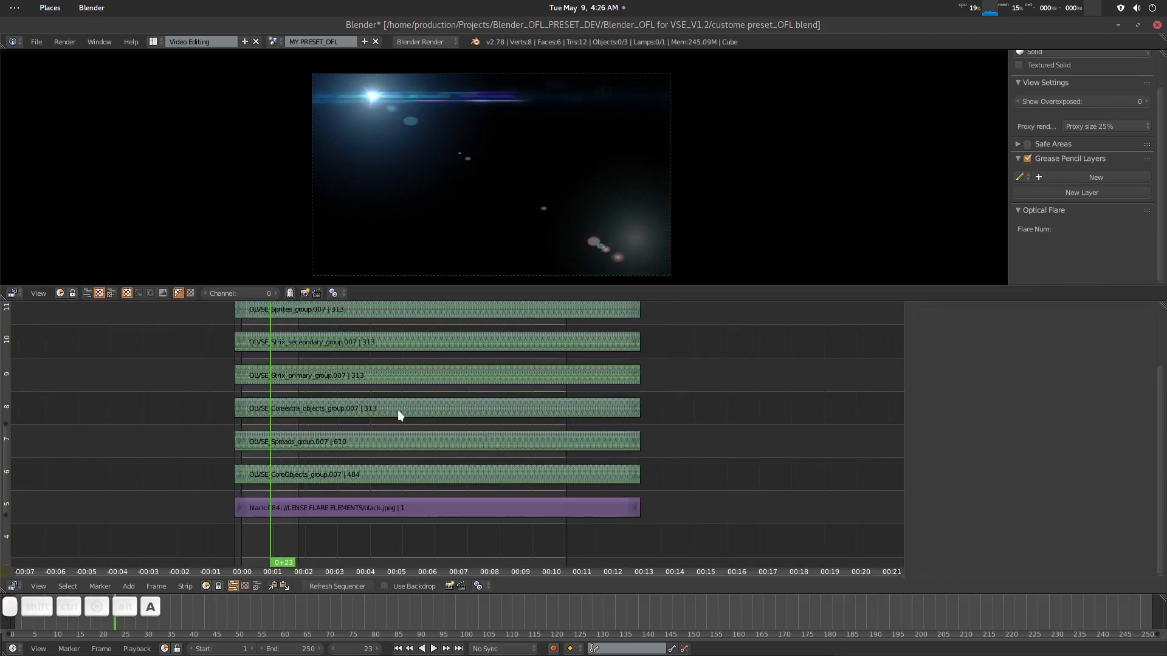
pyautogui.moveTo(378, 429); pyautogui.dragTo(375, 432, button='middle')
# Mute and unmute the CoreObjects and Spreads groups in turn to examine what each adds to the flare.
pyautogui.click(300, 478)
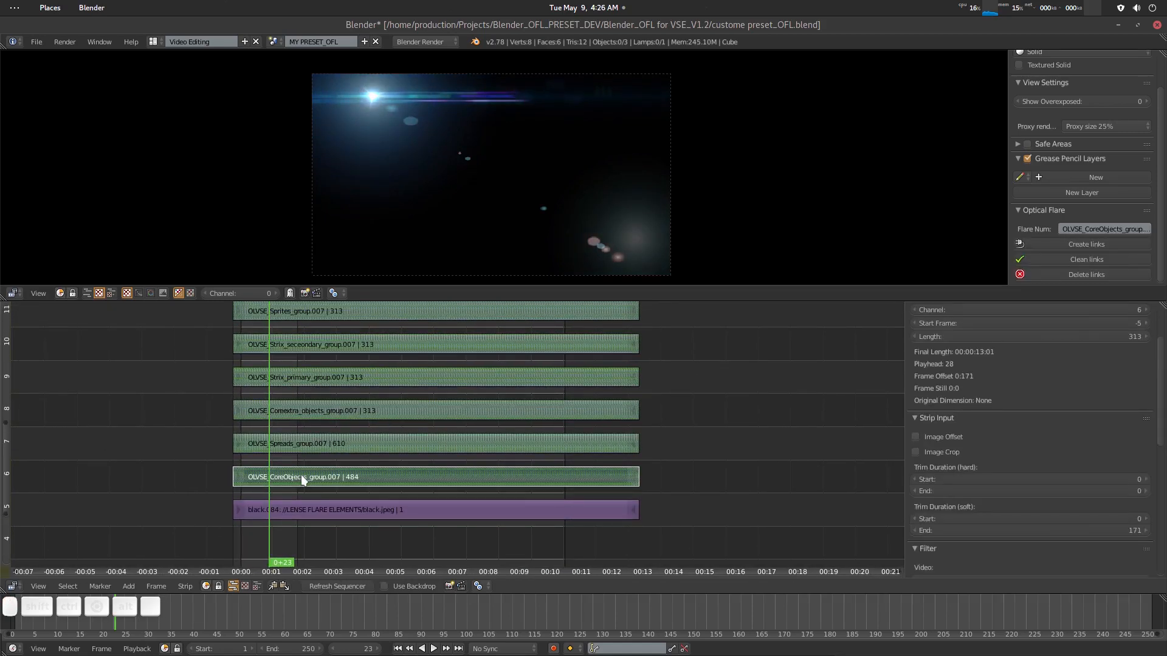
pyautogui.press('space')
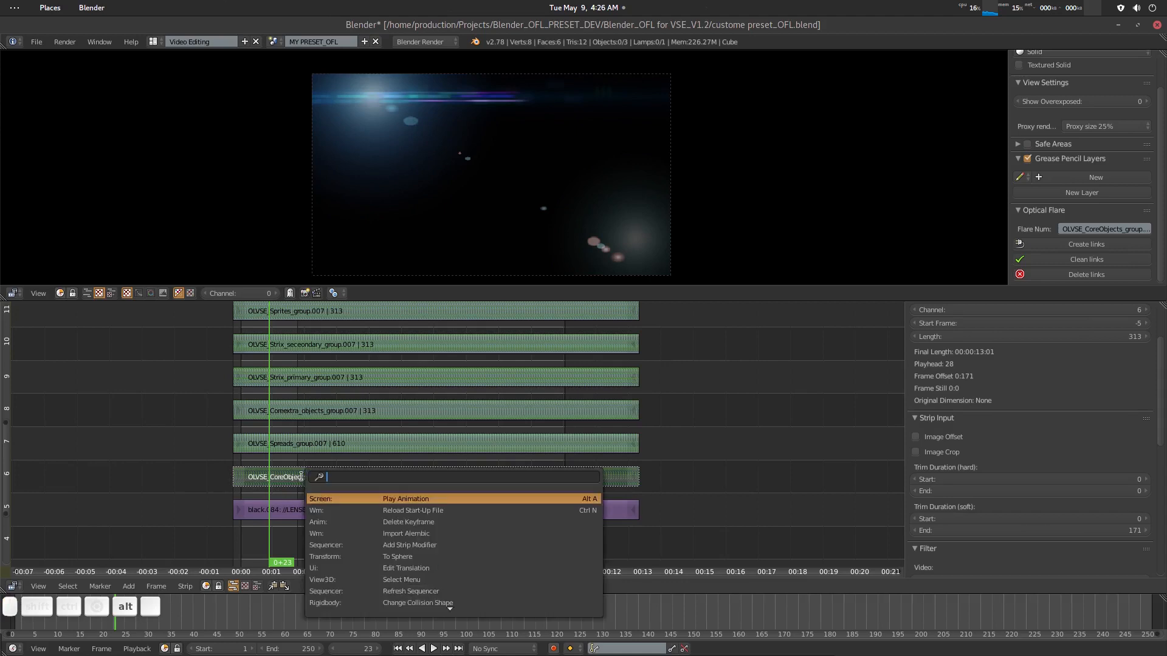
pyautogui.press('Escape')
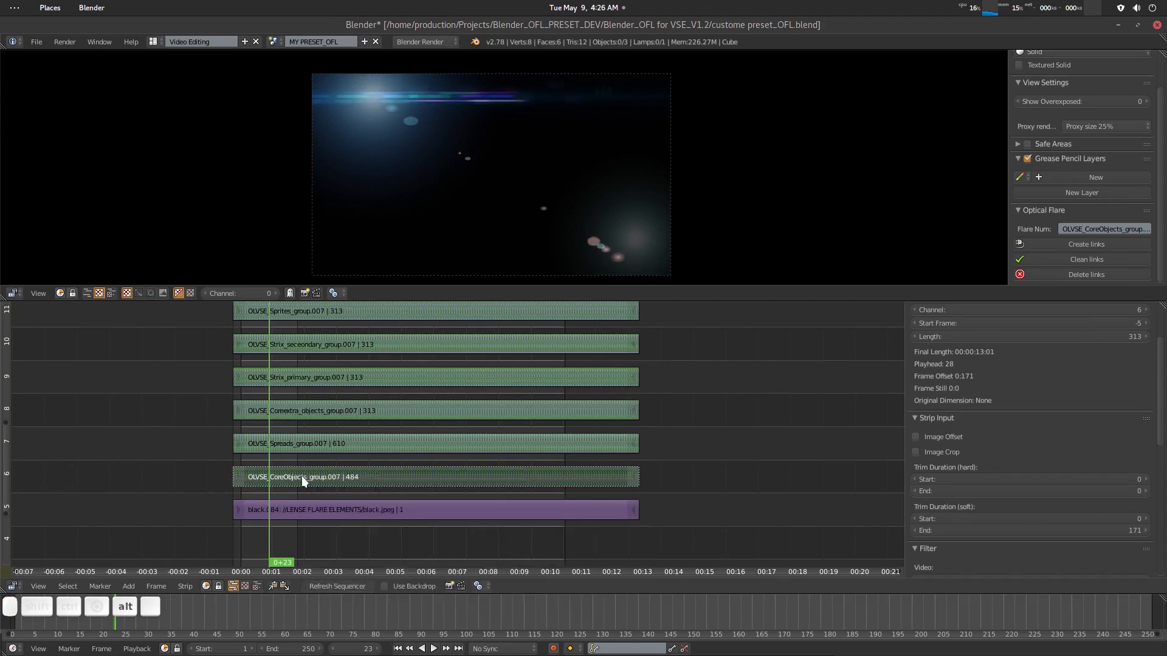
pyautogui.hotkey('alt', 'h')
pyautogui.click(310, 442)
pyautogui.press('h')
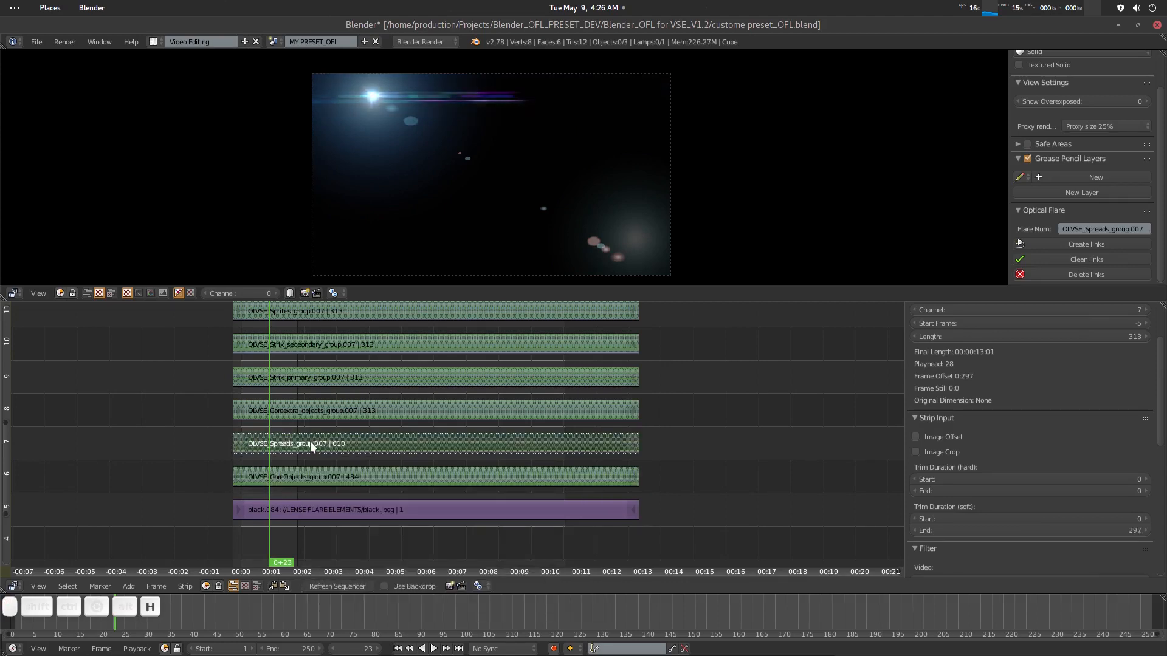
pyautogui.hotkey('alt', 'h')
# Mute and unmute the Coreextra objects and Strix primary groups in turn to examine their effect on the flare.
pyautogui.click(319, 414)
pyautogui.press('h')
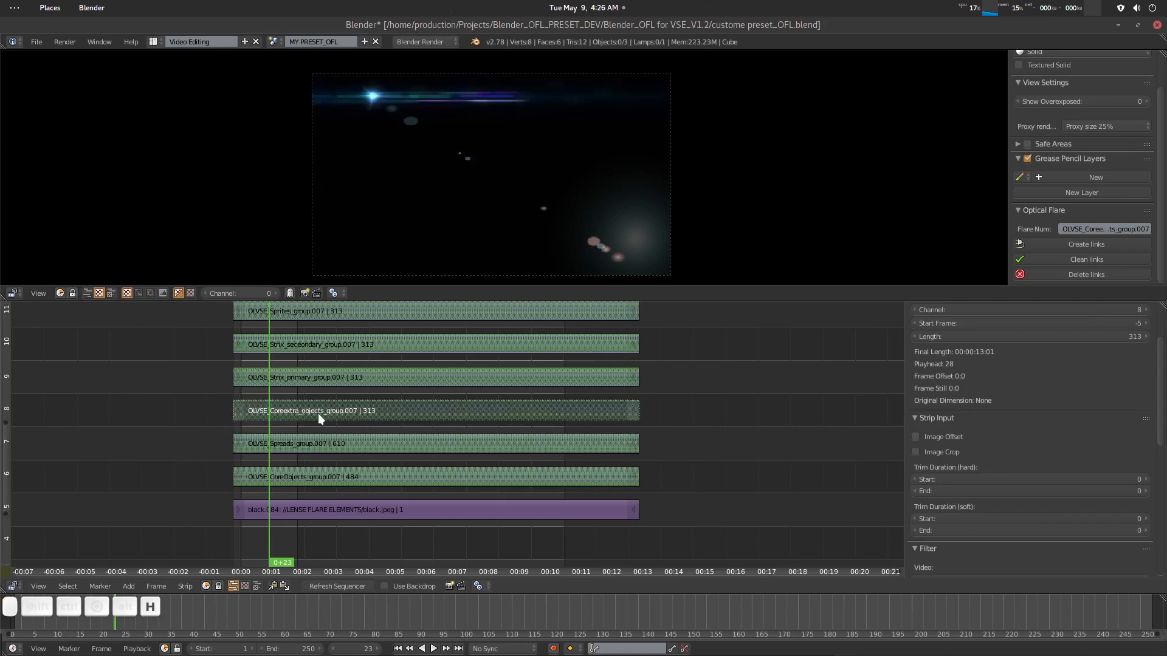
pyautogui.hotkey('alt', 'h')
pyautogui.click(314, 373)
pyautogui.press('h')
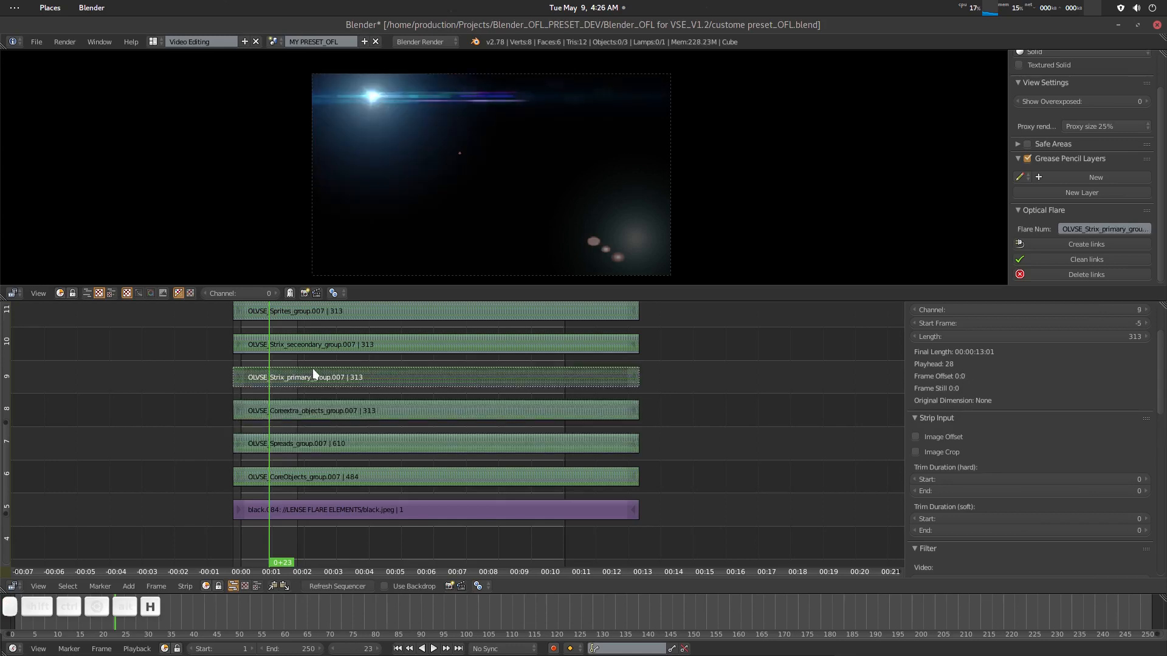
pyautogui.hotkey('alt', 'h')
# Enter the Strix primary group and bring its iris image and transform strips into view.
pyautogui.press('Tab')
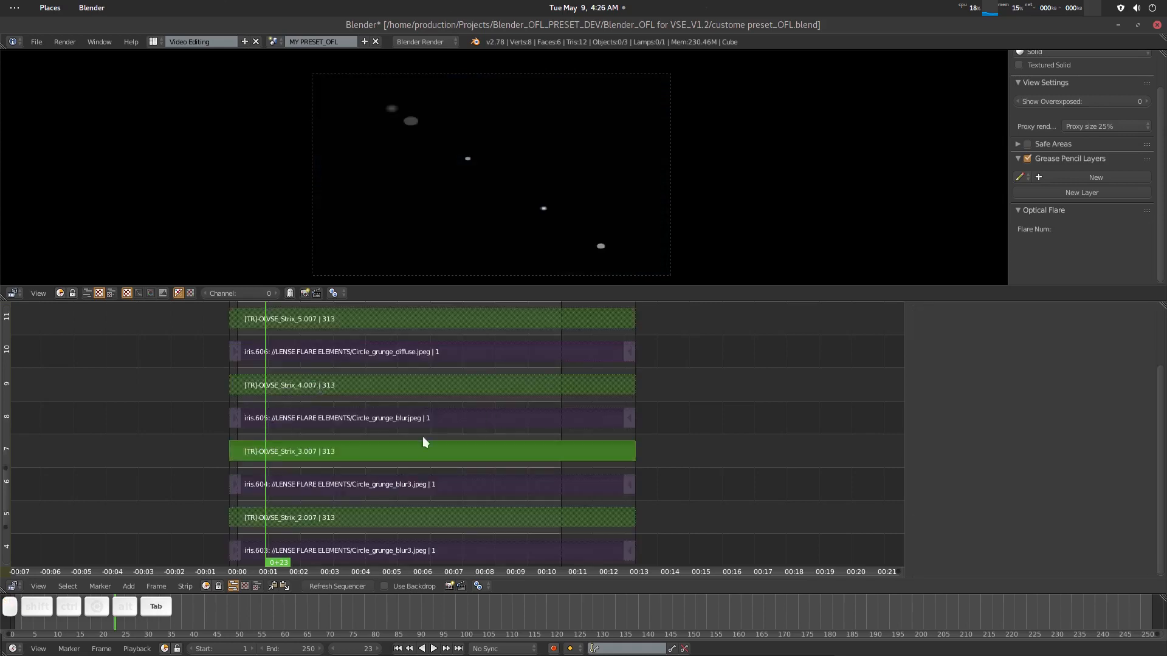
pyautogui.press('Home')
pyautogui.scroll(1, 346, 428)
pyautogui.moveTo(387, 376); pyautogui.dragTo(383, 460, button='middle')
pyautogui.keyDown('ctrl'); pyautogui.scroll(-1, 384, 411); pyautogui.keyUp('ctrl')
pyautogui.keyDown('ctrl'); pyautogui.scroll(-1, 385, 411); pyautogui.keyUp('ctrl')
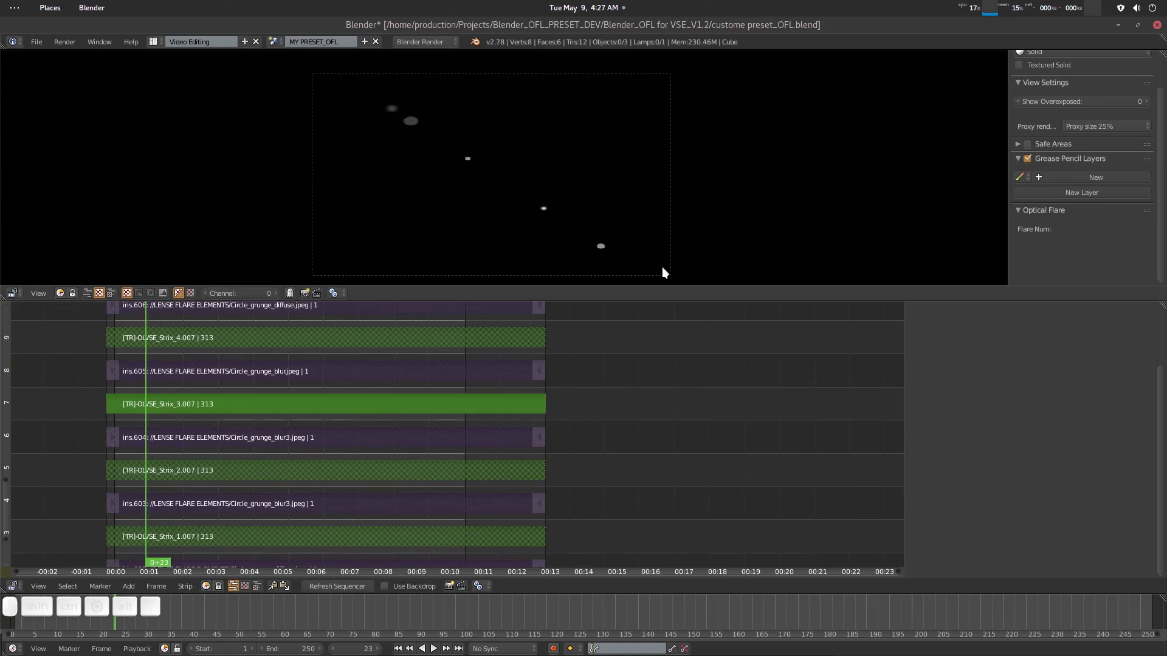
# Frame the full stack of iris image and transform strips in the Strix primary group.
pyautogui.moveTo(280, 412); pyautogui.dragTo(326, 498, button='middle')
pyautogui.press('a')
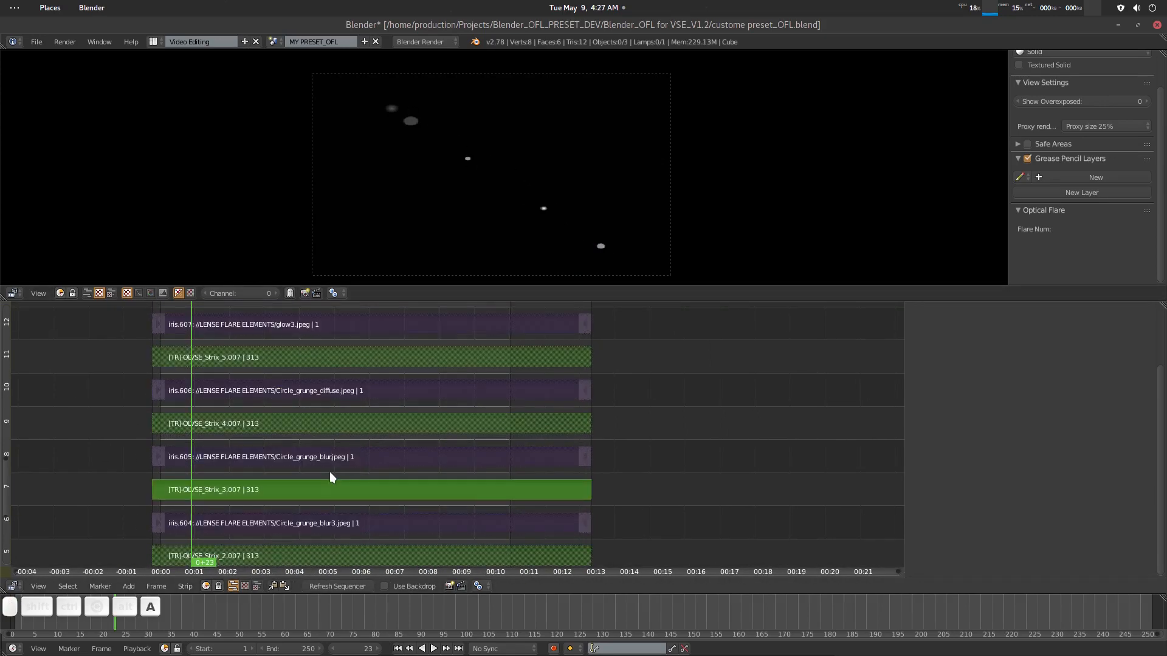
pyautogui.press('KP_Decimal')
pyautogui.press('s')
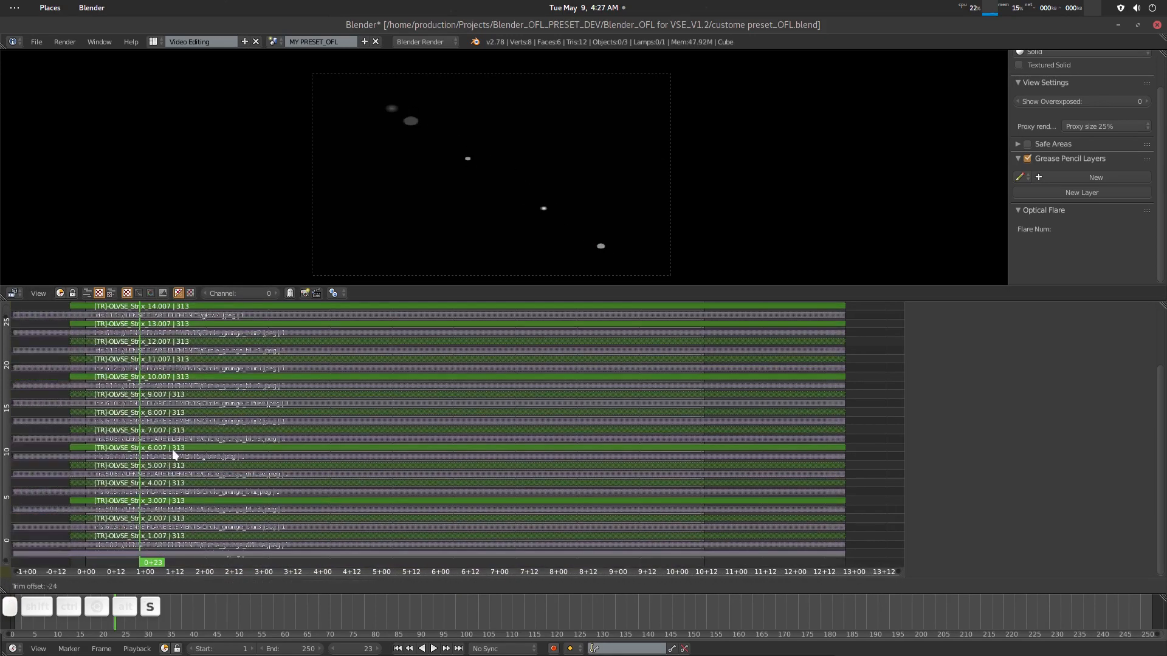
pyautogui.press('Escape')
pyautogui.press('a')
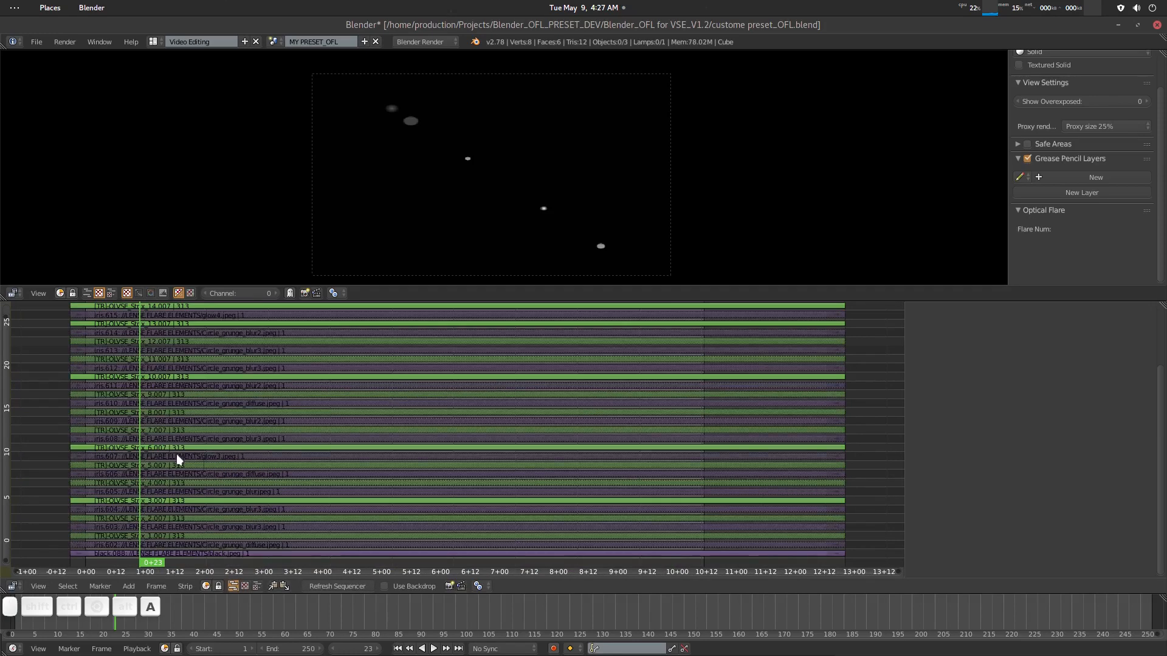
# Mute and unmute the [TR]-OLVSE_Strix_6.007 transform strip to examine which flare element it controls.
pyautogui.moveTo(176, 453); pyautogui.dragTo(401, 430, button='middle')
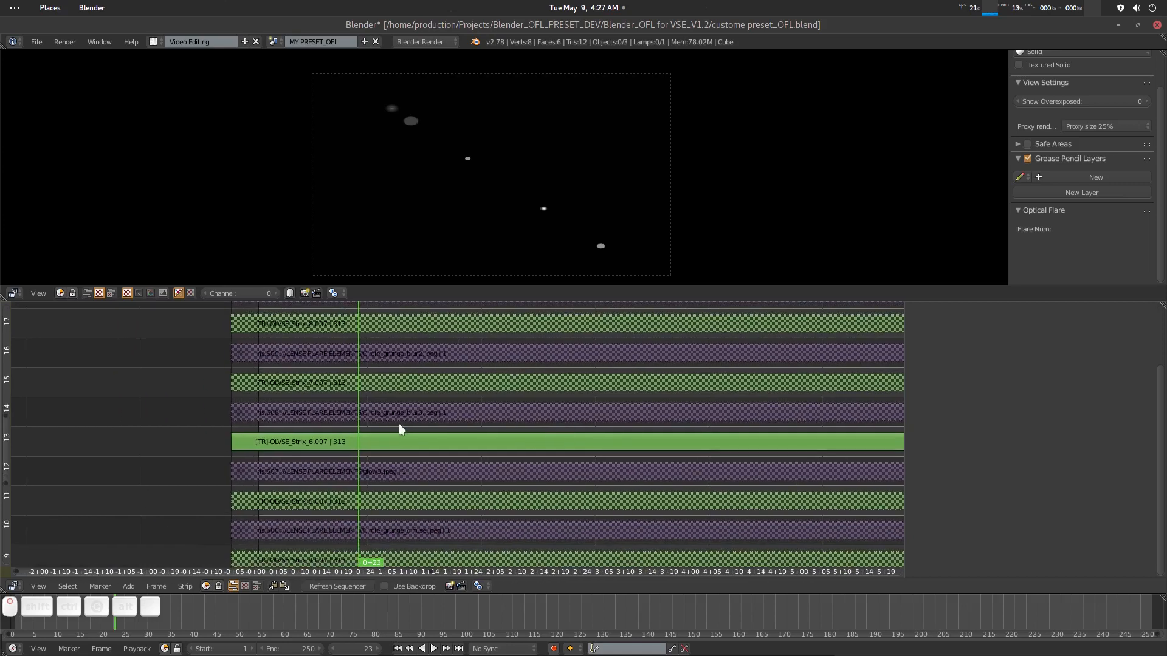
pyautogui.click(463, 446)
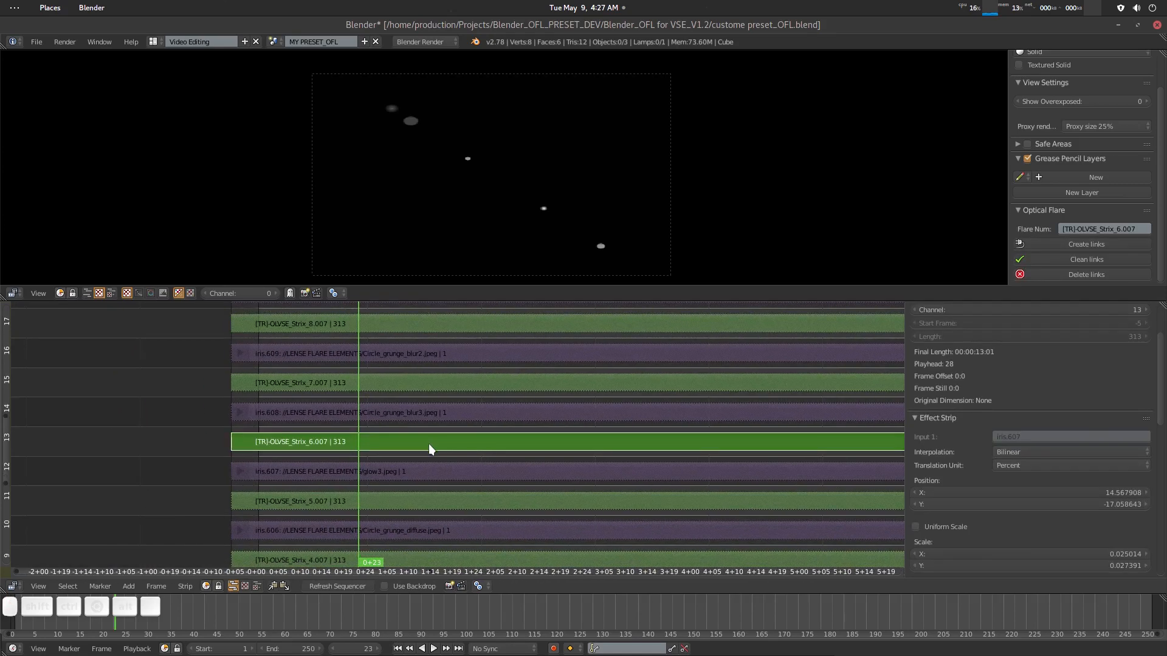
pyautogui.click(414, 497)
pyautogui.click(417, 441)
pyautogui.press('h')
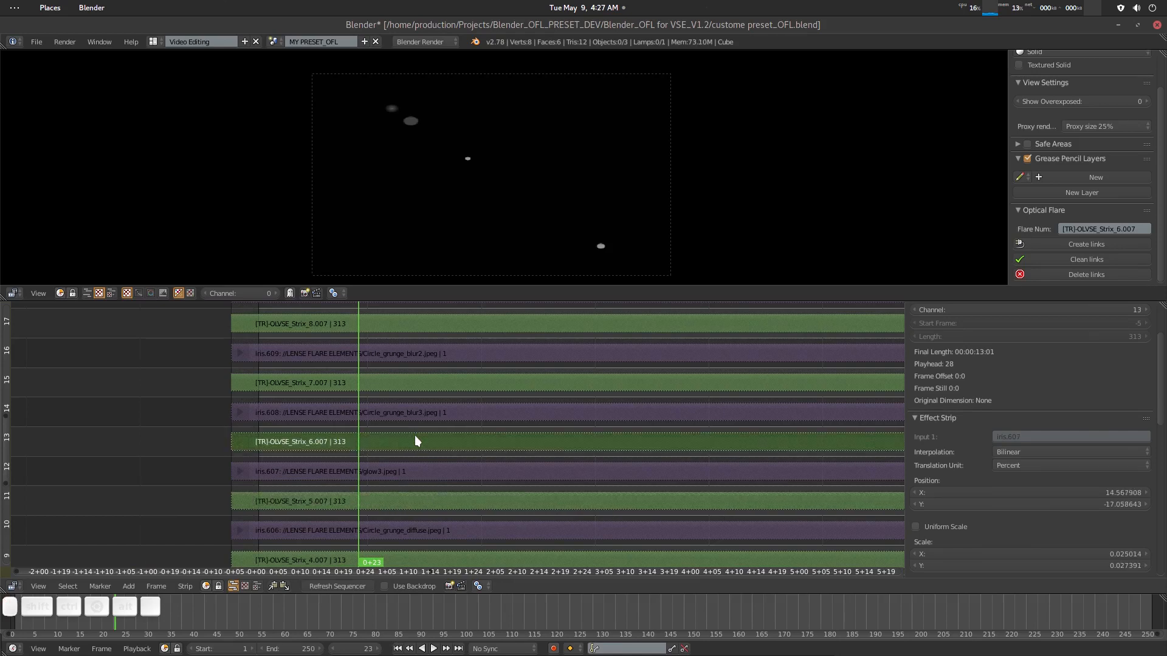
pyautogui.hotkey('alt', 'h')
pyautogui.moveTo(516, 425); pyautogui.dragTo(503, 433, button='middle')
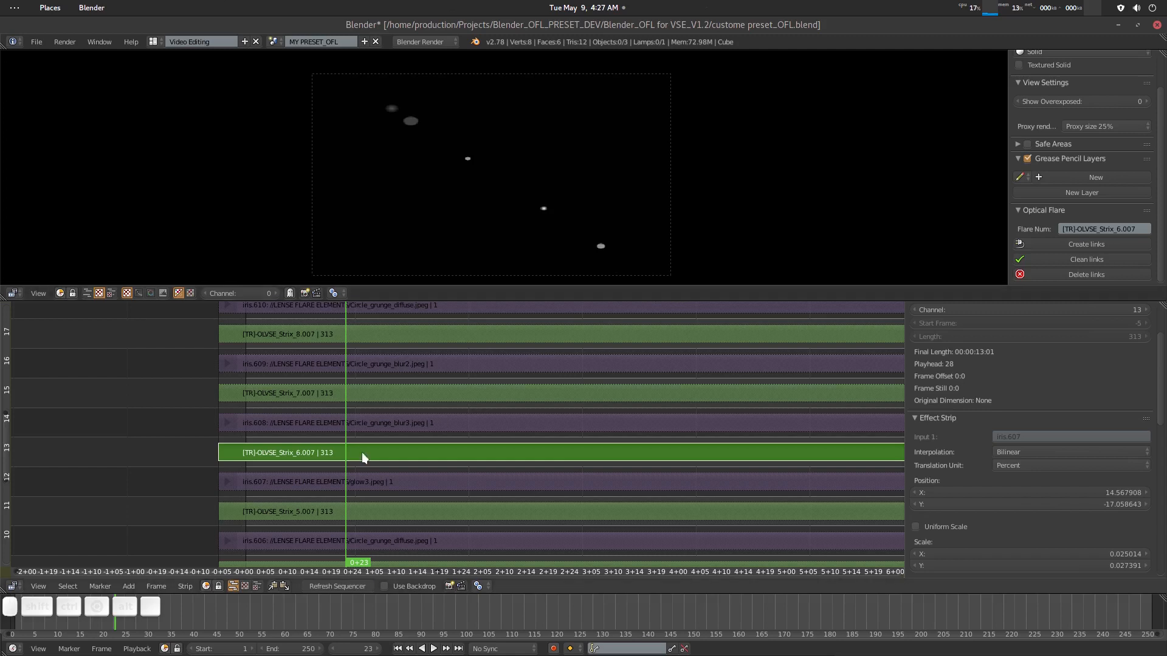
# Examine the [TR]-OLVSE_Strix_6.007 transform strip and its glow3.jpeg source image strip, then clear the selection.
pyautogui.moveTo(282, 458); pyautogui.dragTo(270, 462, button='middle')
pyautogui.press('a')
pyautogui.moveTo(170, 420); pyautogui.dragTo(158, 464, button='middle')
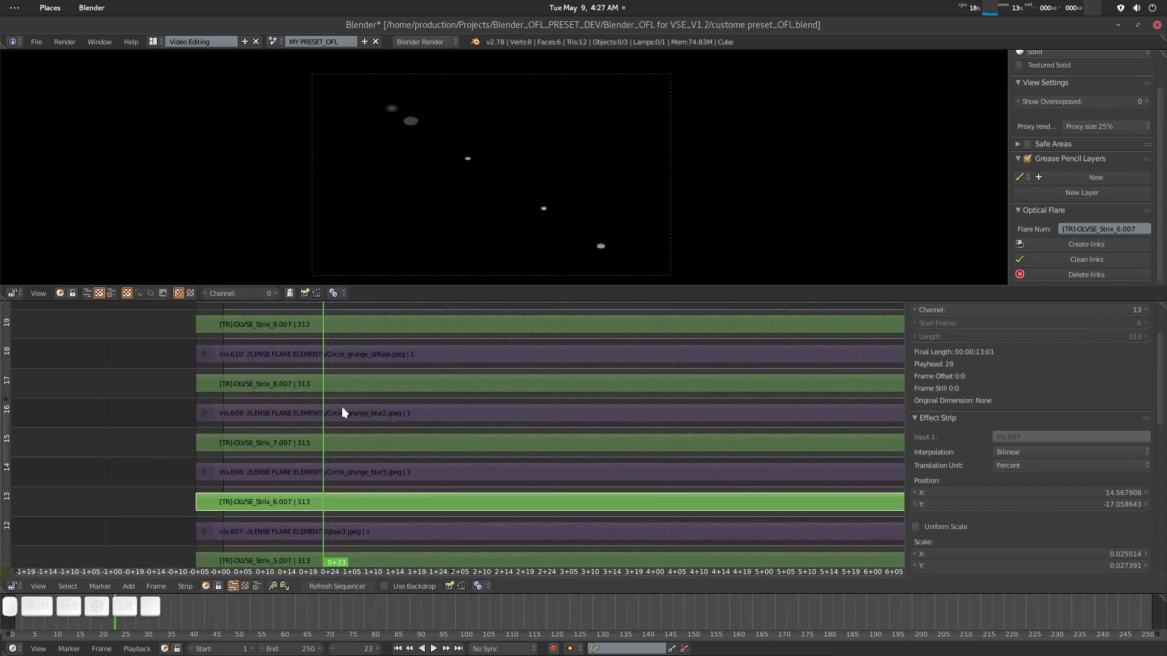
pyautogui.moveTo(350, 399); pyautogui.dragTo(347, 454, button='middle')
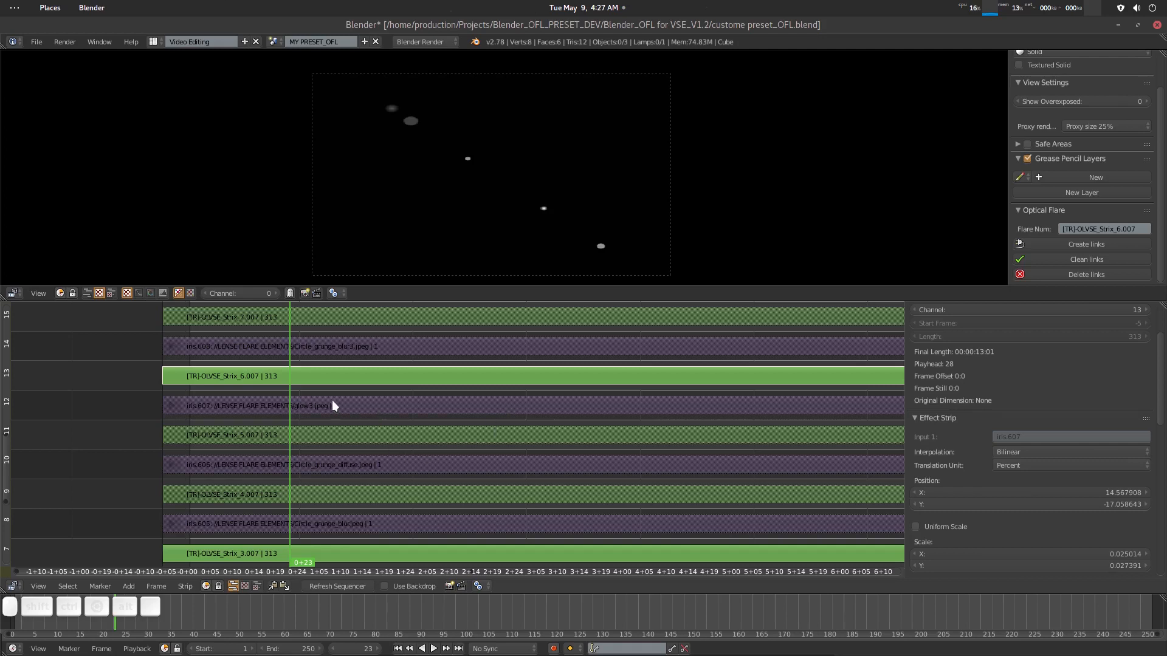
pyautogui.click(333, 383)
pyautogui.click(305, 408)
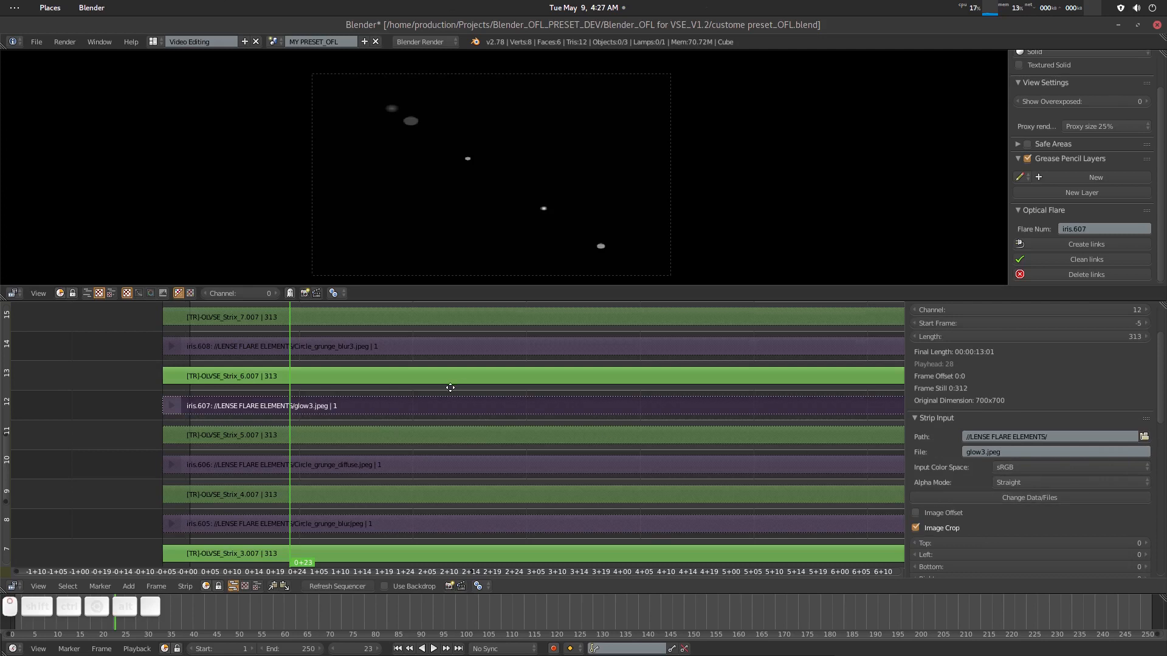
pyautogui.moveTo(450, 387); pyautogui.dragTo(443, 388, button='middle')
pyautogui.press('a')
pyautogui.press('a')
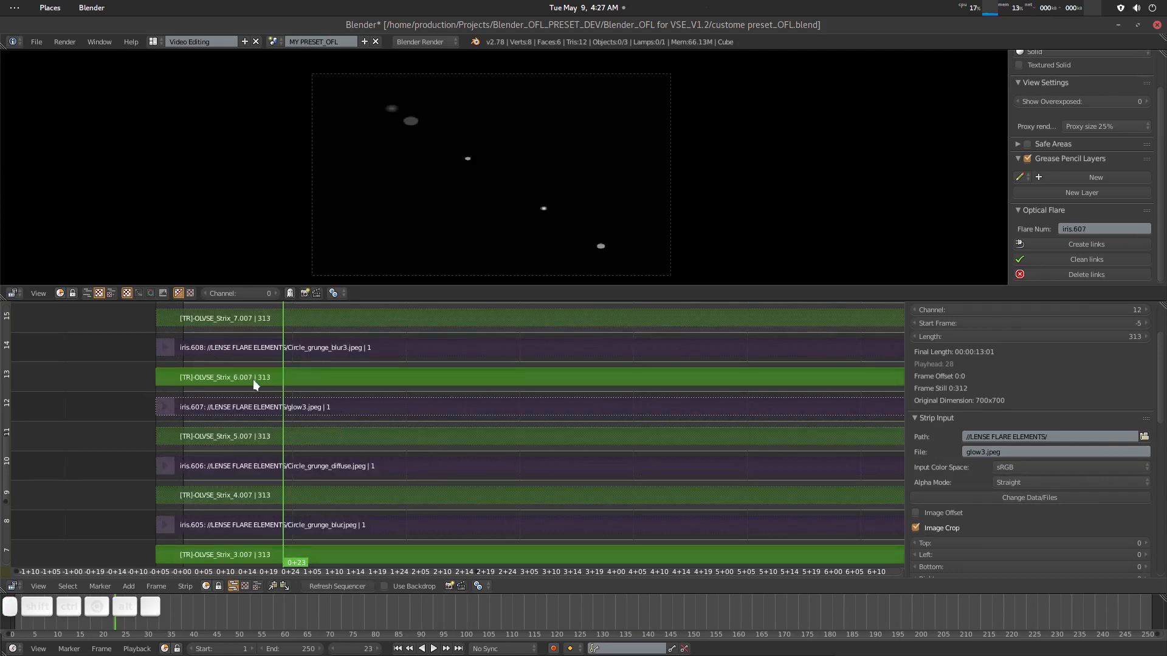
pyautogui.press('a')
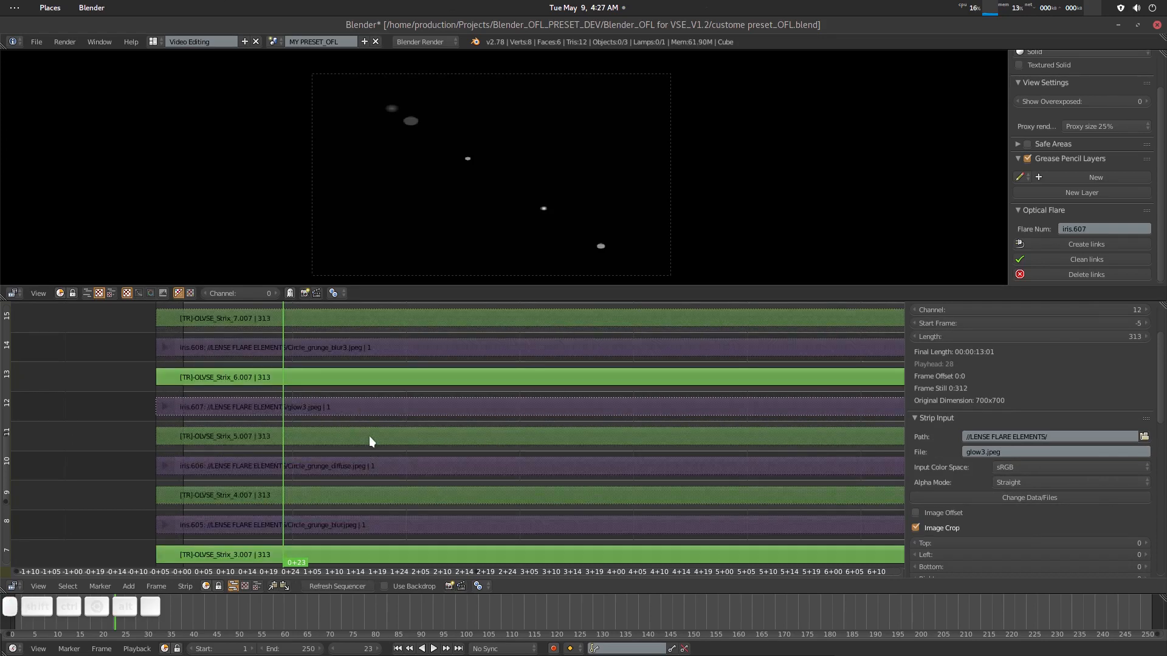
# Select all transform strips in the Strix primary group by matching type and mute them.
pyautogui.keyDown('shift'); pyautogui.click(331, 381); pyautogui.keyUp('shift')
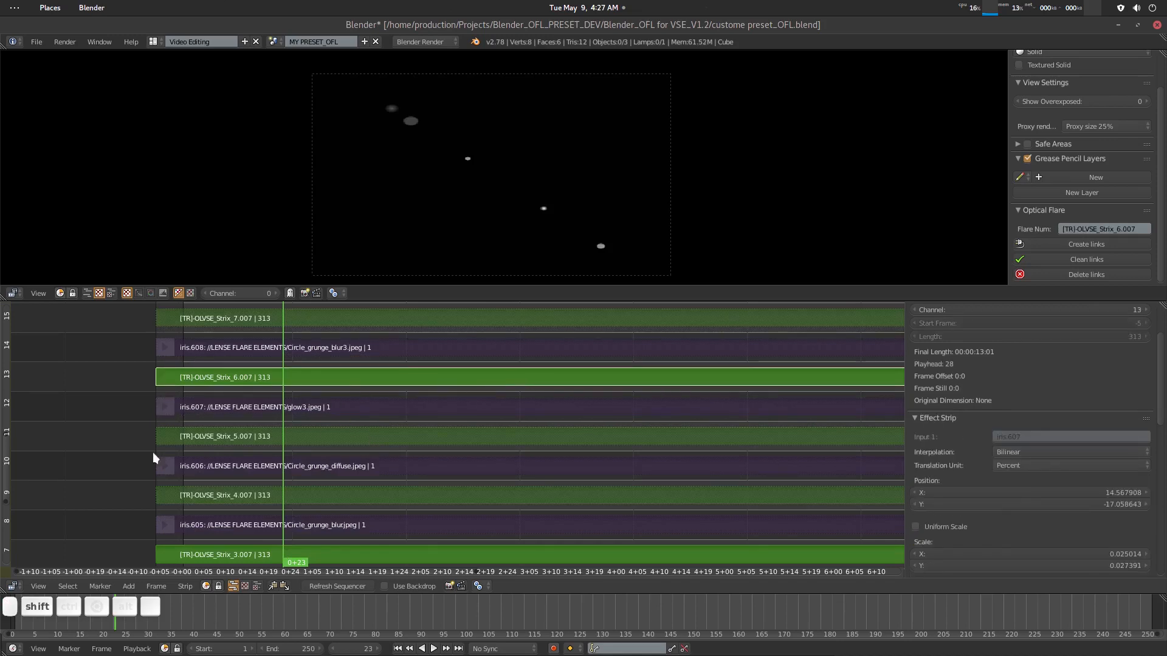
pyautogui.keyDown('shift'); pyautogui.click(371, 443); pyautogui.keyUp('shift')
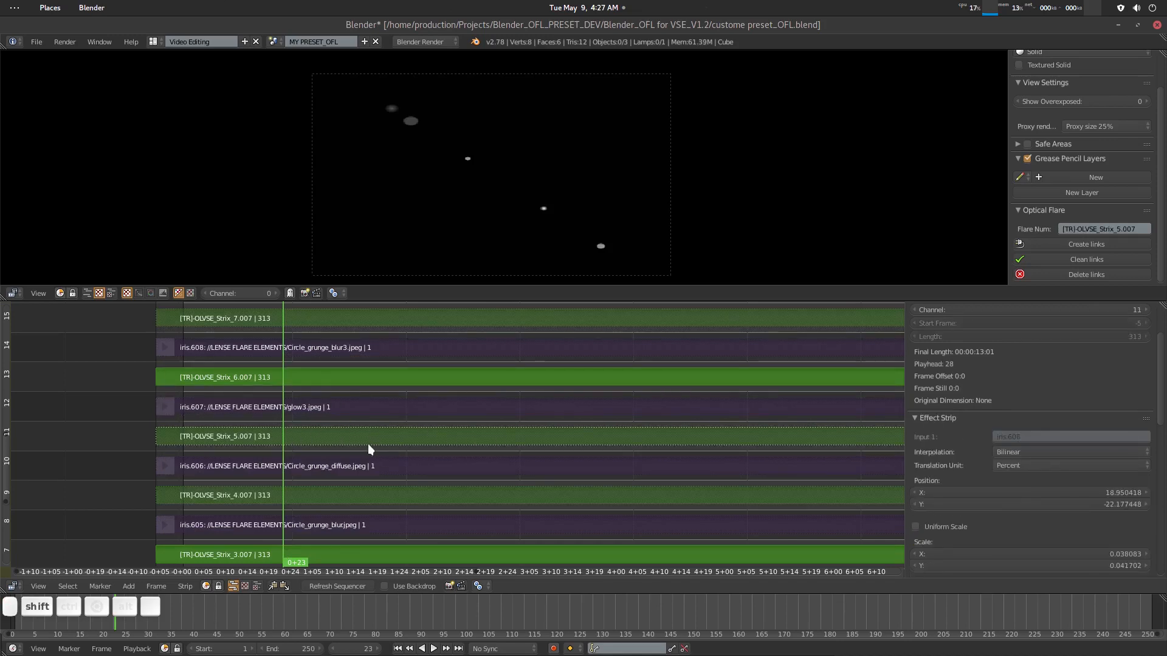
pyautogui.hotkey('shift', 'g')
pyautogui.click(369, 445)
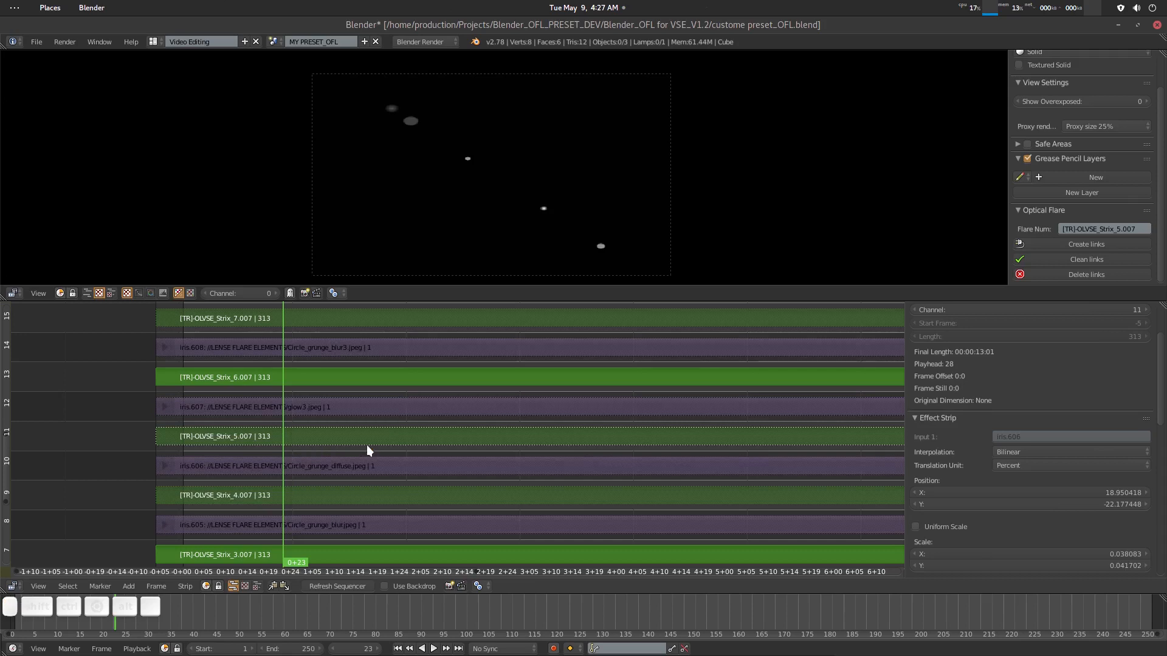
pyautogui.press('h')
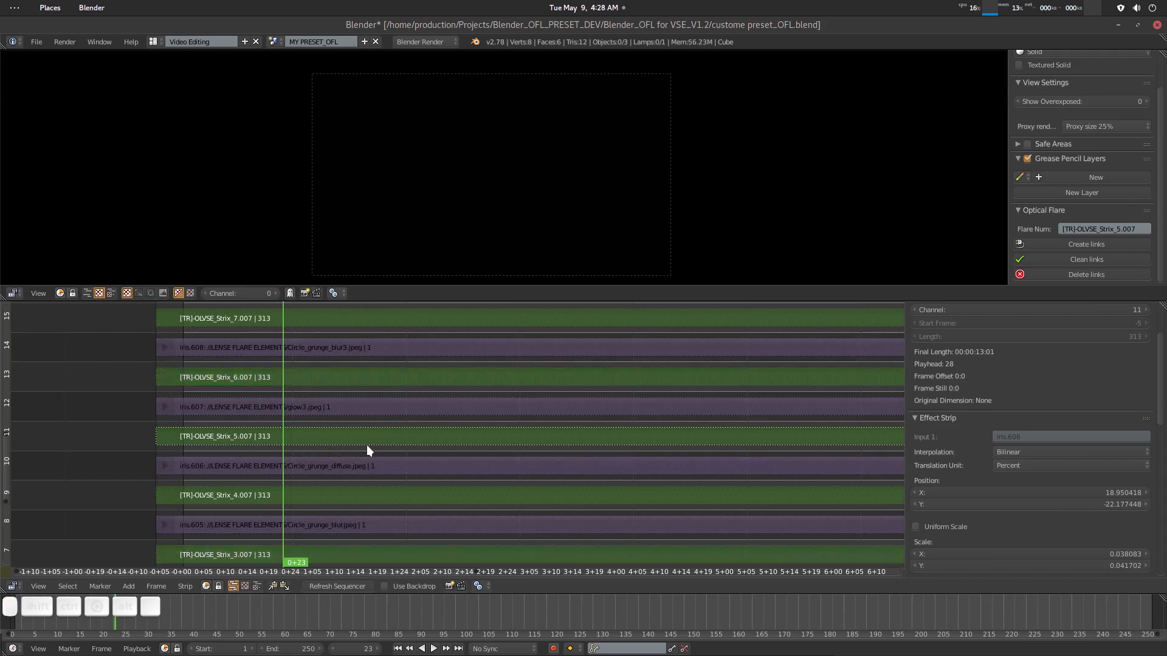
# Select only the Strix_3, Strix_7 and Strix_9 transform strips, unmute them and clear the selection.
pyautogui.moveTo(361, 438); pyautogui.dragTo(342, 437, button='middle')
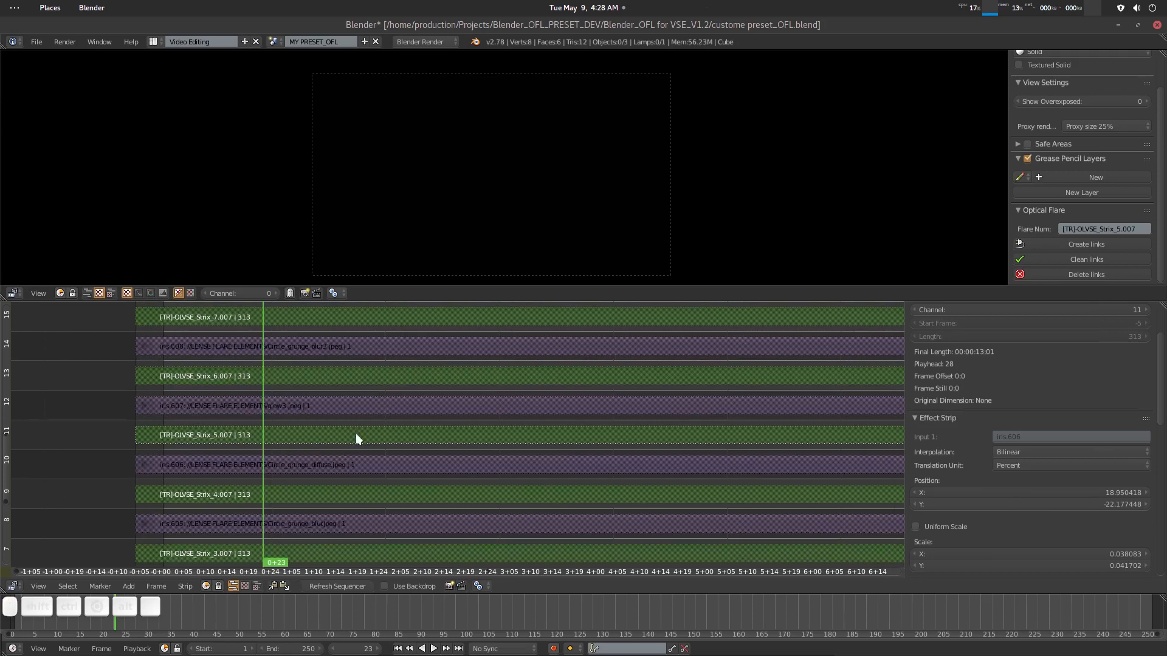
pyautogui.keyDown('shift'); pyautogui.scroll(-2, 355, 432); pyautogui.keyUp('shift')
pyautogui.rightClick(198, 504)
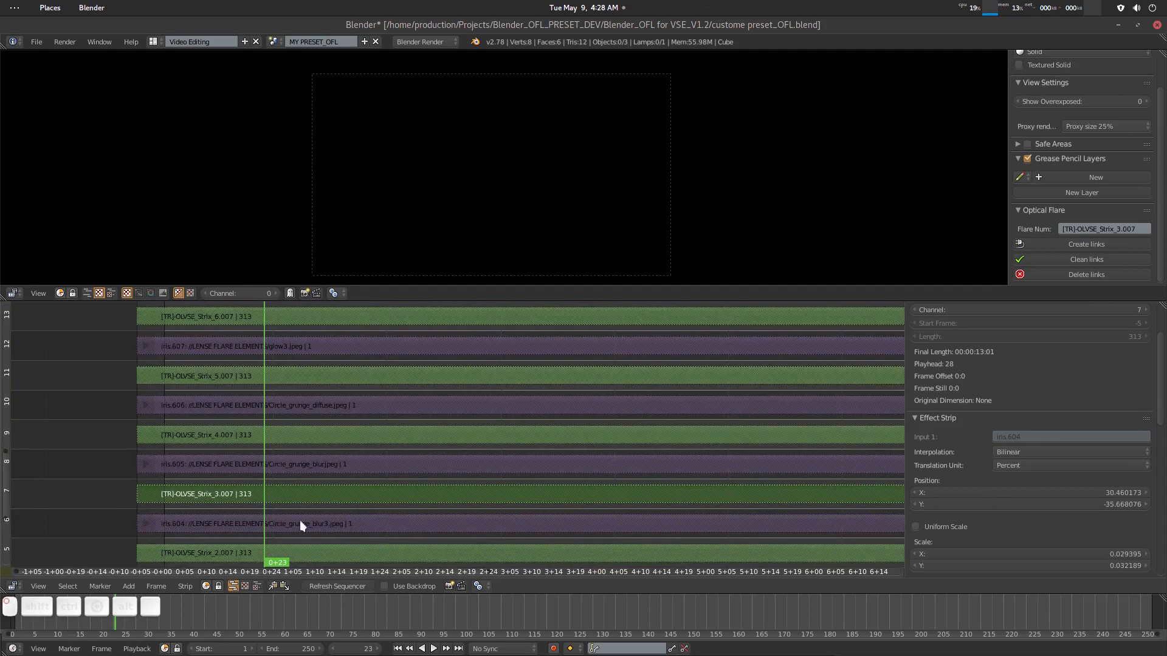
pyautogui.rightClick(260, 439)
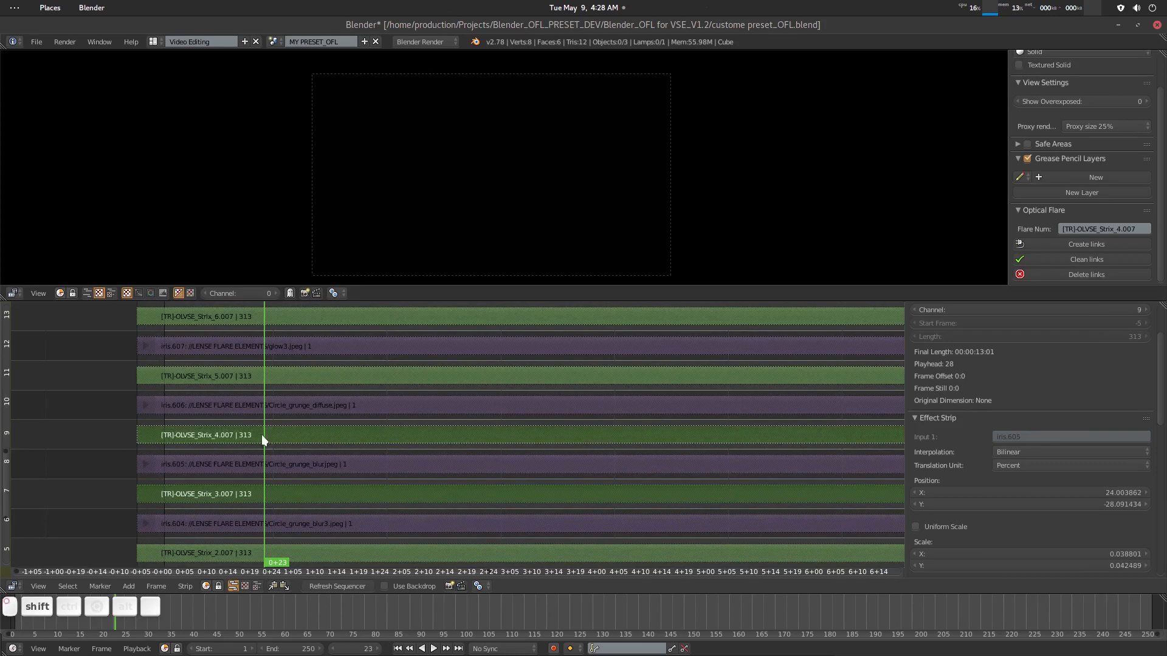
pyautogui.keyDown('shift'); pyautogui.scroll(2, 294, 350); pyautogui.keyUp('shift')
pyautogui.keyDown('shift'); pyautogui.rightClick(233, 493); pyautogui.keyUp('shift')
pyautogui.keyDown('shift'); pyautogui.moveTo(314, 388); pyautogui.dragTo(305, 448, button='middle'); pyautogui.keyUp('shift')
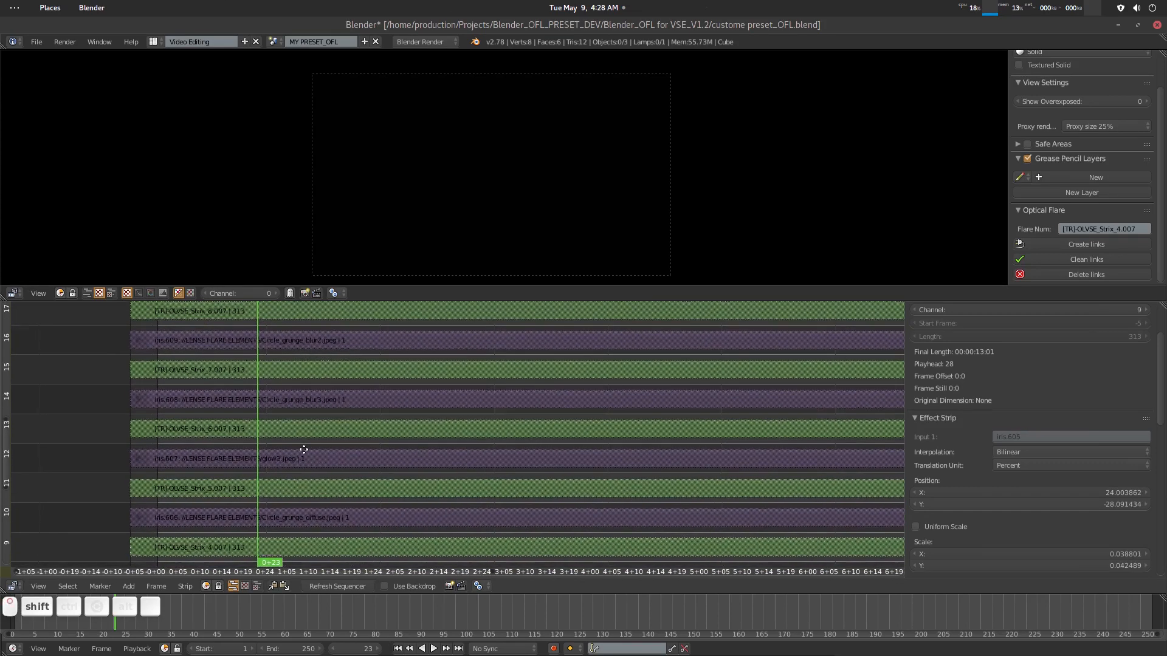
pyautogui.keyDown('shift'); pyautogui.rightClick(282, 372); pyautogui.keyUp('shift')
pyautogui.keyDown('shift'); pyautogui.moveTo(288, 377); pyautogui.dragTo(289, 457, button='middle'); pyautogui.keyUp('shift')
pyautogui.keyDown('shift'); pyautogui.rightClick(286, 333); pyautogui.keyUp('shift')
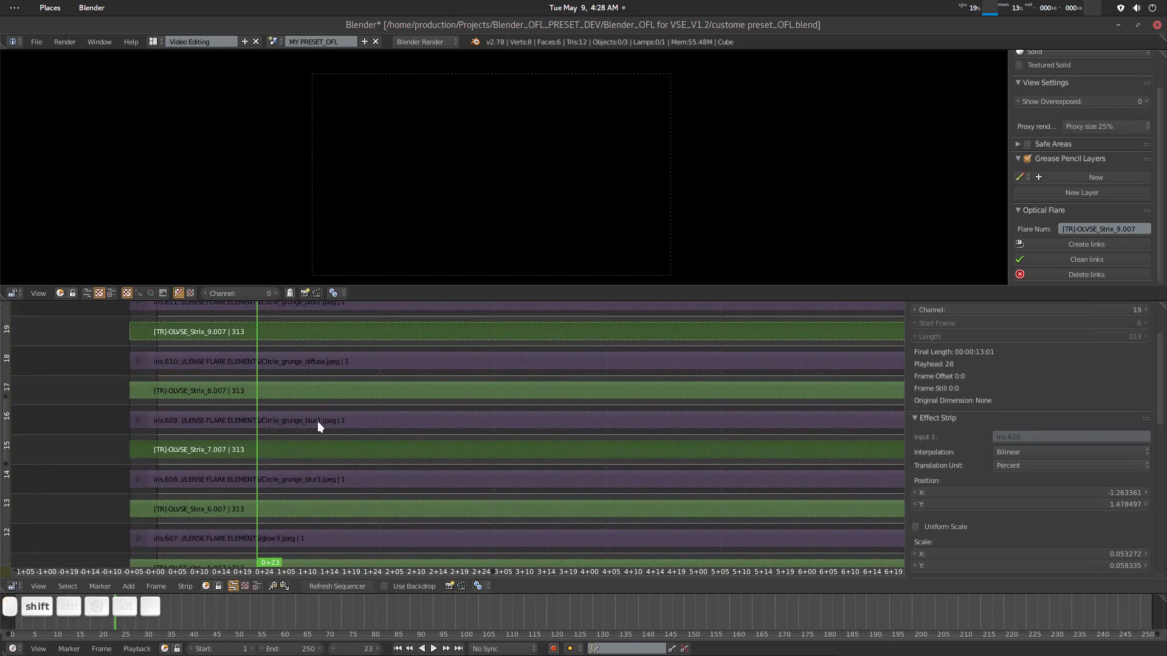
pyautogui.keyDown('shift'); pyautogui.moveTo(317, 421); pyautogui.dragTo(360, 406, button='middle'); pyautogui.keyUp('shift')
pyautogui.hotkey('alt', 'h')
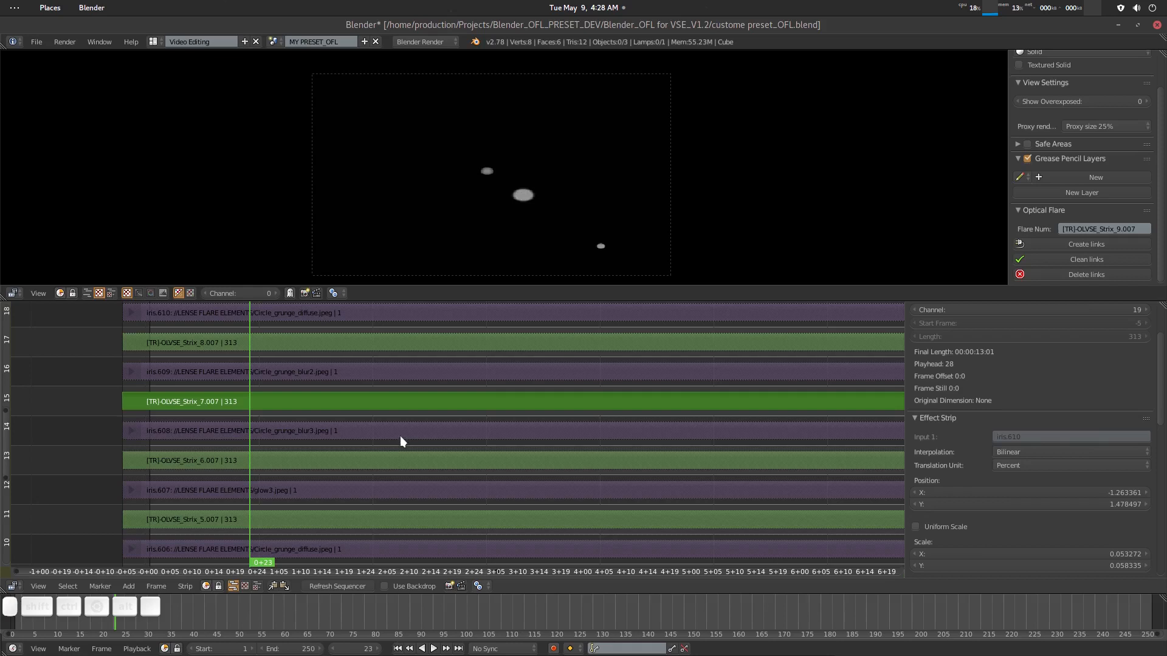
pyautogui.rightClick(90, 410)
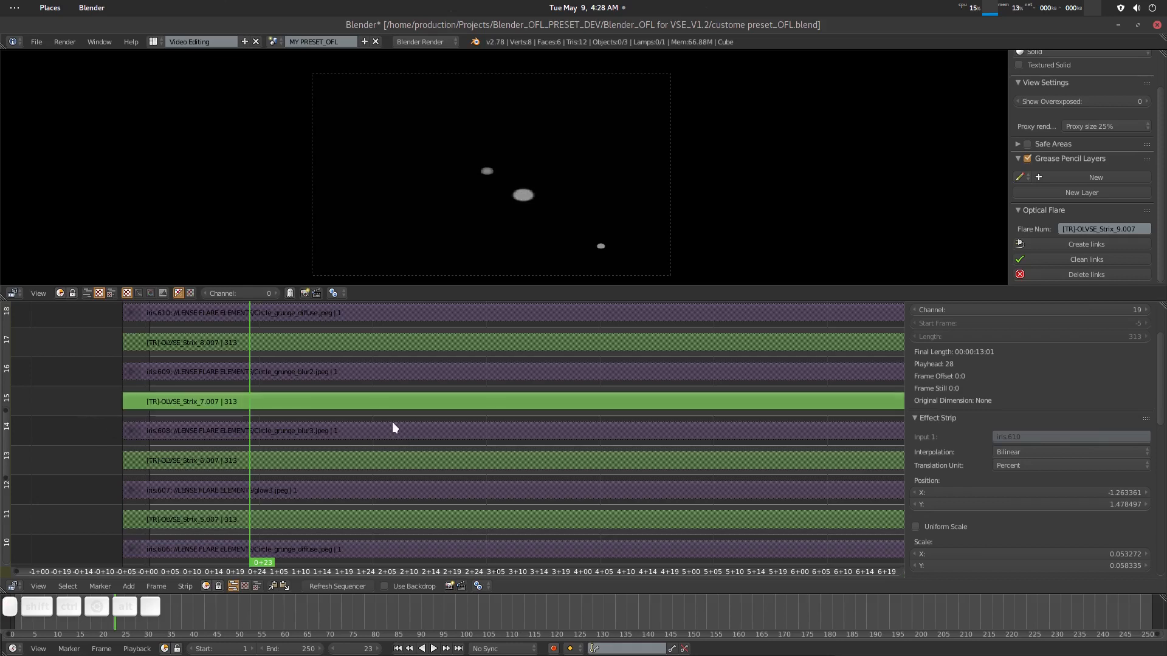
# Leave the Strix primary group and toggle its muting to compare the flare with and without it, ending with it muted.
pyautogui.press('Tab')
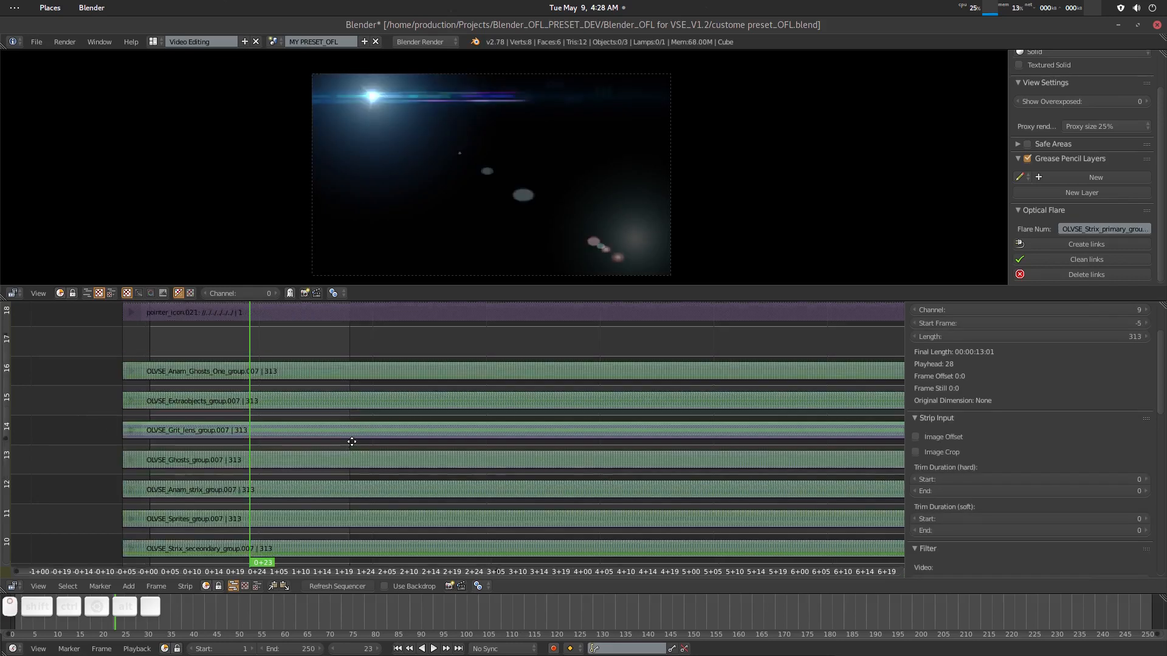
pyautogui.moveTo(352, 442); pyautogui.dragTo(362, 386, button='middle')
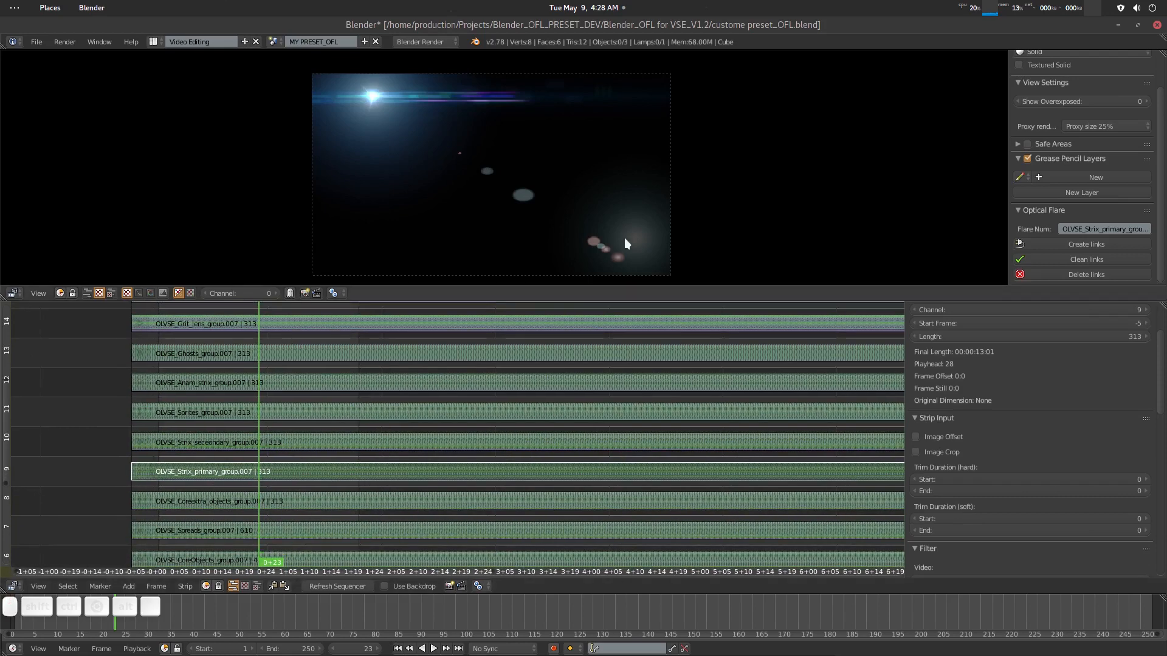
pyautogui.rightClick(199, 472)
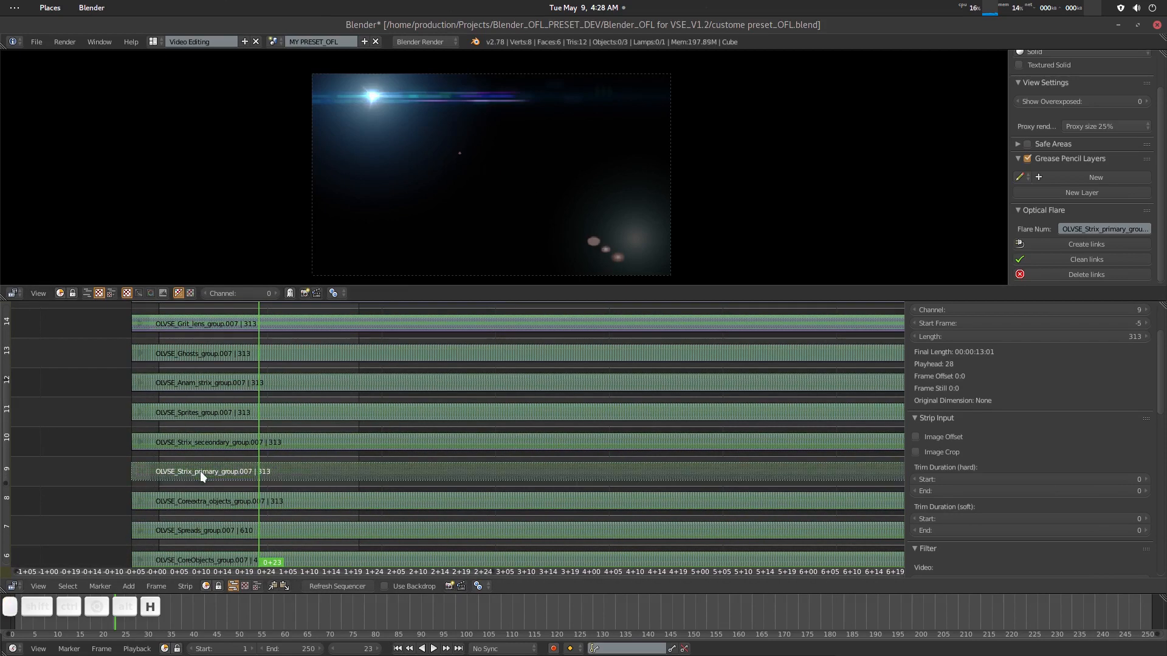
pyautogui.press('h')
pyautogui.hotkey('alt', 'h')
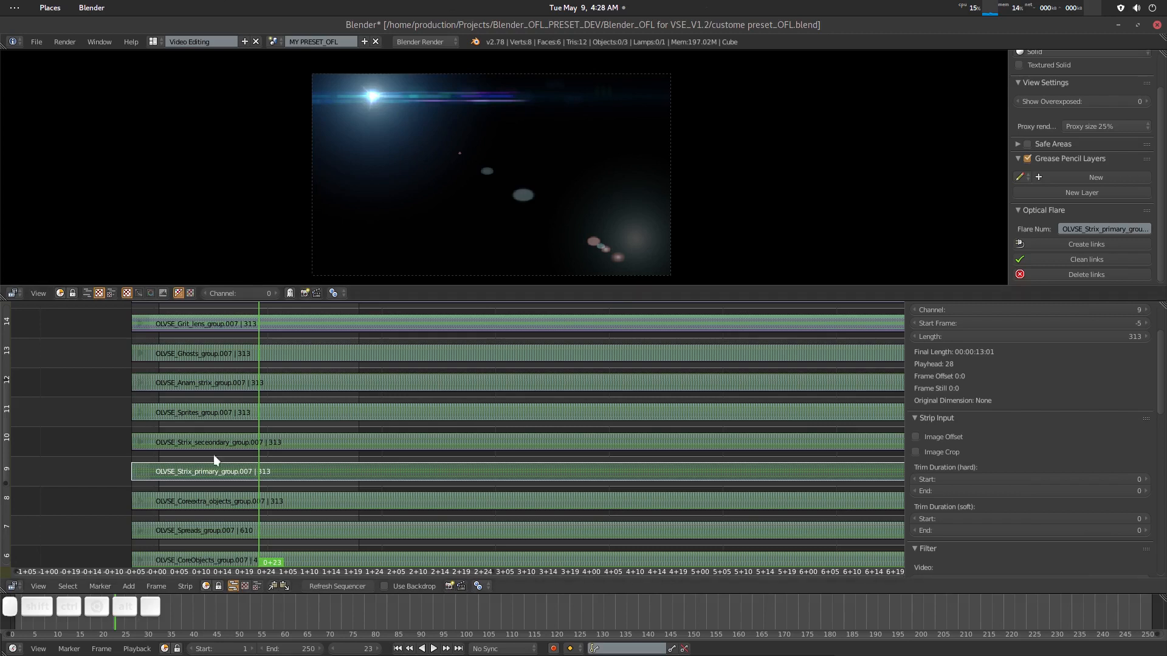
pyautogui.press('h')
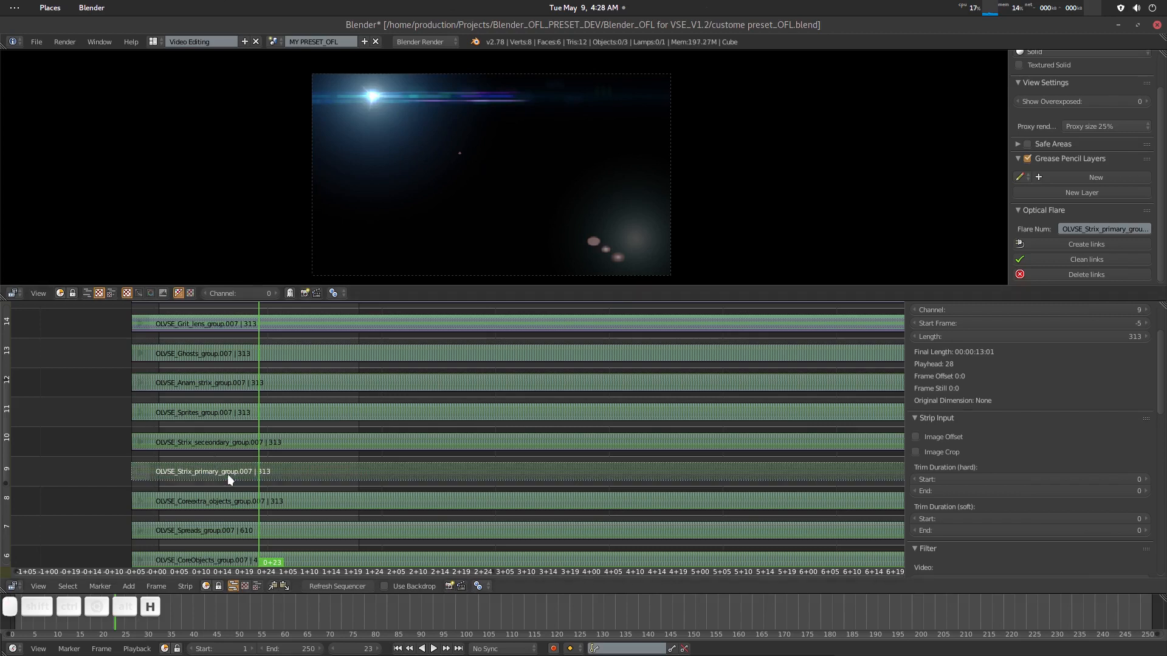
# Mute and unmute the Strix secondary group to examine its effect, then unmute the Strix primary group.
pyautogui.rightClick(217, 443)
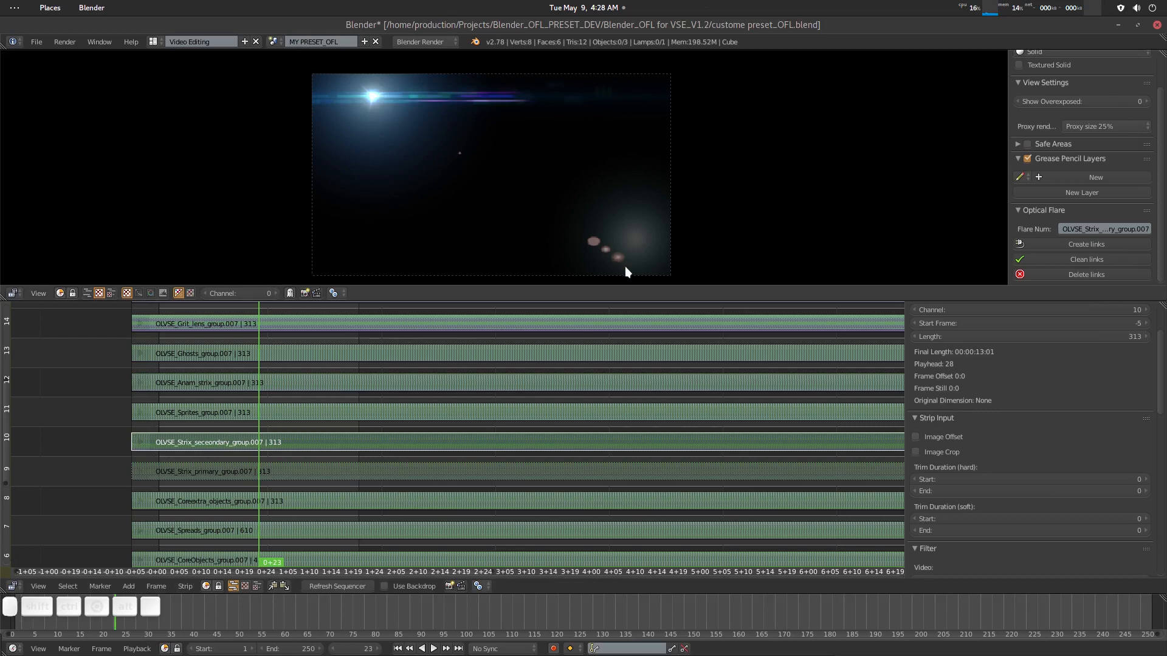
pyautogui.press('h')
pyautogui.hotkey('alt', 'h')
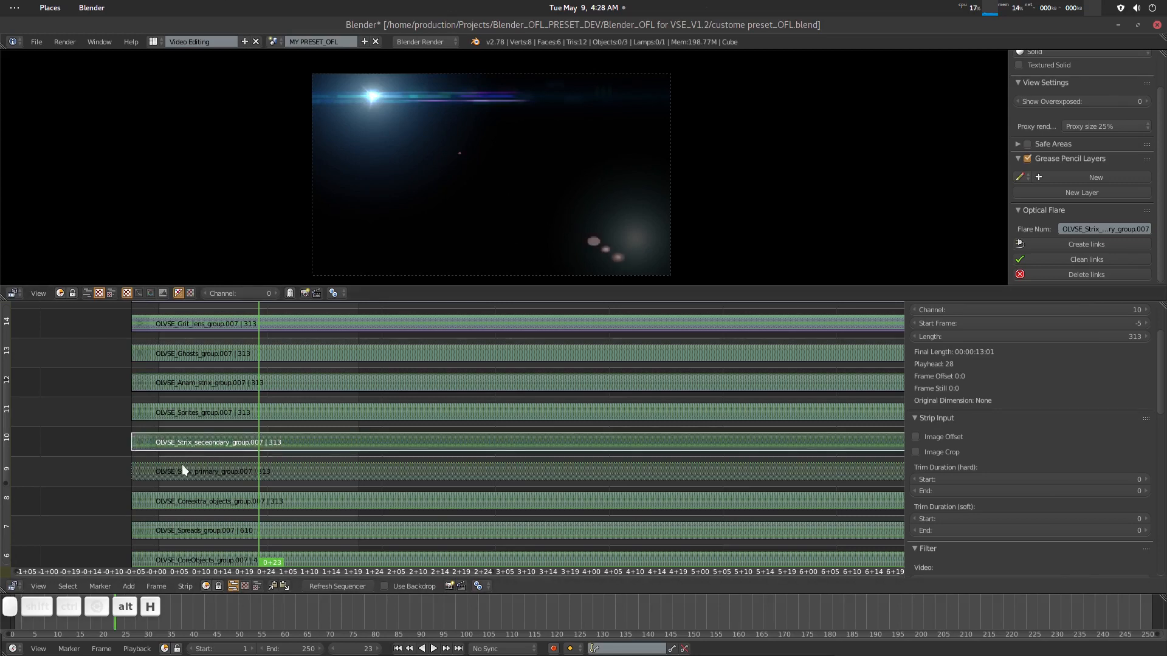
pyautogui.rightClick(183, 469)
pyautogui.hotkey('alt', 'h')
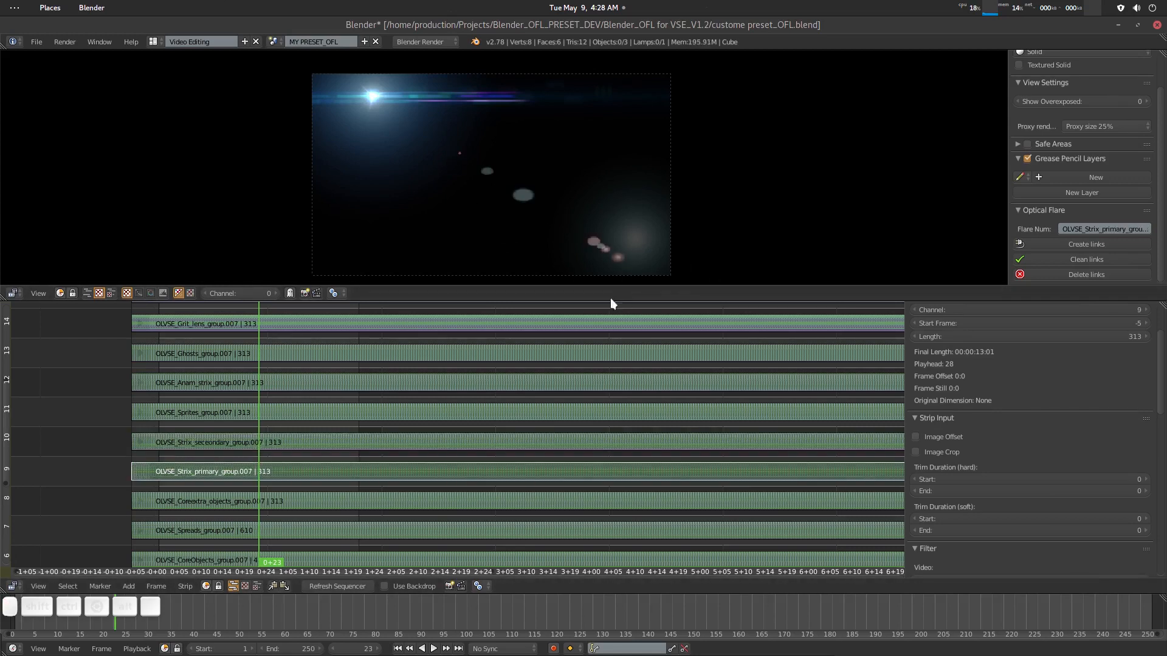
# Enter the Sprites group and select its [TR]-OLVSE_Spriteobj_1.007 transform strip.
pyautogui.keyDown('shift'); pyautogui.scroll(2, 178, 478); pyautogui.keyUp('shift')
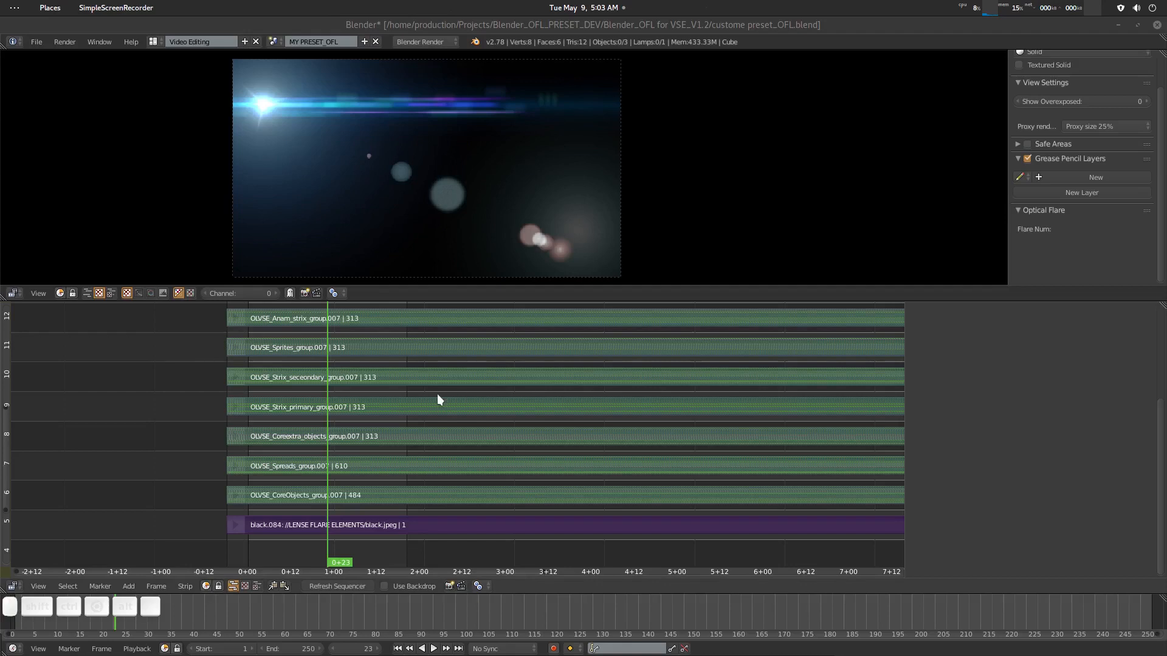
pyautogui.click(311, 359)
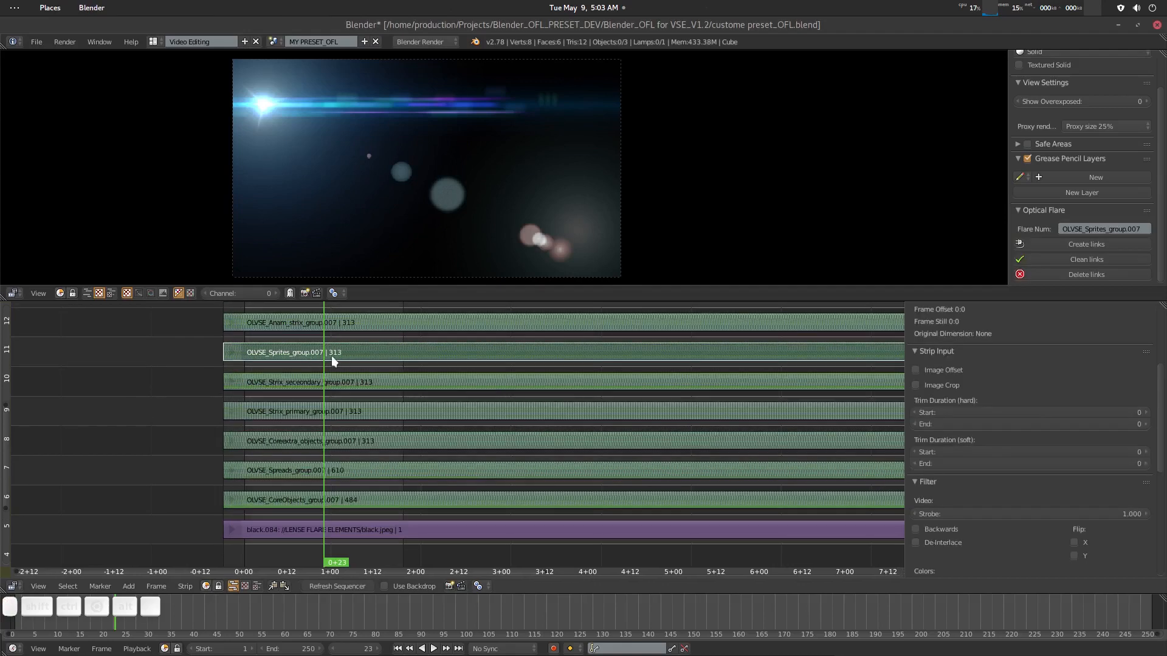
pyautogui.press('Tab')
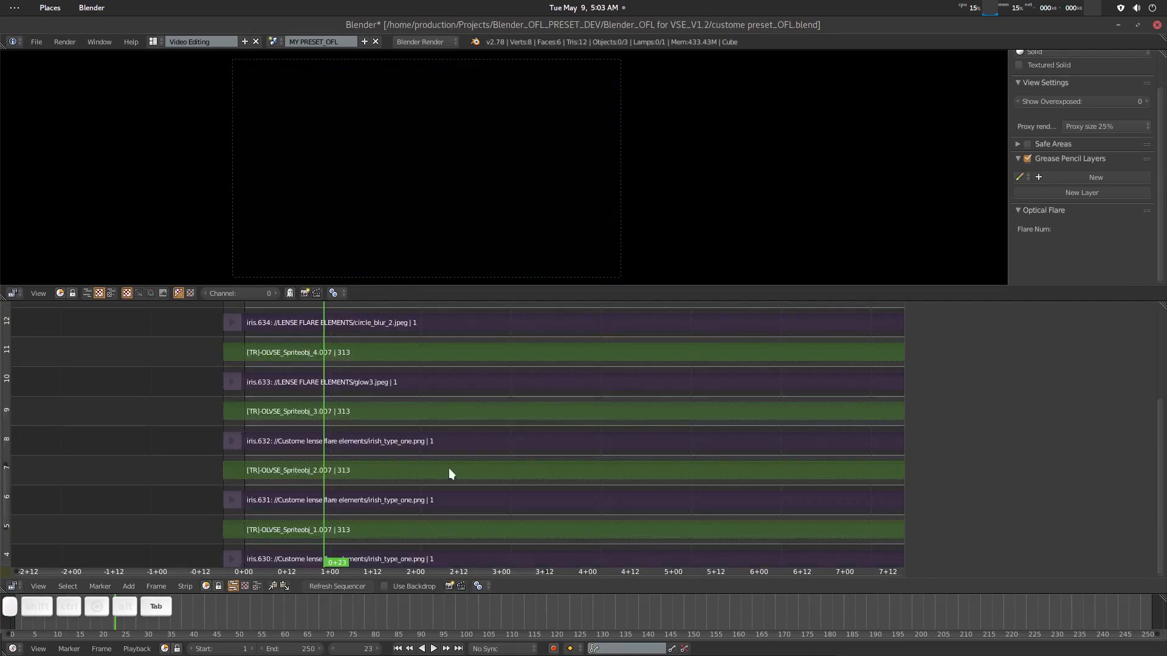
pyautogui.moveTo(367, 490); pyautogui.dragTo(358, 460, button='middle')
pyautogui.click(340, 519)
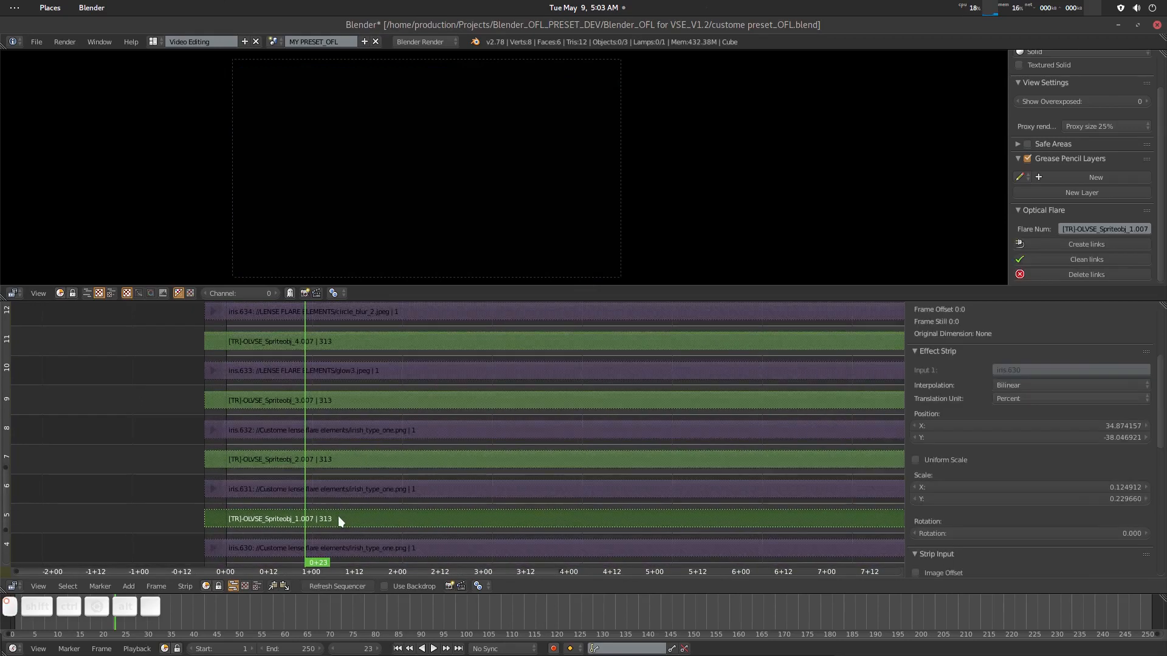
# Select the Spriteobj_2, Spriteobj_3 and Spriteobj_4 transform strips, unmute them and clear the selection.
pyautogui.keyDown('shift'); pyautogui.click(348, 457); pyautogui.keyUp('shift')
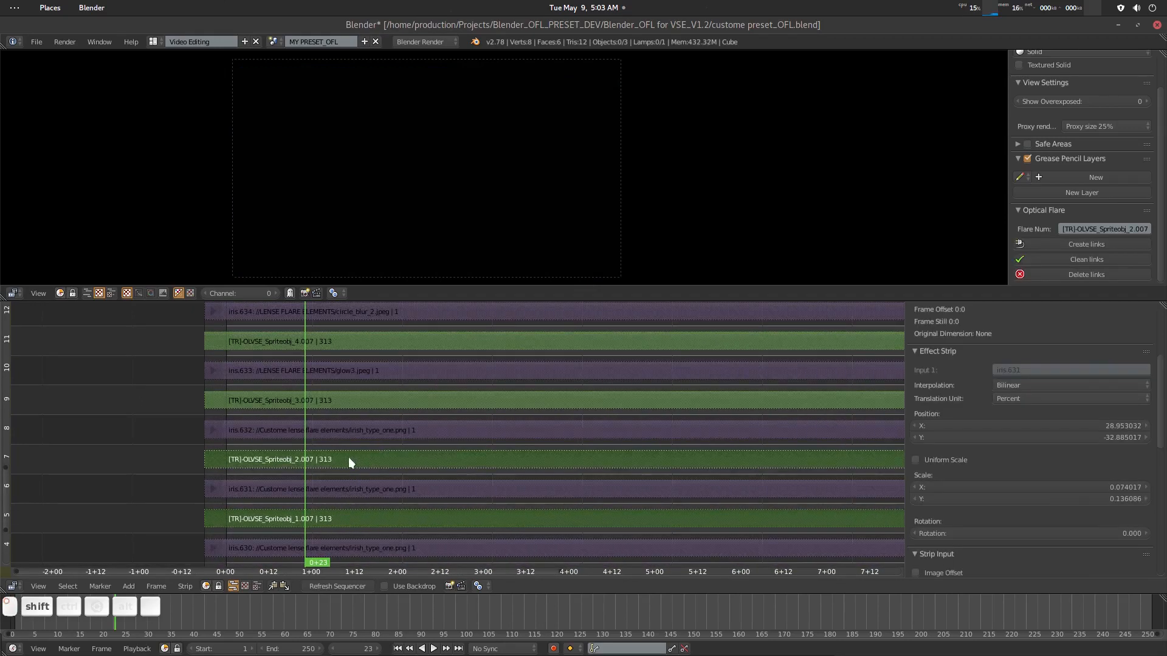
pyautogui.click(363, 403)
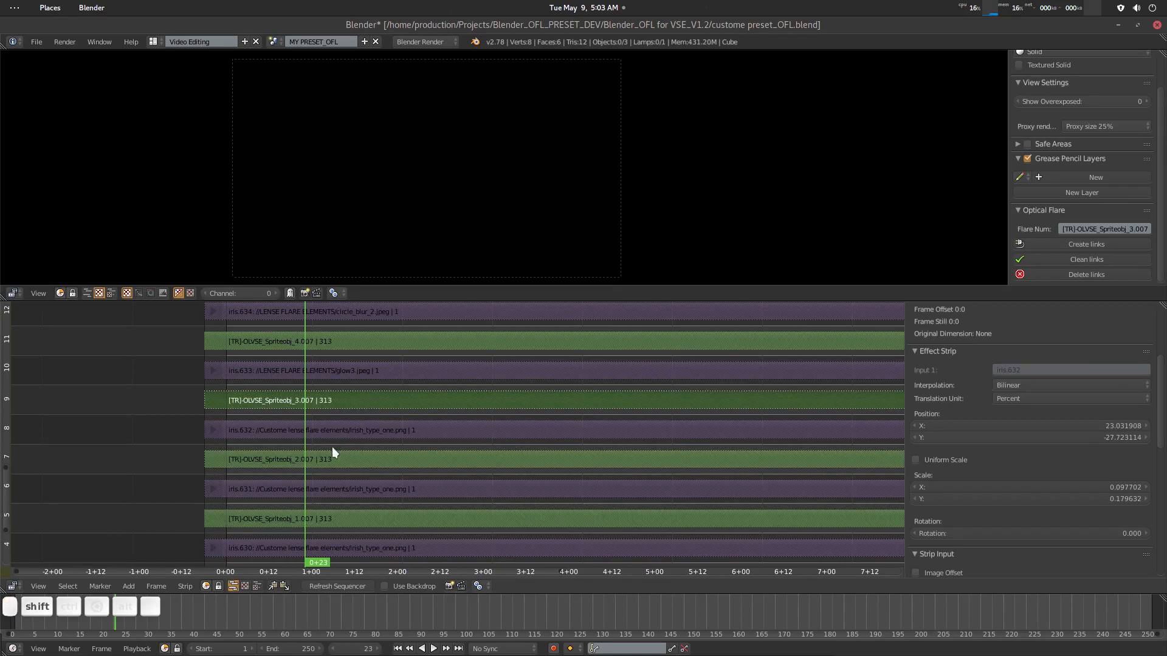
pyautogui.keyDown('shift'); pyautogui.click(333, 465); pyautogui.keyUp('shift')
pyautogui.keyDown('shift'); pyautogui.click(371, 345); pyautogui.keyUp('shift')
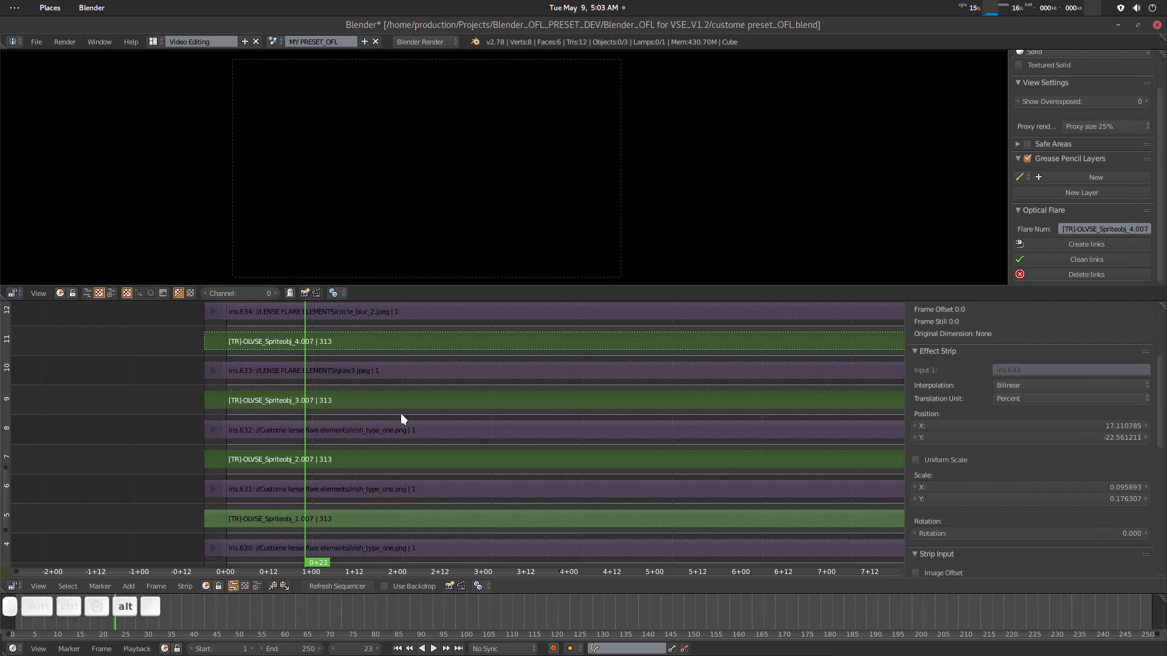
pyautogui.hotkey('alt', 'h')
pyautogui.moveTo(498, 412); pyautogui.dragTo(492, 409, button='middle')
pyautogui.press('a')
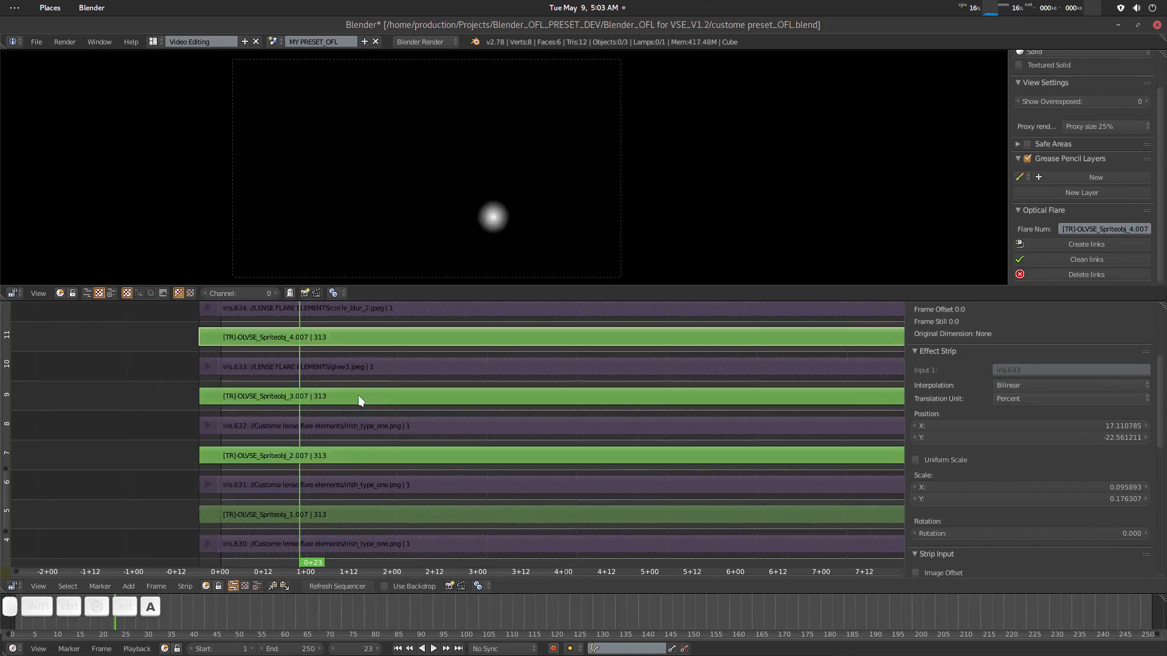
# Mute the Spriteobj_3 and Spriteobj_2 transform strips, toggling Spriteobj_4's muting to check its glow and leaving it unmuted.
pyautogui.click(358, 395)
pyautogui.press('h')
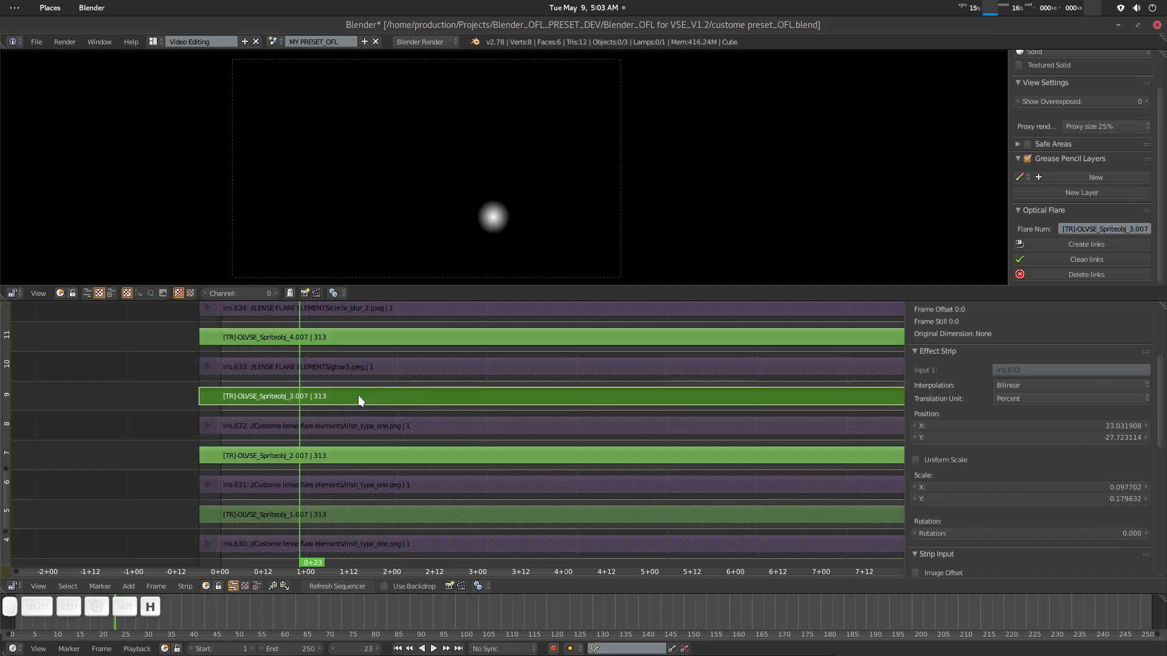
pyautogui.click(359, 344)
pyautogui.press('h')
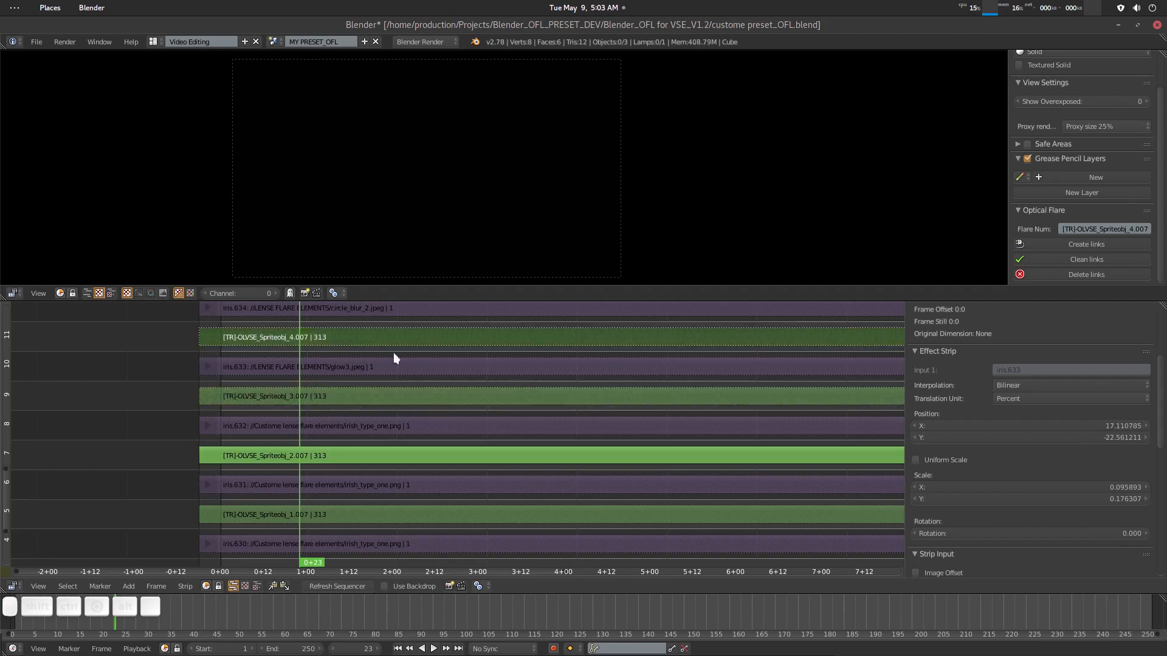
pyautogui.hotkey('alt', 'h')
pyautogui.moveTo(451, 412); pyautogui.dragTo(443, 401, button='middle')
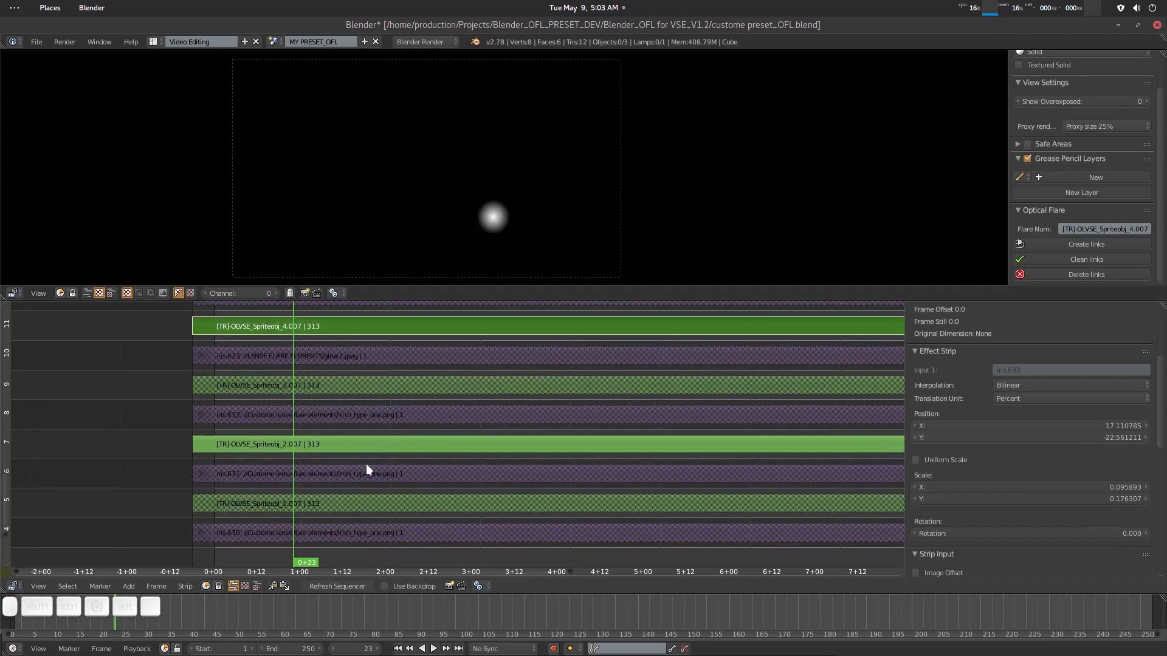
pyautogui.click(333, 443)
pyautogui.press('h')
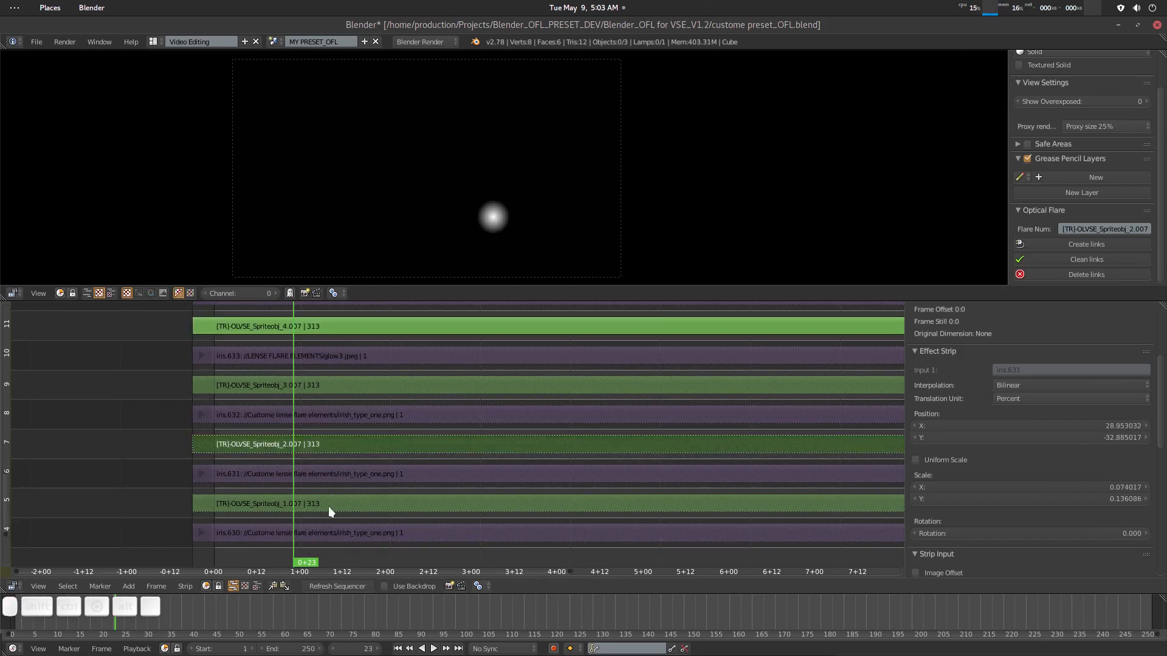
# Unmute the Spriteobj_6 transform strip and the sprite transform strip above iris.637, toggling Spriteobj_6's muting to check its effect.
pyautogui.moveTo(378, 398); pyautogui.dragTo(372, 526, button='middle')
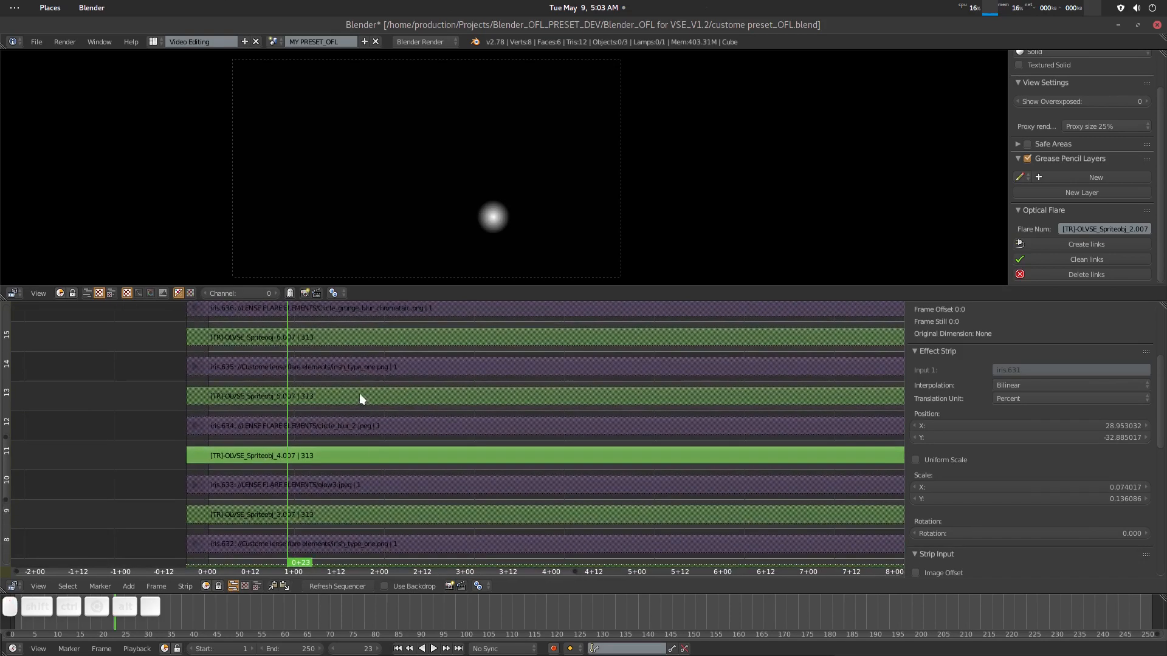
pyautogui.click(358, 345)
pyautogui.hotkey('alt', 'h')
pyautogui.moveTo(359, 345); pyautogui.dragTo(374, 430, button='middle')
pyautogui.moveTo(342, 348); pyautogui.dragTo(339, 371, button='middle')
pyautogui.click(342, 323)
pyautogui.hotkey('alt', 'h')
pyautogui.moveTo(434, 369)
pyautogui.mouseDown(button='middle')
pyautogui.moveTo(435, 409)
pyautogui.moveTo(435, 349)
pyautogui.moveTo(427, 359)
pyautogui.mouseUp(button='middle')
pyautogui.rightClick(317, 413)
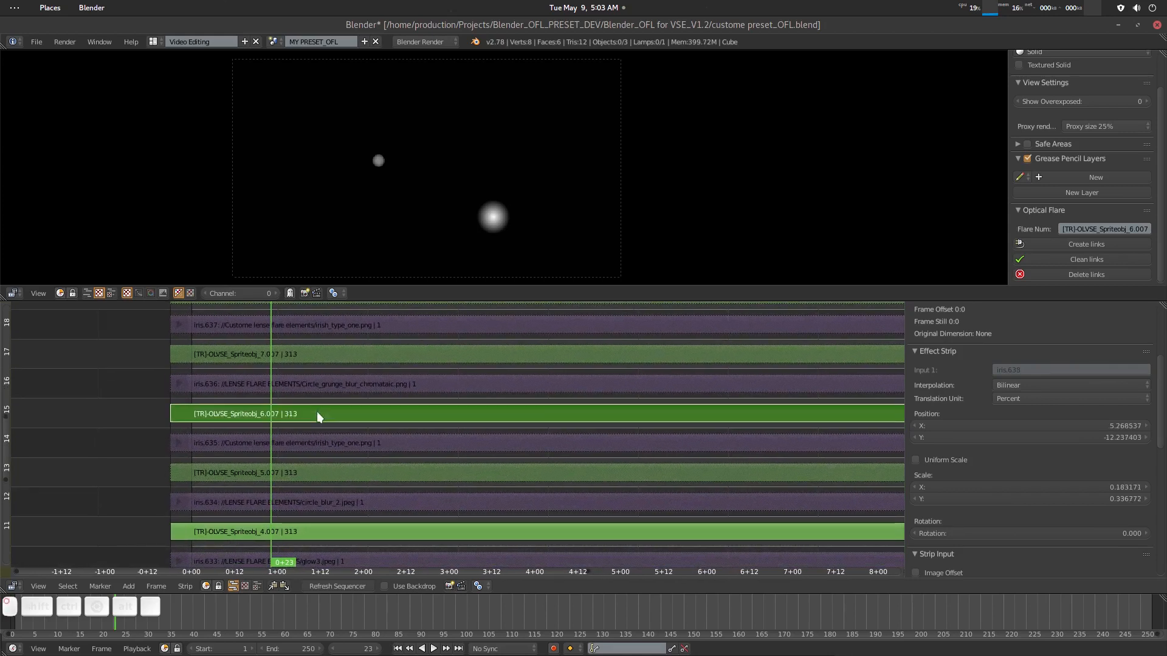
pyautogui.press('h')
pyautogui.hotkey('alt', 'h')
# Replace the image of the iris.635 strip with Glow.png from the LENSE FLARE ELEMENTS folder.
pyautogui.rightClick(305, 445)
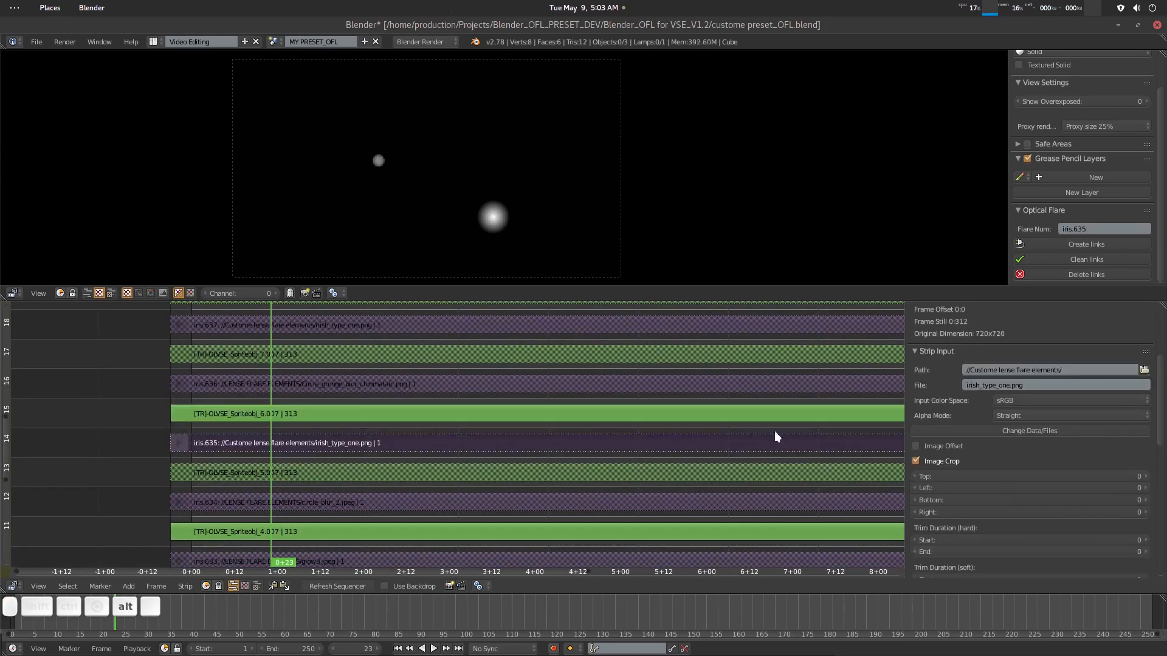
pyautogui.click(965, 431)
pyautogui.click(209, 115)
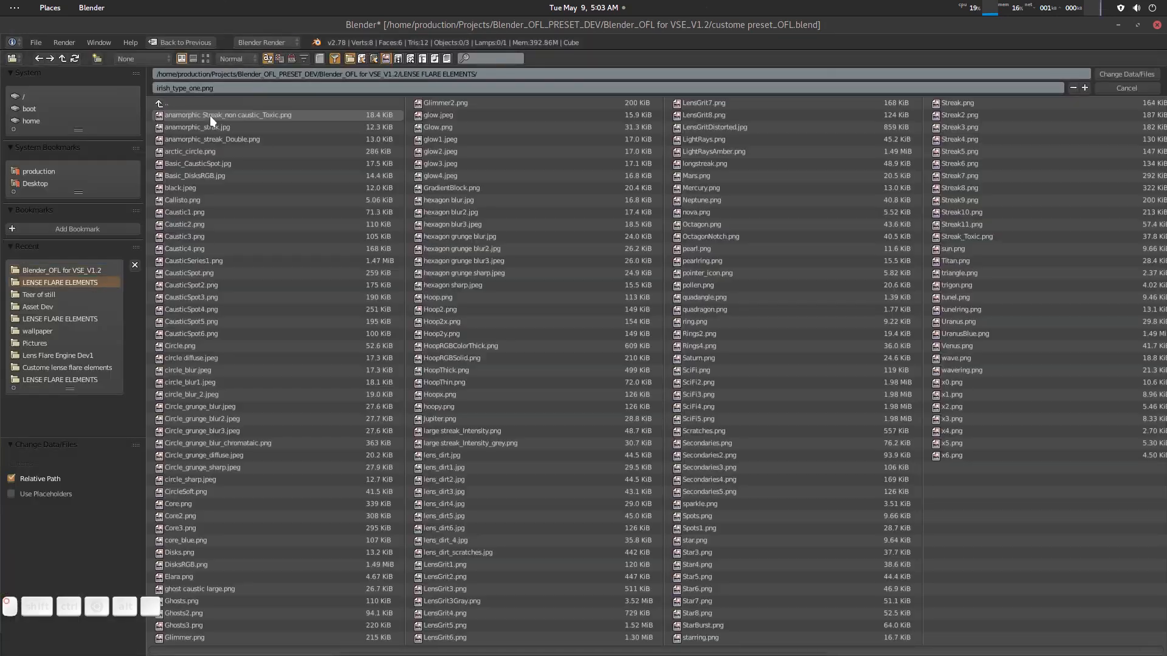
pyautogui.click(206, 57)
pyautogui.scroll(-5, 669, 377)
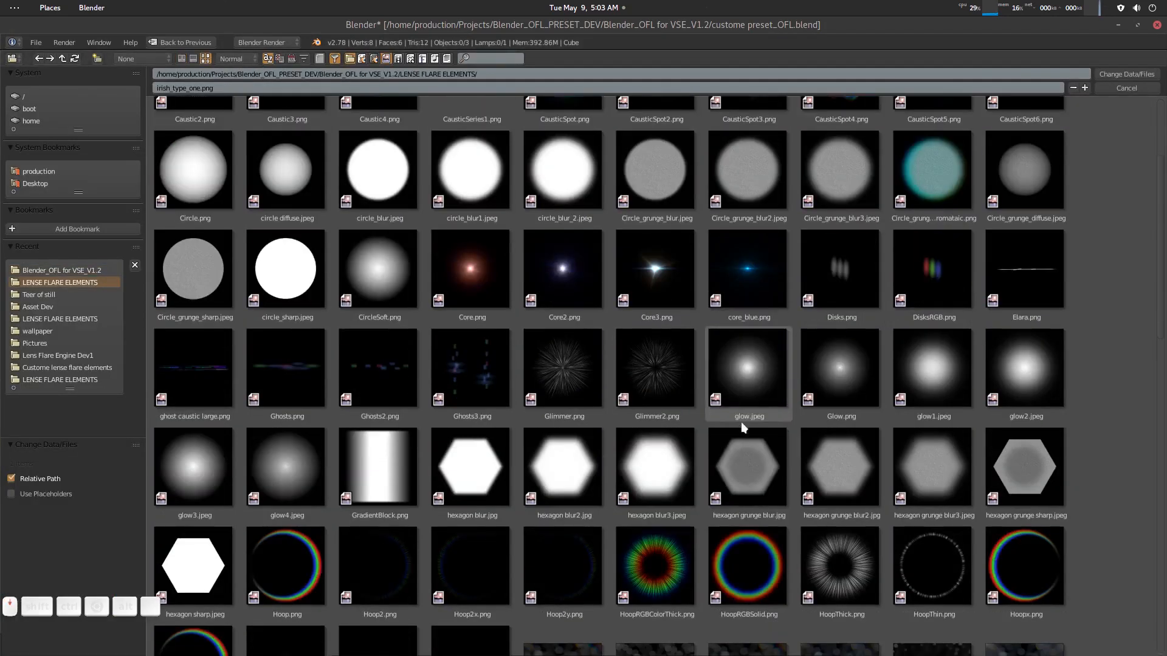
pyautogui.doubleClick(844, 378)
# Leave the Sprites group and the enclosing Flares_Groups strip to return to the preset's top level.
pyautogui.scroll(-1, 547, 419)
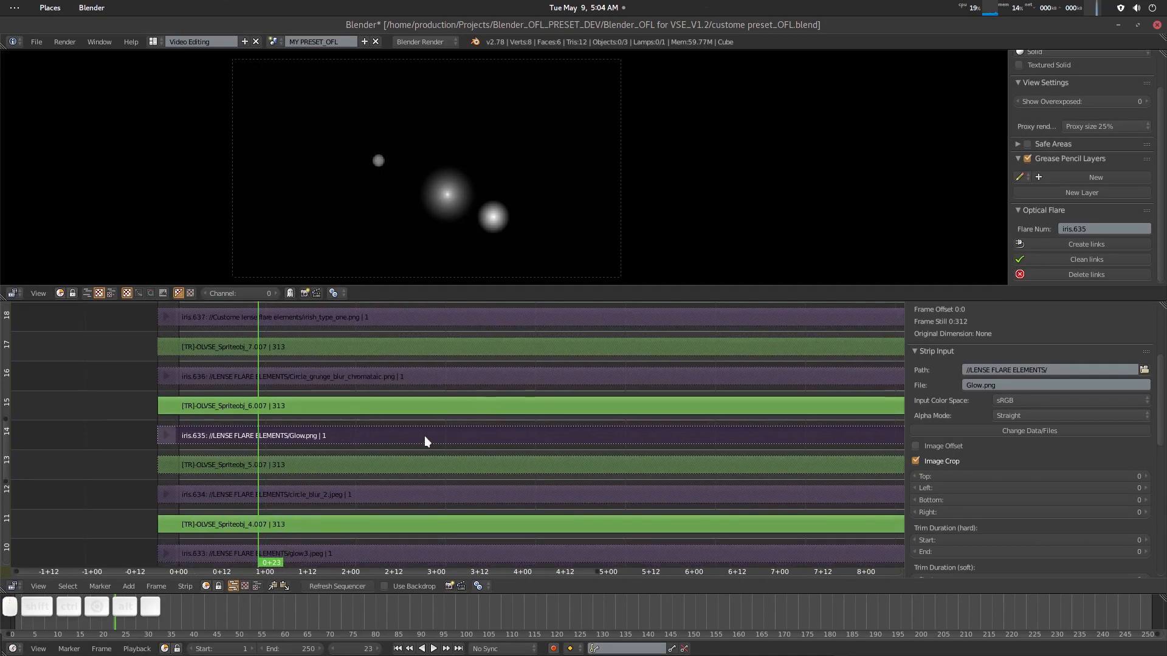
pyautogui.scroll(-1, 426, 442)
pyautogui.press('Tab')
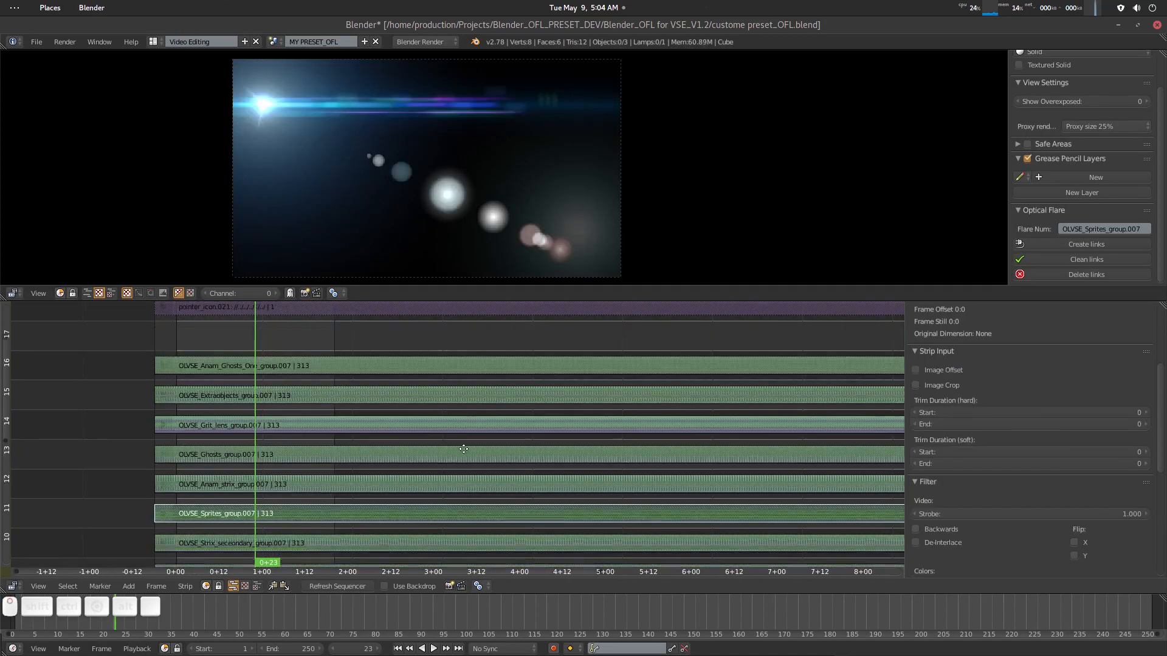
pyautogui.moveTo(464, 449); pyautogui.dragTo(458, 420, button='middle')
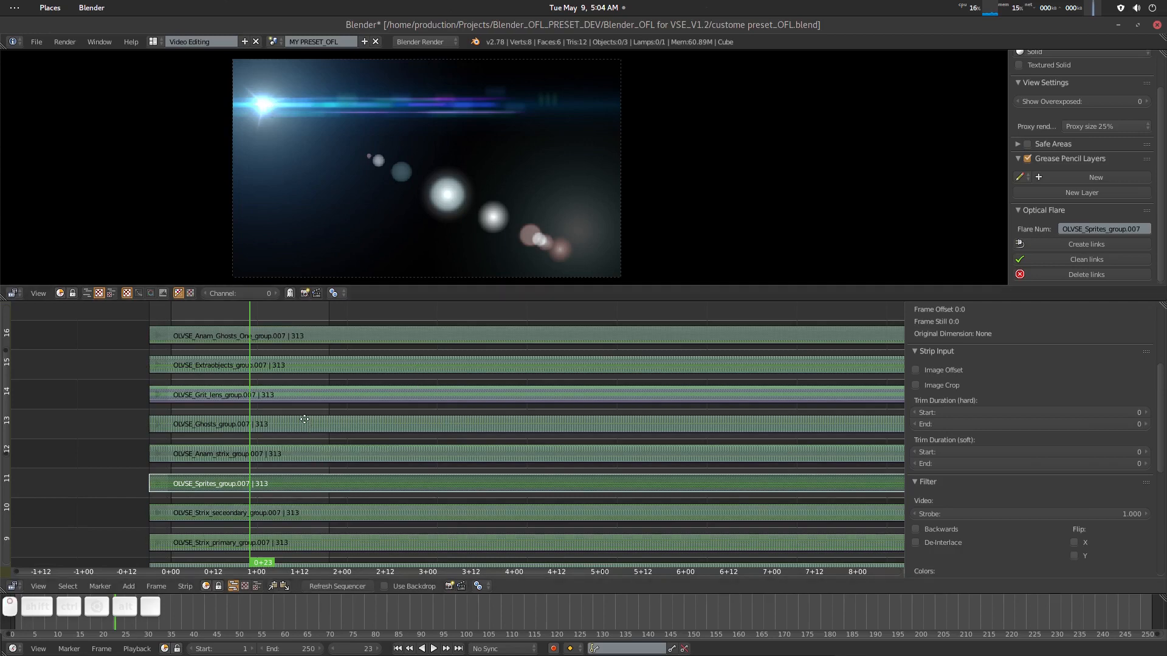
pyautogui.moveTo(303, 417); pyautogui.dragTo(303, 367, button='middle')
pyautogui.rightClick(267, 107)
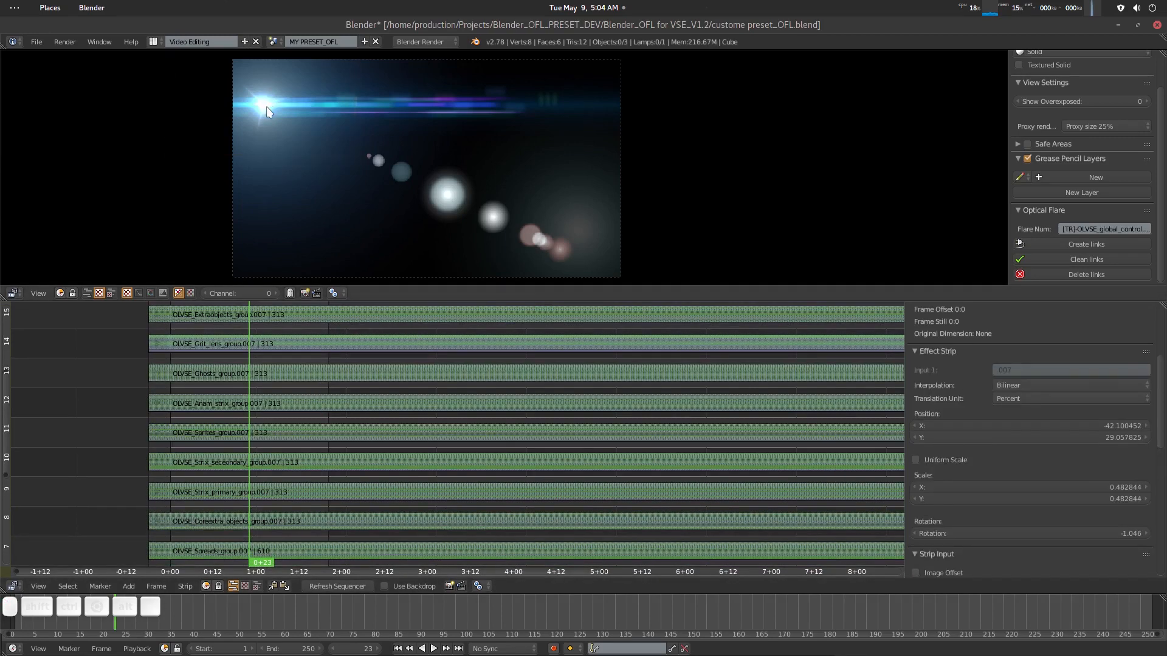
pyautogui.press('Tab')
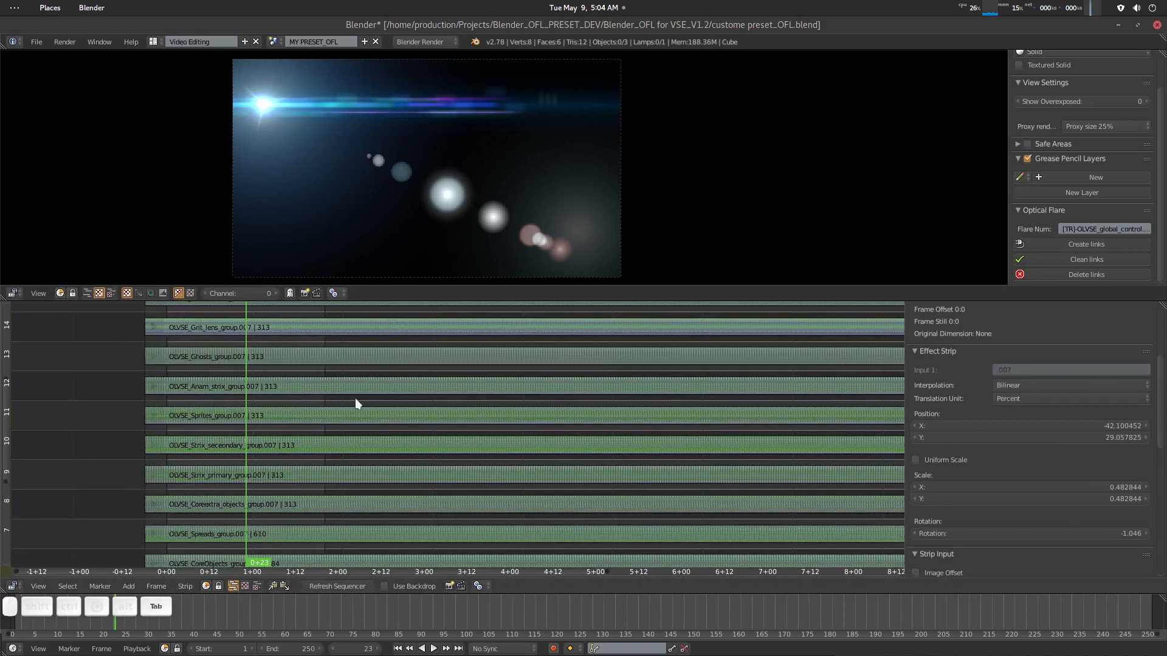
pyautogui.press('Tab')
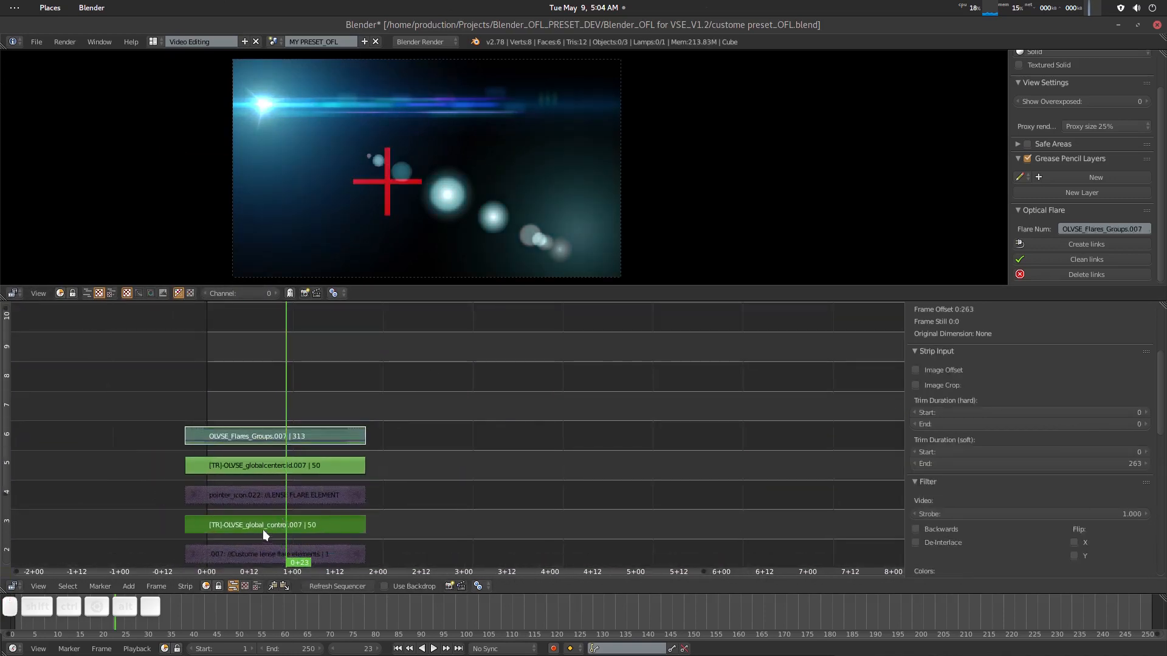
# Reposition the whole flare with its global control strip to about X -43.67, Y 38.25.
pyautogui.moveTo(374, 472); pyautogui.dragTo(385, 422, button='middle')
pyautogui.click(276, 530)
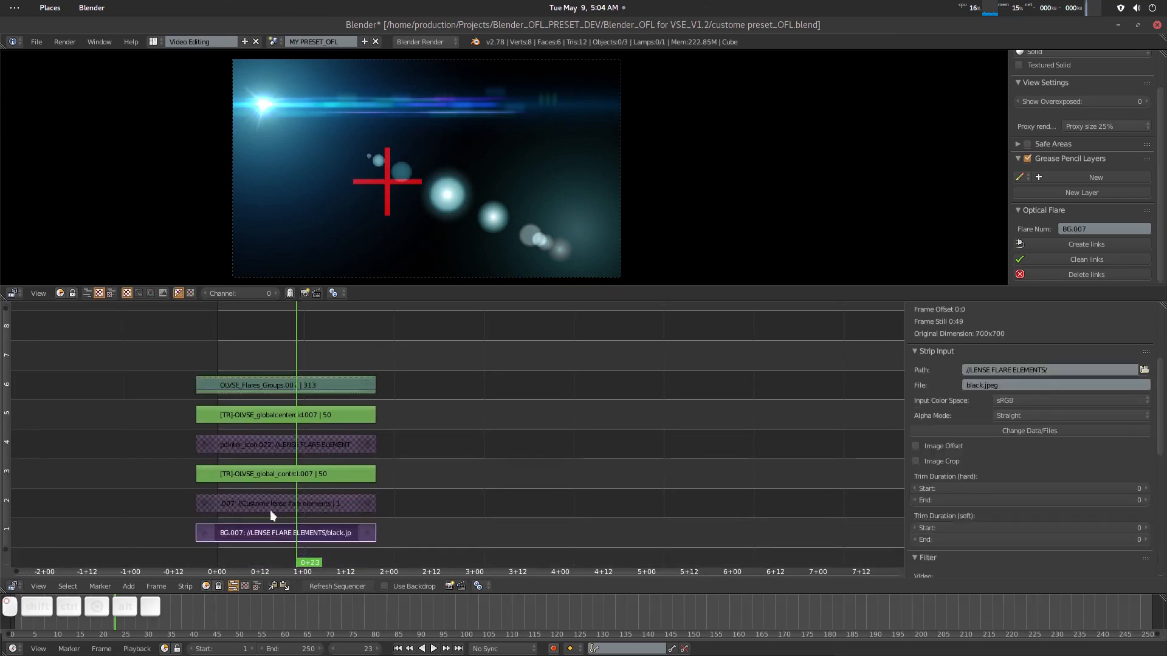
pyautogui.click(292, 503)
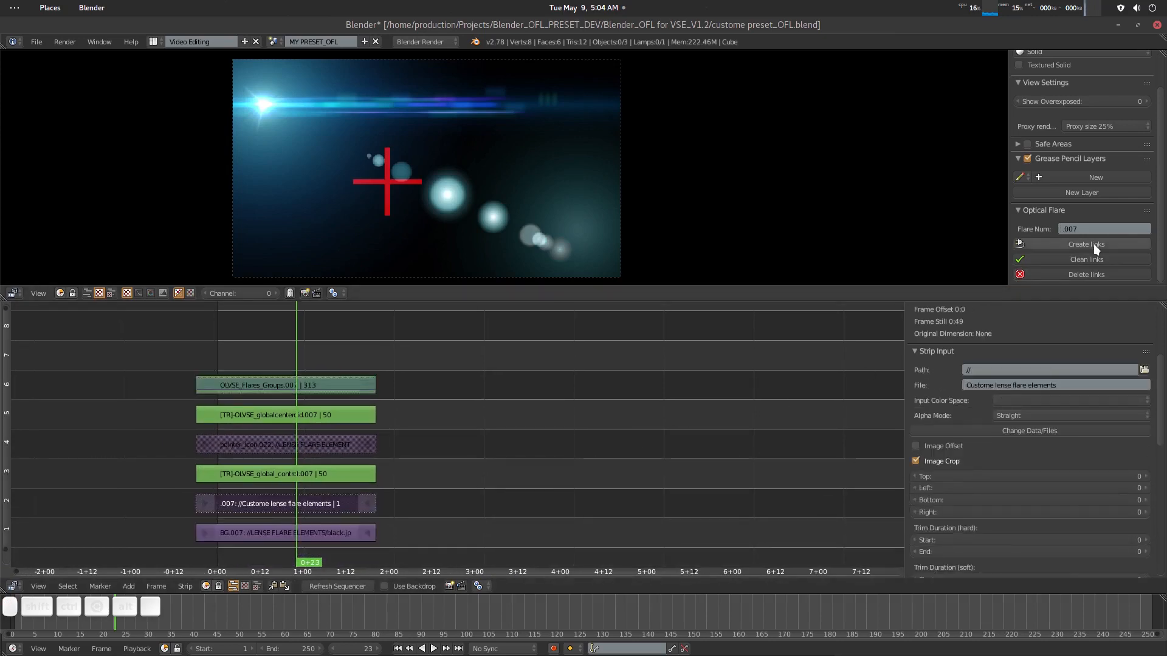
pyautogui.moveTo(258, 105)
pyautogui.mouseDown()
pyautogui.moveTo(576, 111)
pyautogui.moveTo(641, 95)
pyautogui.moveTo(640, 82)
pyautogui.moveTo(534, 143)
pyautogui.moveTo(555, 106)
pyautogui.moveTo(258, 75)
pyautogui.moveTo(236, 94)
pyautogui.moveTo(264, 97)
pyautogui.mouseUp()
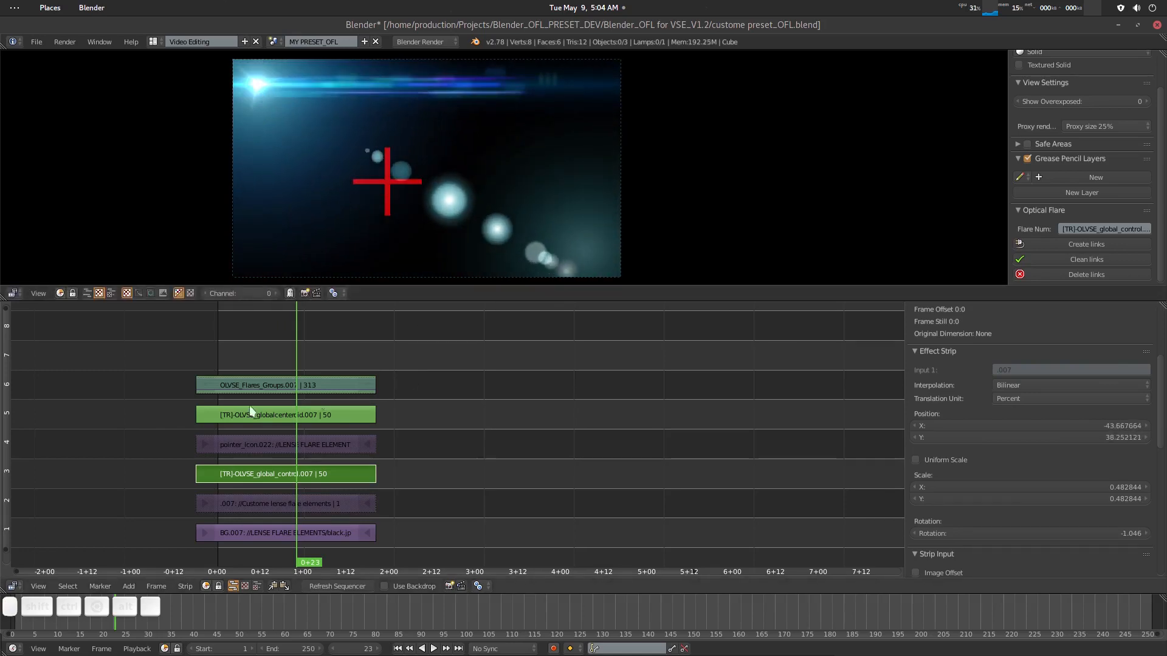
# Enter the OLVSE_Flares_Groups.007 strip and mute and unmute its Sprites group to compare the flare.
pyautogui.rightClick(286, 389)
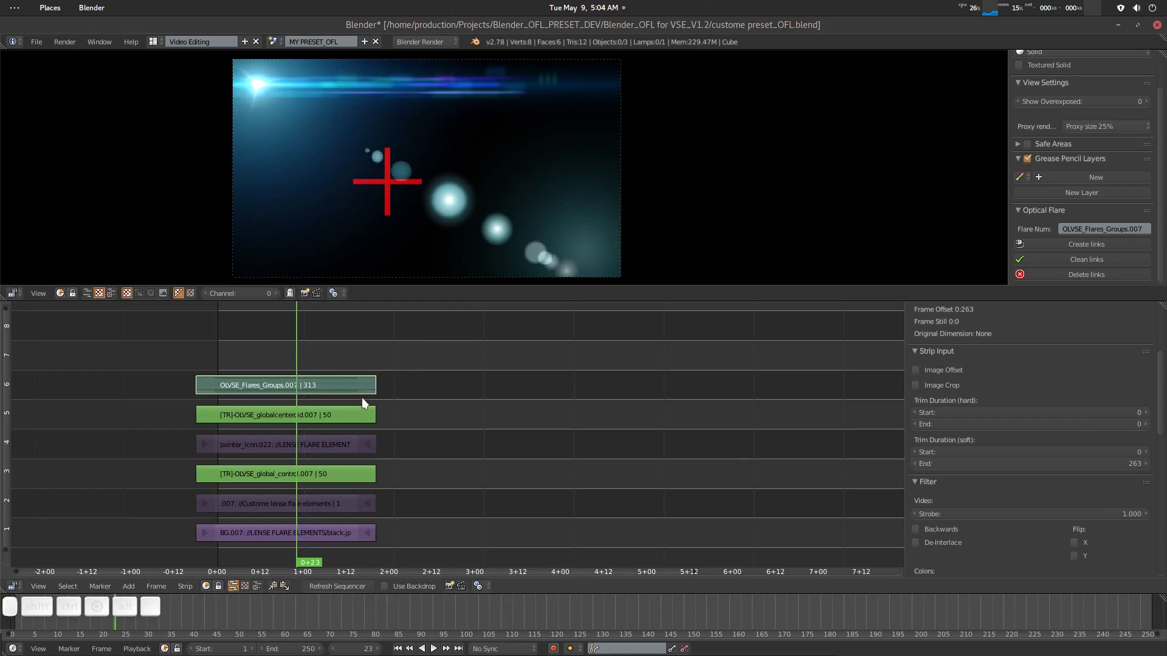
pyautogui.press('Tab')
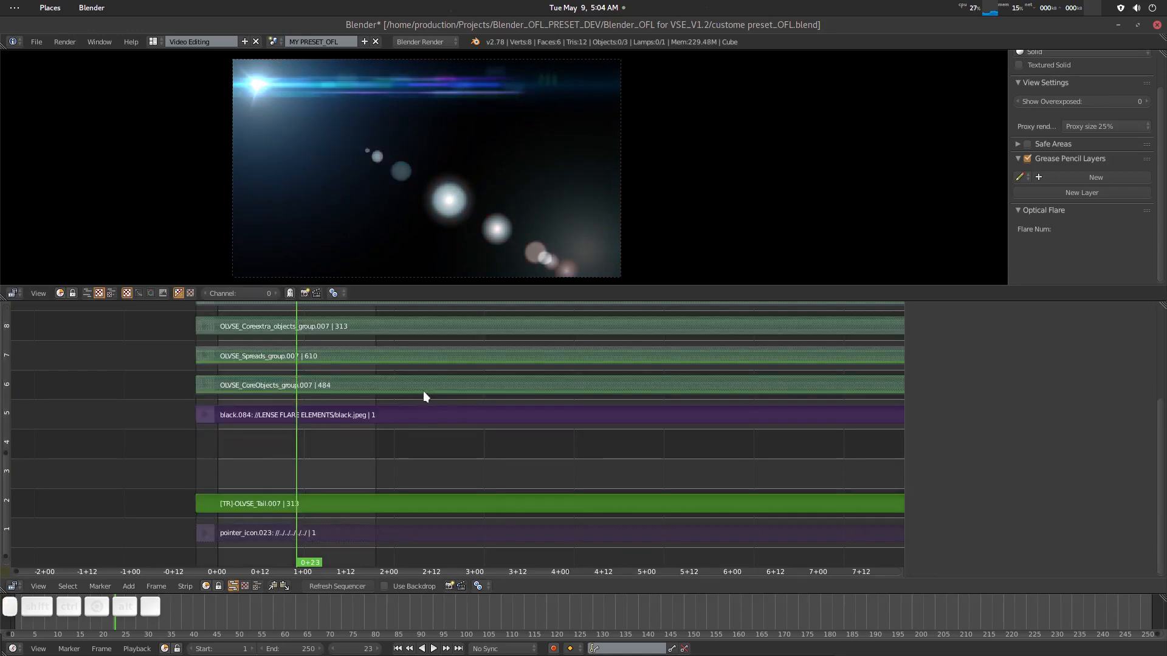
pyautogui.moveTo(422, 401); pyautogui.dragTo(411, 460, button='middle')
pyautogui.moveTo(390, 371); pyautogui.dragTo(373, 457, button='middle')
pyautogui.moveTo(364, 415); pyautogui.dragTo(357, 438, button='middle')
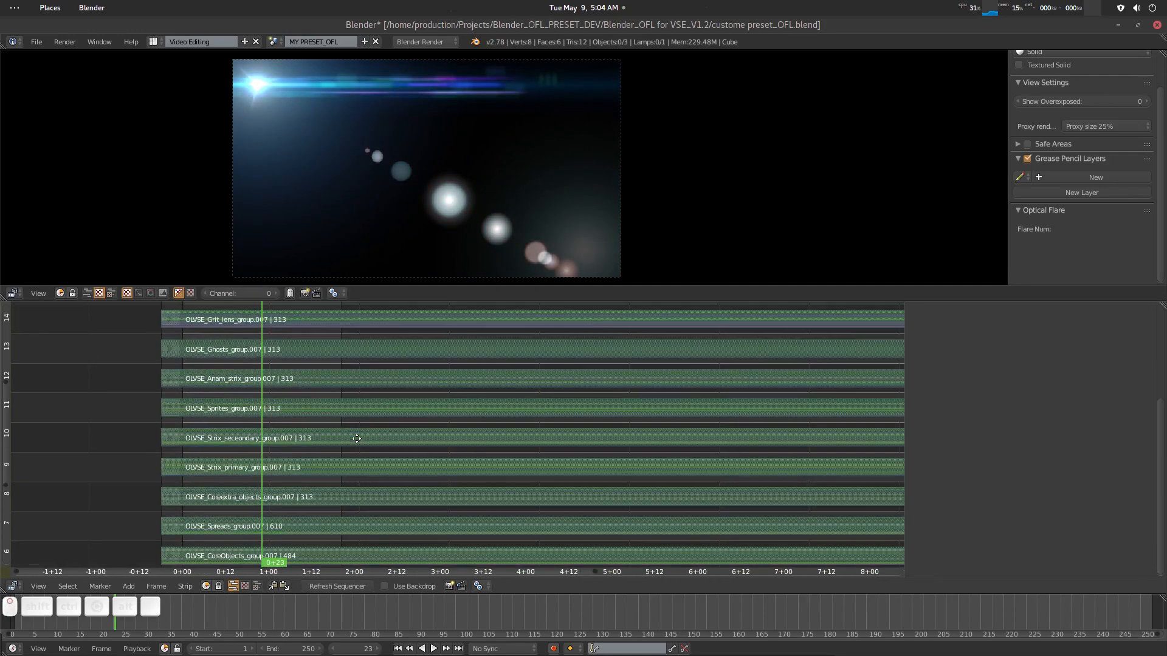
pyautogui.rightClick(261, 409)
pyautogui.press('h')
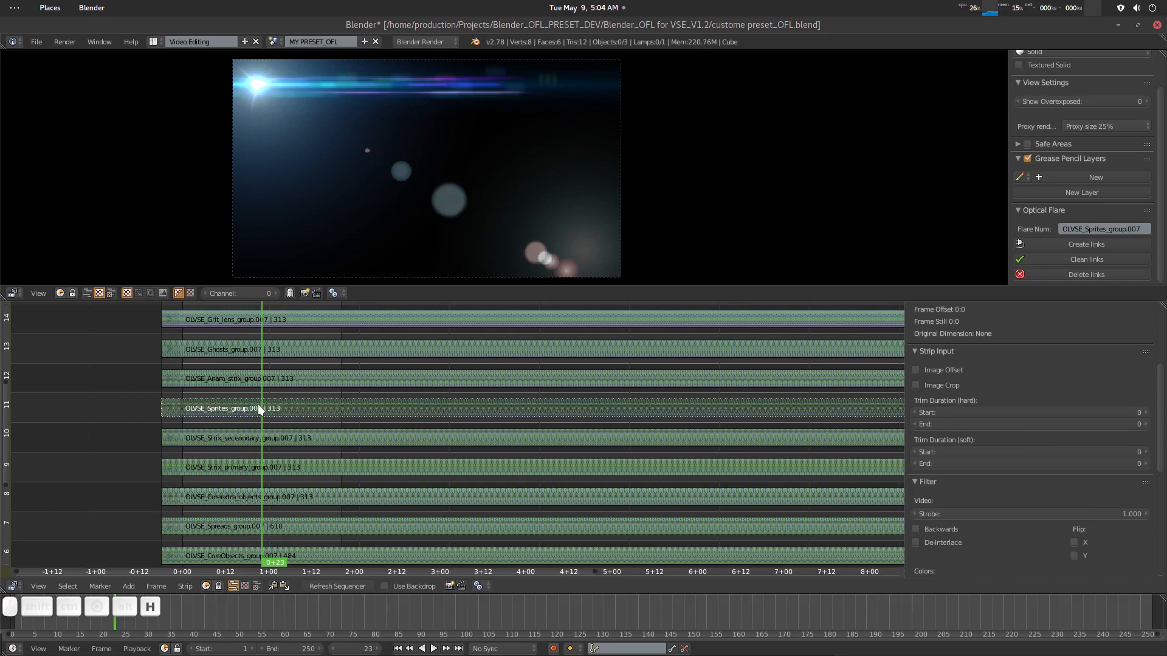
pyautogui.hotkey('alt', 'h')
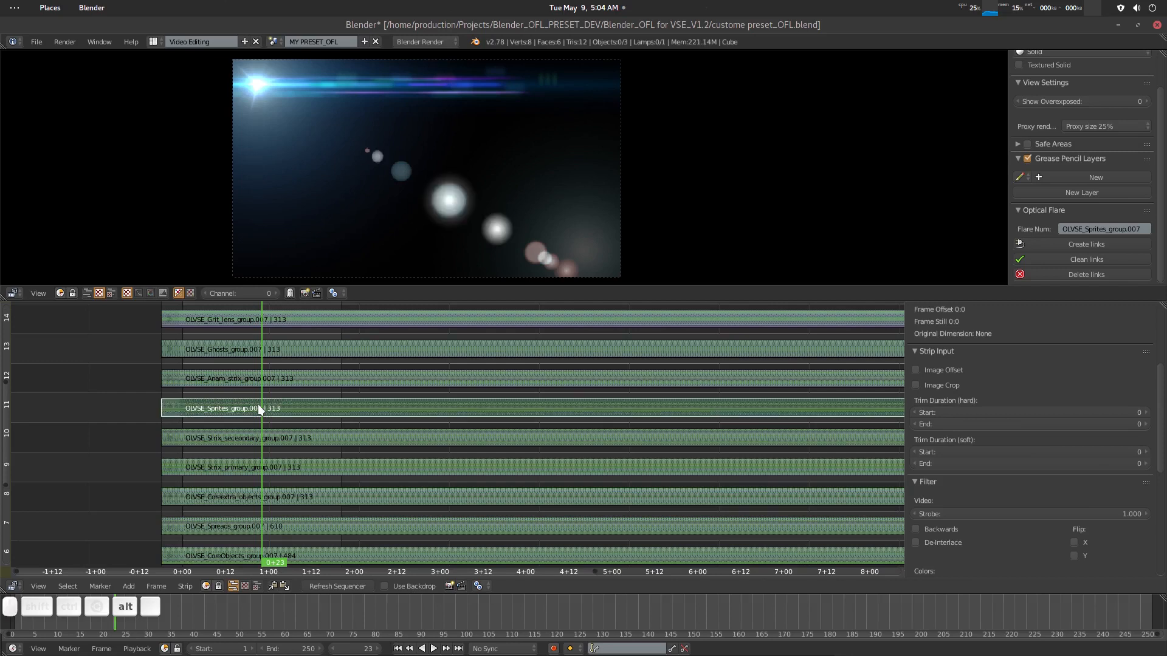
# Enter the Sprites group, select all the transform strips related to Spriteobj_4, mute them and leave the group.
pyautogui.press('Tab')
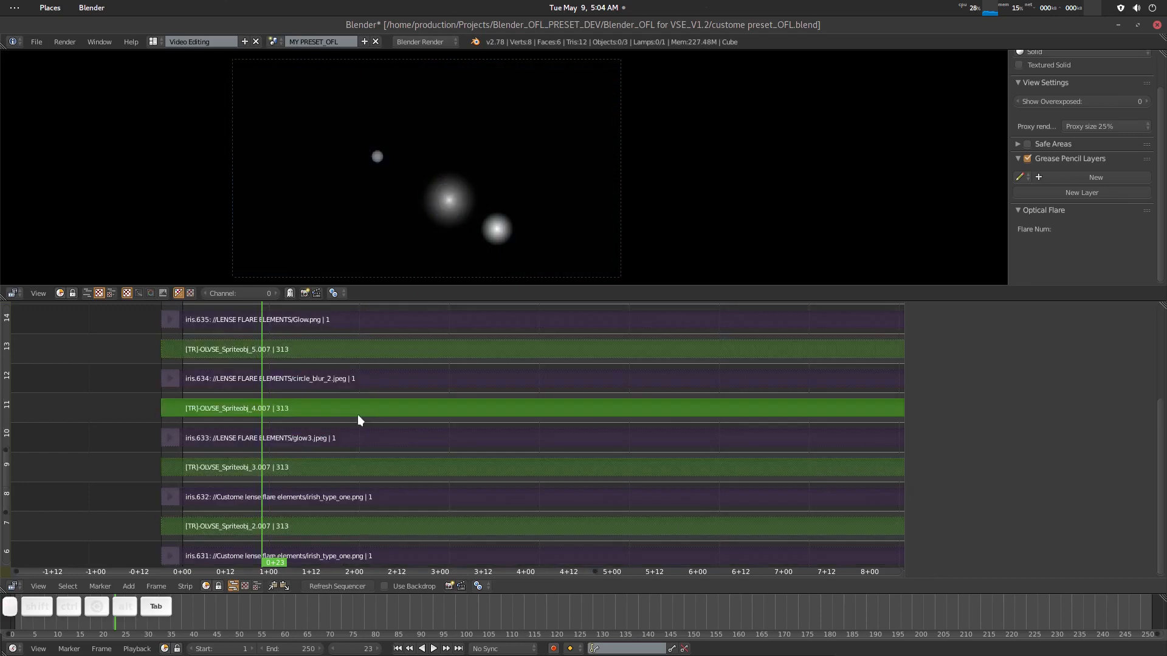
pyautogui.press('a')
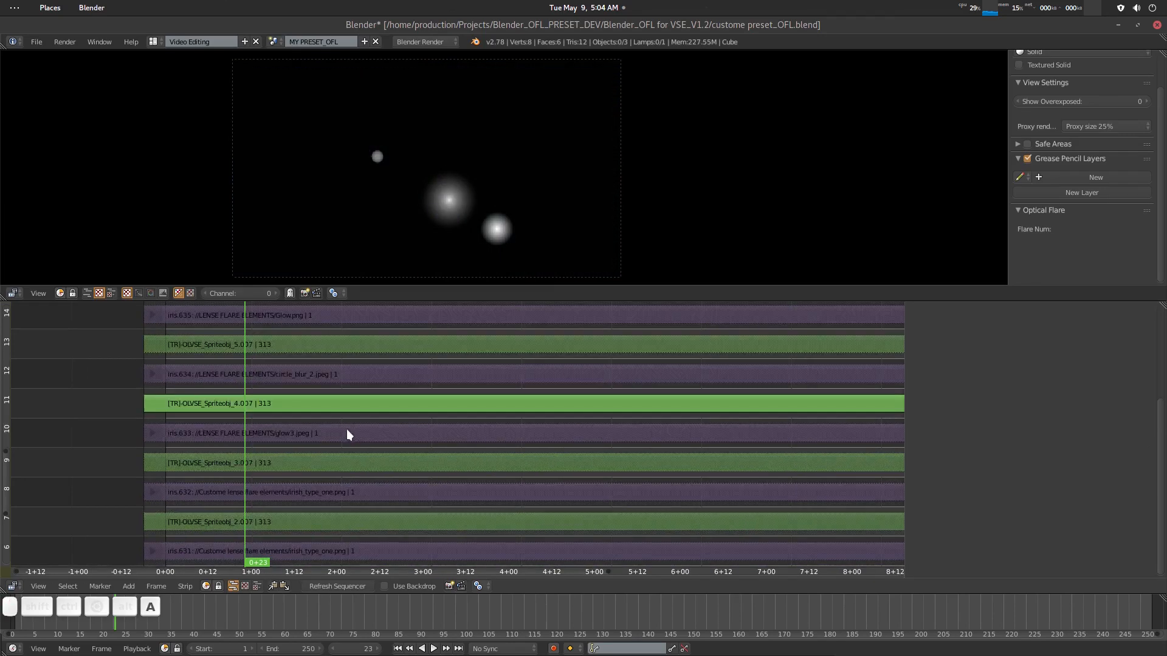
pyautogui.keyDown('shift'); pyautogui.rightClick(295, 407); pyautogui.keyUp('shift')
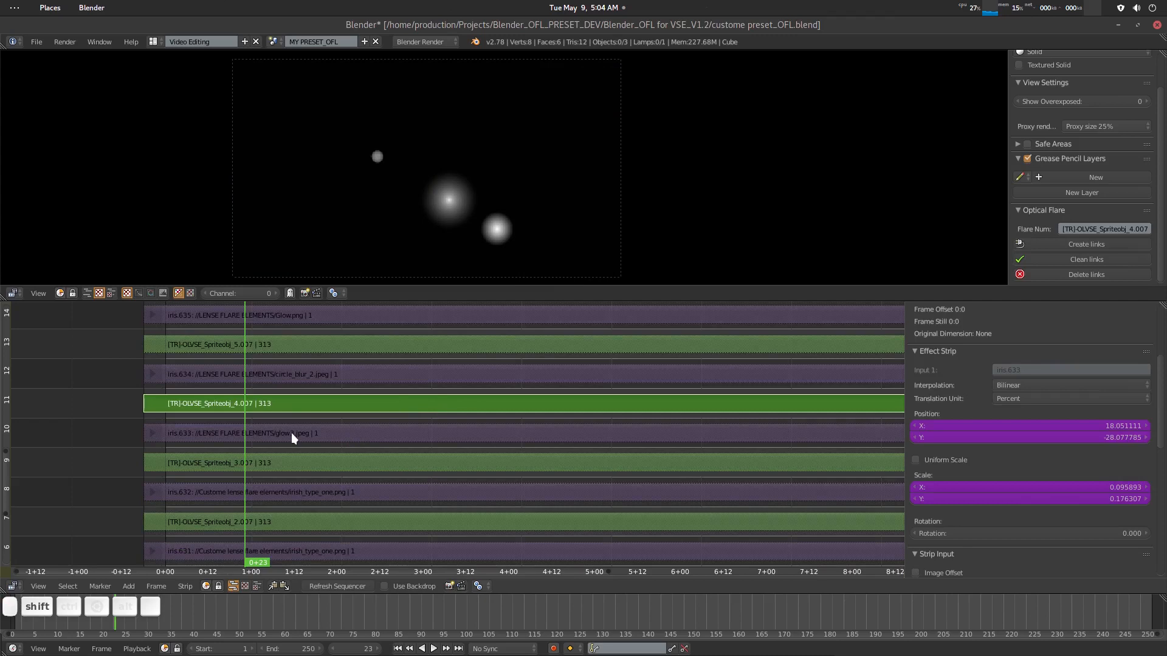
pyautogui.hotkey('shift', 'g')
pyautogui.click(291, 432)
pyautogui.press('h')
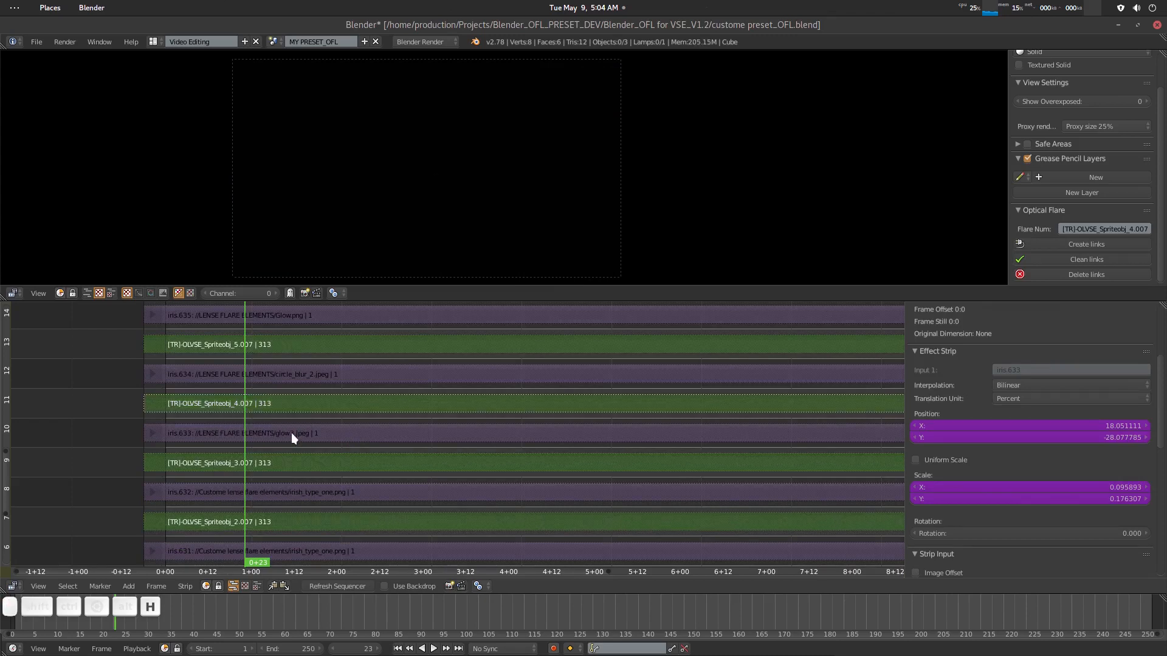
pyautogui.moveTo(417, 419); pyautogui.dragTo(395, 433, button='middle')
pyautogui.press('Tab')
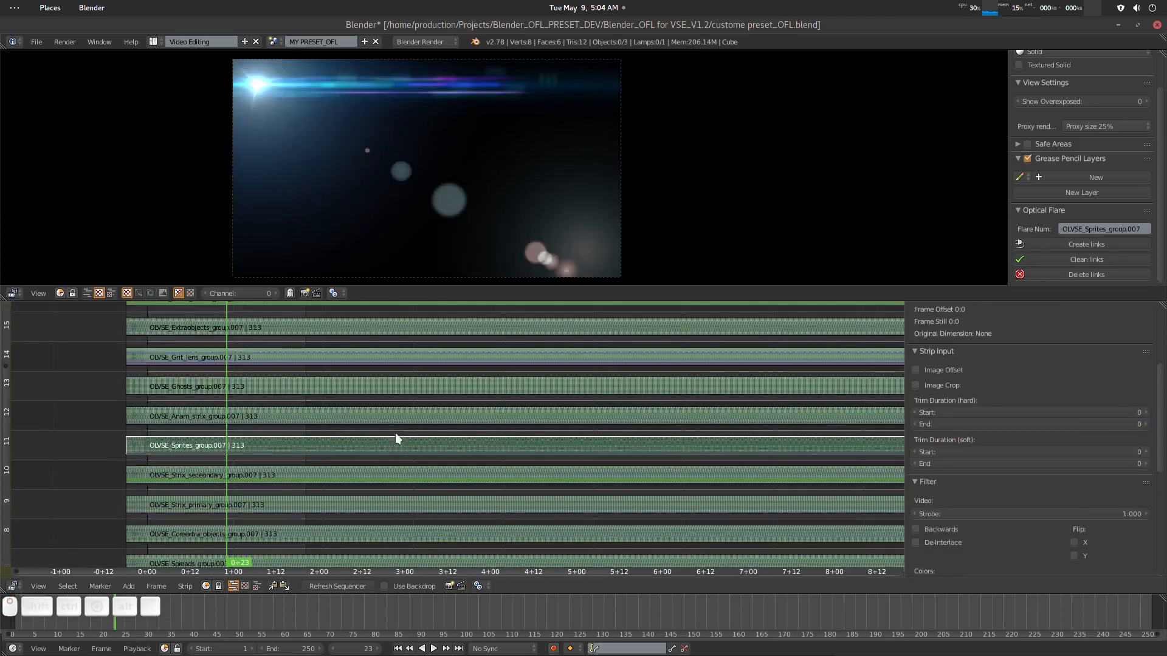
# Select the Anam_strix group, switch the selection to OLVSE_Ghosts_group.007 and mute it.
pyautogui.rightClick(271, 419)
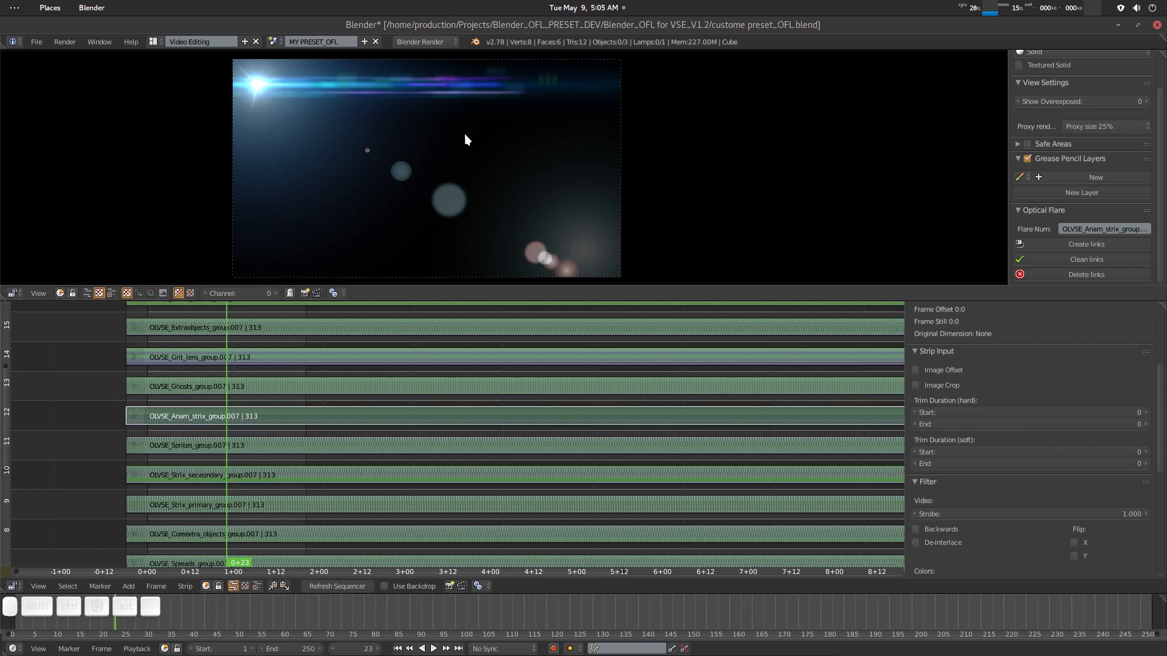
pyautogui.moveTo(209, 405); pyautogui.dragTo(187, 421, button='middle')
pyautogui.click(225, 401)
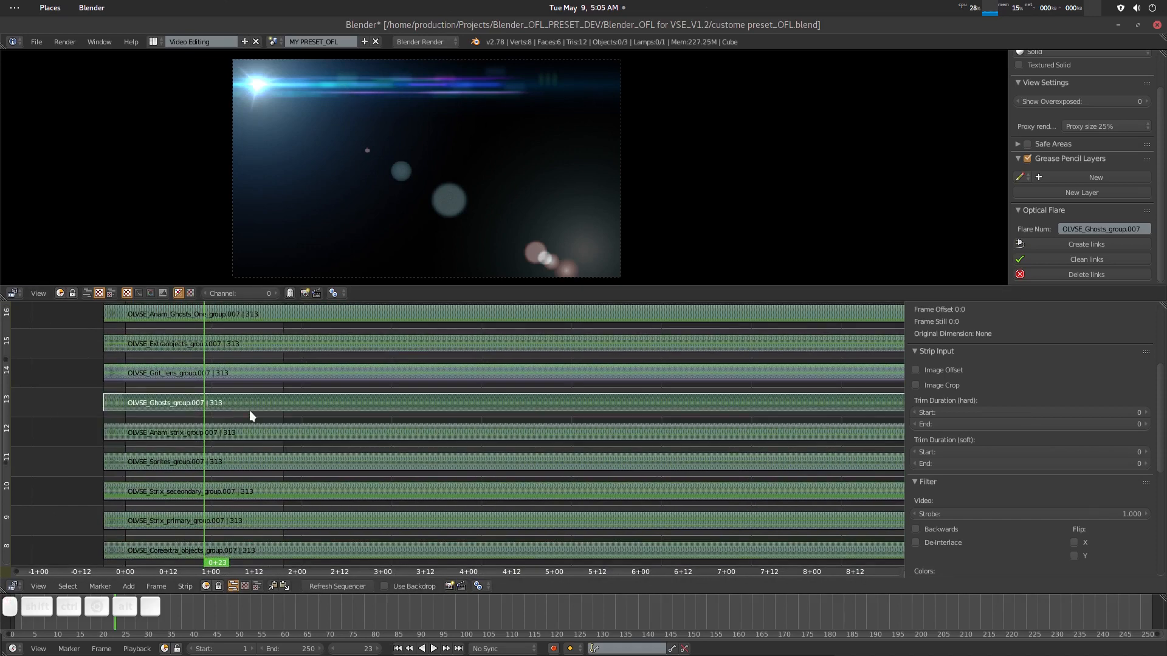
pyautogui.press('h')
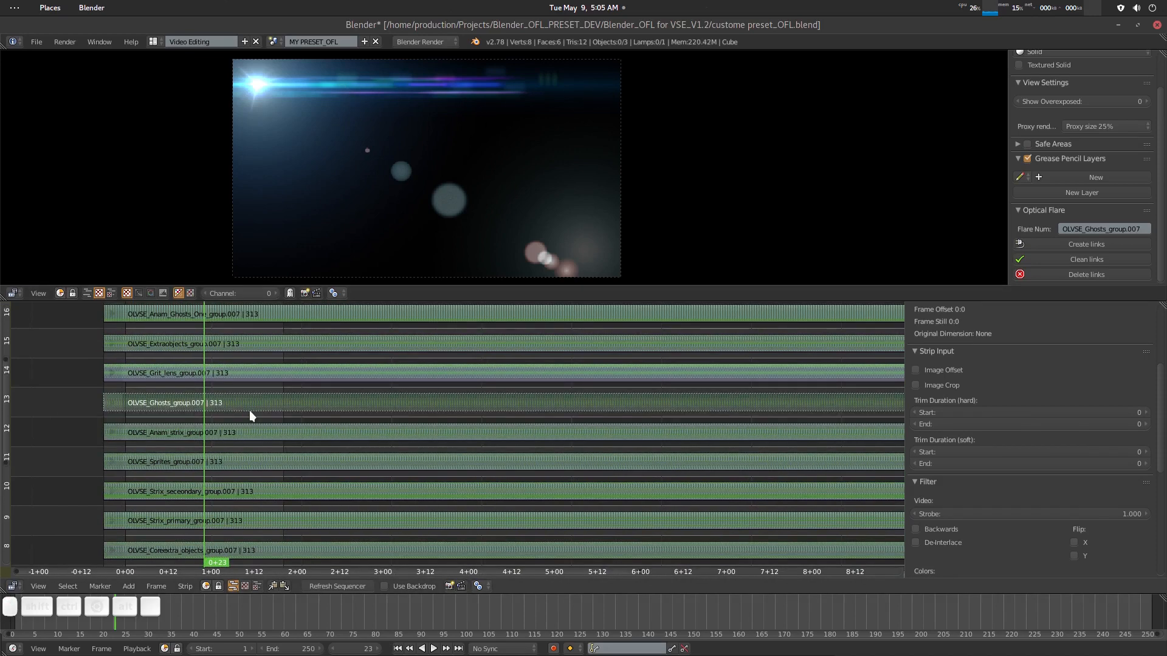
# Unmute the OLVSE_Ghosts_group.007 strip and enter the group.
pyautogui.hotkey('alt', 'h')
pyautogui.press('Tab')
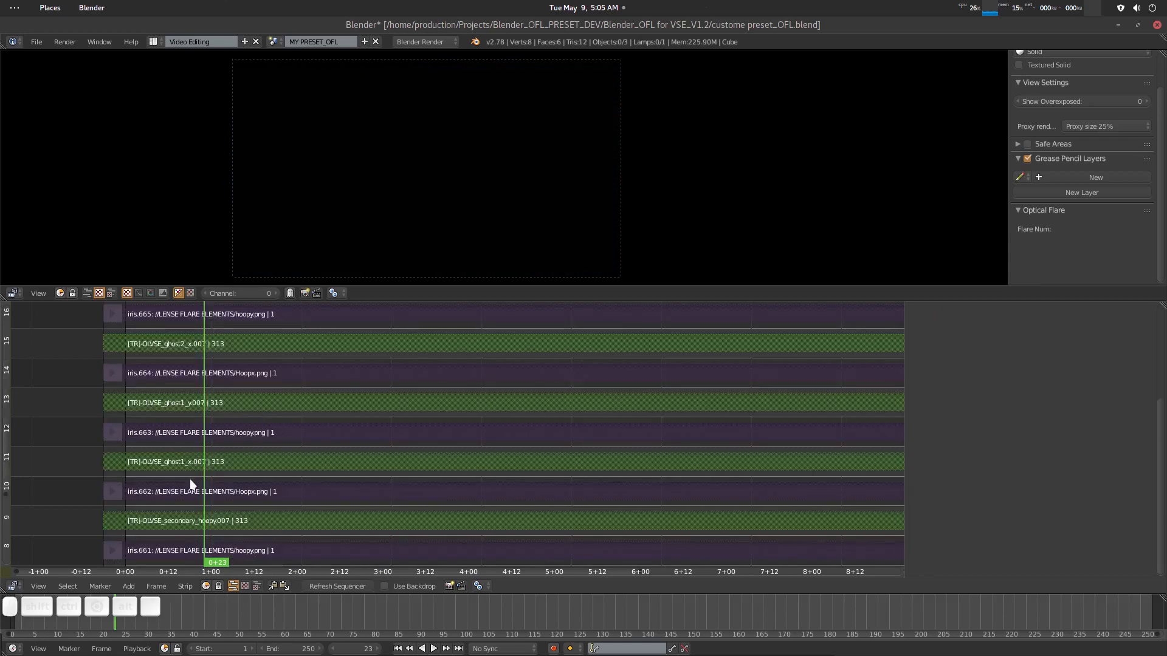
pyautogui.moveTo(201, 485); pyautogui.dragTo(196, 460, button='middle')
pyautogui.moveTo(224, 466); pyautogui.dragTo(223, 435, button='middle')
pyautogui.moveTo(282, 395); pyautogui.dragTo(315, 412, button='middle')
pyautogui.press('Tab')
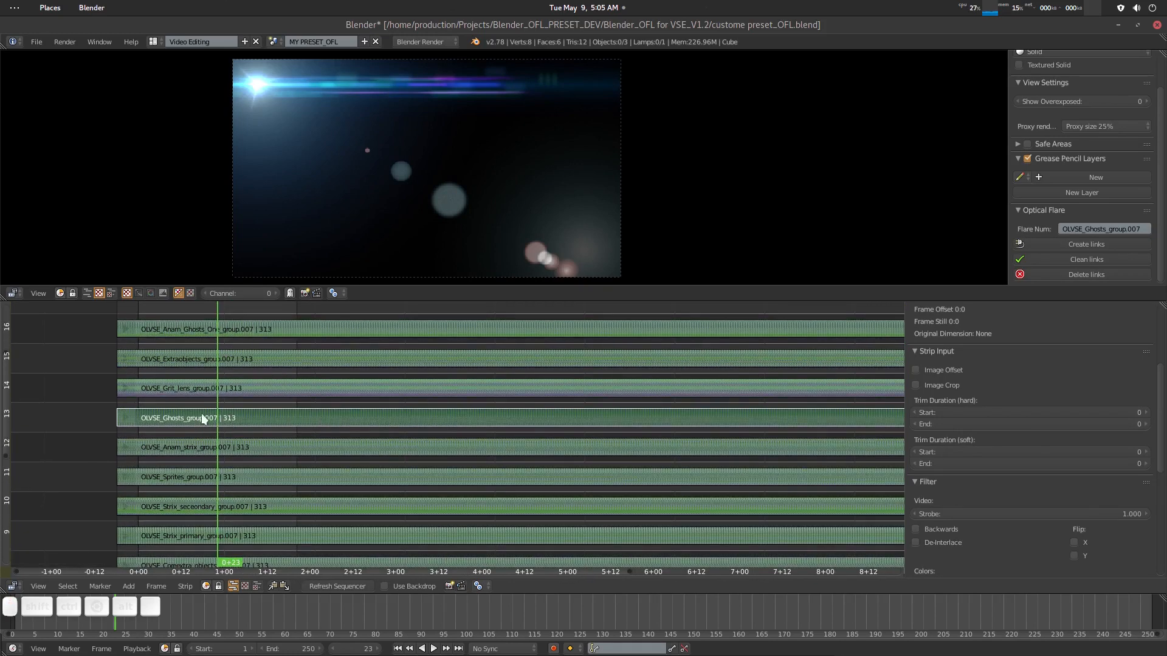
pyautogui.press('Tab')
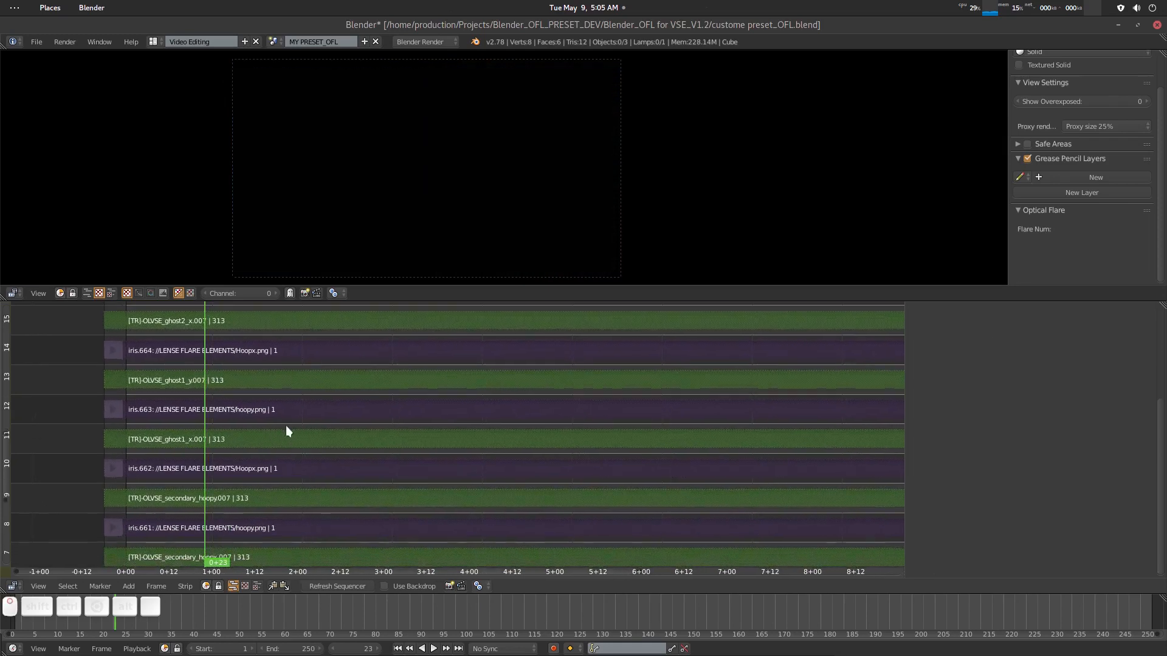
# Unmute the primary_hoopx.007 and primary_hoopy.007 transform strips in the Ghosts group.
pyautogui.moveTo(279, 499); pyautogui.dragTo(255, 479, button='middle')
pyautogui.rightClick(255, 479)
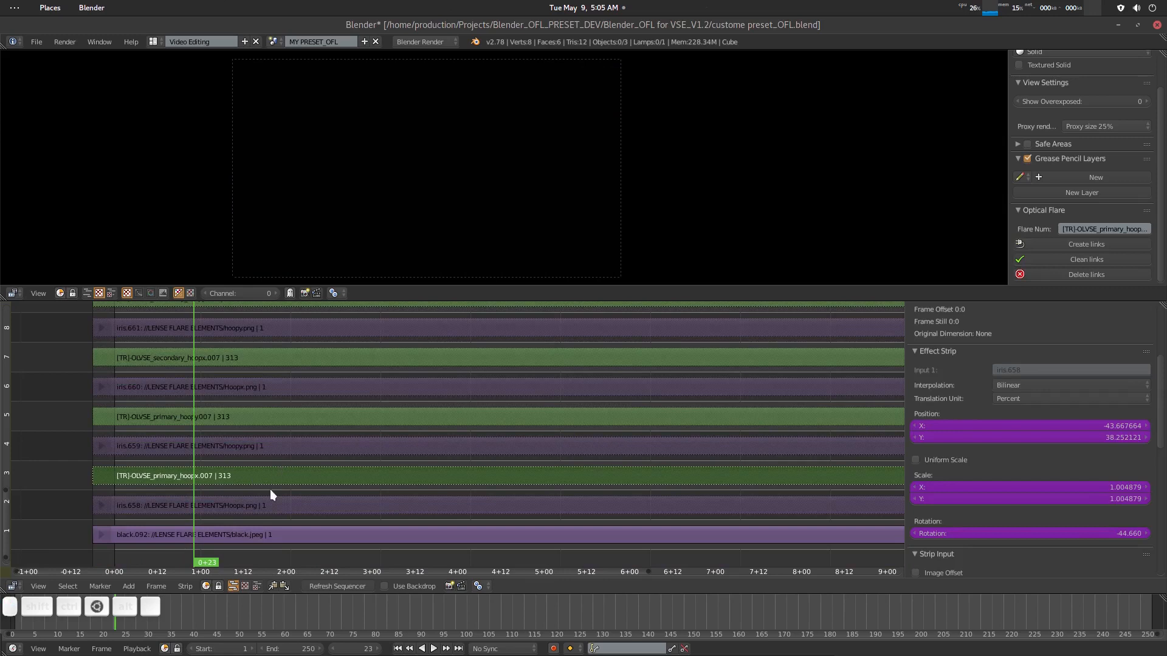
pyautogui.press('super')
pyautogui.click(326, 381)
pyautogui.press('alt')
pyautogui.hotkey('alt', 'h')
pyautogui.rightClick(240, 421)
pyautogui.hotkey('alt', 'h')
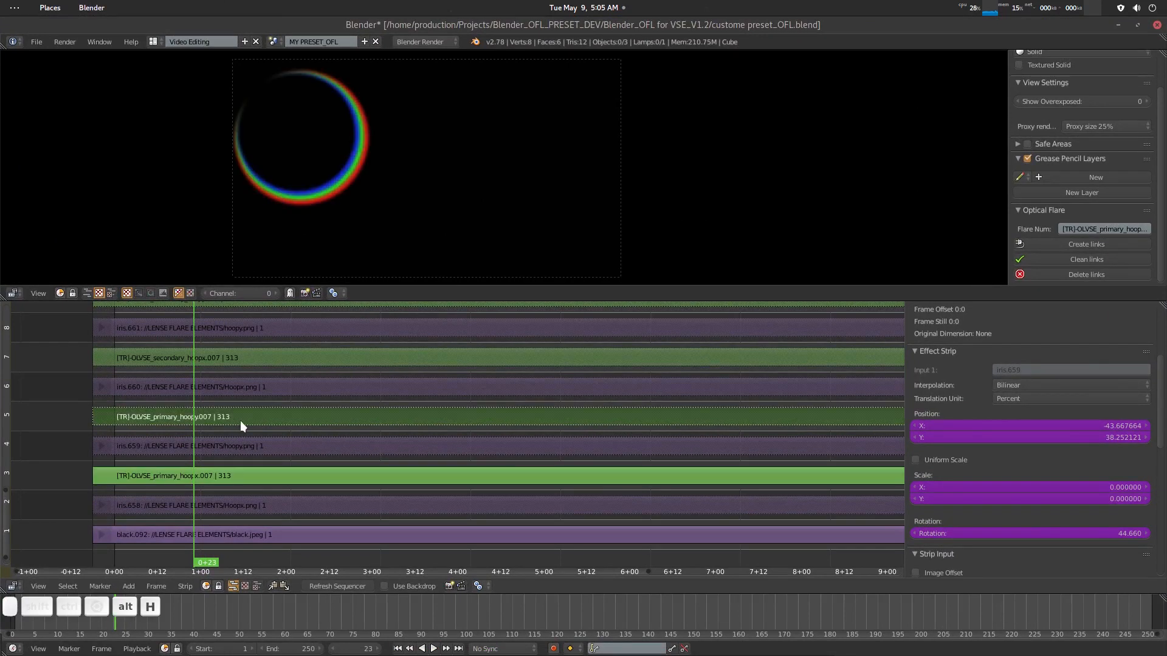
pyautogui.moveTo(293, 389); pyautogui.dragTo(295, 438, button='middle')
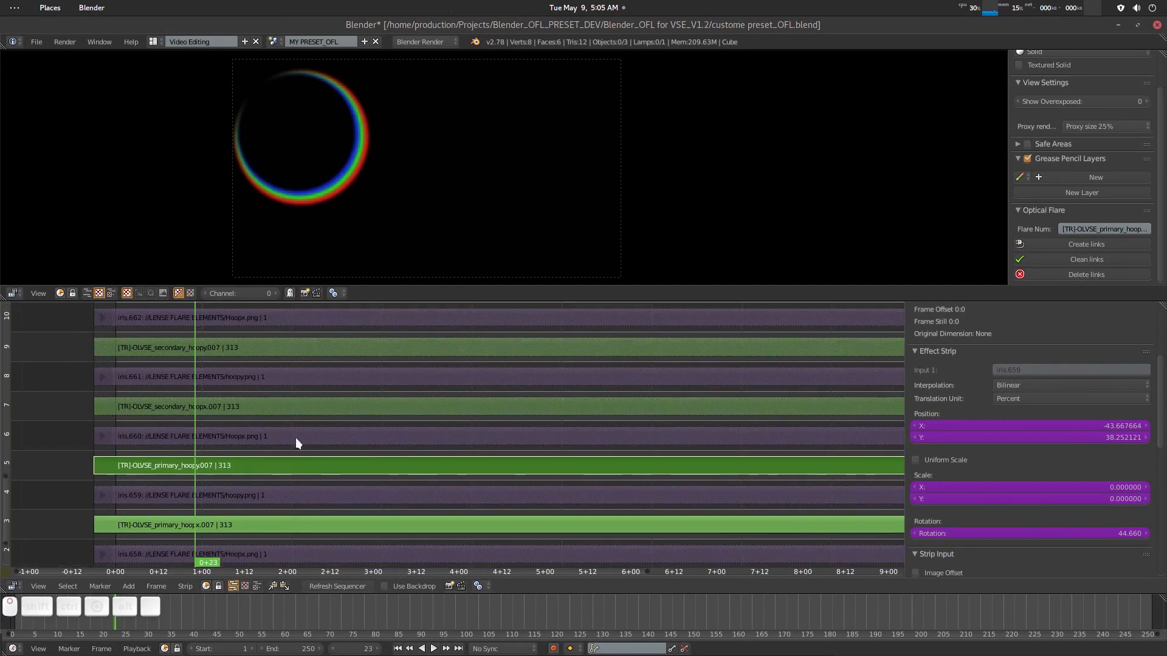
pyautogui.rightClick(224, 410)
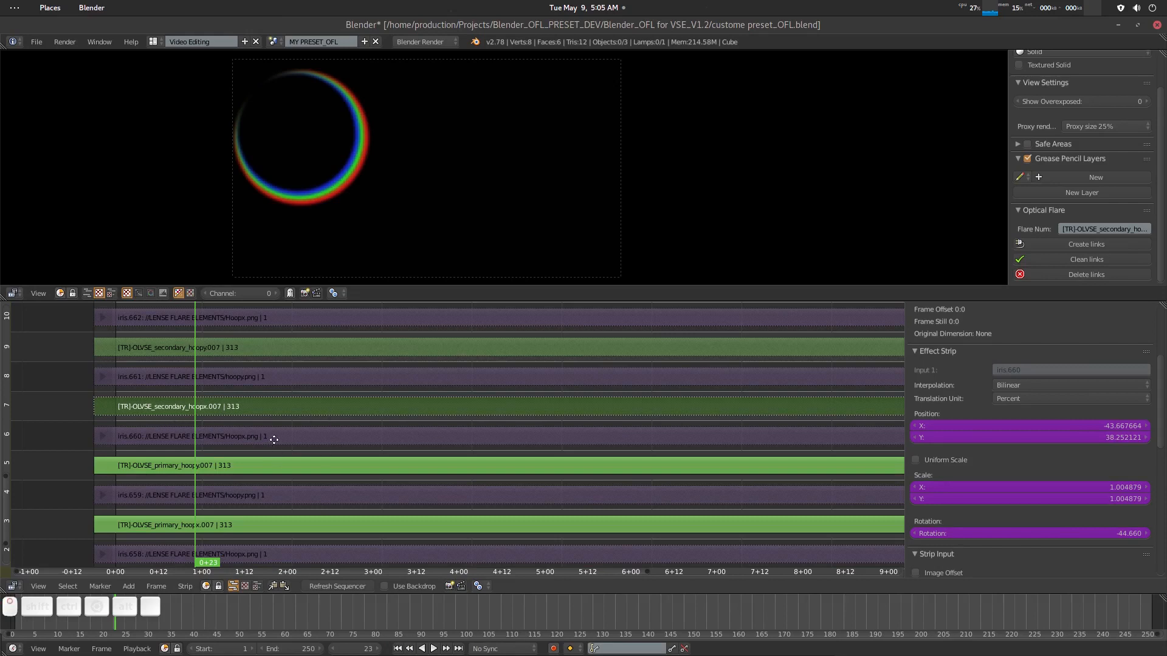
pyautogui.moveTo(274, 439); pyautogui.dragTo(272, 438, button='middle')
pyautogui.rightClick(213, 428)
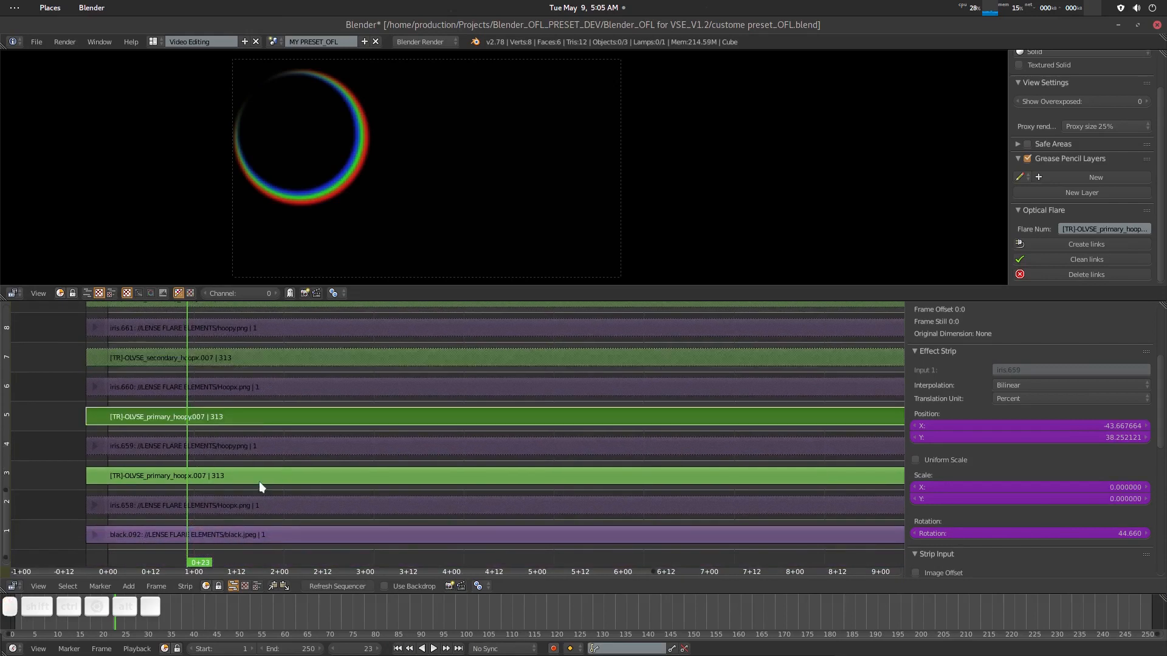
pyautogui.moveTo(235, 488); pyautogui.dragTo(234, 475, button='middle')
# Replace the image of the iris.658 strip with Hoop2x.png from the LENSE FLARE ELEMENTS folder.
pyautogui.rightClick(321, 482)
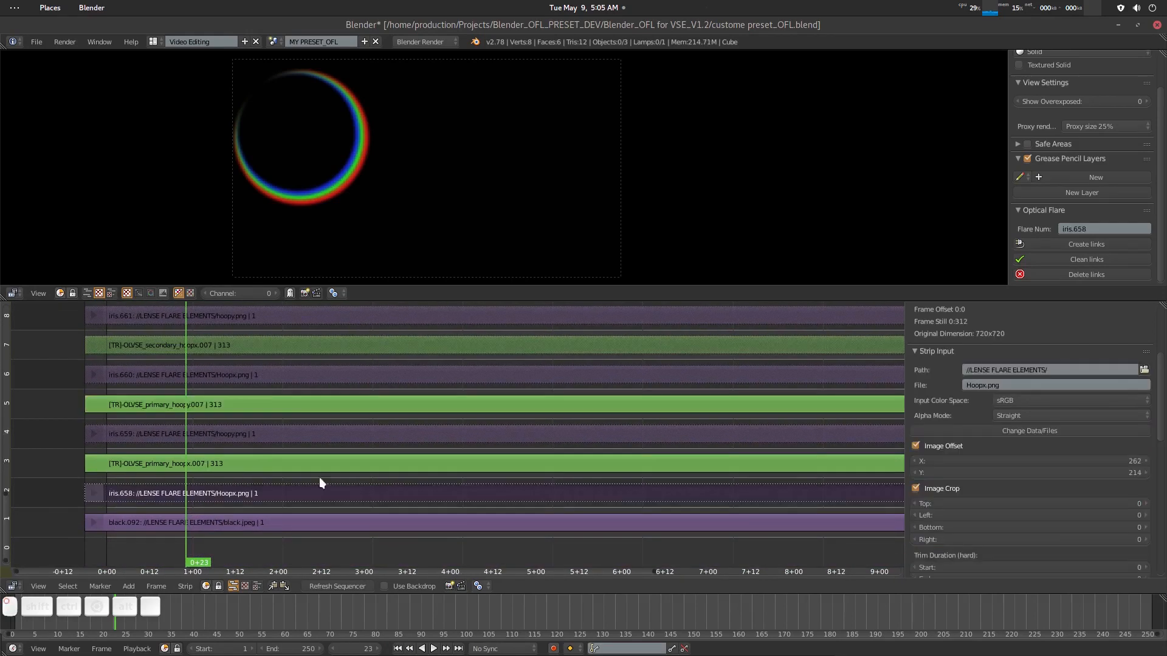
pyautogui.click(1045, 429)
pyautogui.click(206, 58)
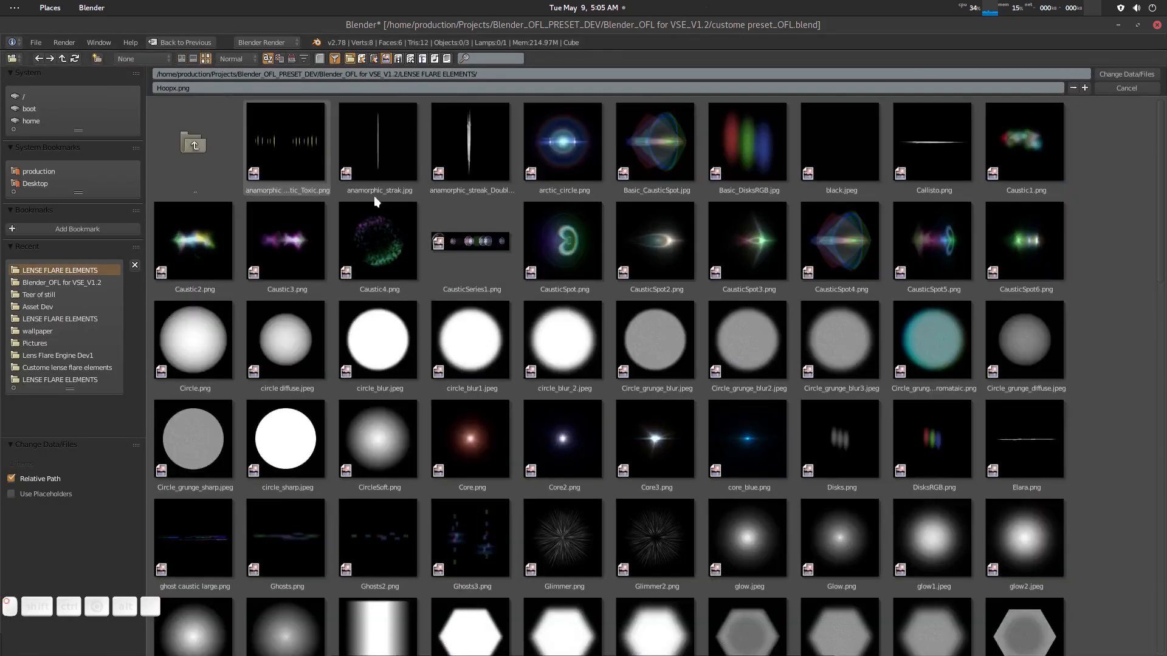
pyautogui.scroll(-5, 748, 385)
pyautogui.scroll(-2, 915, 515)
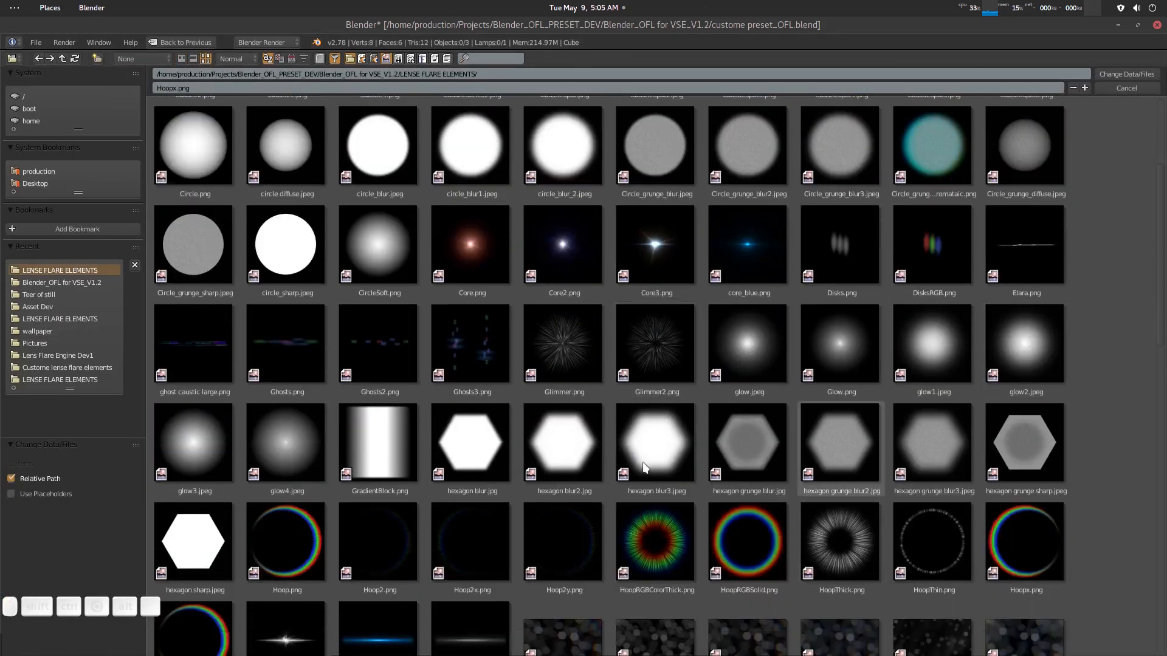
pyautogui.scroll(-1, 365, 518)
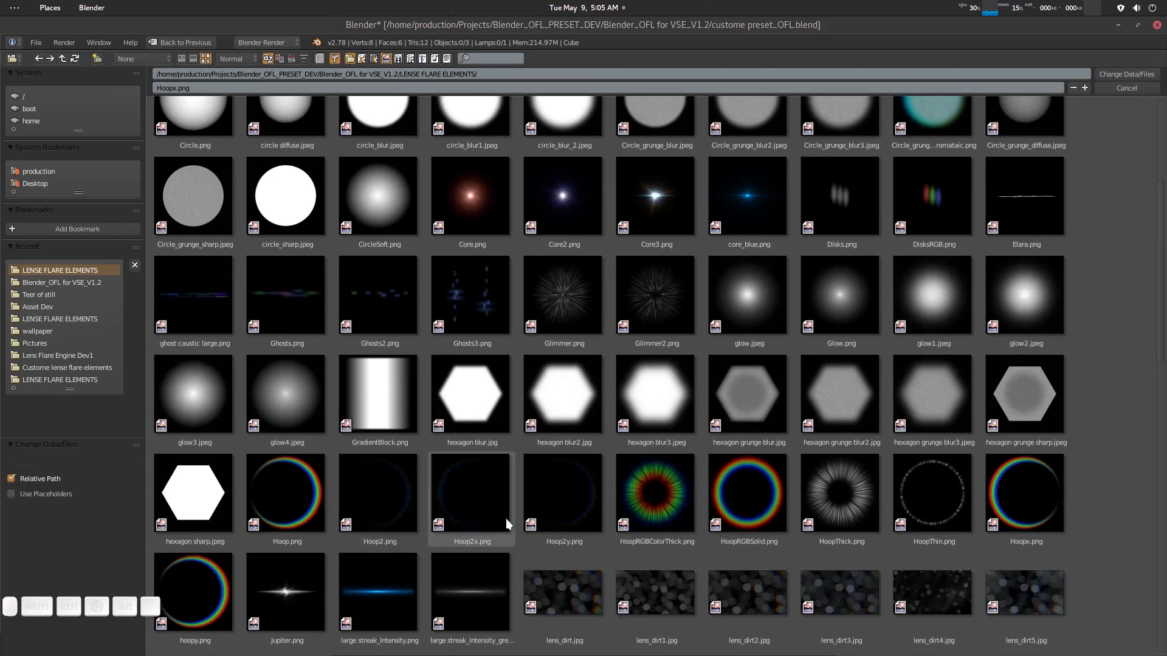
pyautogui.doubleClick(479, 509)
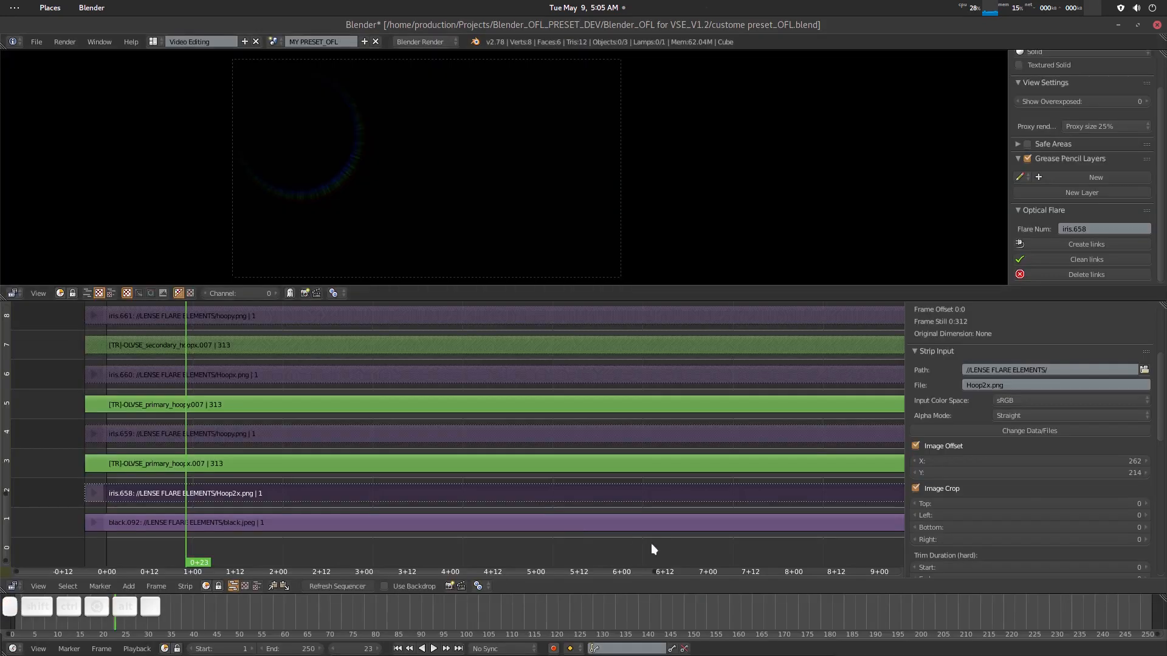
# Move the flare's global control strip to about X 35.48, Y 30.73 to preview the primary_hoopy element.
pyautogui.rightClick(223, 433)
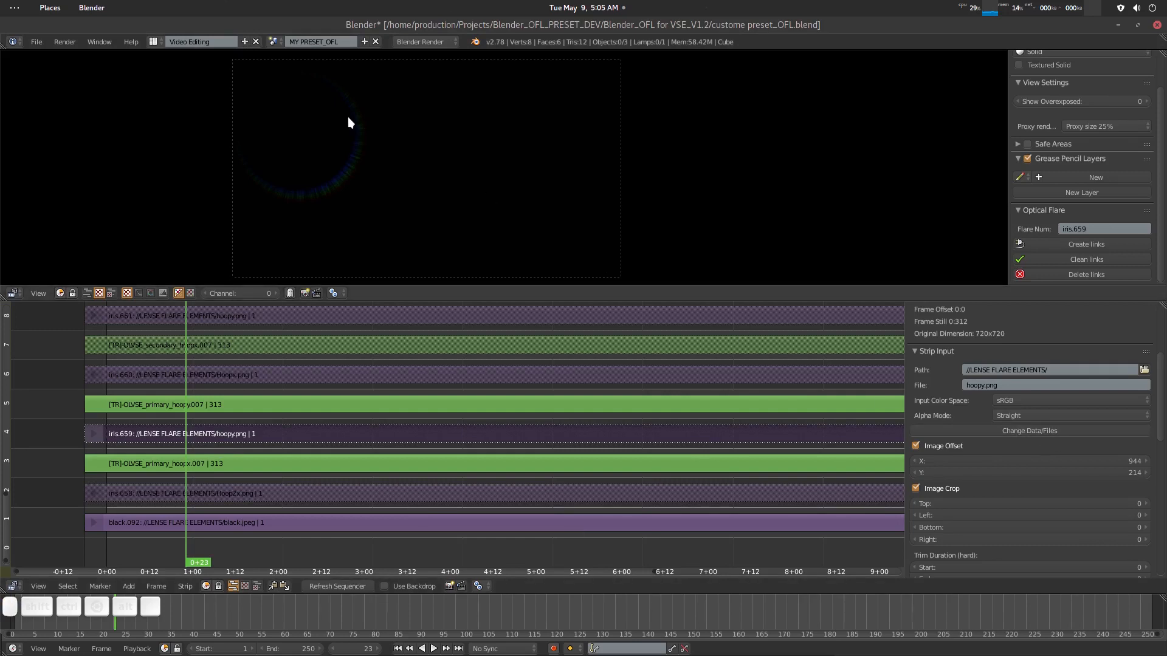
pyautogui.rightClick(265, 99)
pyautogui.press('g')
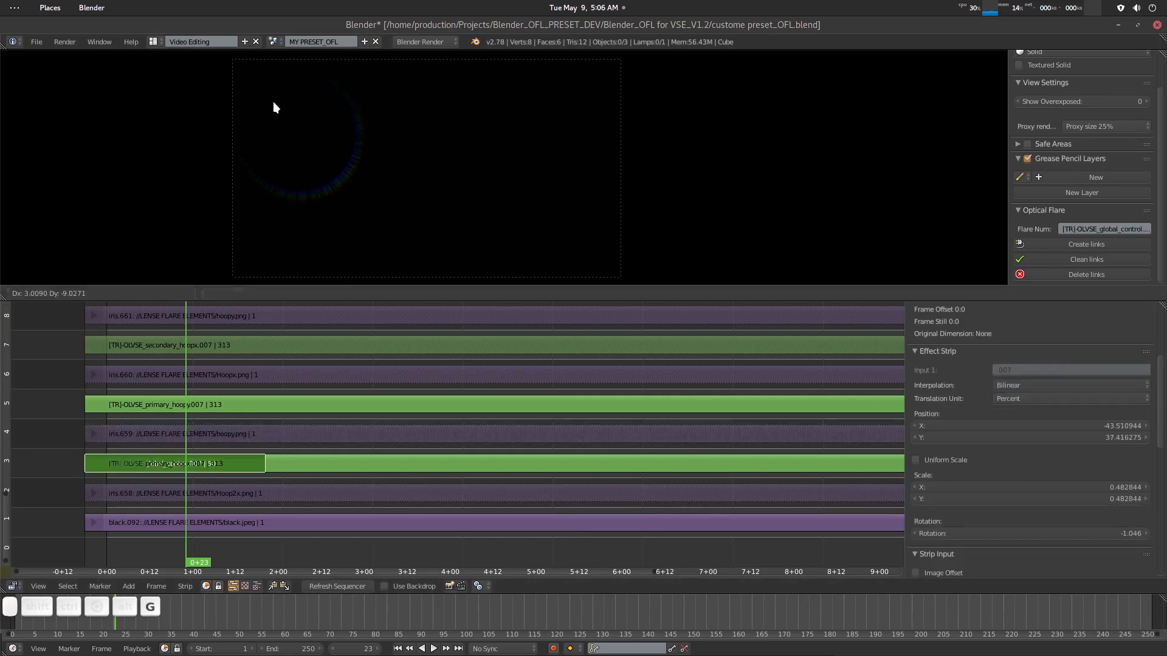
pyautogui.click(571, 115)
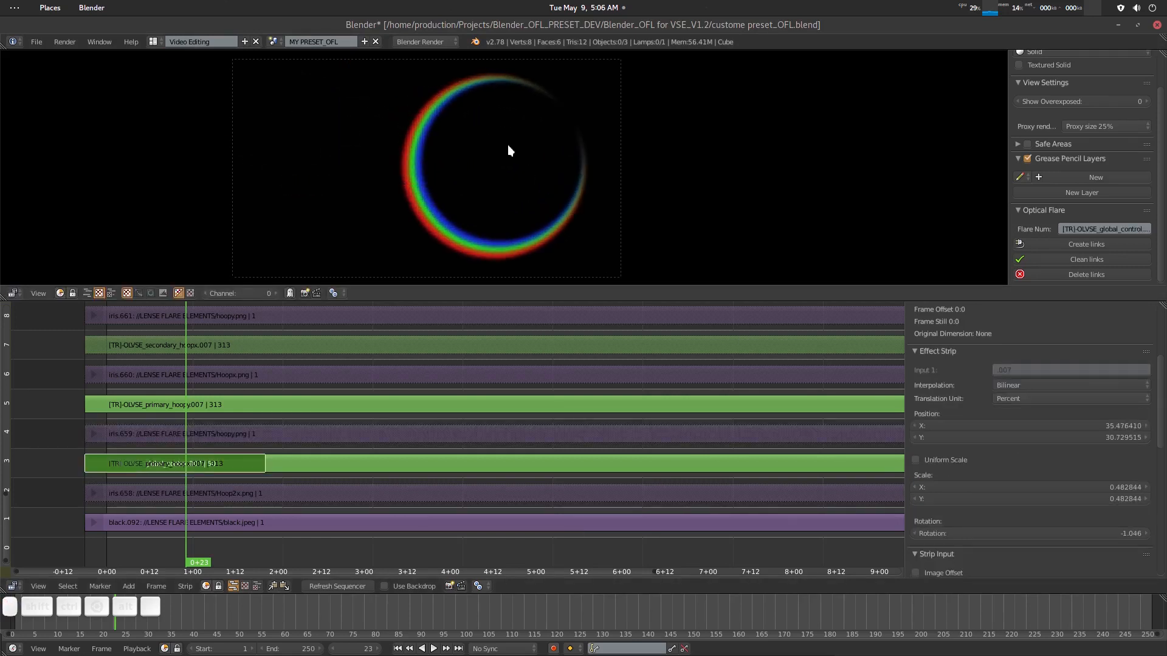
# Replace the image of the iris.659 strip with Hoop2y.png from the LENSE FLARE ELEMENTS folder.
pyautogui.rightClick(200, 435)
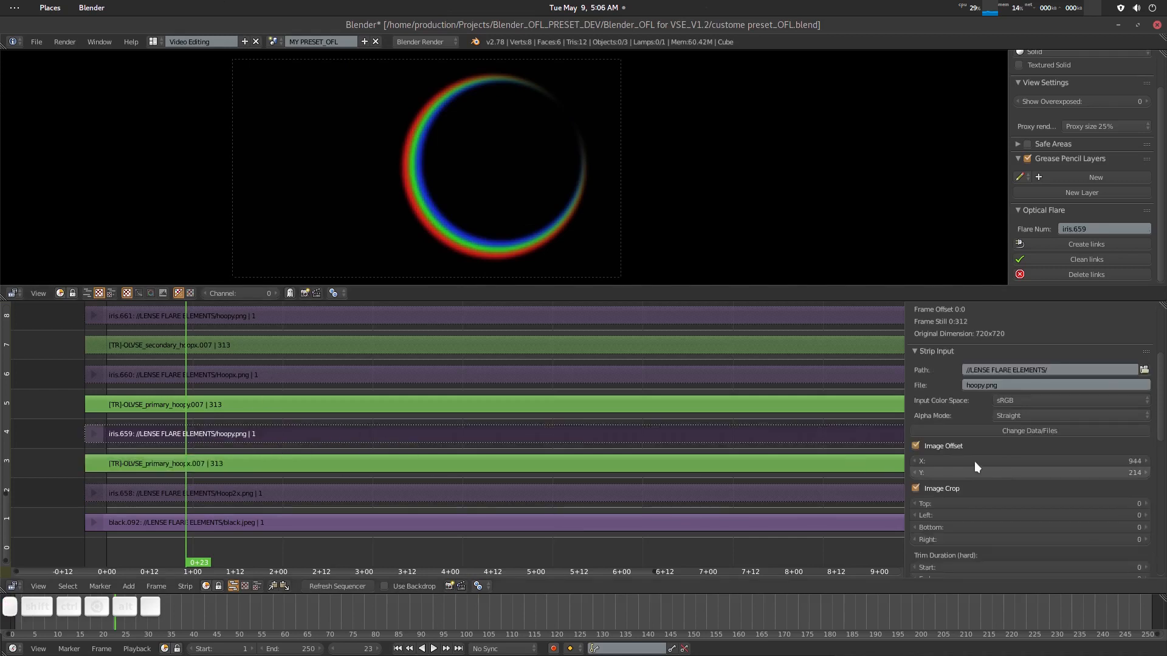
pyautogui.click(1045, 432)
pyautogui.click(205, 58)
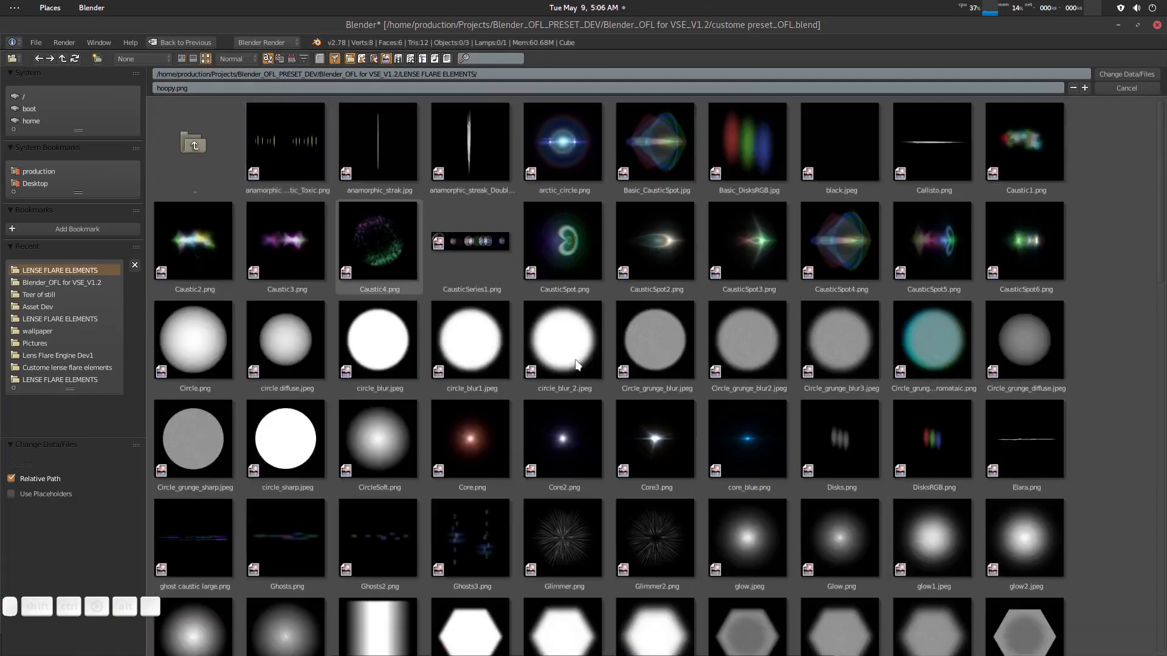
pyautogui.scroll(-3, 743, 431)
pyautogui.scroll(-3, 745, 485)
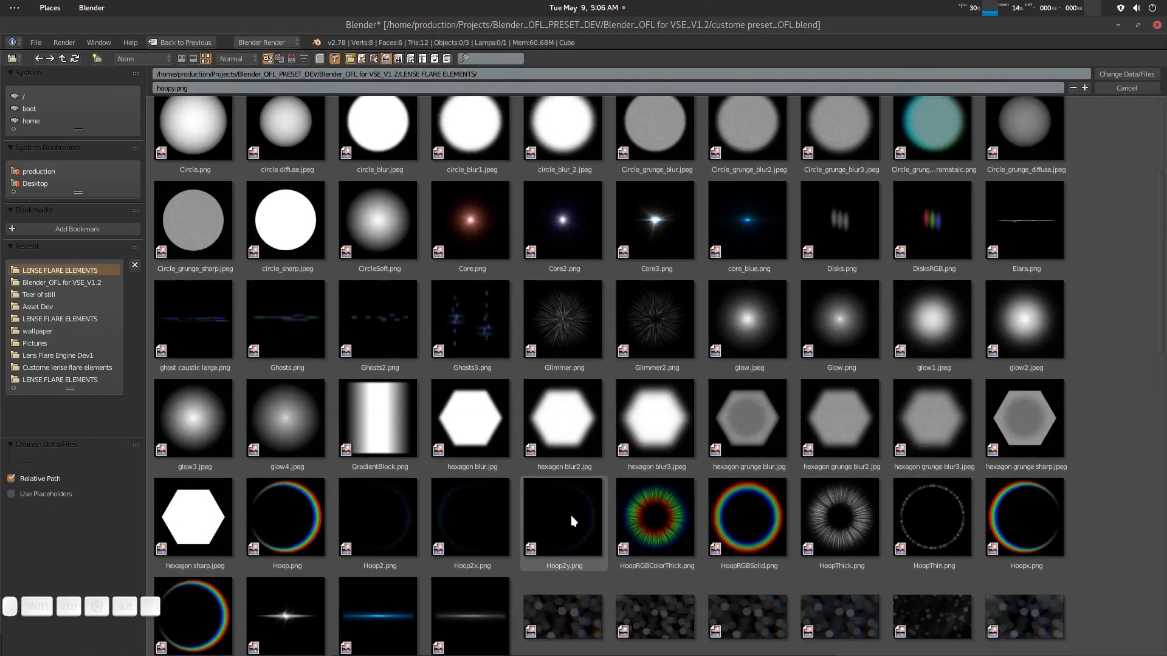
pyautogui.doubleClick(570, 516)
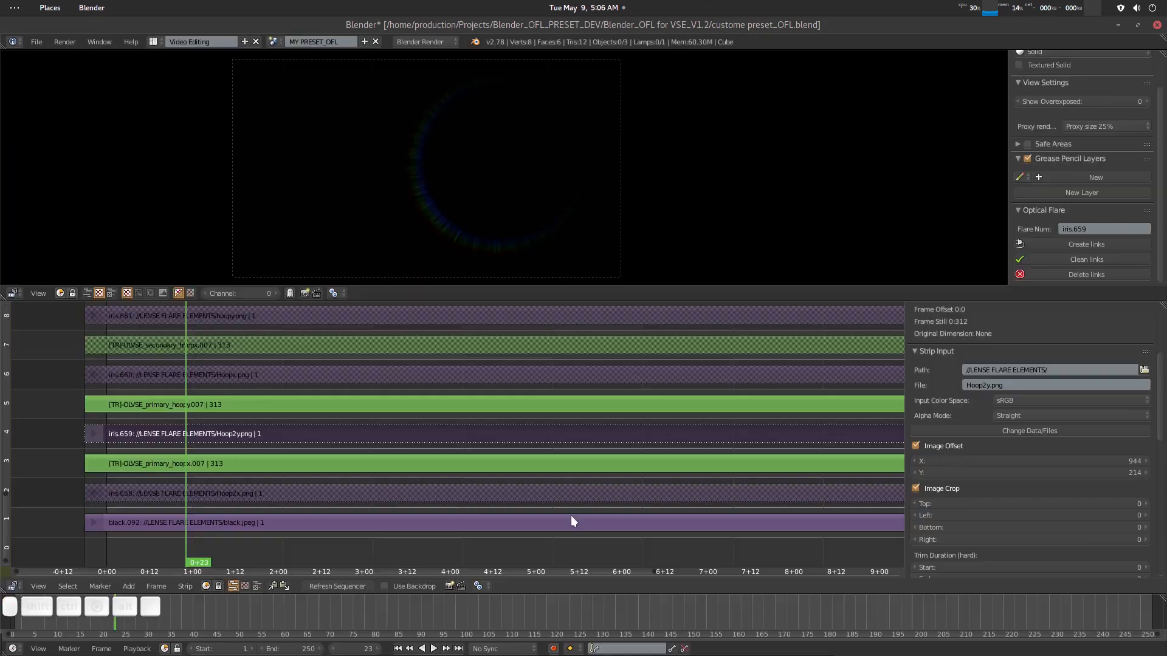
# Move the flare's global control strip to about X 47.86, Y 17.91 to preview the replaced hoop image.
pyautogui.rightClick(573, 116)
pyautogui.press('g')
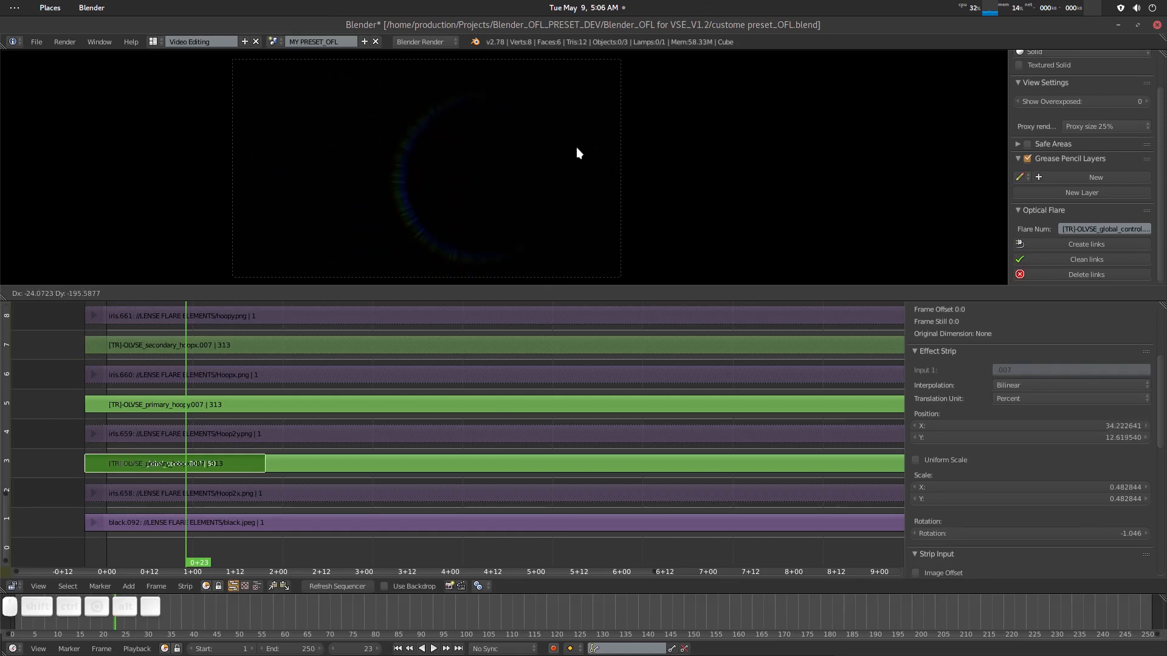
pyautogui.click(615, 136)
# Leave the Ghosts group and move the whole flare with its global control strip to the upper-left corner of the frame.
pyautogui.moveTo(315, 435); pyautogui.dragTo(315, 449, button='middle')
pyautogui.press('Tab')
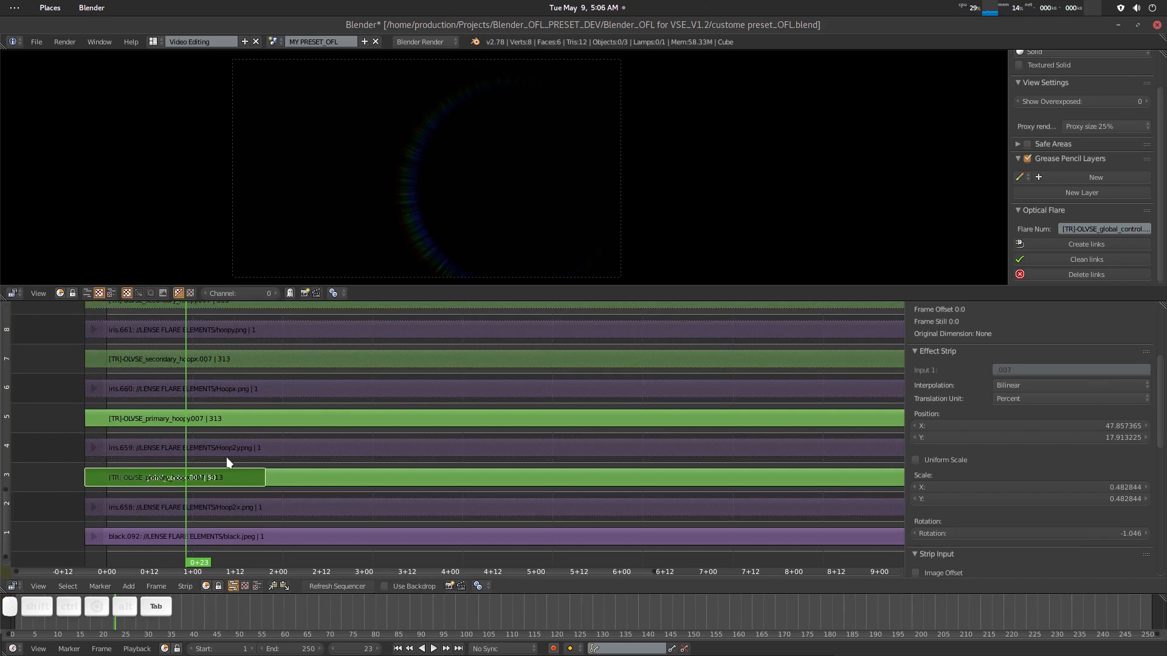
pyautogui.moveTo(223, 465); pyautogui.dragTo(247, 487, button='middle')
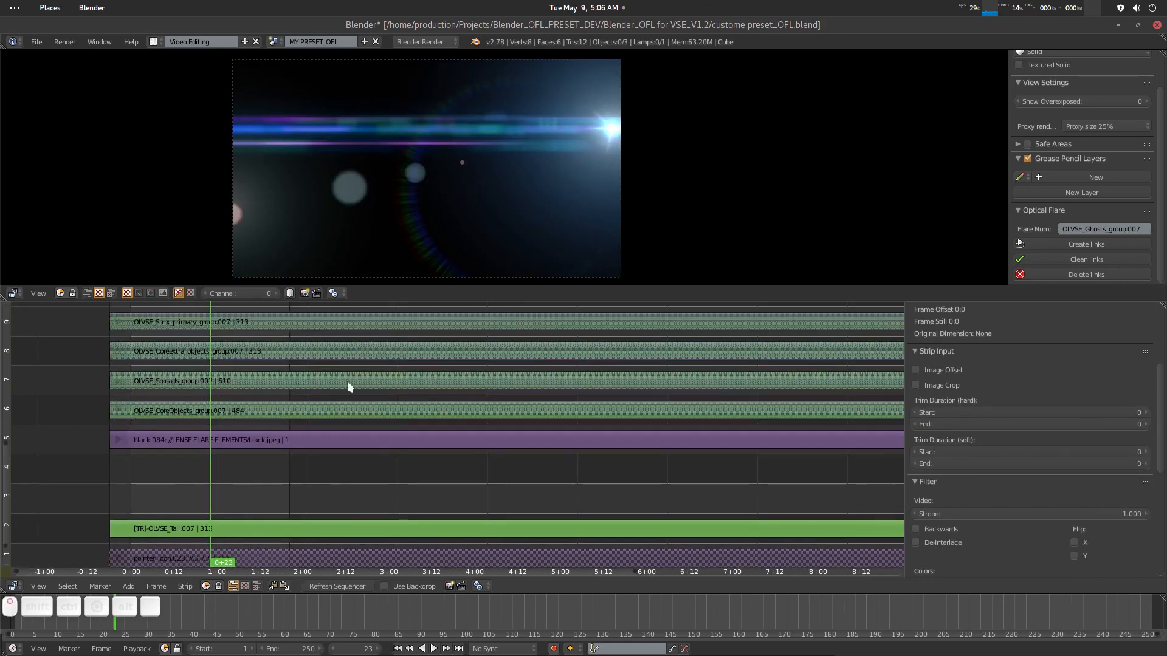
pyautogui.moveTo(346, 367); pyautogui.dragTo(346, 435, button='middle')
pyautogui.moveTo(307, 338); pyautogui.dragTo(303, 422, button='middle')
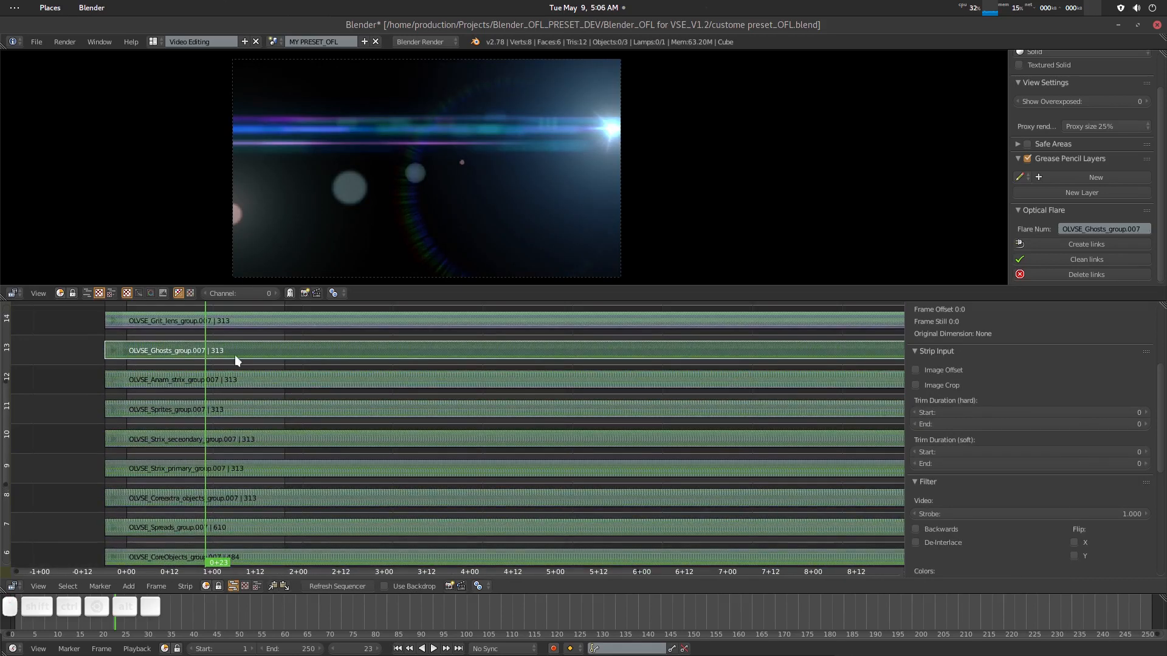
pyautogui.click(79, 363)
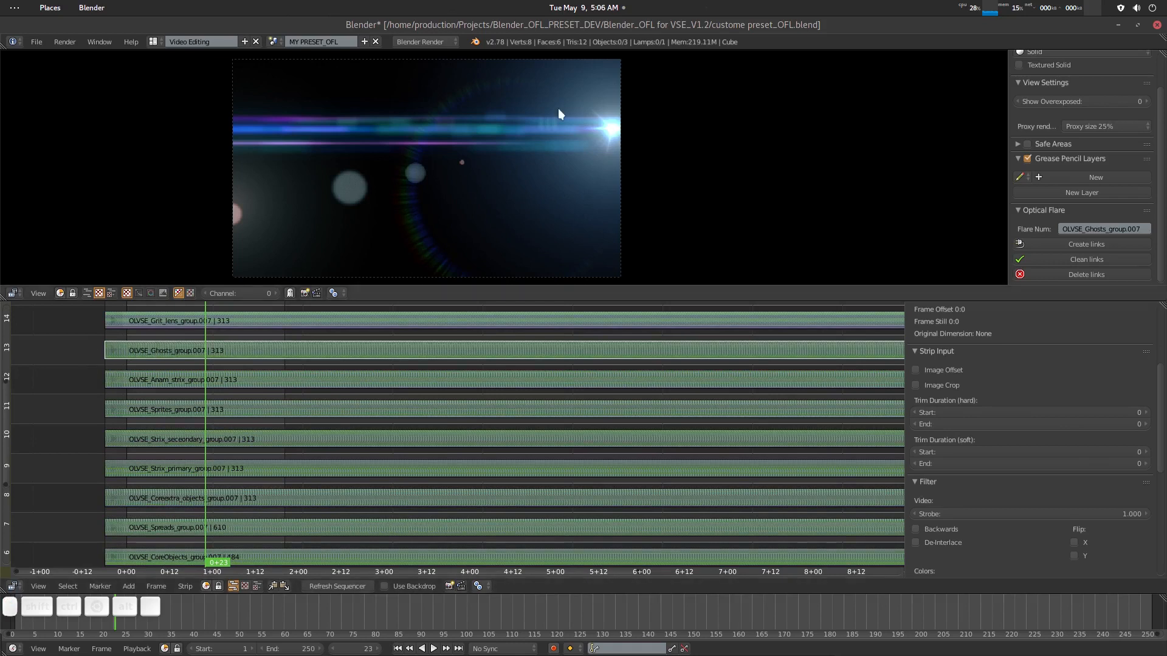
pyautogui.click(616, 131)
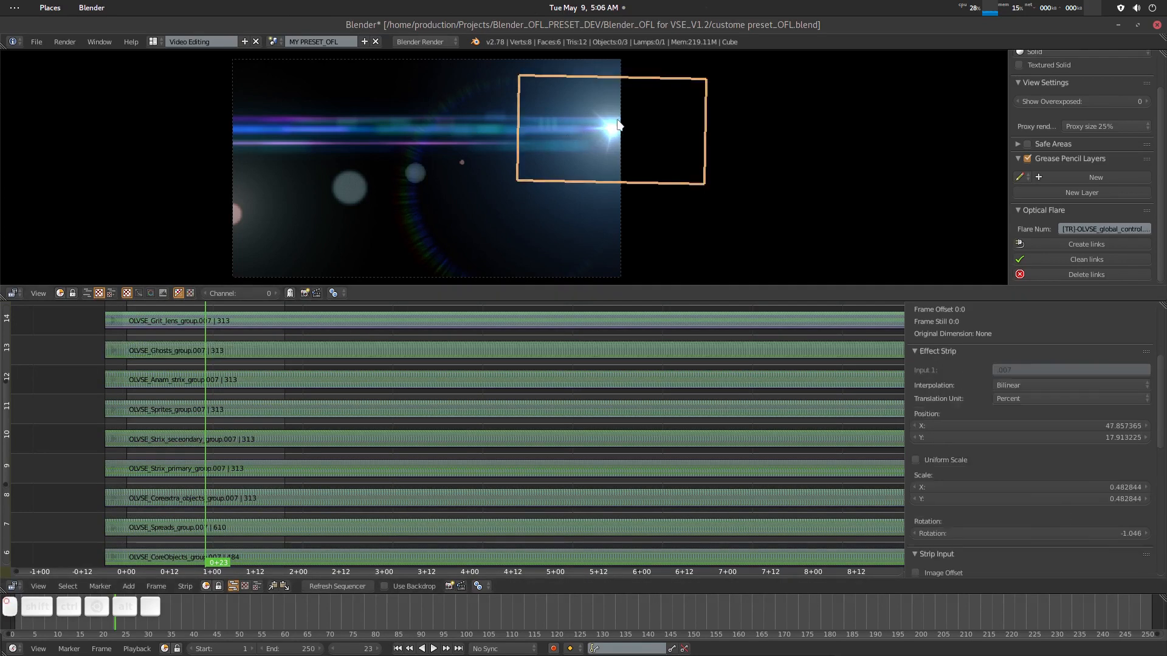
pyautogui.press('g')
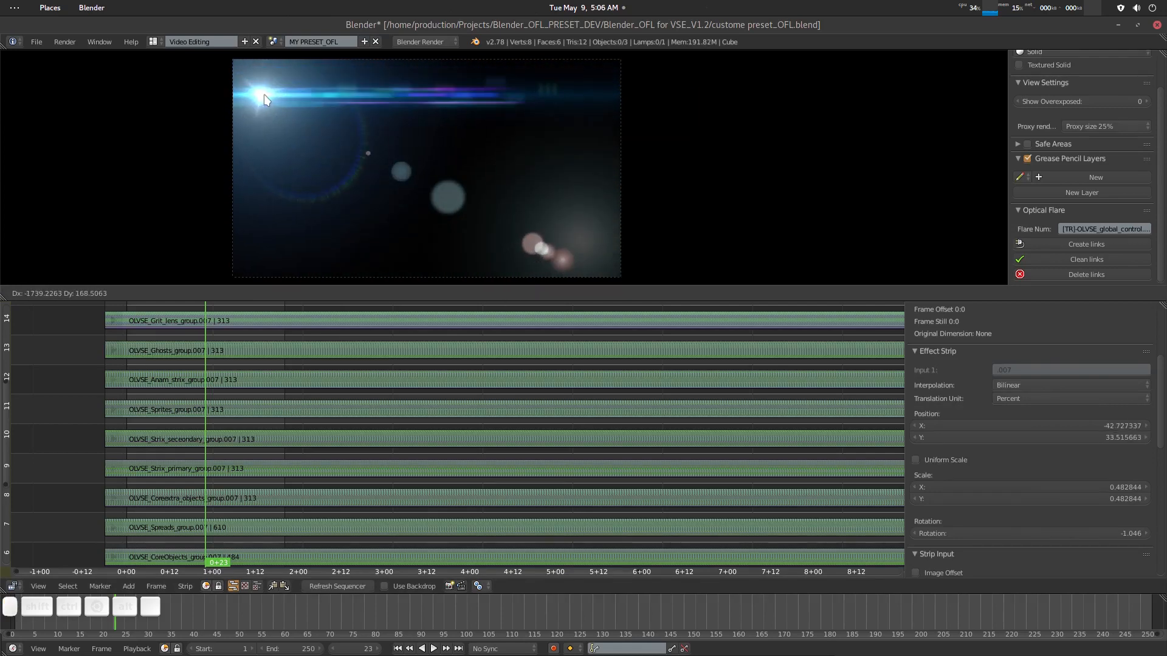
pyautogui.click(250, 65)
# Select the OLVSE_Grit_lens_group.007 strip and enter the group.
pyautogui.moveTo(222, 366); pyautogui.dragTo(247, 386, button='middle')
pyautogui.rightClick(172, 382)
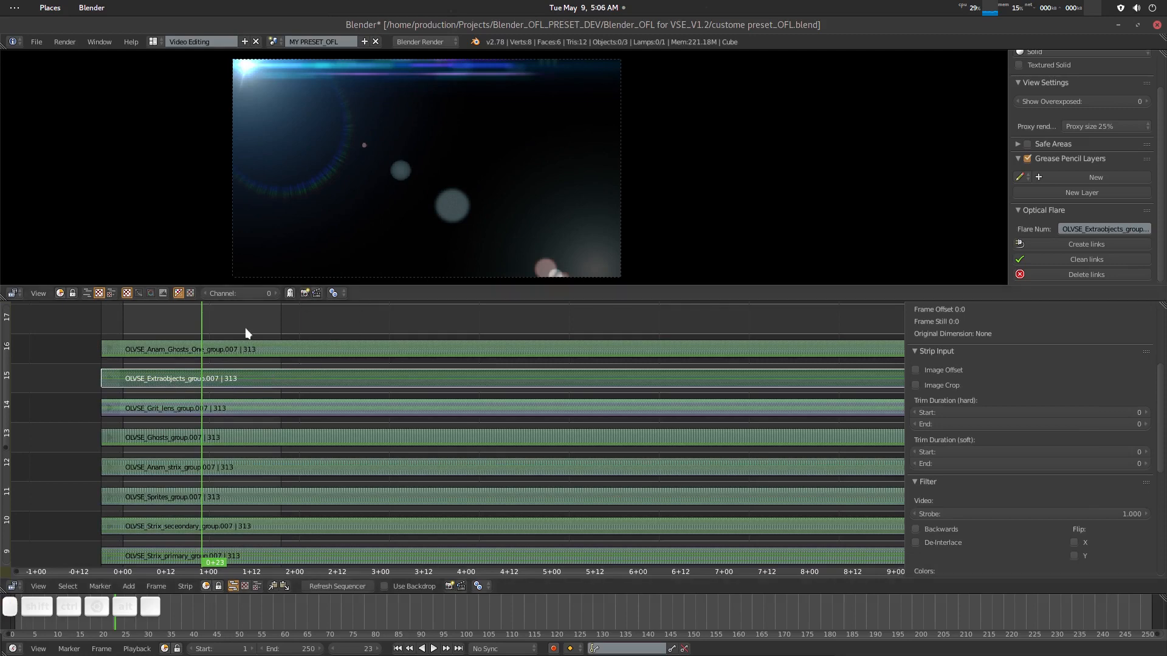
pyautogui.rightClick(218, 346)
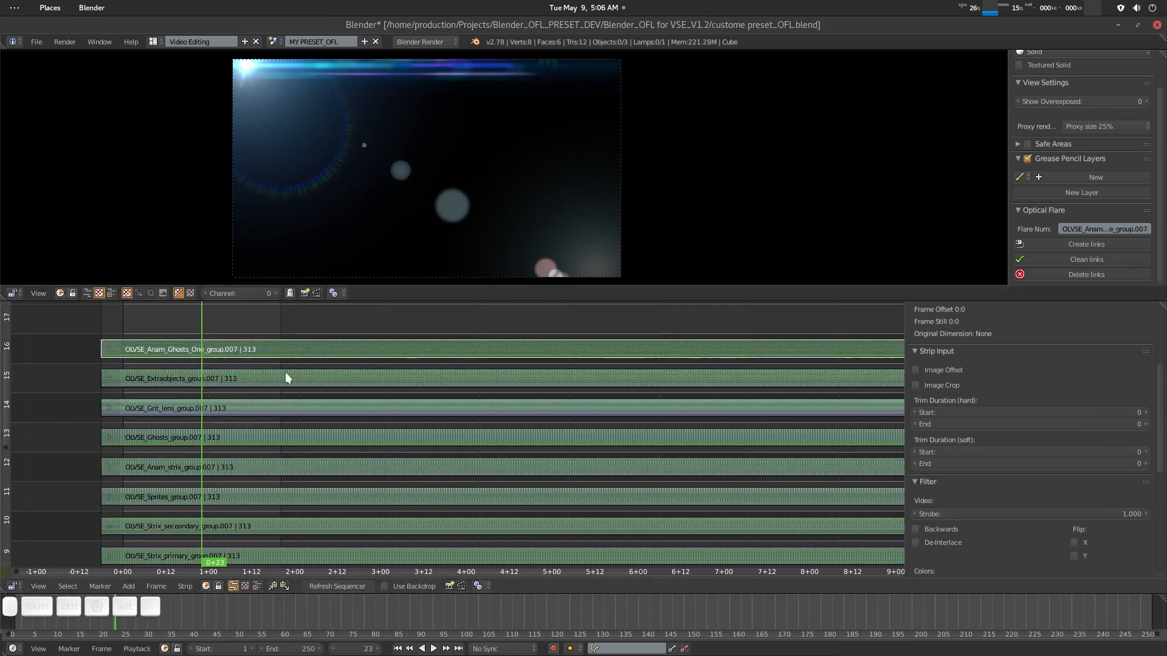
pyautogui.moveTo(285, 372); pyautogui.dragTo(260, 363, button='middle')
pyautogui.rightClick(155, 390)
pyautogui.press('Tab')
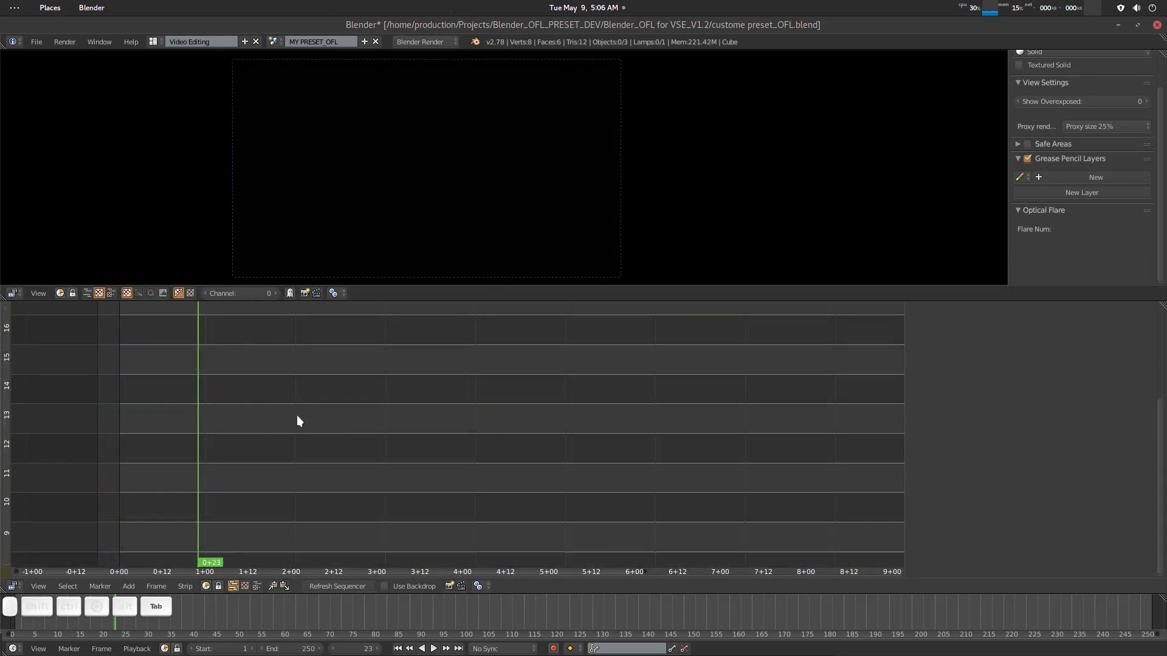
pyautogui.moveTo(296, 415); pyautogui.dragTo(246, 437, button='middle')
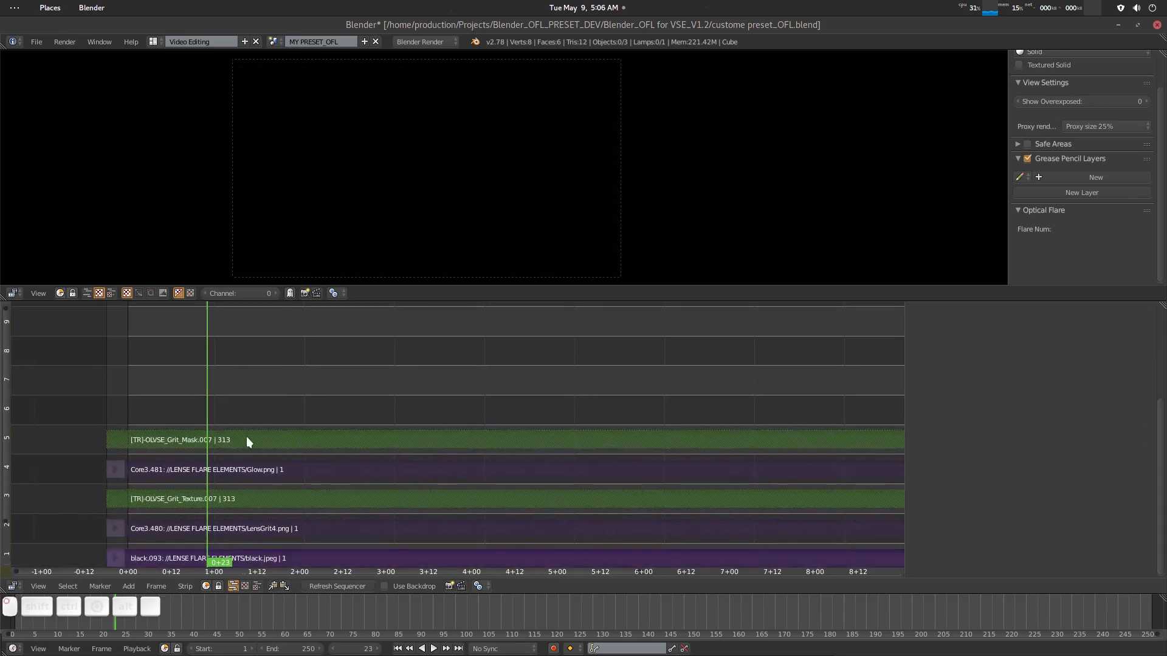
# Unmute the Grit_Mask.007 and Grit_Texture.007 transform strips in the Grit_lens group.
pyautogui.rightClick(268, 442)
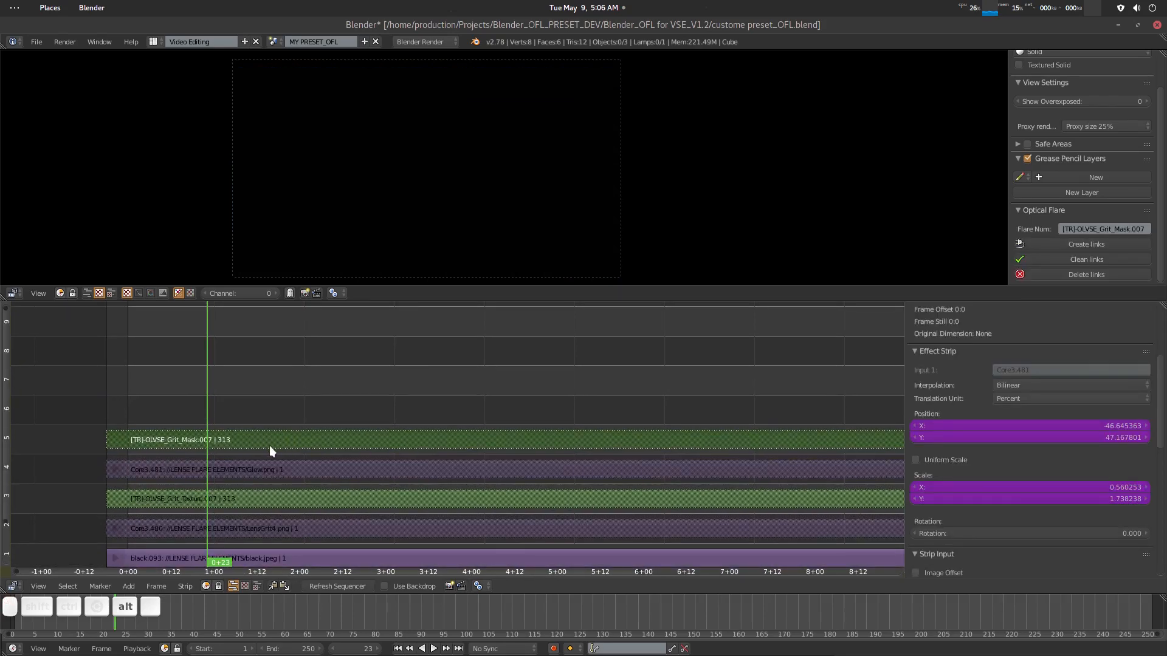
pyautogui.hotkey('alt', 'h')
pyautogui.rightClick(244, 500)
pyautogui.hotkey('alt', 'h')
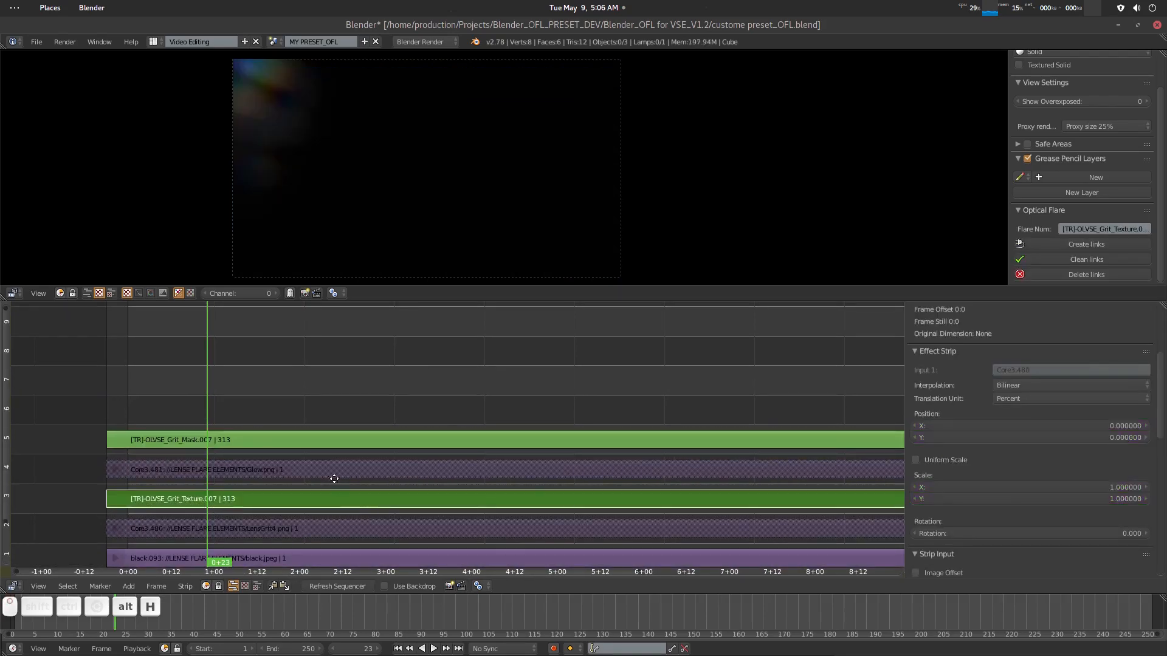
pyautogui.moveTo(334, 479); pyautogui.dragTo(324, 467, button='middle')
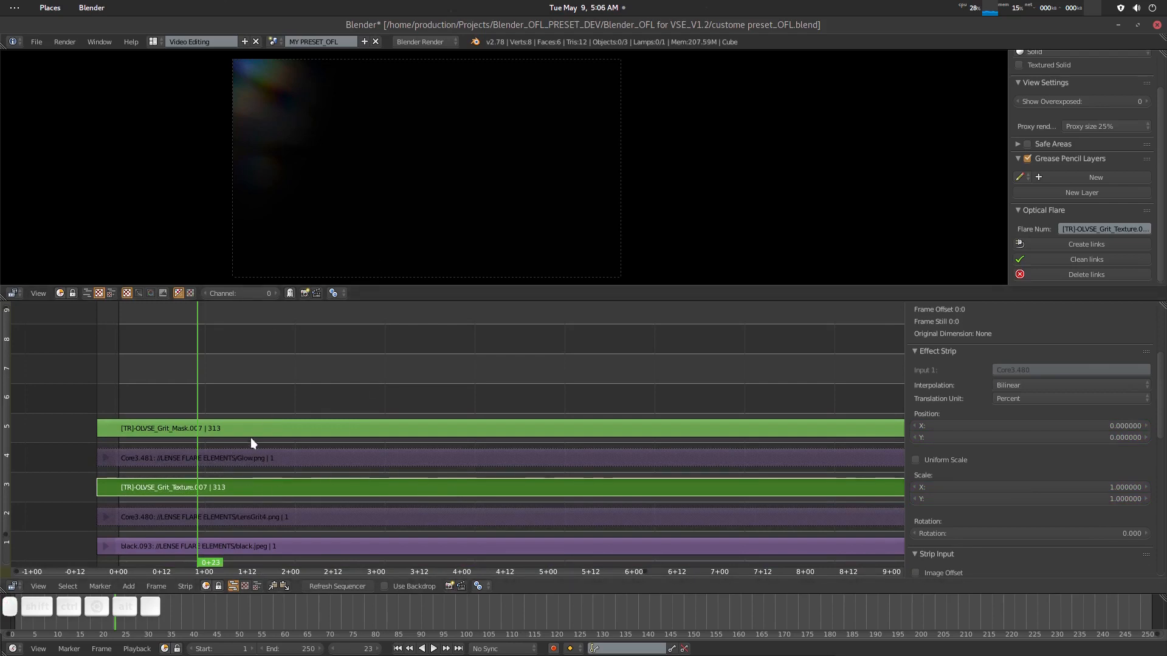
pyautogui.scroll(-8, 1022, 479)
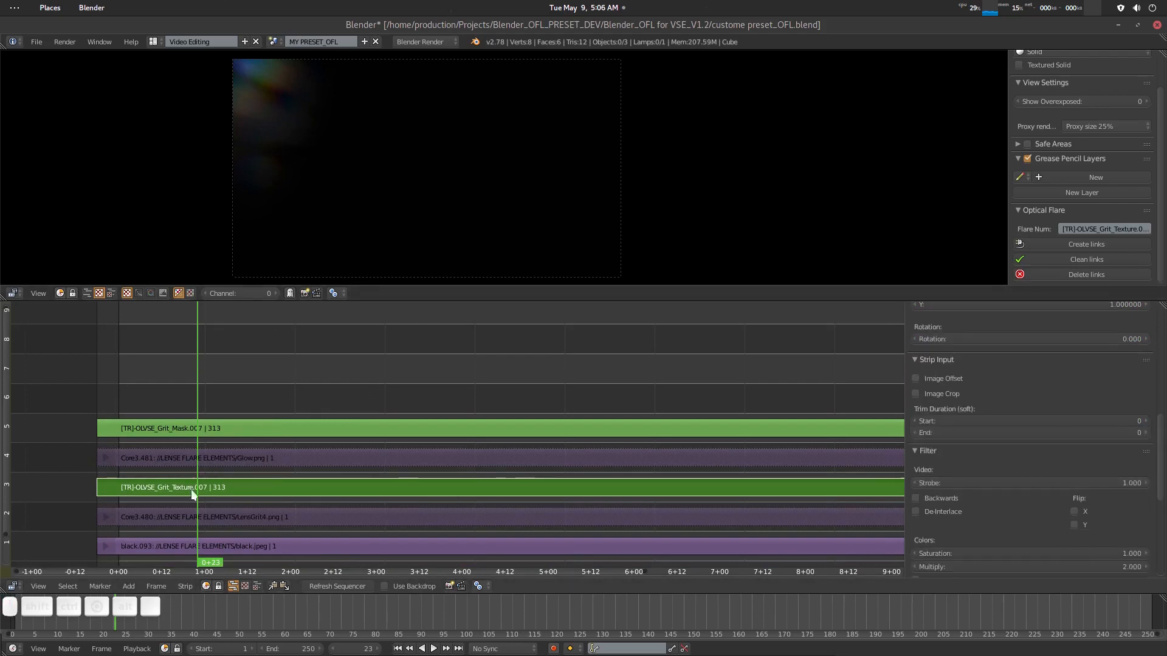
# Replace the LensGrit4.png image of the Core3.480 strip in the Grit_lens group with lens_dirt1.jpg, picking it from thumbnails.
pyautogui.rightClick(195, 516)
pyautogui.scroll(-5, 1027, 450)
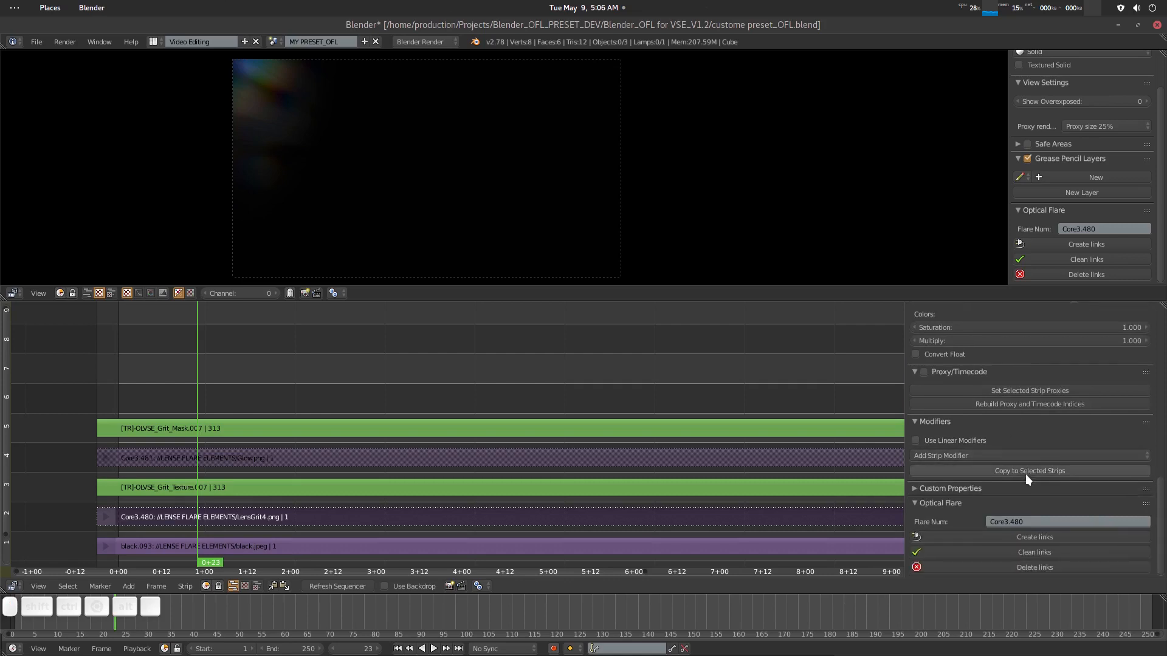
pyautogui.scroll(7, 1031, 443)
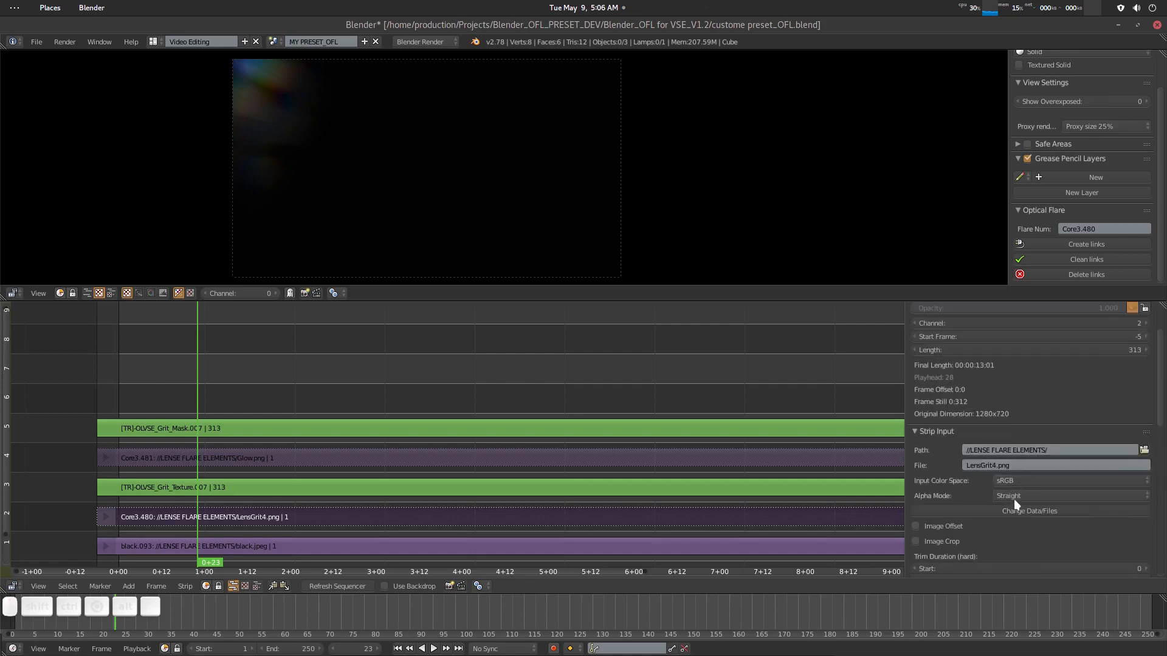
pyautogui.click(1015, 511)
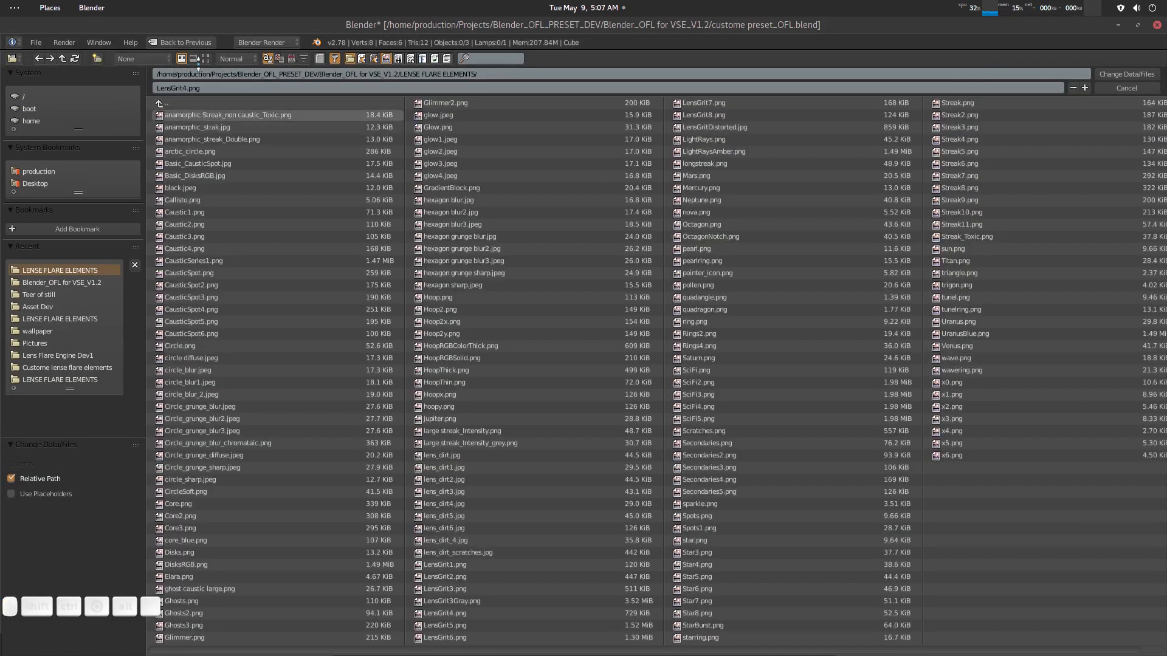
pyautogui.click(206, 59)
pyautogui.scroll(-10, 607, 382)
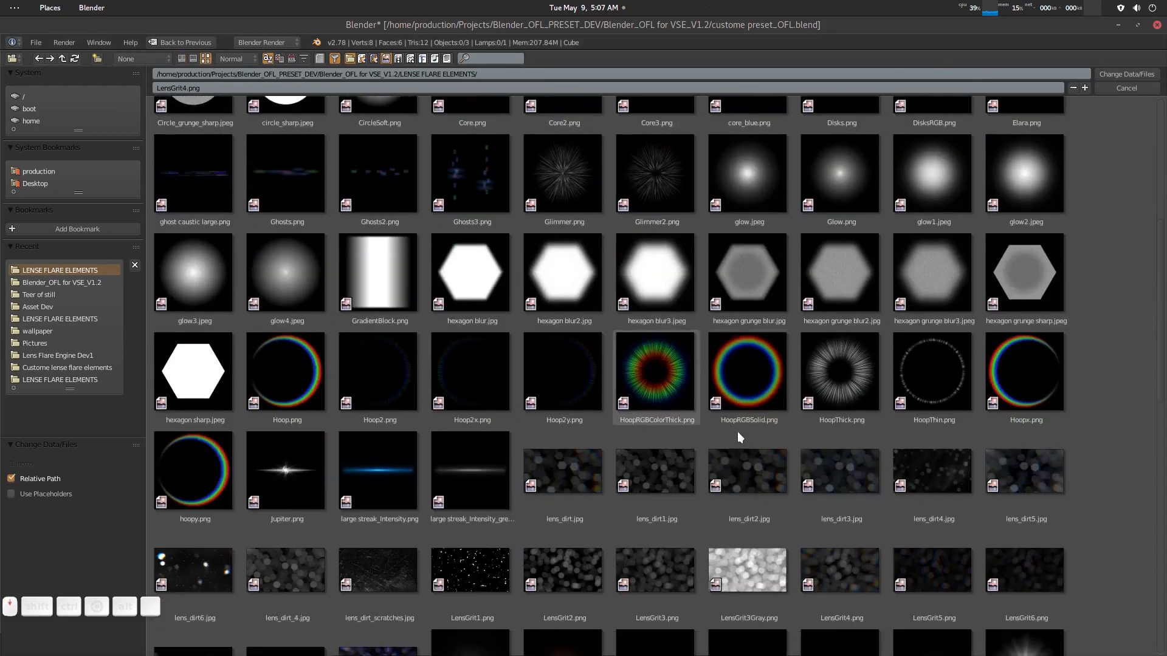
pyautogui.doubleClick(684, 472)
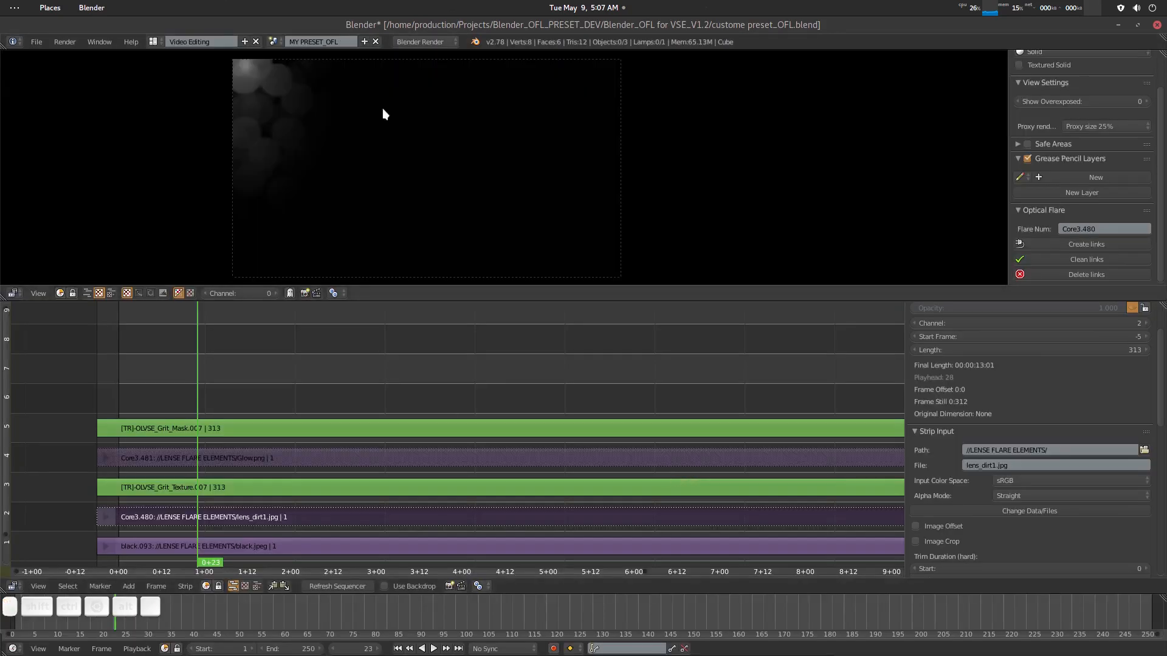
# Move the flare's global control strip to about X -40.22, Y 43.82 to preview the replaced grit texture.
pyautogui.click(260, 88)
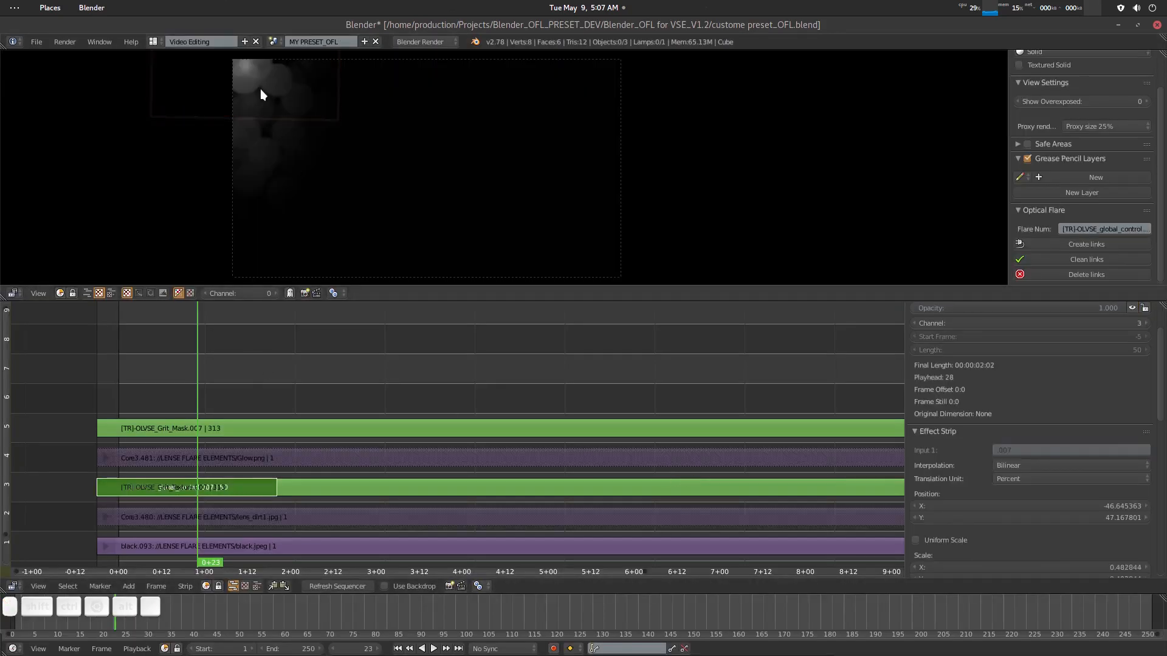
pyautogui.press('g')
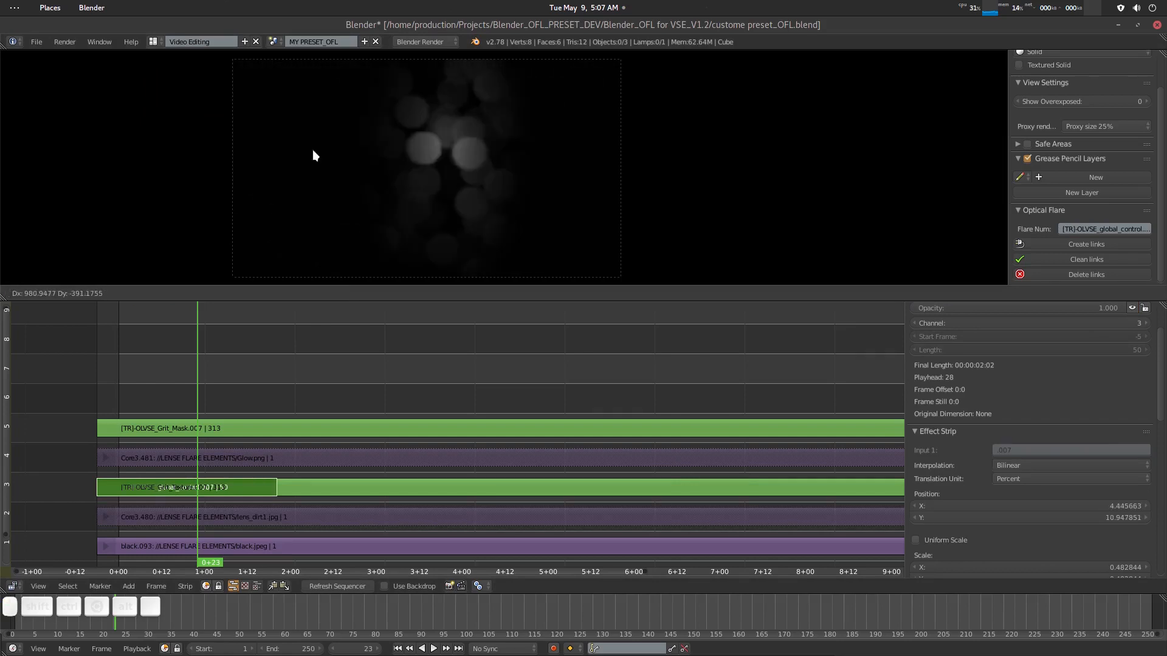
pyautogui.click(288, 100)
pyautogui.moveTo(331, 369); pyautogui.dragTo(334, 356, button='middle')
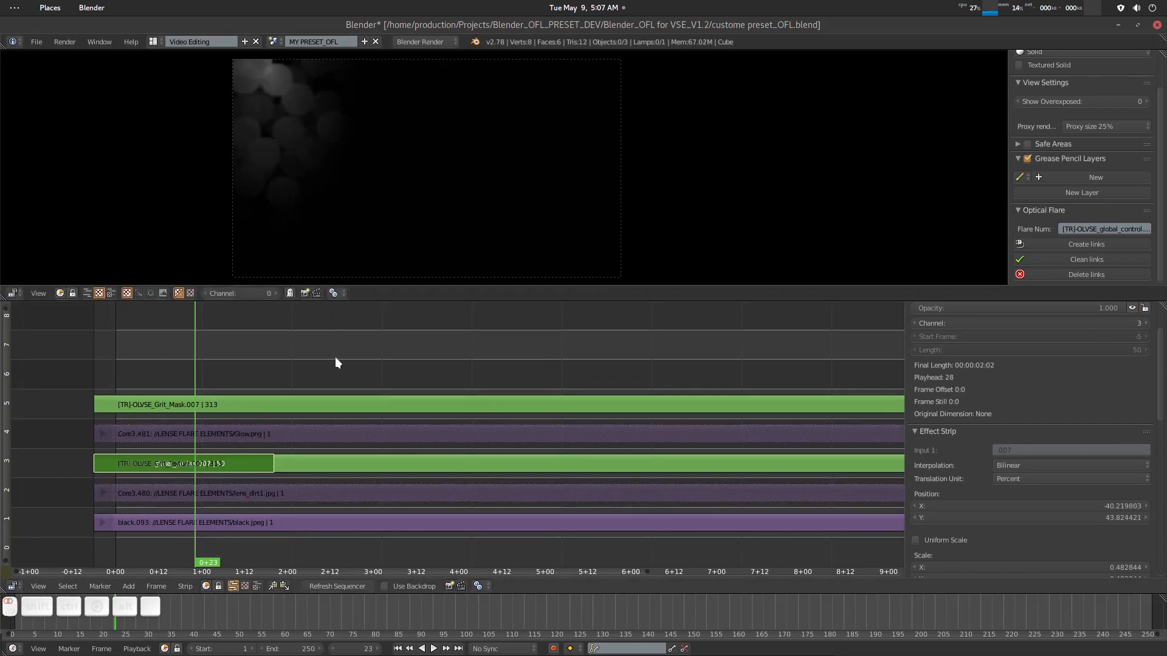
# Leave the Grit_lens group, scale the whole flare up to about 0.745 and move its global control to about X 40.80, Y -18.31.
pyautogui.moveTo(364, 393); pyautogui.dragTo(383, 427, button='middle')
pyautogui.rightClick(273, 76)
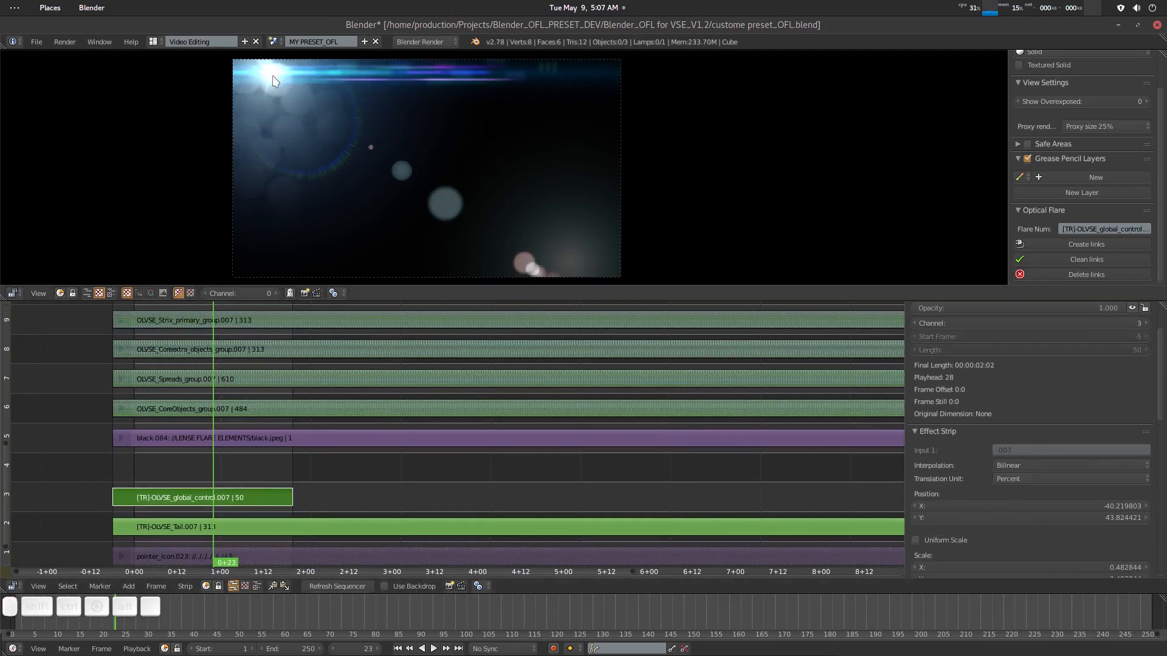
pyautogui.press('s')
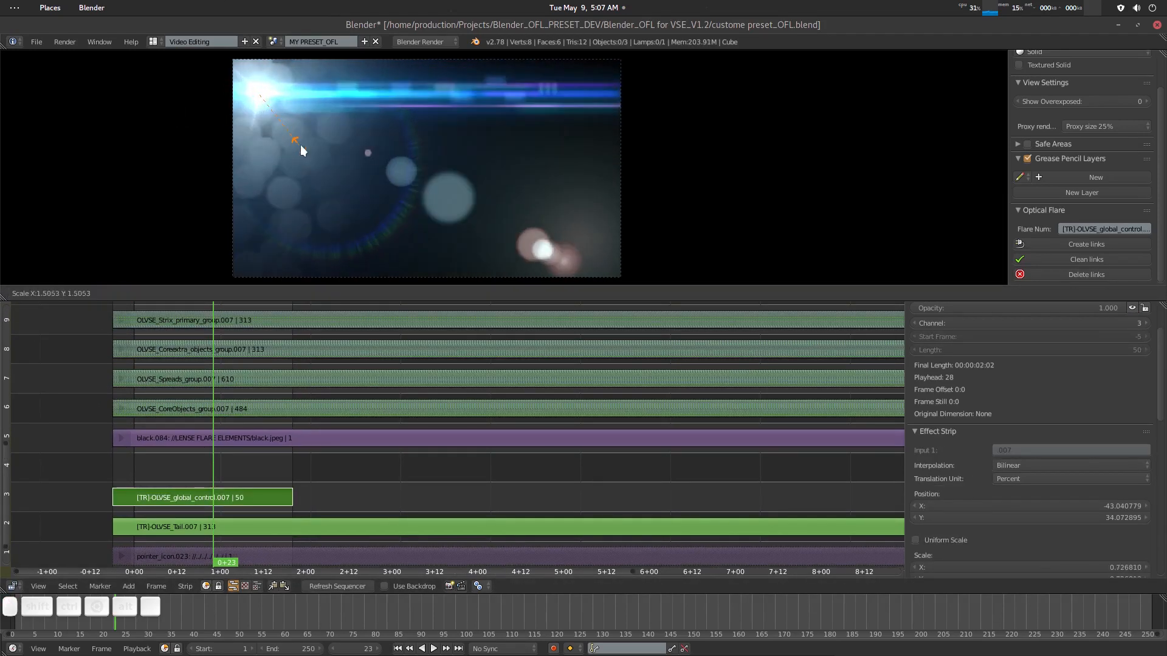
pyautogui.click(300, 145)
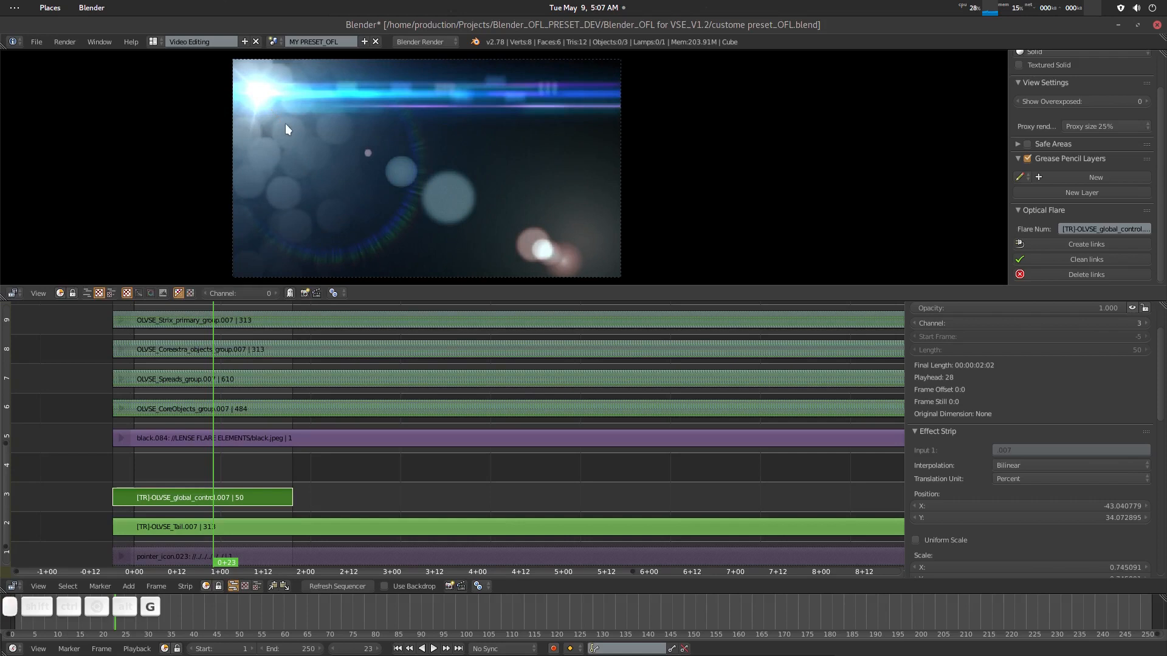
pyautogui.press('g')
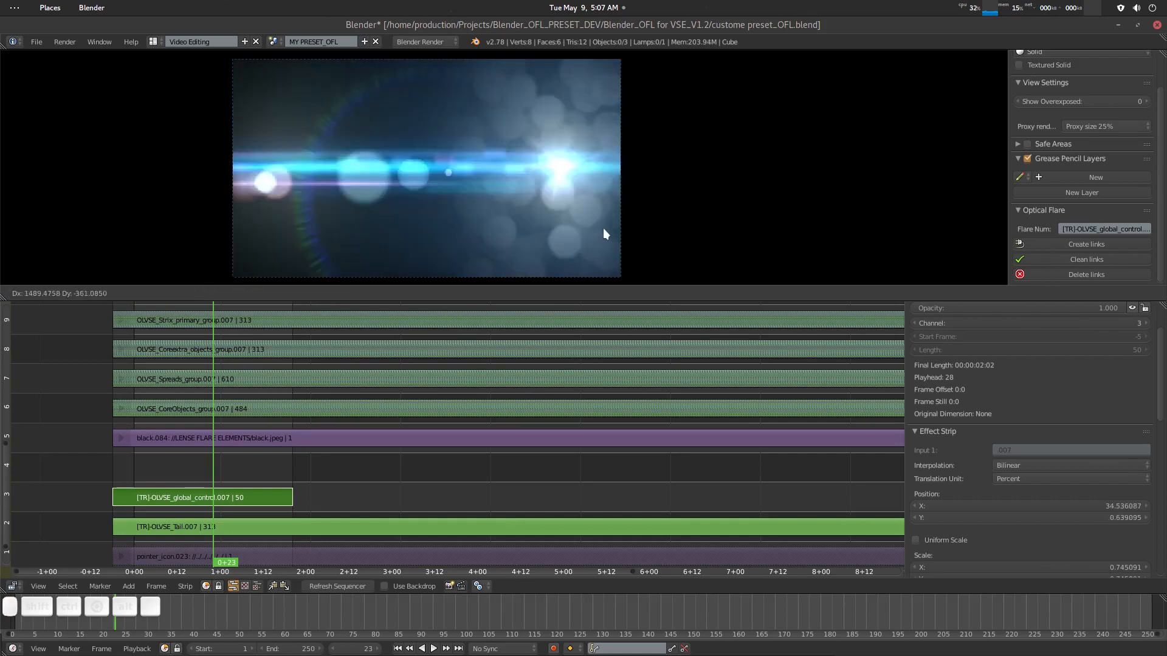
pyautogui.click(610, 239)
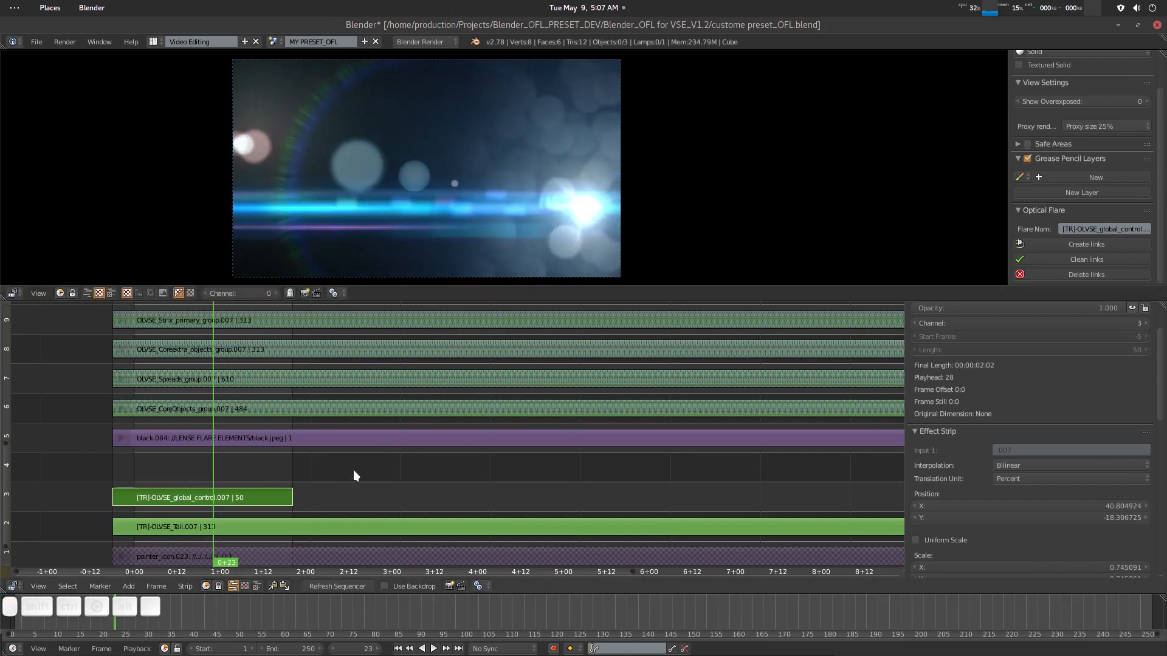
# Leave the OLVSE_Flares_Groups.007 strip and move the flare's globalcenteroid strip to about X -8.62, Y 1.11.
pyautogui.moveTo(387, 442); pyautogui.dragTo(486, 391, button='middle')
pyautogui.press('Tab')
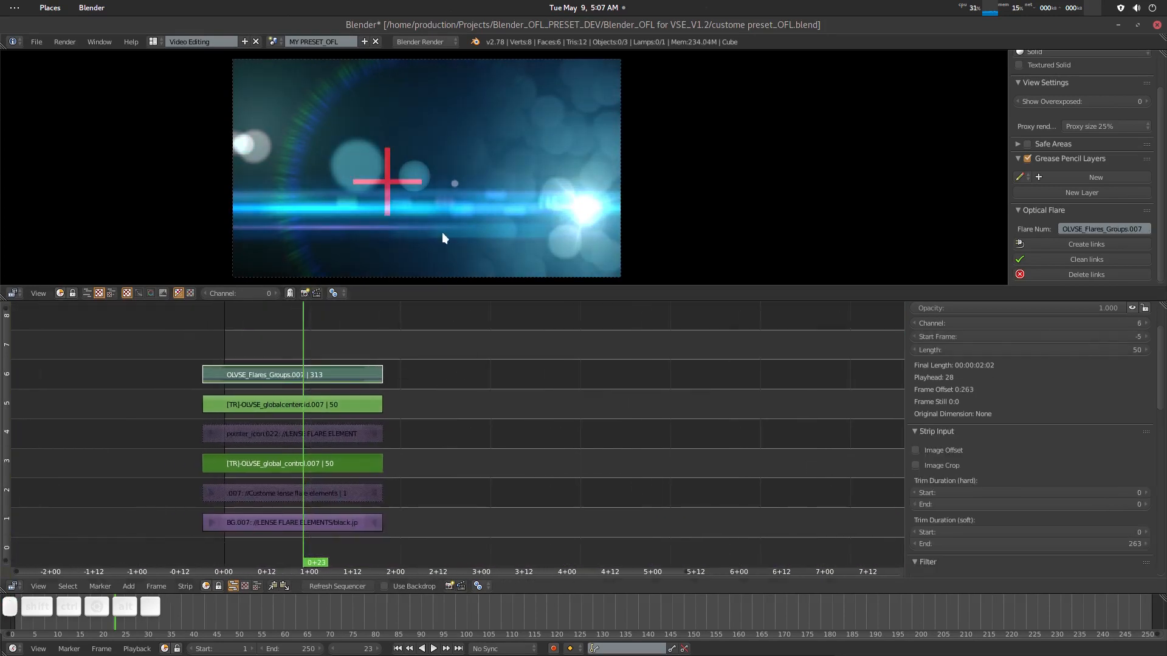
pyautogui.rightClick(388, 178)
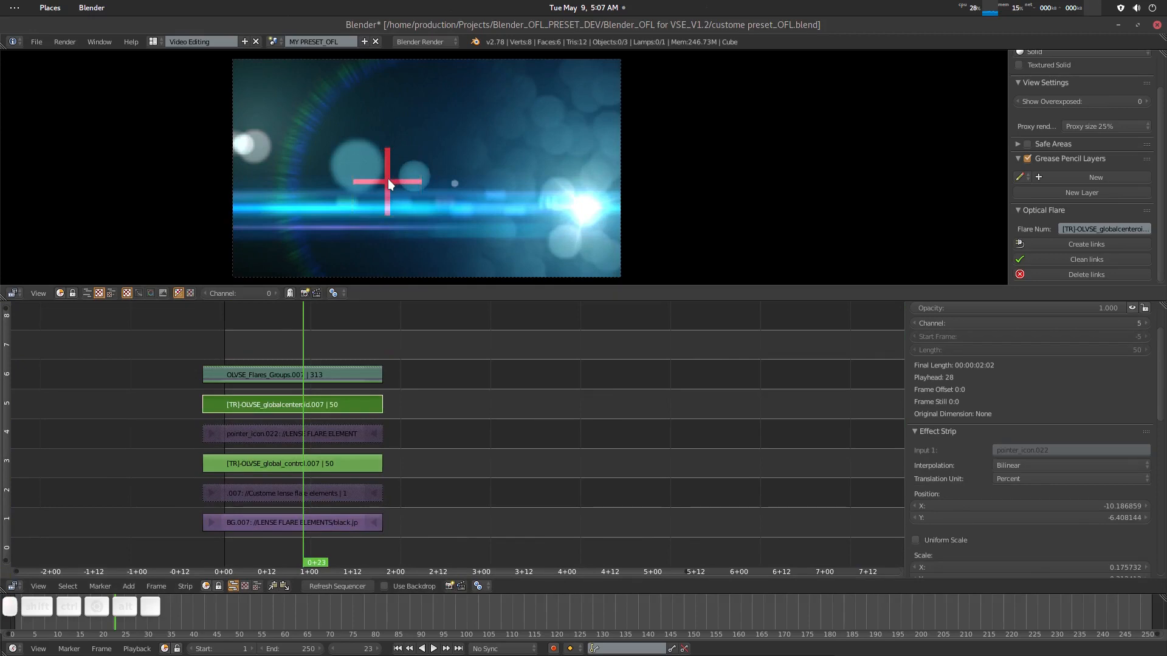
pyautogui.press('g')
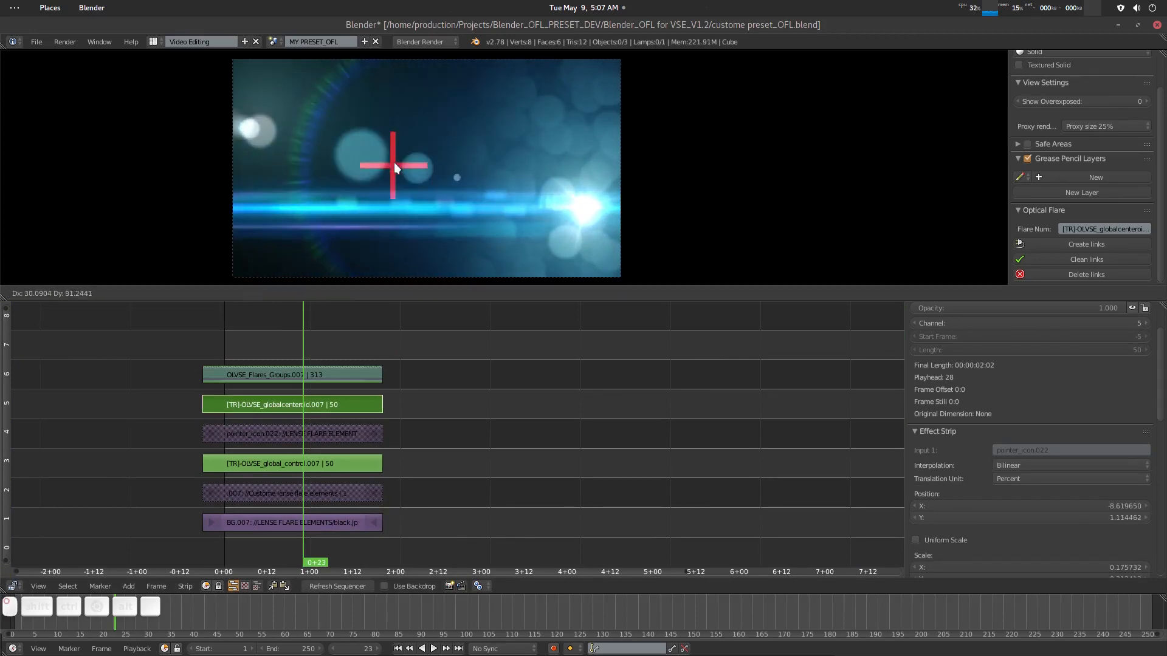
pyautogui.click(394, 162)
# Move the global control strip to about X 43, Y 31 near the frame's upper-right corner and deselect the strips.
pyautogui.rightClick(586, 223)
pyautogui.press('g')
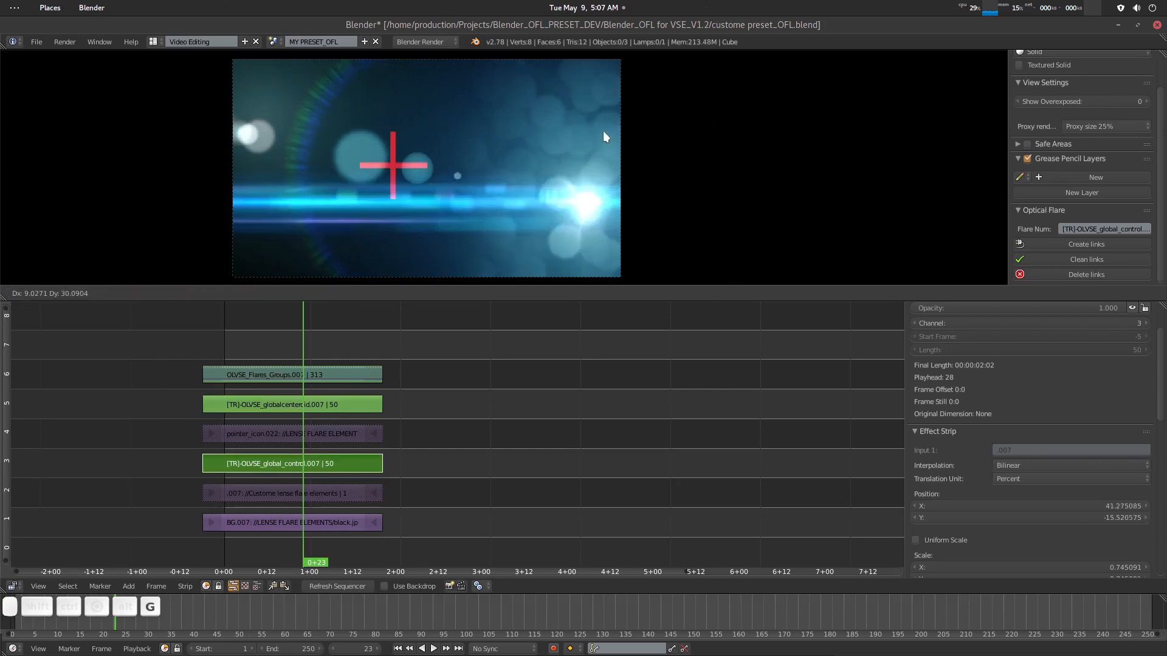
pyautogui.click(596, 117)
pyautogui.moveTo(447, 407); pyautogui.dragTo(455, 415, button='middle')
pyautogui.press('a')
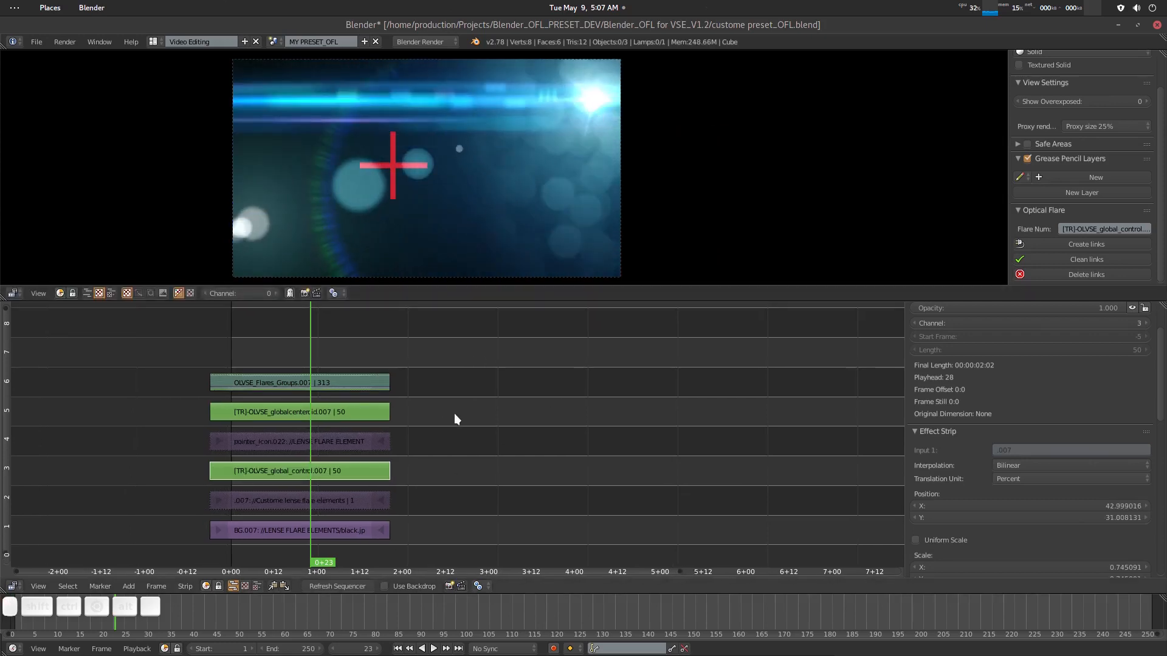
pyautogui.hotkey('ctrl', 'shift', 's')
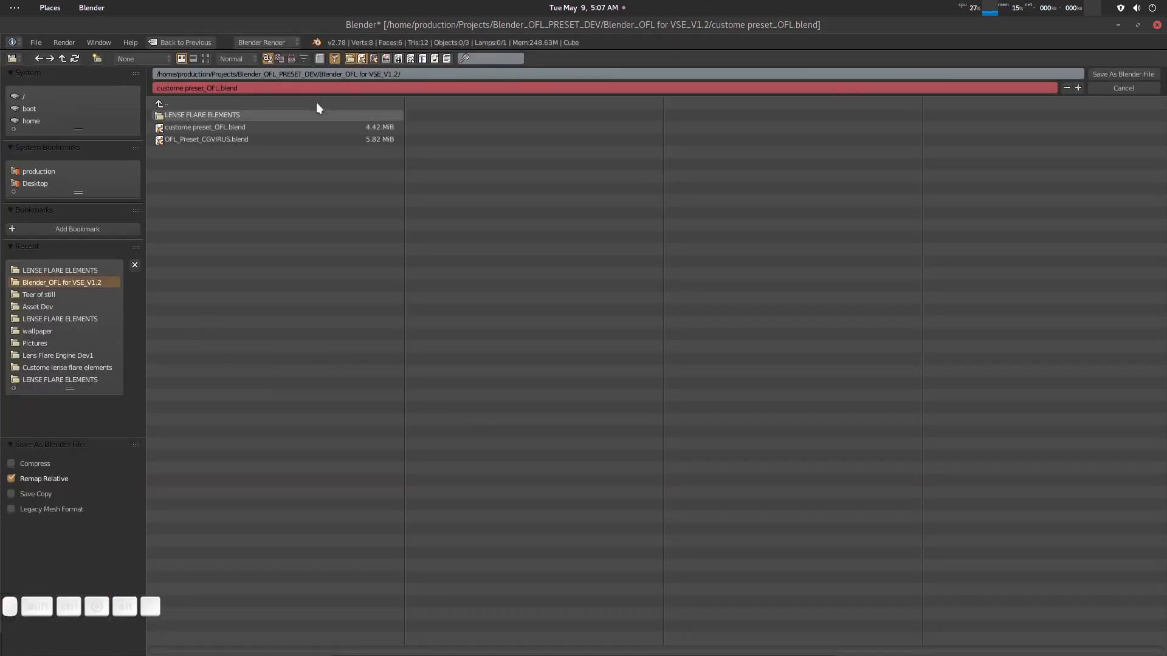
pyautogui.press('Escape')
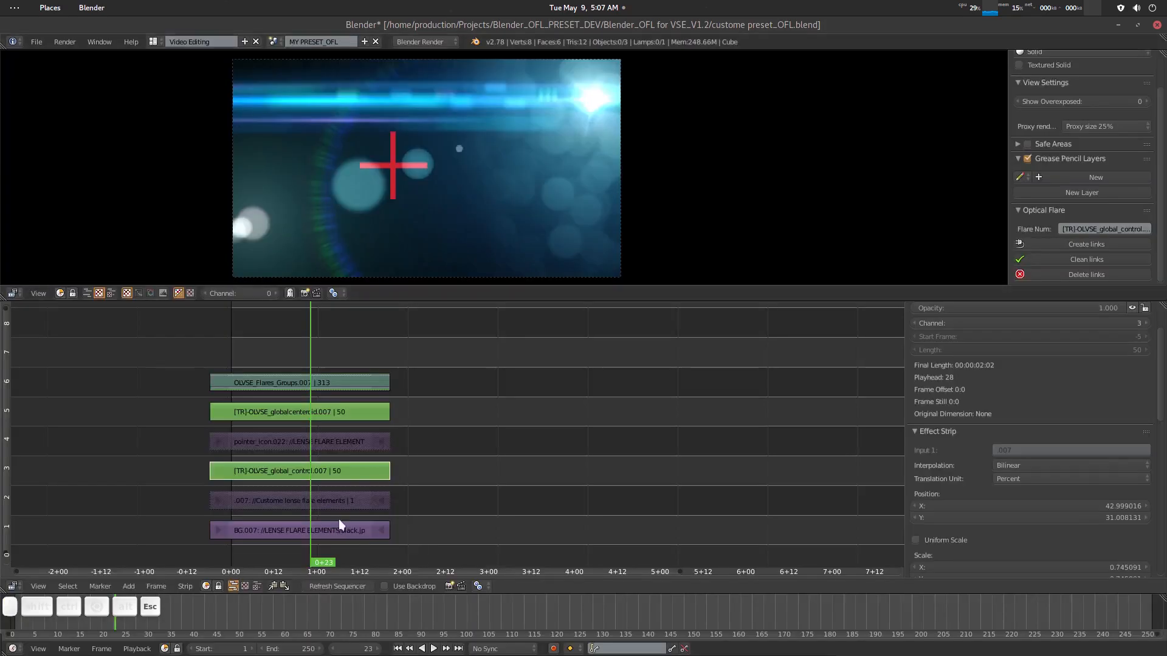
# Switch to the OFL_VSE_PRESET_COMMON_cgvirus scene and look through its preset flare strips.
pyautogui.click(273, 41)
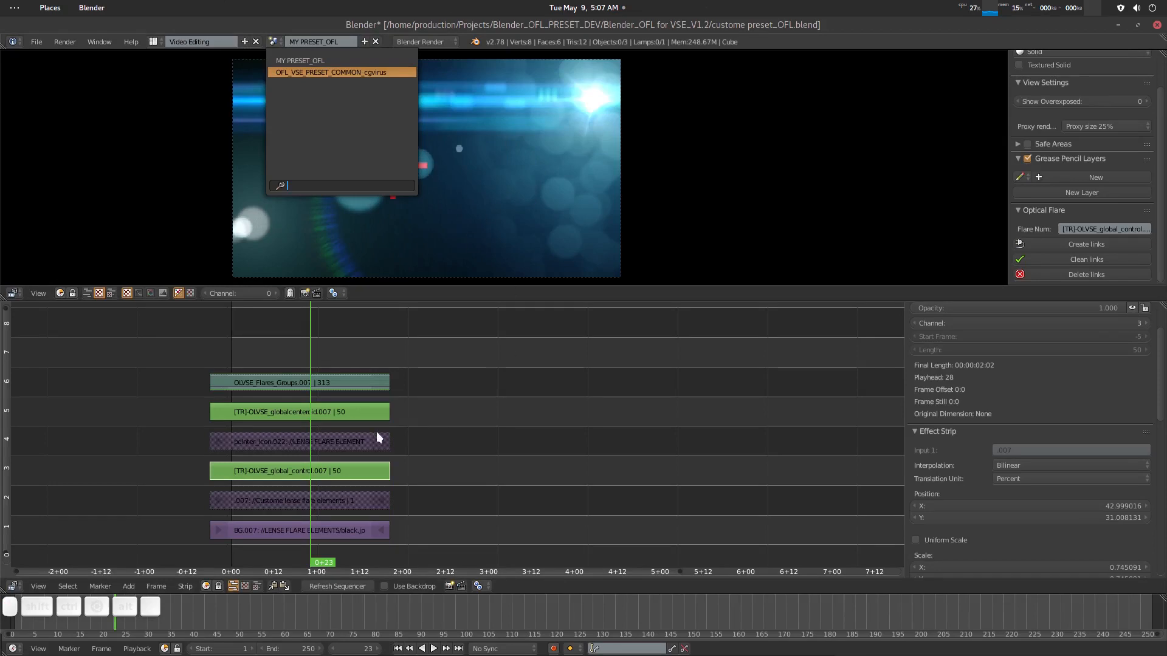
pyautogui.press('Return')
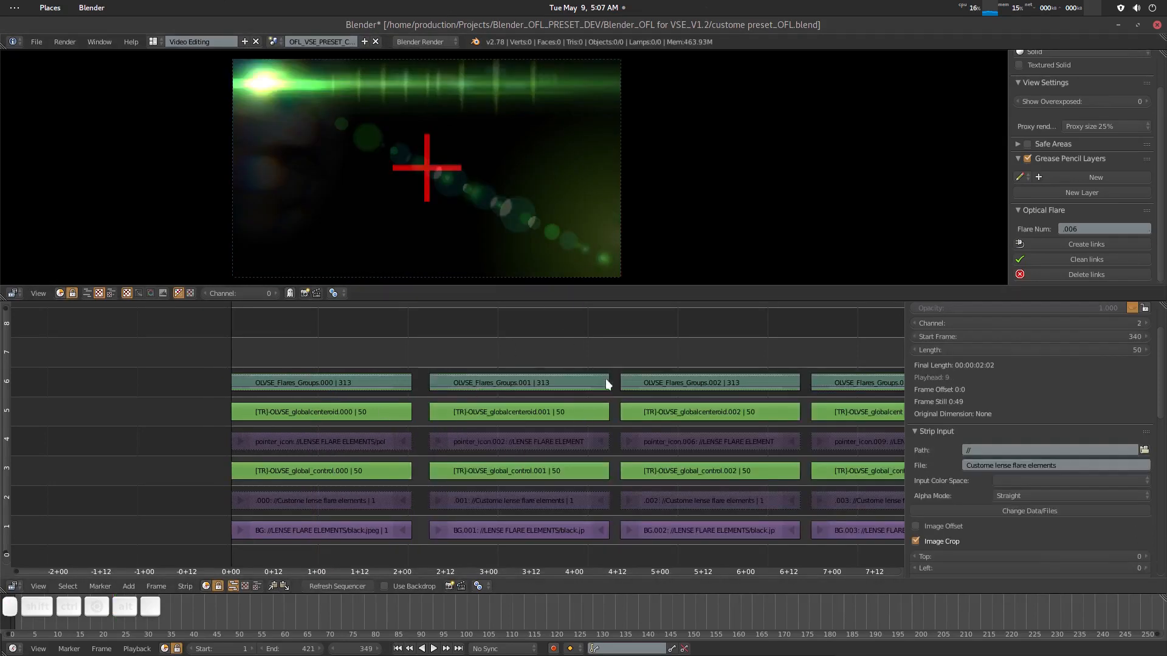
pyautogui.moveTo(606, 378); pyautogui.dragTo(488, 387, button='middle')
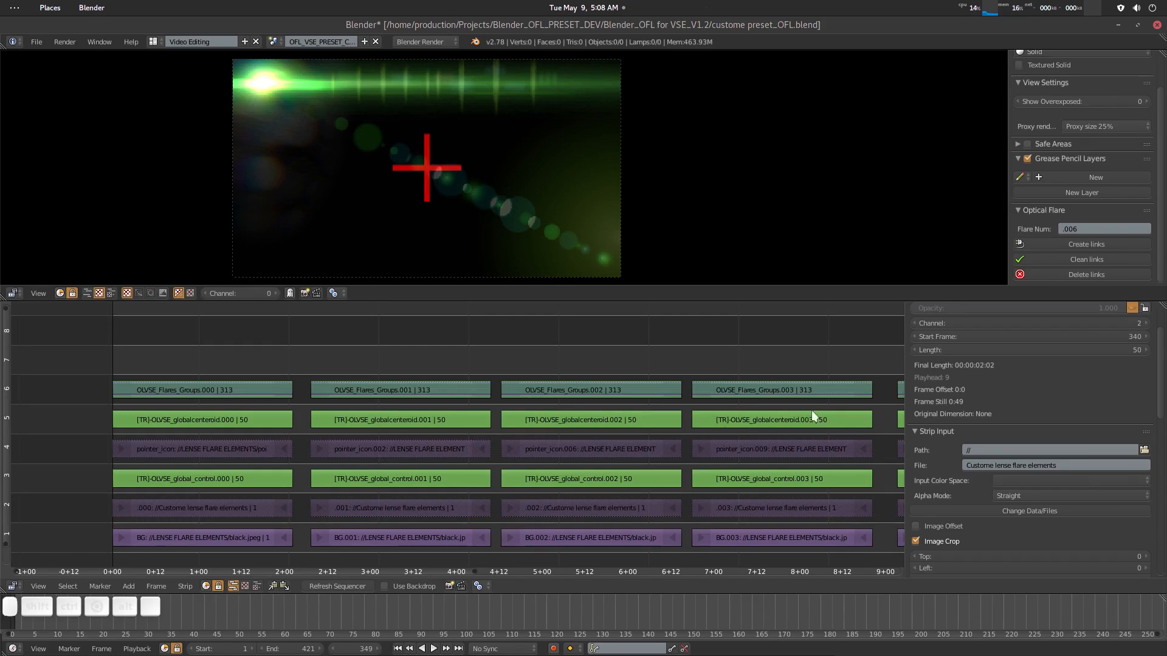
pyautogui.moveTo(782, 418); pyautogui.dragTo(705, 422, button='middle')
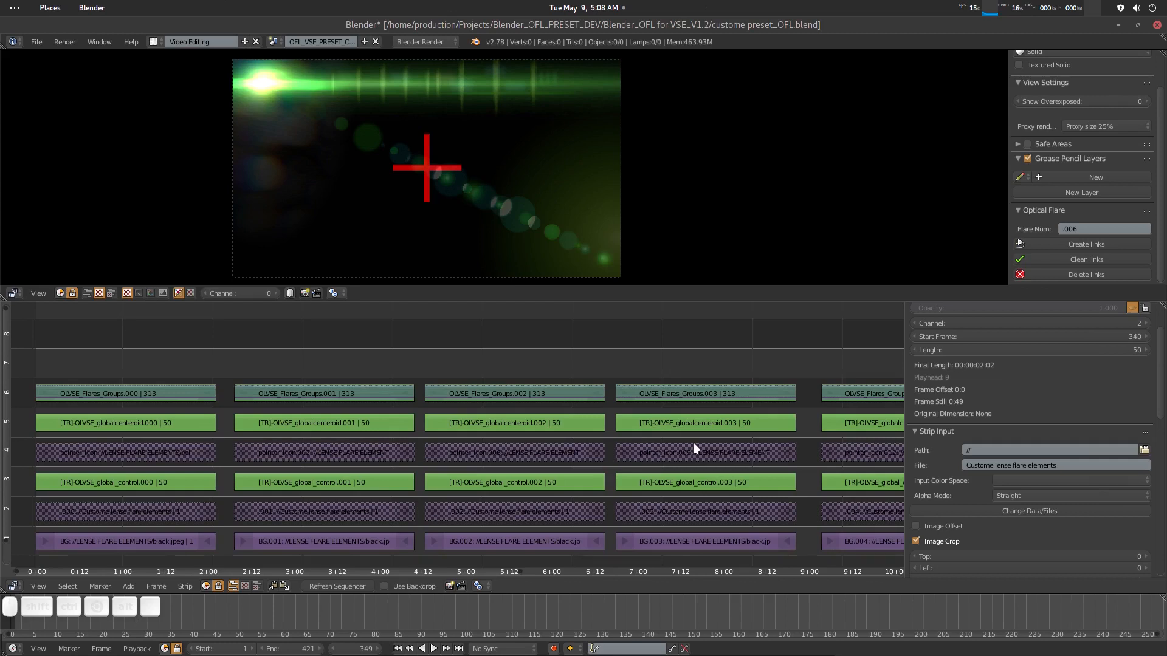
pyautogui.press('ctrl')
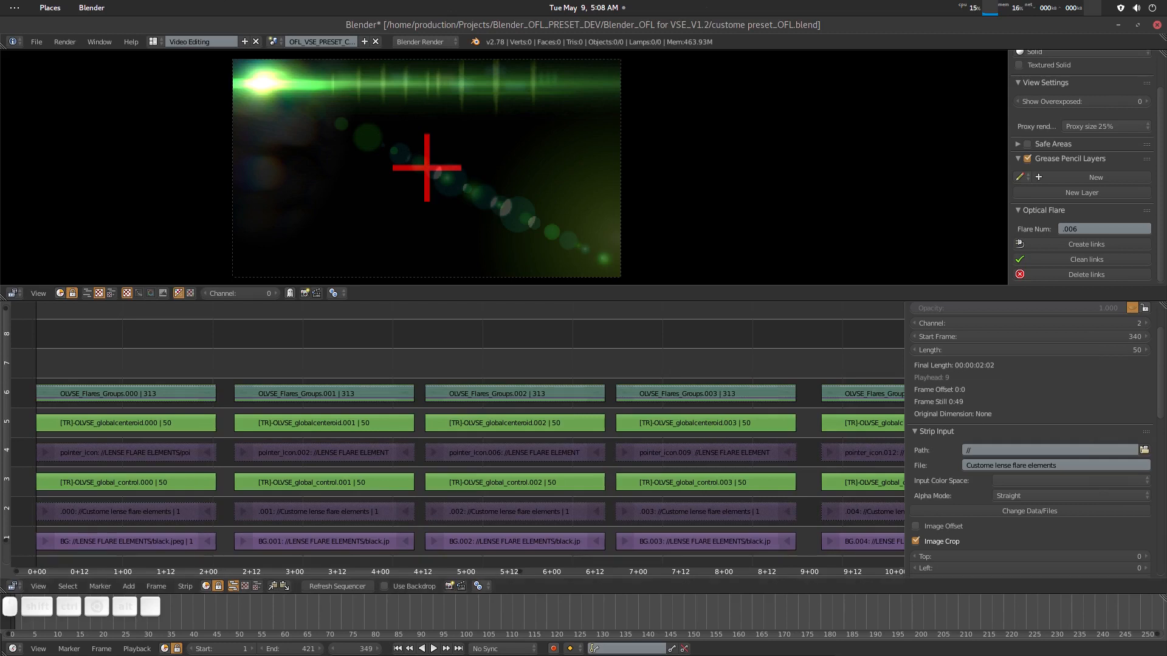